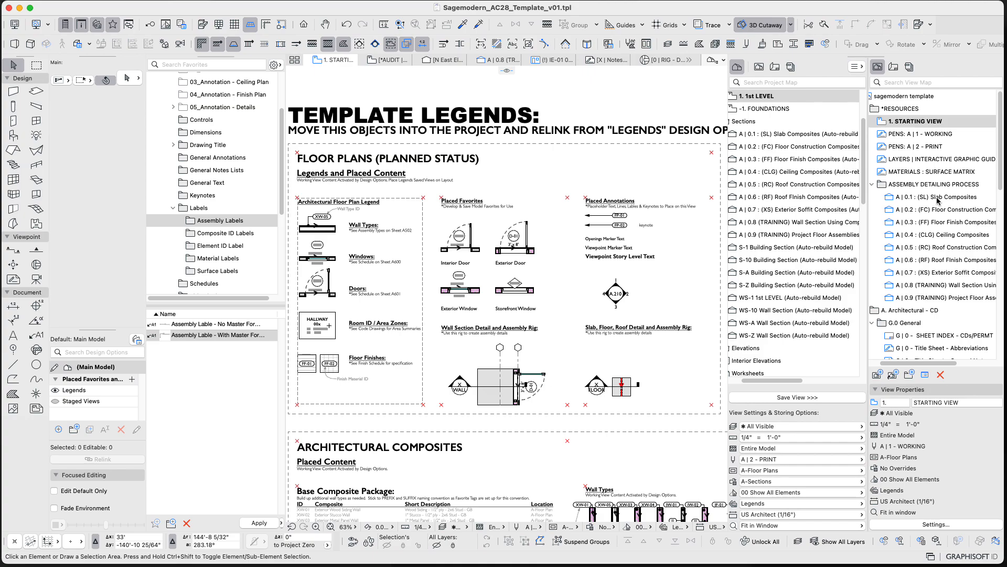
# - Look through the Slab, Floor Construction and Floor Finish composite views, ending with the A | 0.9 (TRAINING) Project Floor Assemblies view open
pyautogui.doubleClick(938, 199)
pyautogui.doubleClick(937, 211)
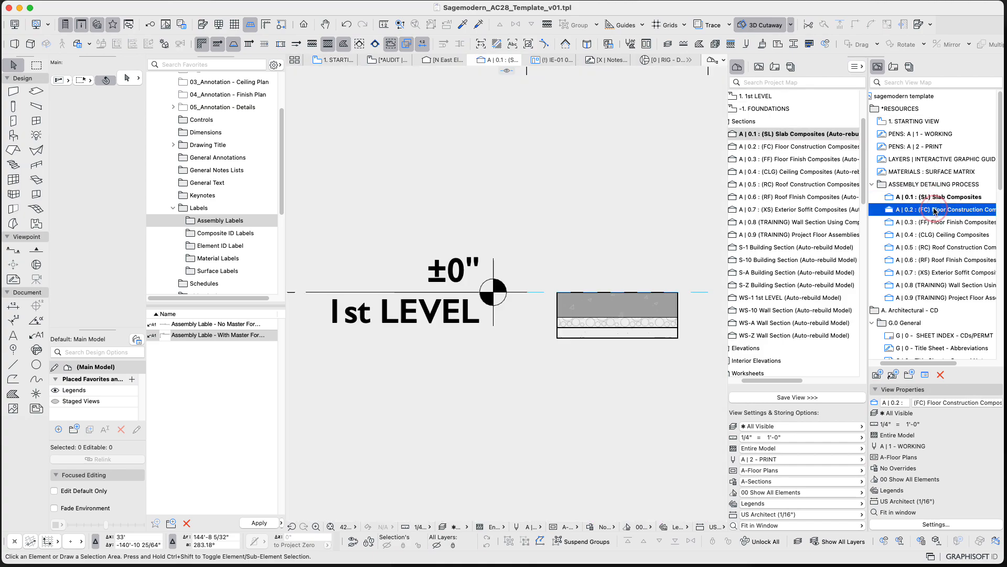
pyautogui.doubleClick(937, 222)
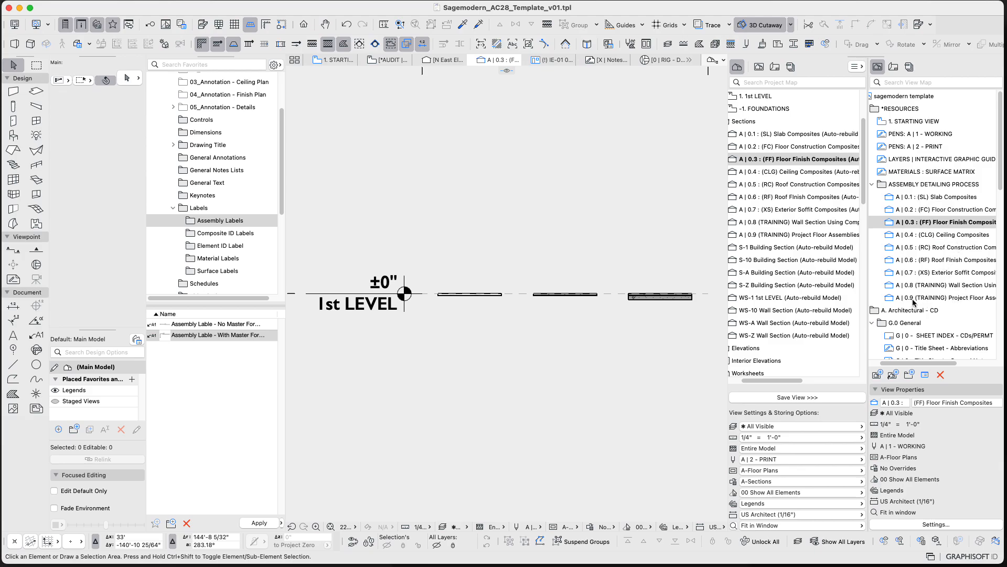
pyautogui.doubleClick(967, 297)
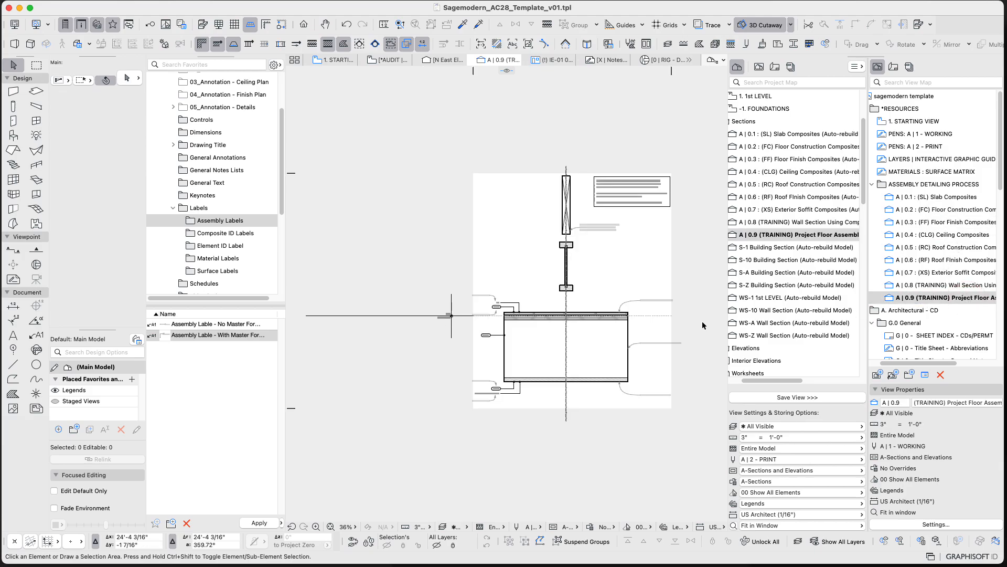
# - Examine the assembly detail process notes, the beam options and the labelled floor assembly in the training section
pyautogui.scroll(2, 518, 310)
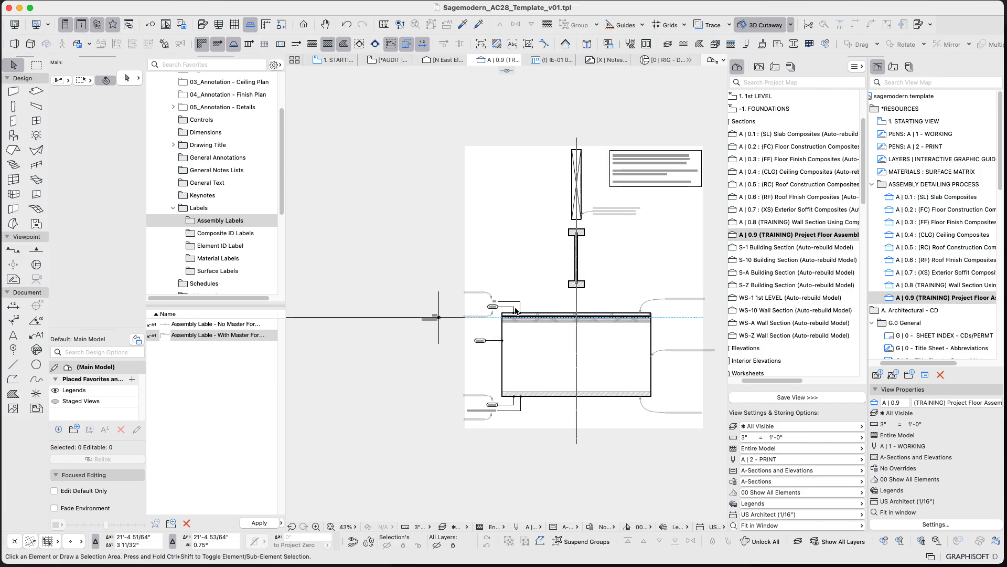
pyautogui.scroll(4, 576, 371)
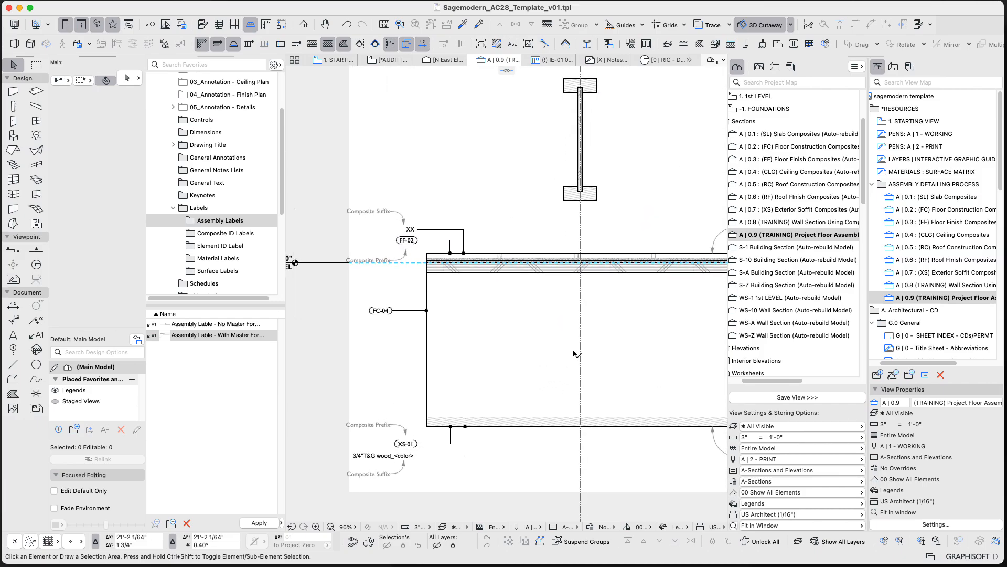
pyautogui.scroll(-1, 534, 300)
pyautogui.moveTo(531, 299)
pyautogui.mouseDown(button='middle')
pyautogui.moveTo(479, 352)
pyautogui.moveTo(467, 389)
pyautogui.mouseUp(button='middle')
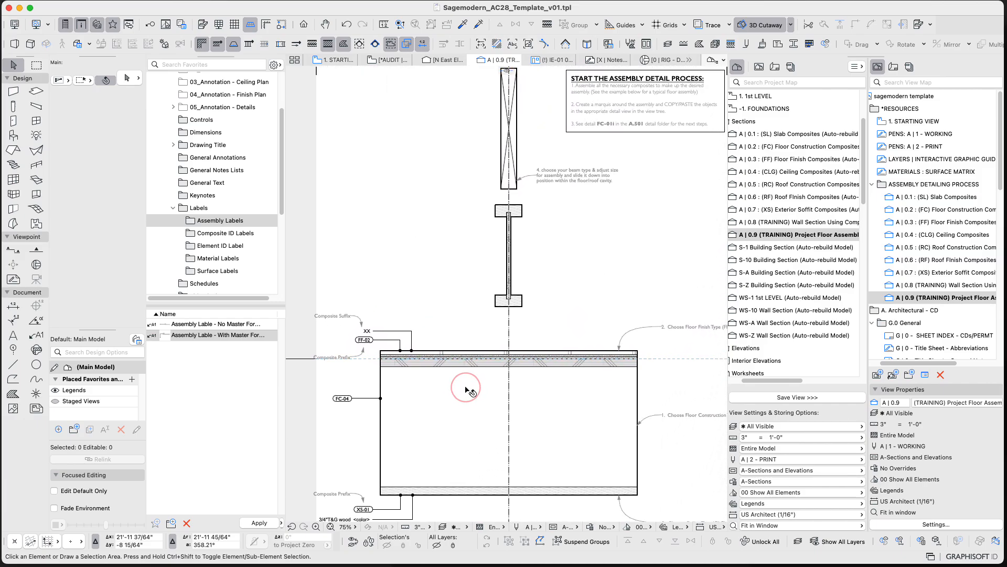
pyautogui.moveTo(698, 95); pyautogui.dragTo(673, 205, button='middle')
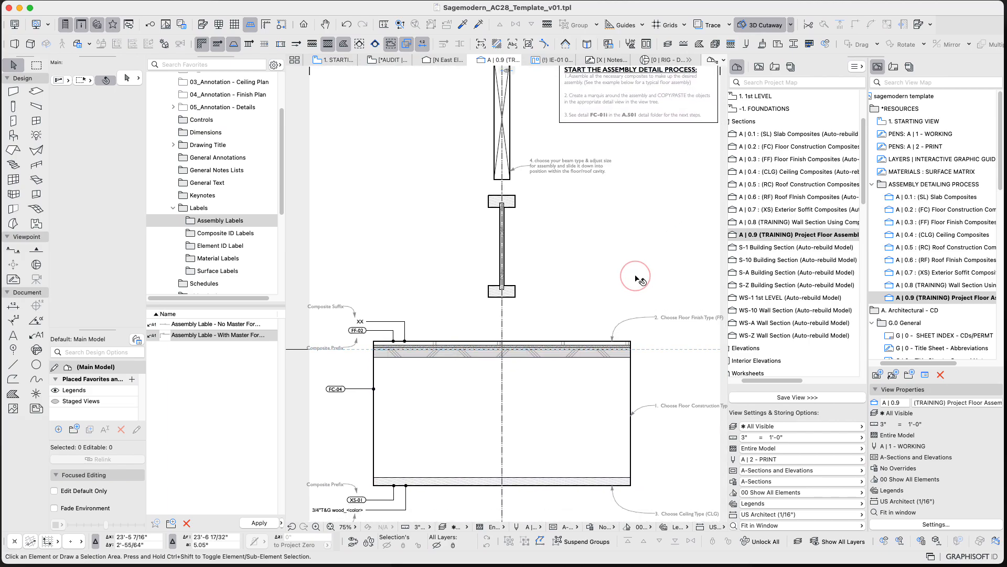
pyautogui.moveTo(631, 315); pyautogui.dragTo(636, 280, button='middle')
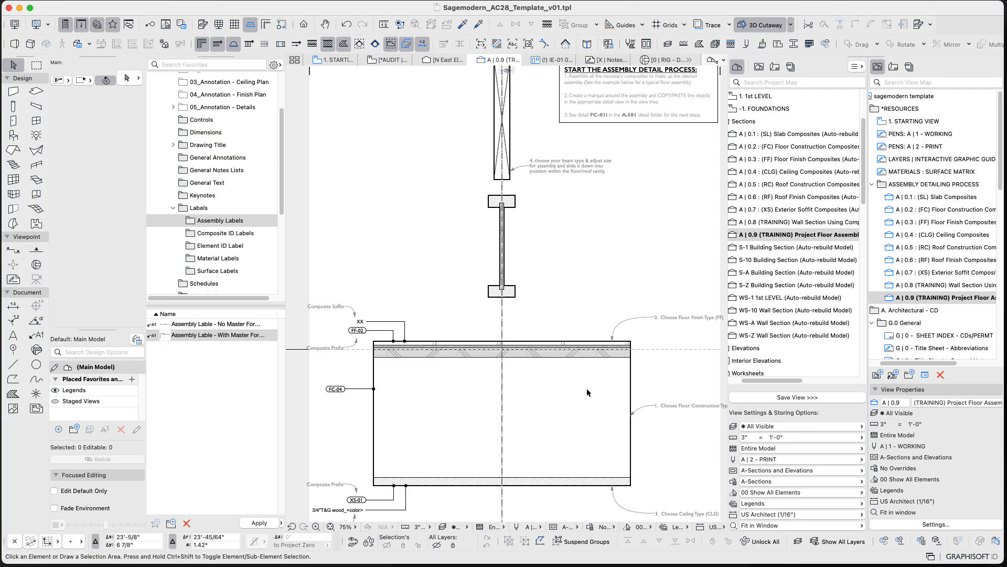
pyautogui.scroll(2, 573, 404)
pyautogui.scroll(-2, 580, 337)
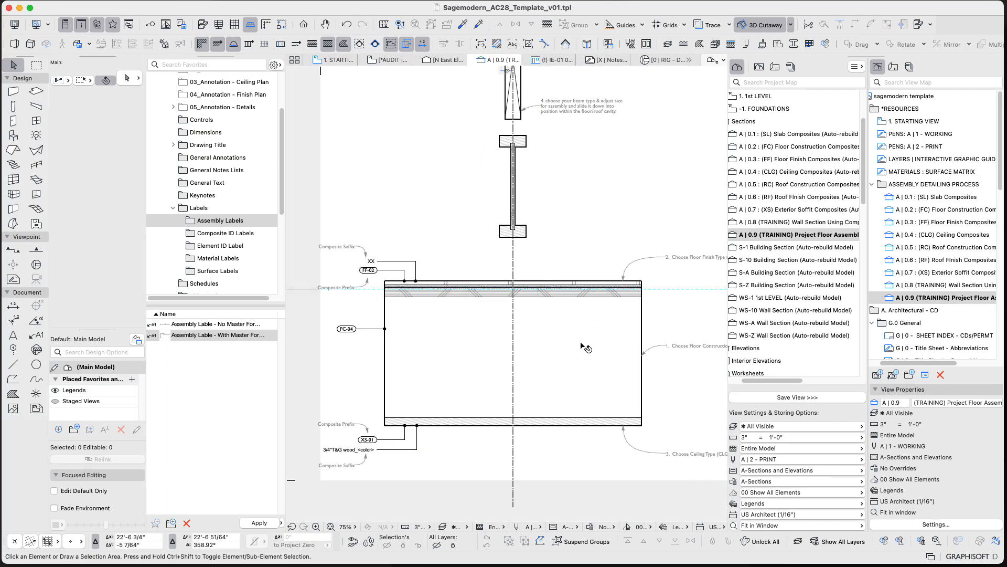
# - Choose the FC-04 composite, 2x12 WD joists + 3/4" subfloor, for the floor construction slab
pyautogui.click(577, 340)
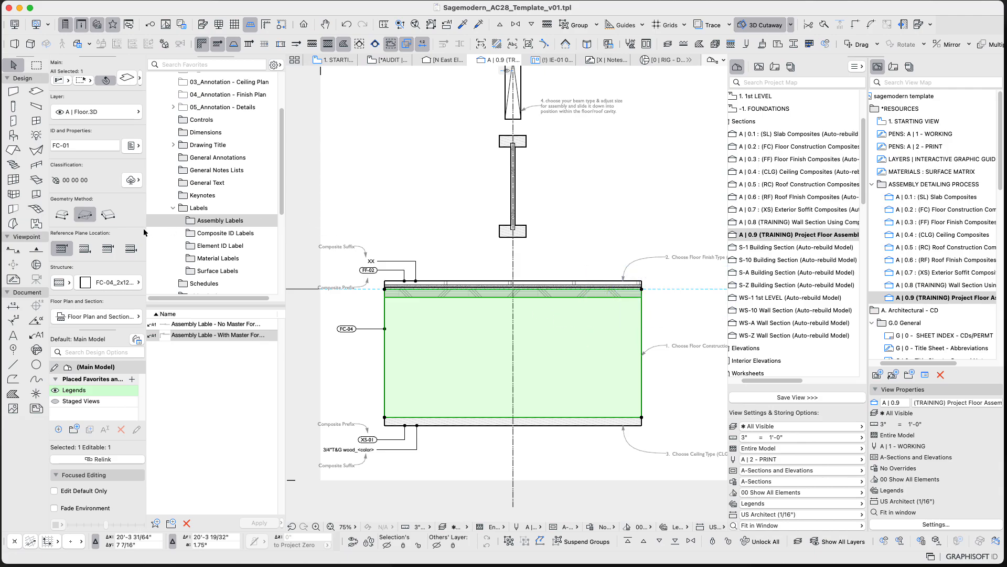
pyautogui.click(112, 283)
pyautogui.click(189, 435)
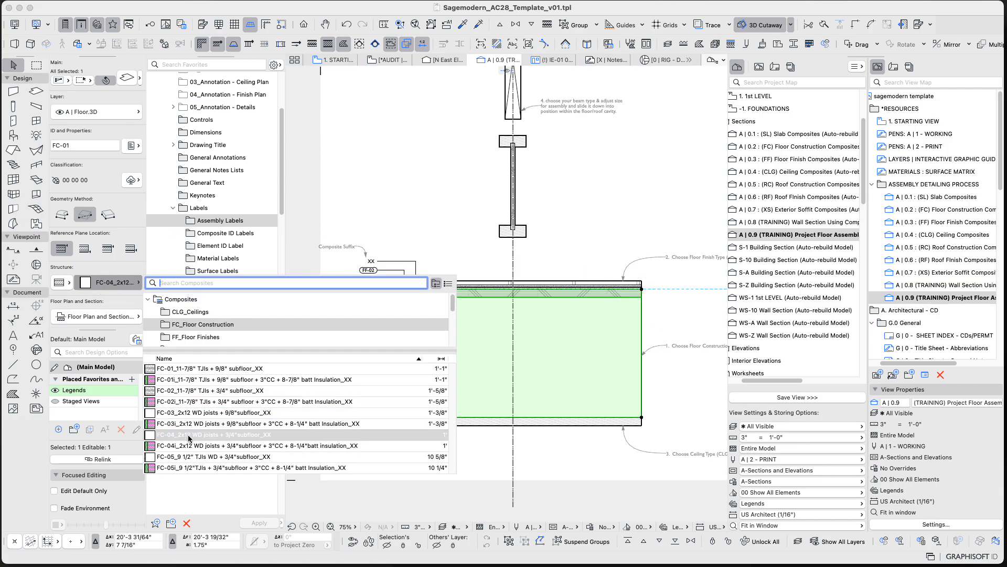
pyautogui.click(190, 436)
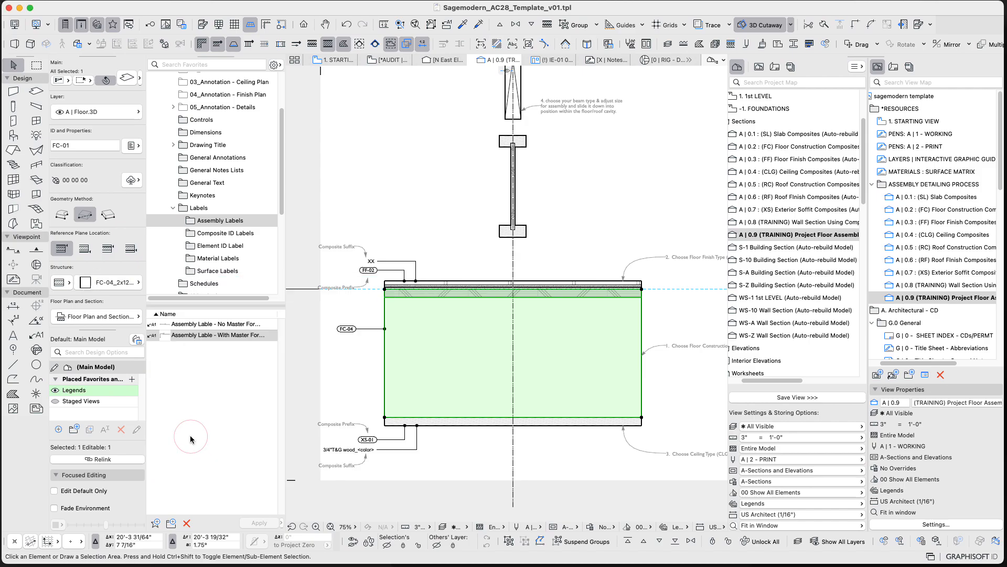
pyautogui.click(452, 213)
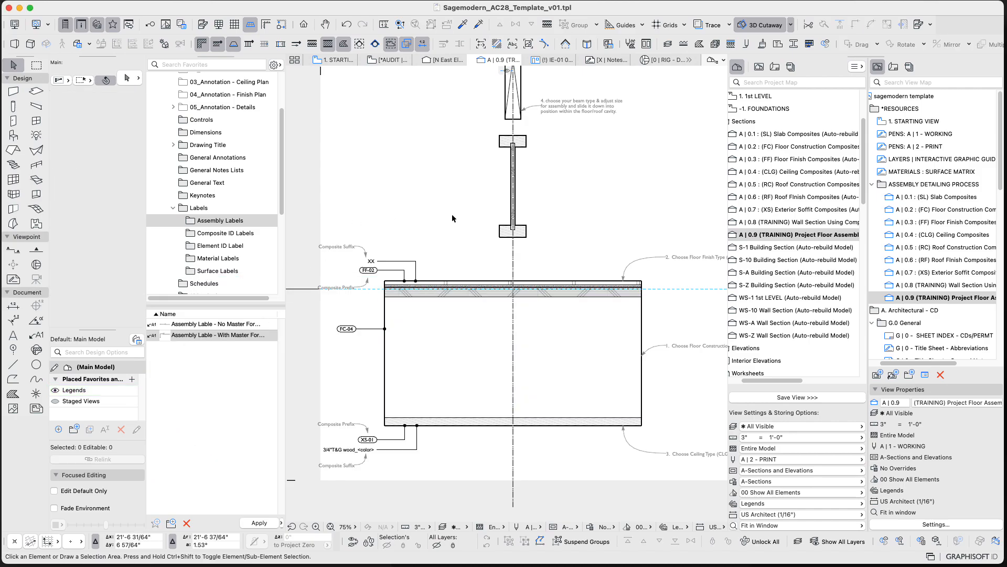
# - Set the floor finish slab's composite to FF-01_Wood Flooring w Underlayment_<color>
pyautogui.scroll(-2, 452, 213)
pyautogui.scroll(5, 456, 274)
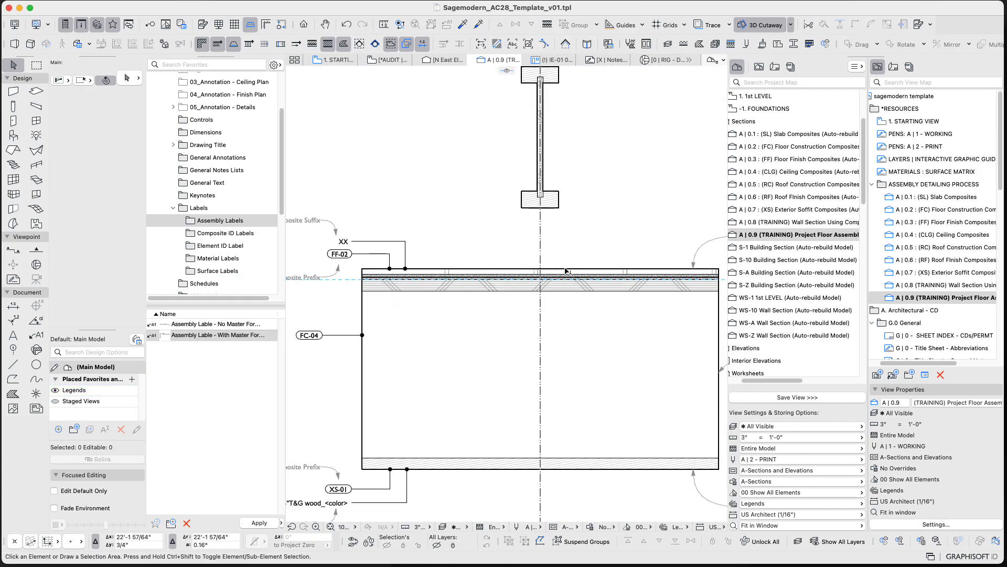
pyautogui.moveTo(567, 272); pyautogui.dragTo(461, 266, button='middle')
pyautogui.scroll(-1, 460, 265)
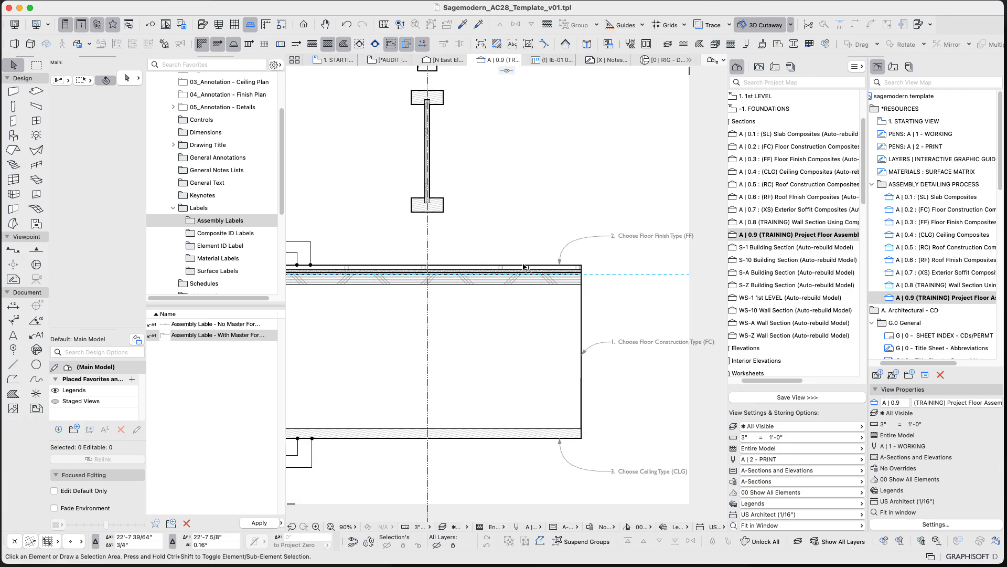
pyautogui.click(521, 269)
pyautogui.click(111, 282)
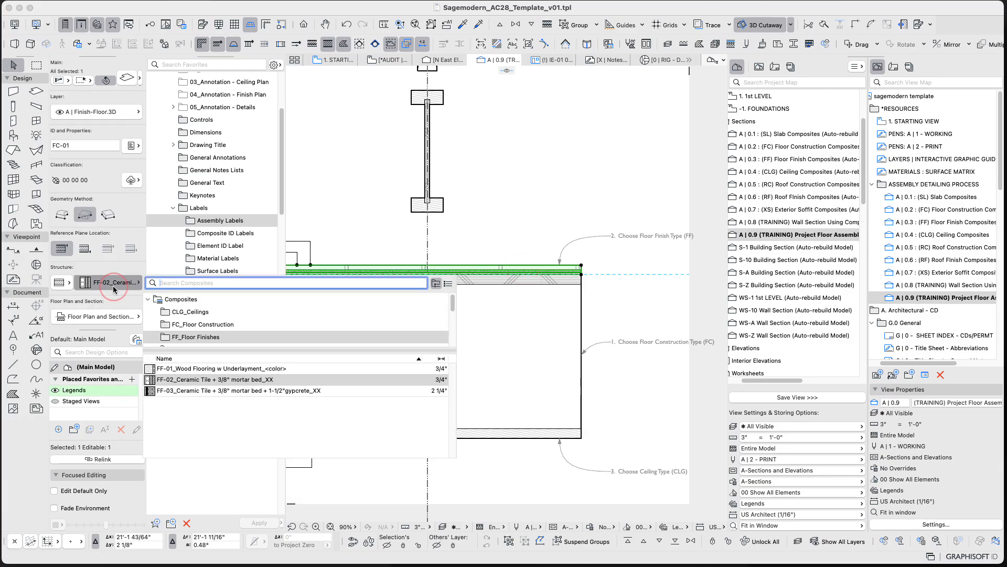
pyautogui.click(197, 368)
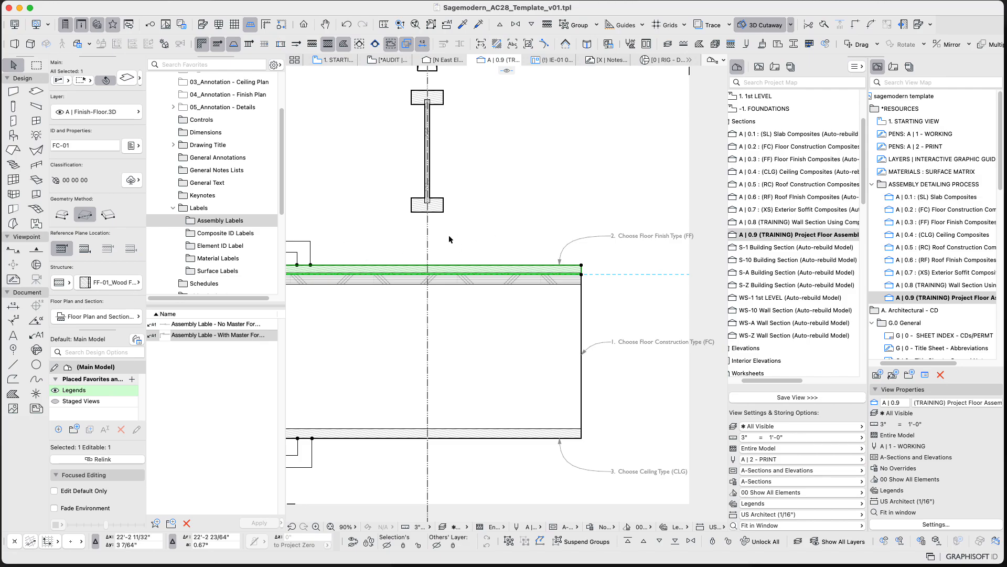
# - Try the FF-03 Ceramic Tile + 3/8" mortar bed + 1-1/2" gypcrete composite on the floor finish and raise it onto the subfloor
pyautogui.click(115, 284)
pyautogui.click(198, 390)
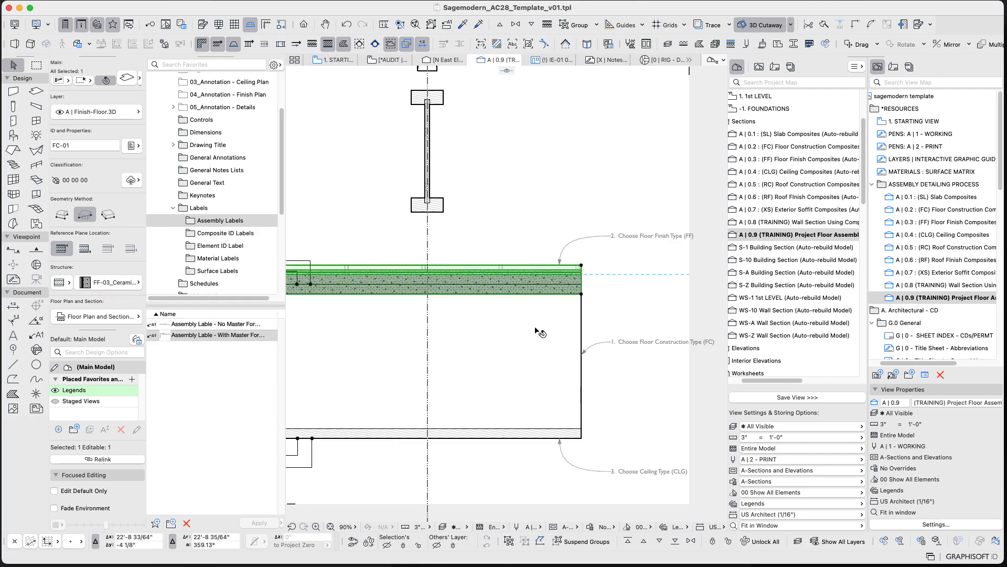
pyautogui.click(582, 294)
pyautogui.click(582, 274)
pyautogui.press('Escape')
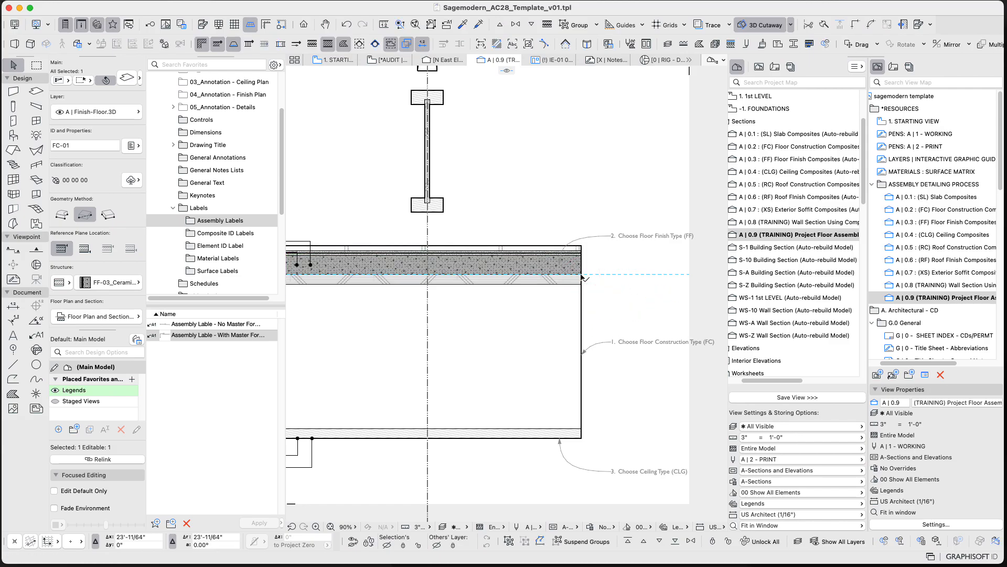
pyautogui.scroll(-4, 558, 283)
pyautogui.scroll(3, 523, 272)
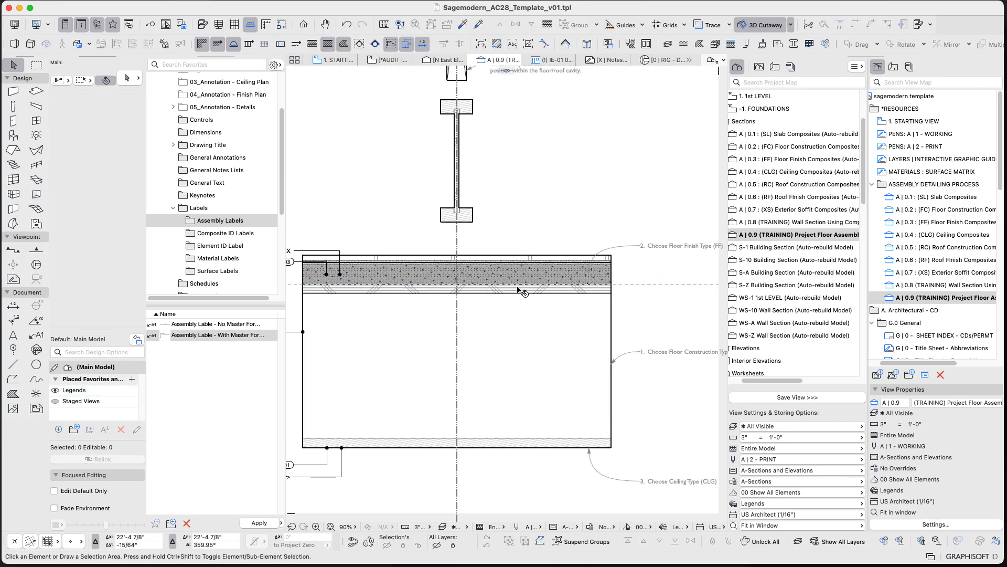
# - Undo the floor finish slab's move and its change to the FF-03 composite
pyautogui.press('super+z')
pyautogui.press('super+z')
pyautogui.press('Escape')
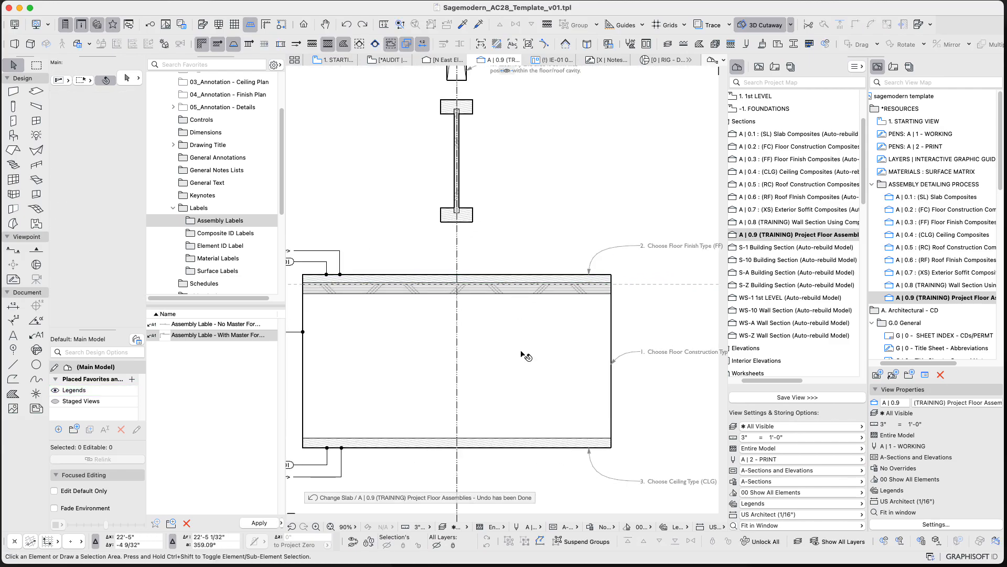
# - Set the ceiling slab's composite to XS-02_PLAS01_RC_1/2" gyp sheathing_1" stucco_<color>
pyautogui.scroll(-4, 535, 310)
pyautogui.click(525, 340)
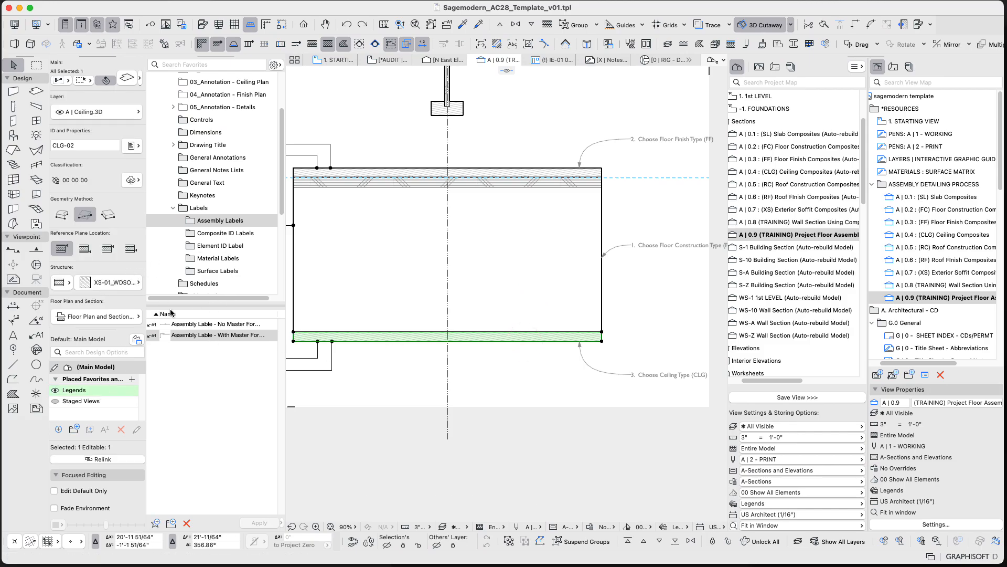
pyautogui.click(118, 282)
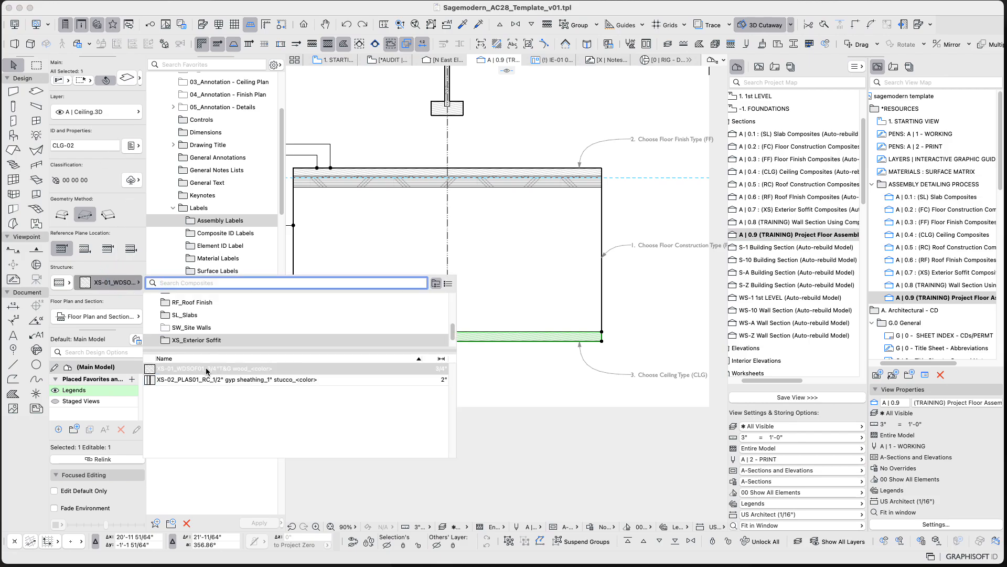
pyautogui.click(211, 379)
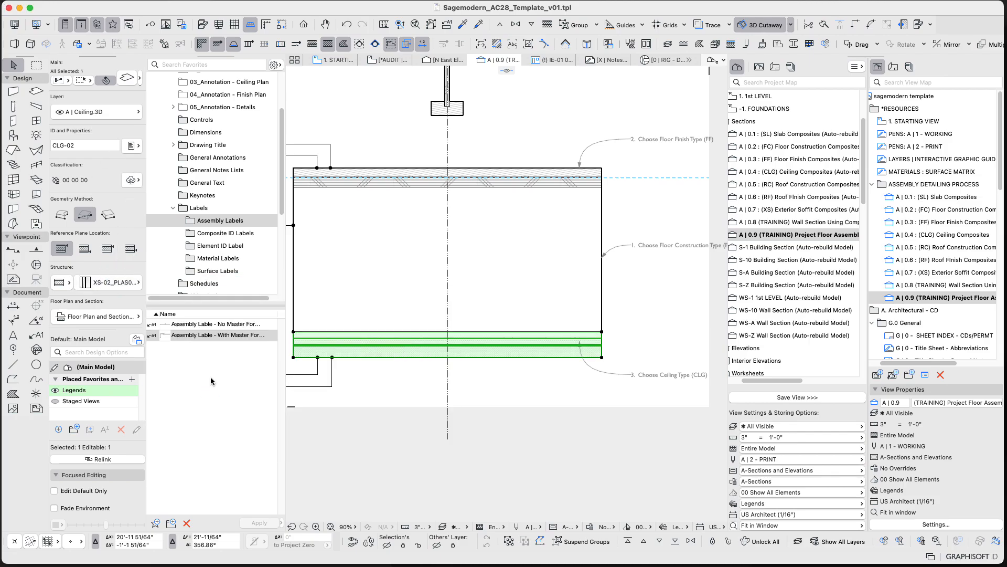
# - Lower the ceiling slab 1/2" below the floor construction, and raise it back against the construction's underside
pyautogui.click(602, 332)
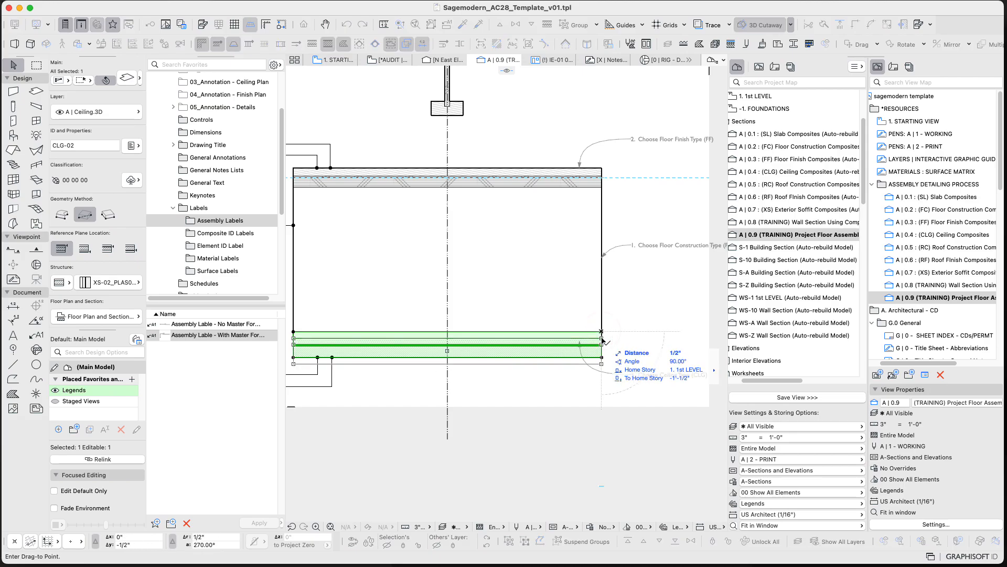
pyautogui.click(603, 339)
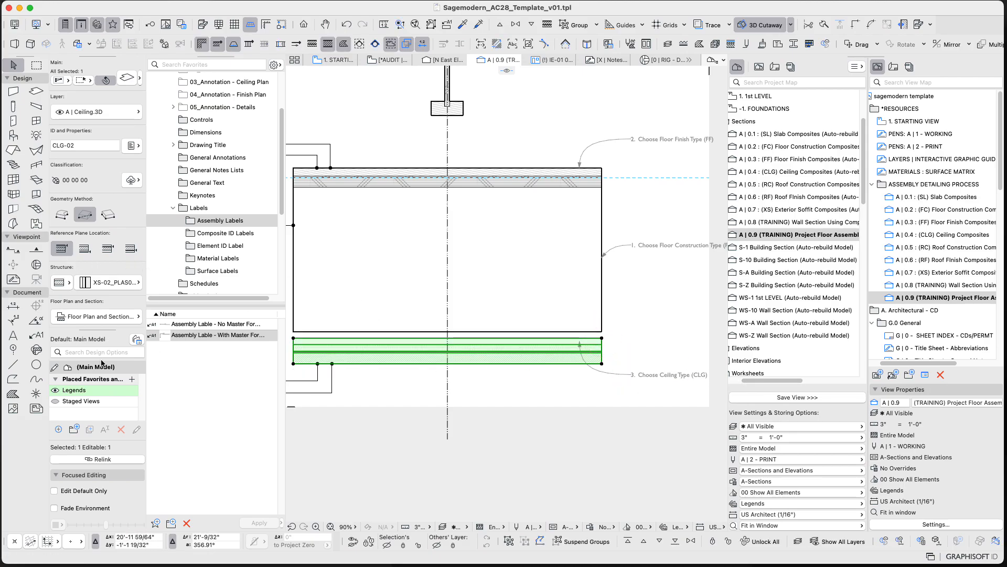
pyautogui.click(99, 343)
pyautogui.press('Escape')
pyautogui.click(402, 348)
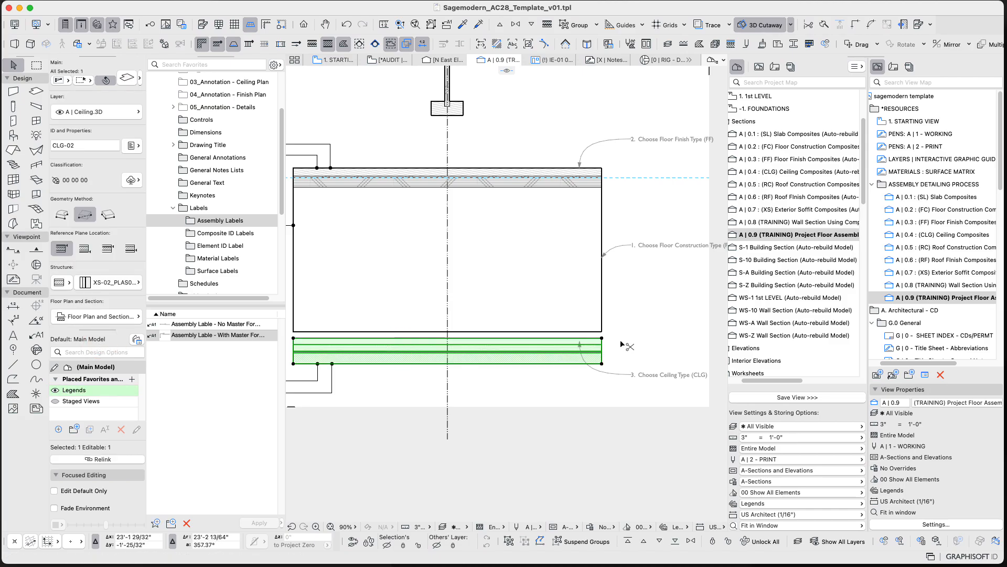
pyautogui.click(602, 338)
pyautogui.click(602, 332)
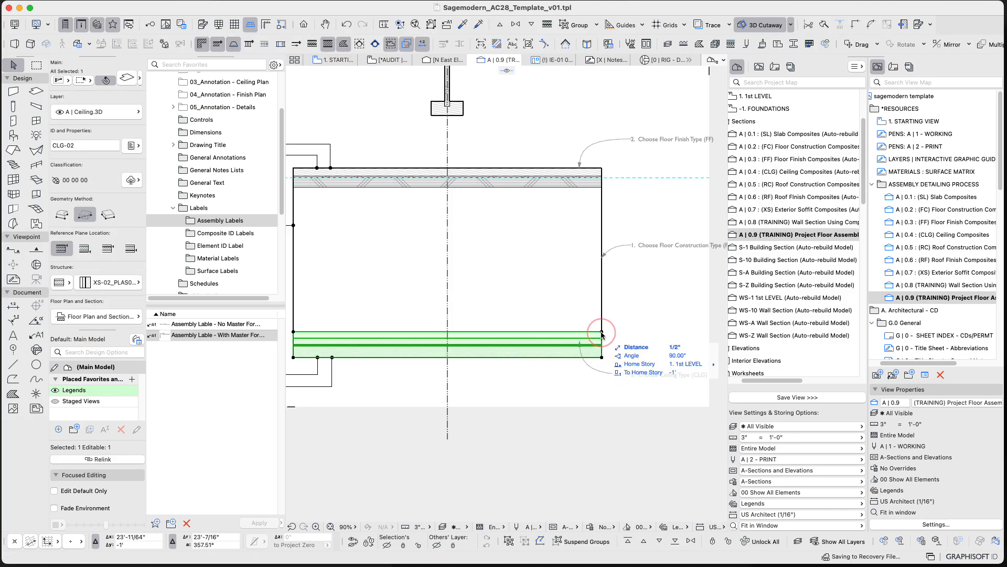
pyautogui.press('Escape')
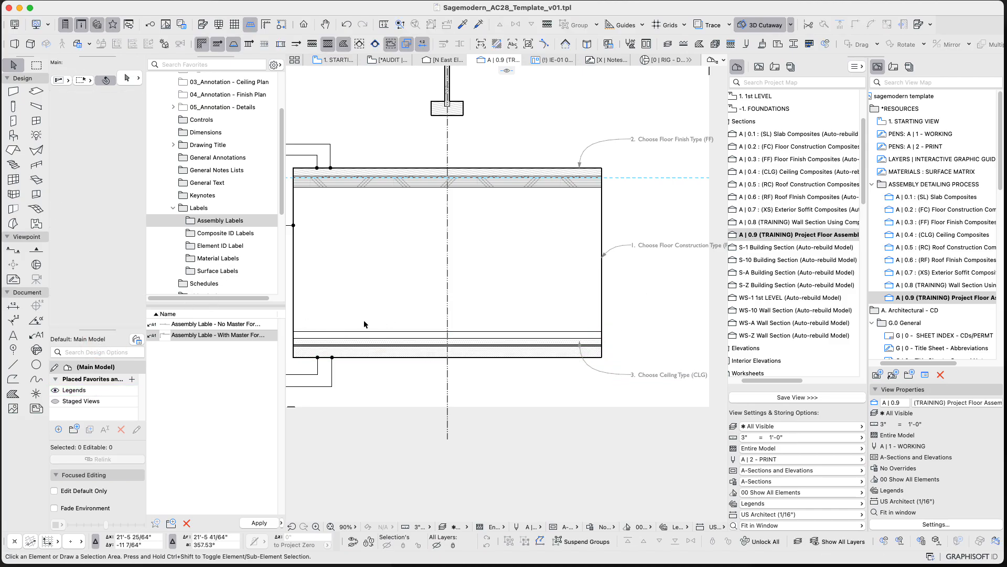
# - Set the ceiling slab's composite to CLG-04_1/2"RC+1/2"Type-X+1/2"Type-X_<finish> from the CLG_Ceilings folder
pyautogui.click(387, 342)
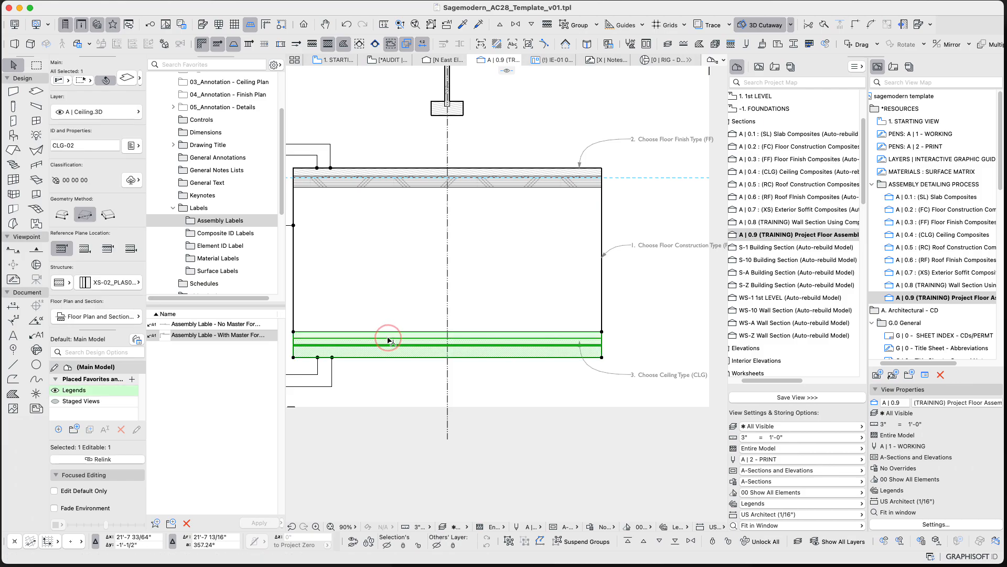
pyautogui.click(126, 283)
pyautogui.scroll(5, 191, 305)
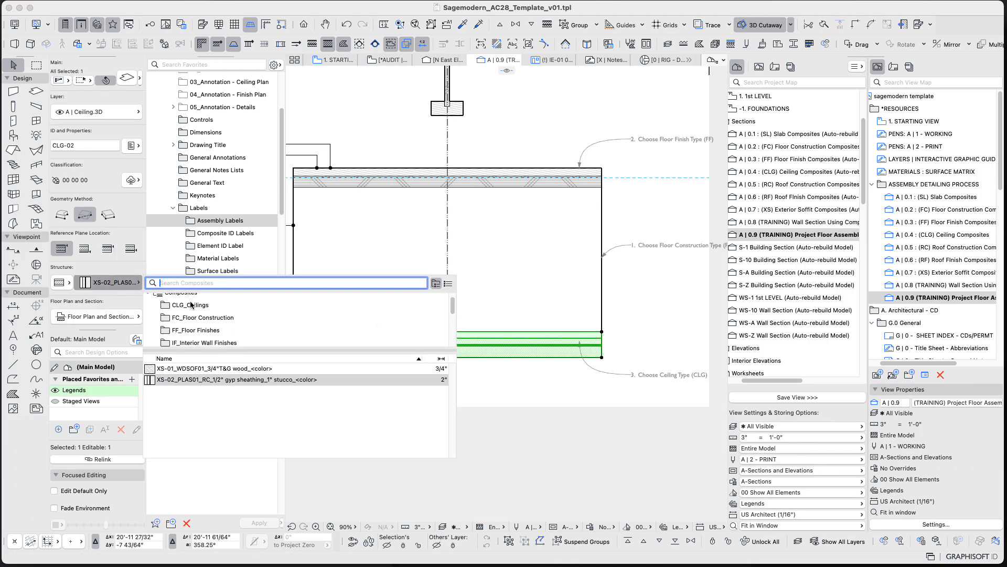
pyautogui.click(191, 304)
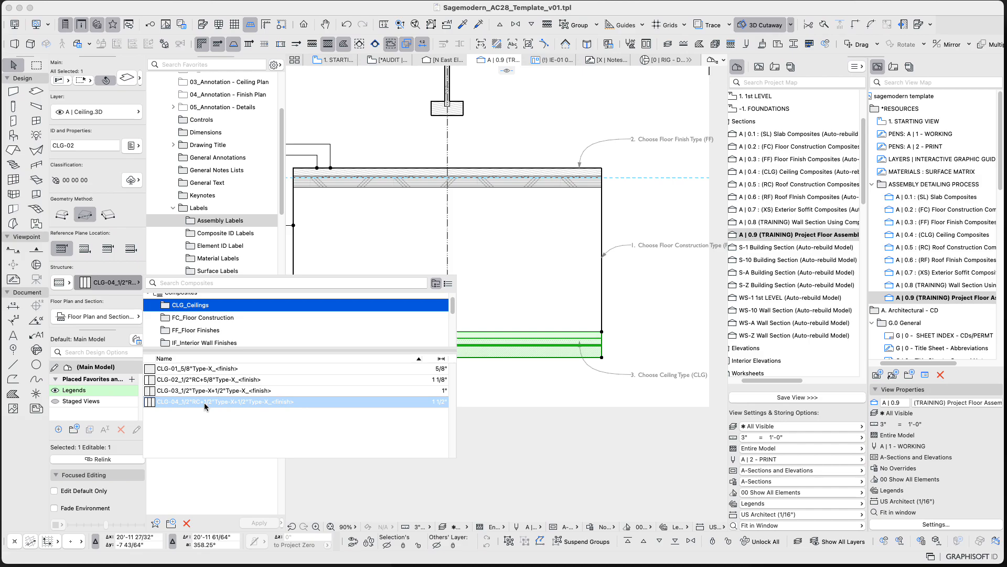
pyautogui.click(205, 407)
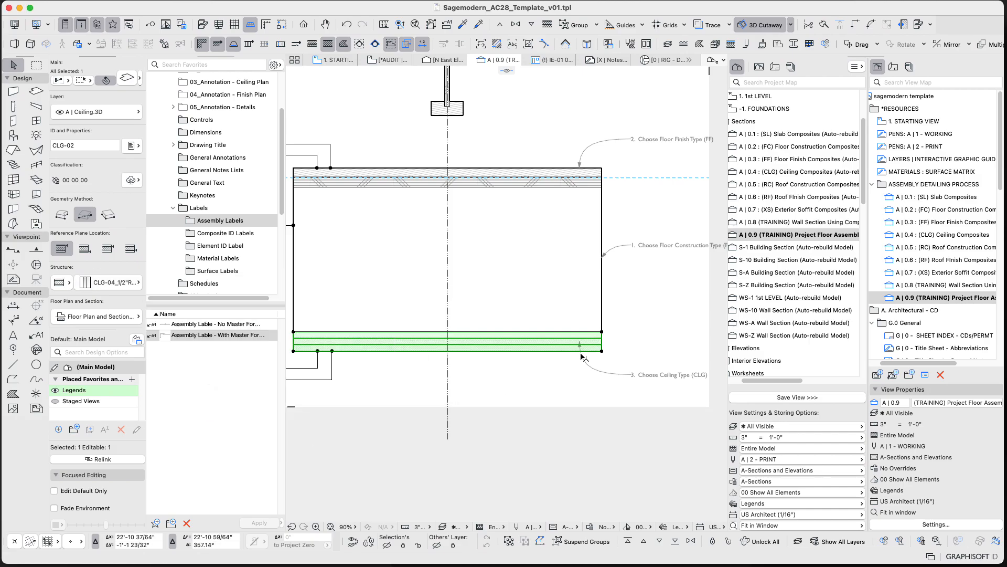
pyautogui.press('Escape')
pyautogui.scroll(5, 601, 349)
pyautogui.scroll(5, 600, 345)
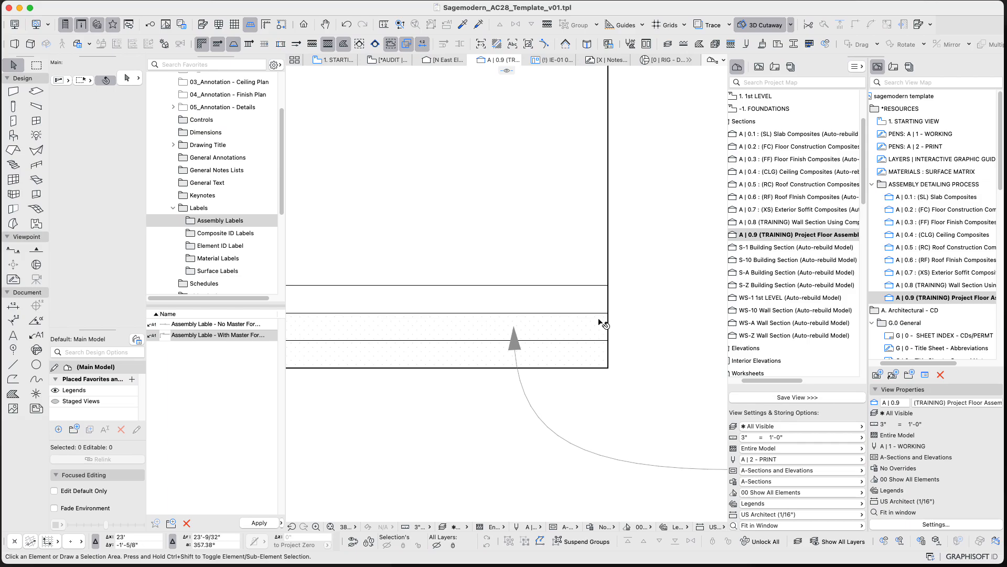
pyautogui.scroll(-4, 604, 292)
pyautogui.scroll(-6, 605, 294)
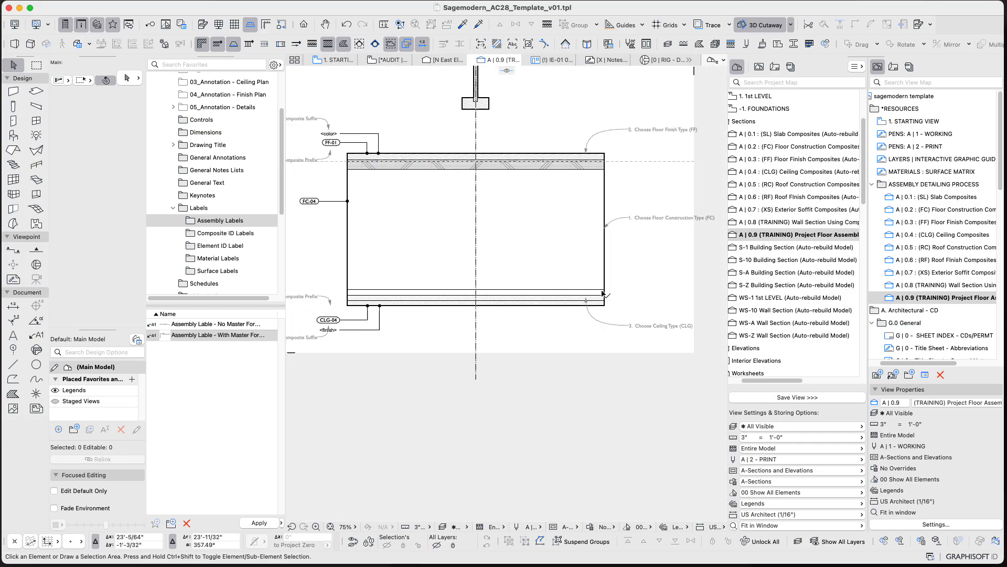
# - Examine the composite prefix and suffix labels beside the ceiling and the floor finish
pyautogui.scroll(5, 423, 337)
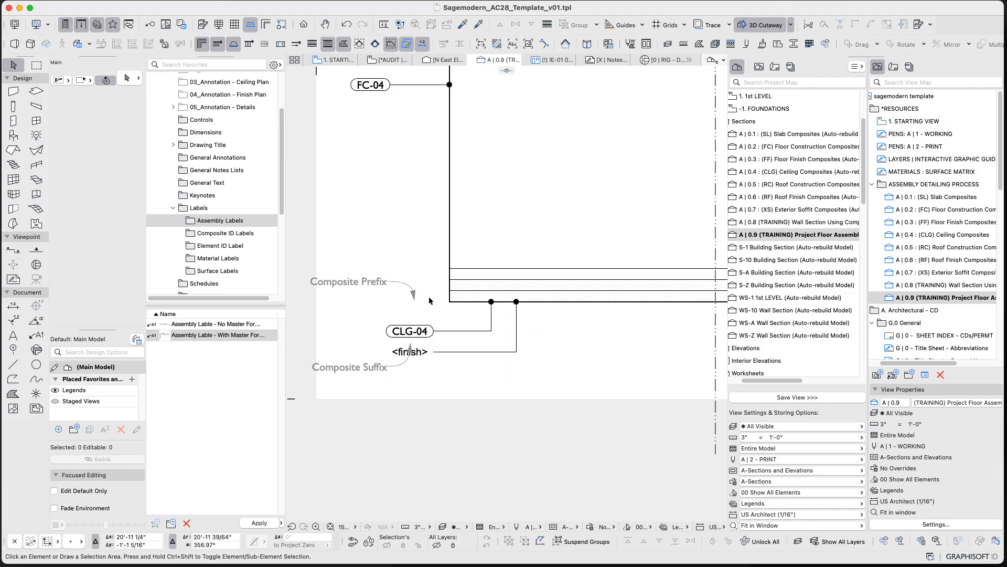
pyautogui.scroll(-3, 420, 304)
pyautogui.click(460, 231)
pyautogui.press('Escape')
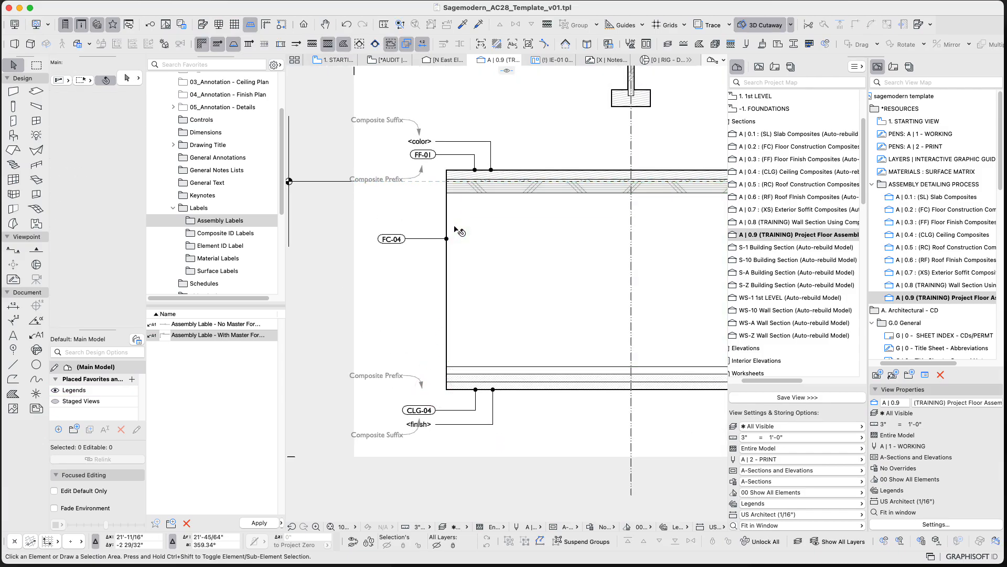
pyautogui.scroll(2, 433, 250)
pyautogui.scroll(1, 433, 251)
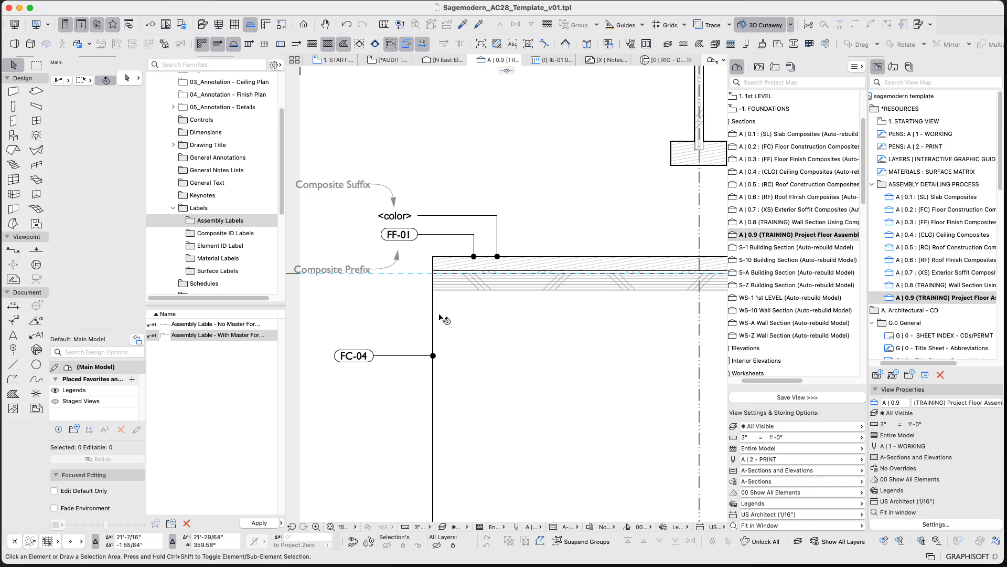
pyautogui.click(458, 234)
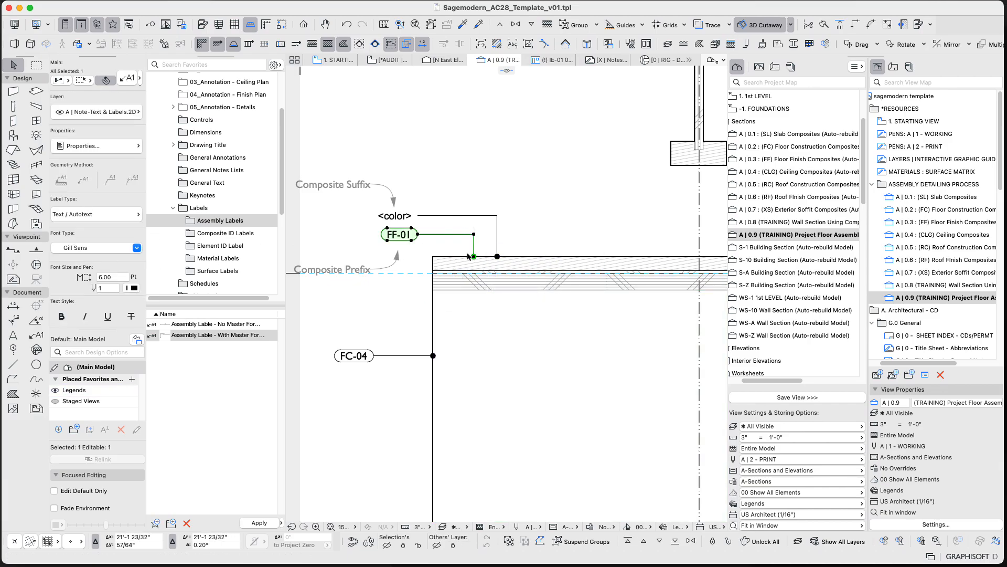
# - Set the floor finish slab's ID to FF-01
pyautogui.click(462, 261)
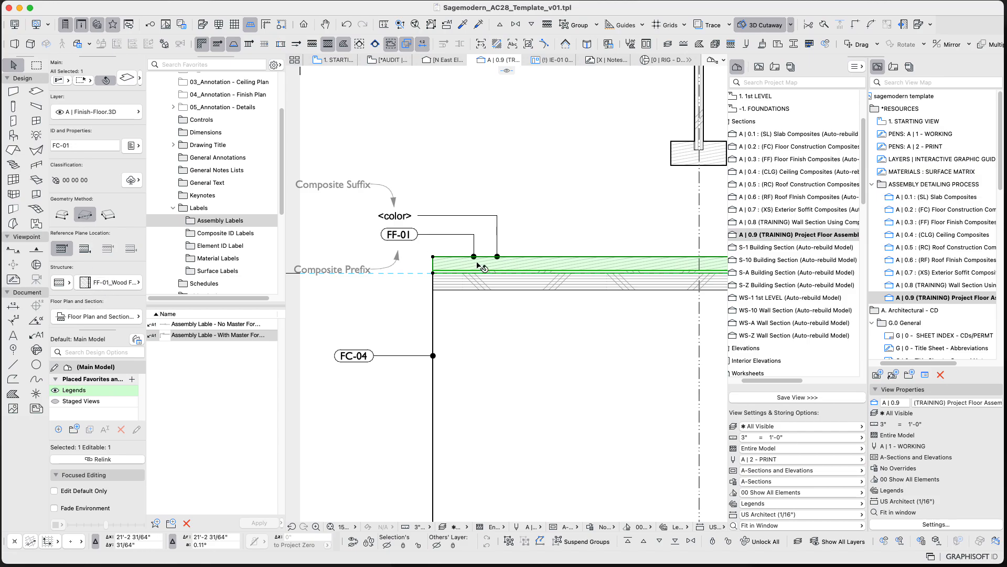
pyautogui.click(56, 145)
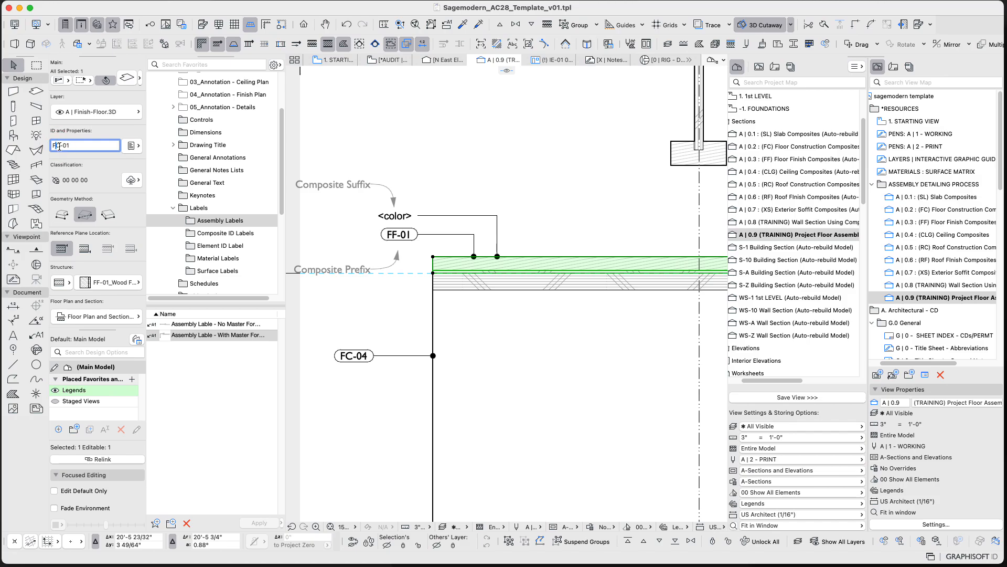
pyautogui.moveTo(59, 146); pyautogui.dragTo(55, 146)
pyautogui.write('F')
pyautogui.click(514, 179)
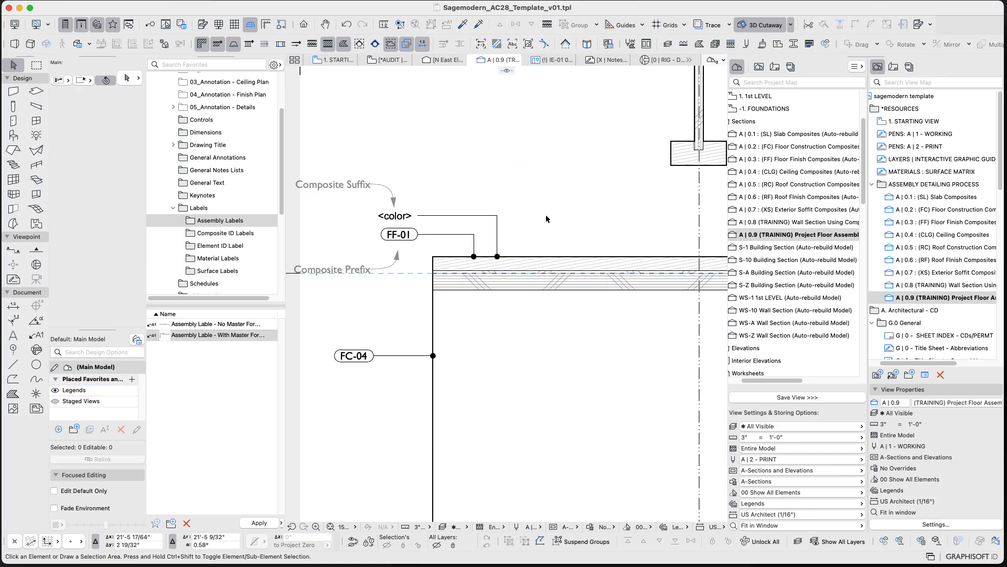
# - Move the timber joist down from above the assembly into the floor cavity, with its top against the subfloor's underside
pyautogui.scroll(-5, 543, 216)
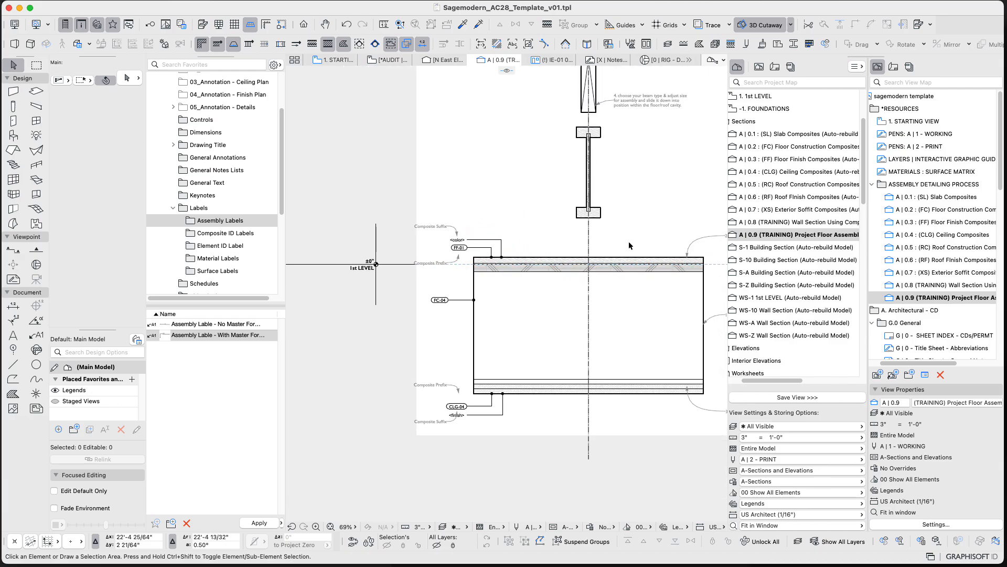
pyautogui.scroll(5, 628, 244)
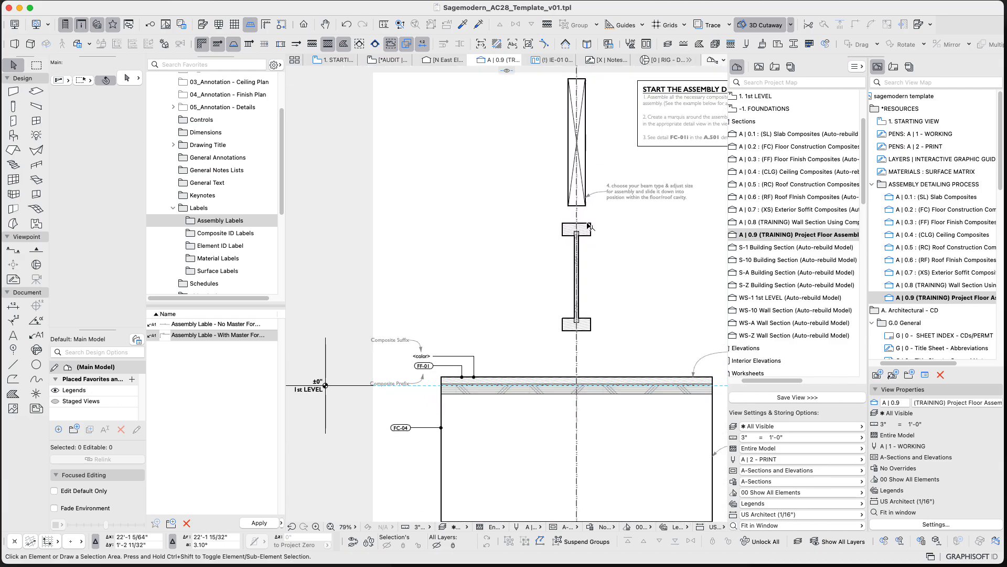
pyautogui.scroll(3, 589, 225)
pyautogui.scroll(-2, 591, 229)
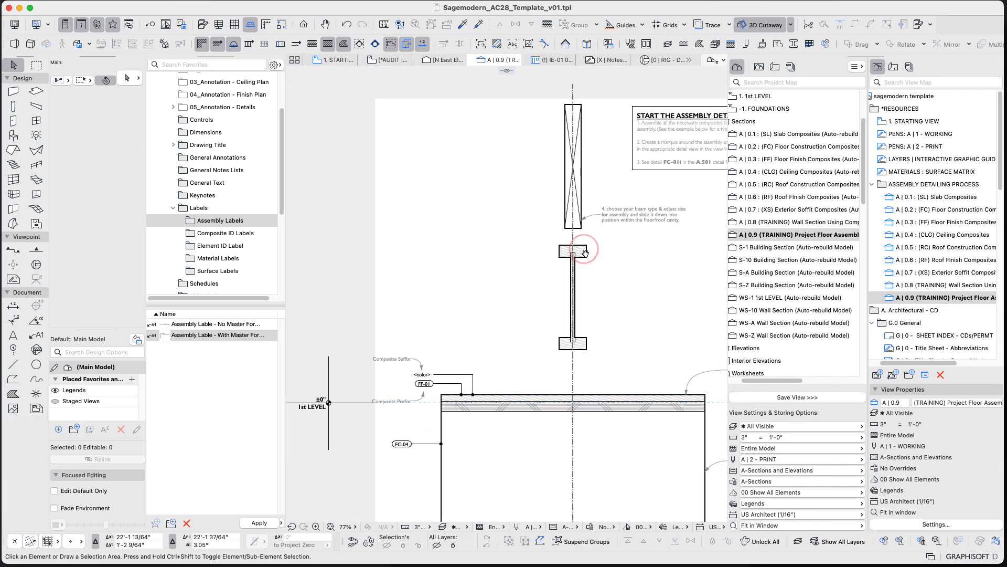
pyautogui.click(581, 157)
pyautogui.press('super+d')
pyautogui.click(574, 108)
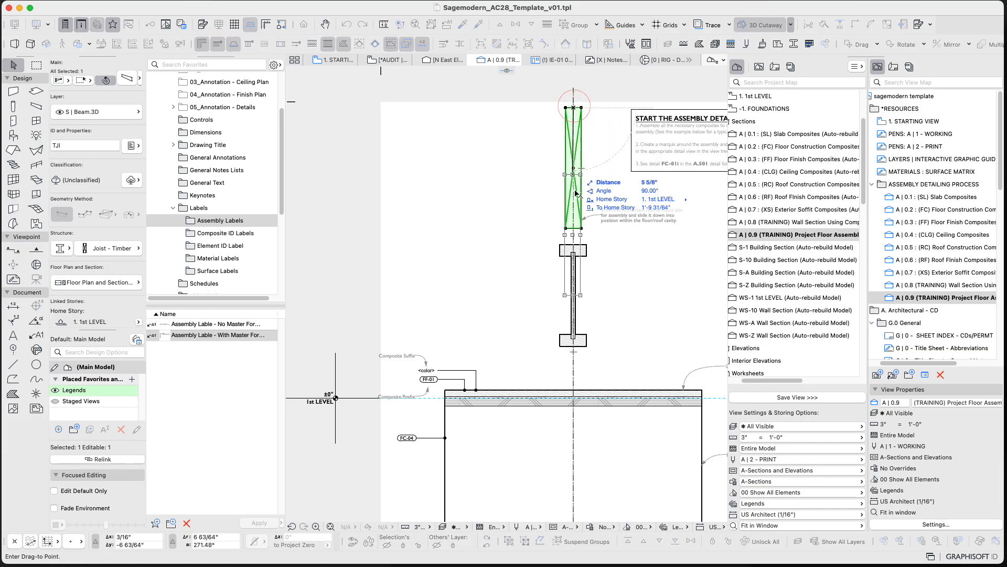
pyautogui.moveTo(580, 278); pyautogui.dragTo(577, 125, button='middle')
pyautogui.click(570, 252)
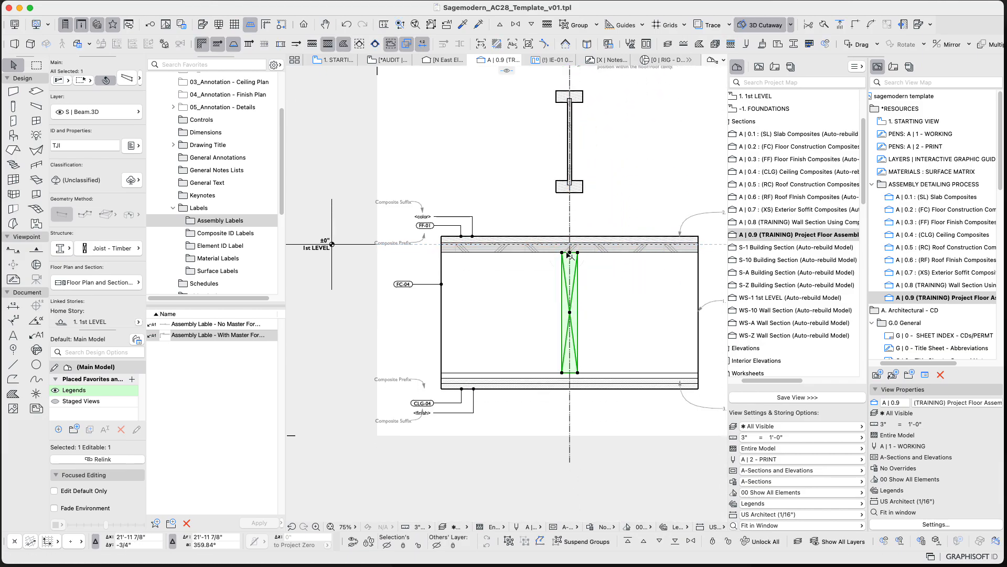
# - Return the timber joist from the floor cavity to its place above the I-joist
pyautogui.press('Escape')
pyautogui.click(578, 285)
pyautogui.press('super+d')
pyautogui.click(578, 285)
pyautogui.moveTo(577, 174); pyautogui.dragTo(568, 366, button='middle')
pyautogui.click(561, 182)
pyautogui.press('Escape')
# - Try to move the wood I-joist by its top midpoint to the subfloor's underside, and undo the move
pyautogui.click(569, 290)
pyautogui.press('d')
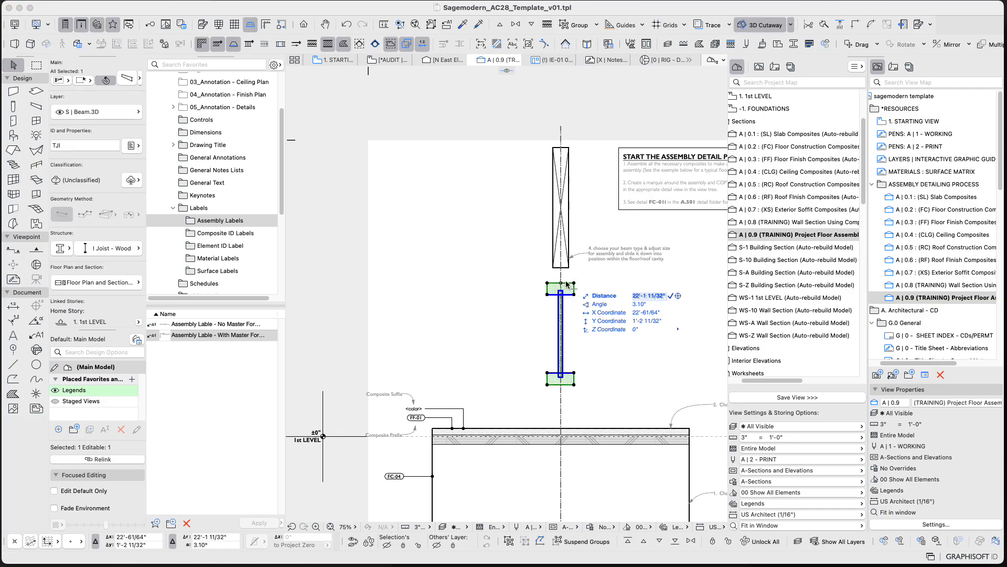
pyautogui.click(560, 286)
pyautogui.press('Escape')
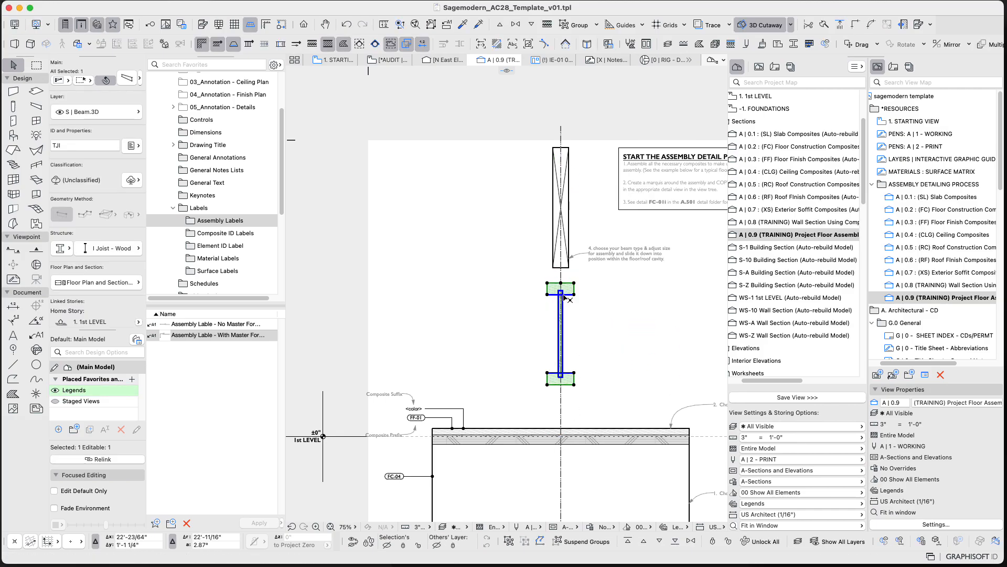
pyautogui.press('super+d')
pyautogui.click(562, 285)
pyautogui.moveTo(578, 423); pyautogui.dragTo(580, 310, button='middle')
pyautogui.scroll(2, 579, 309)
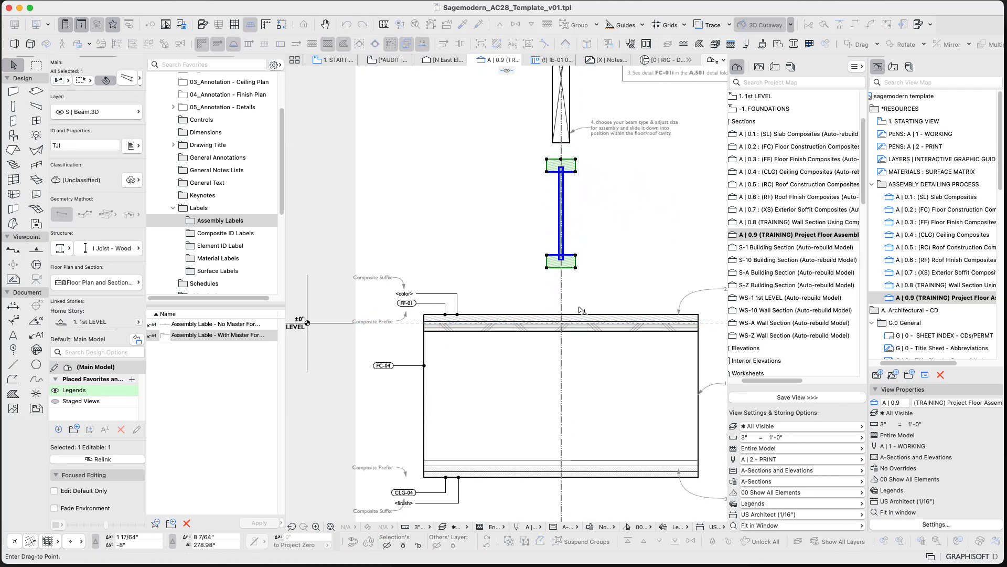
pyautogui.click(559, 338)
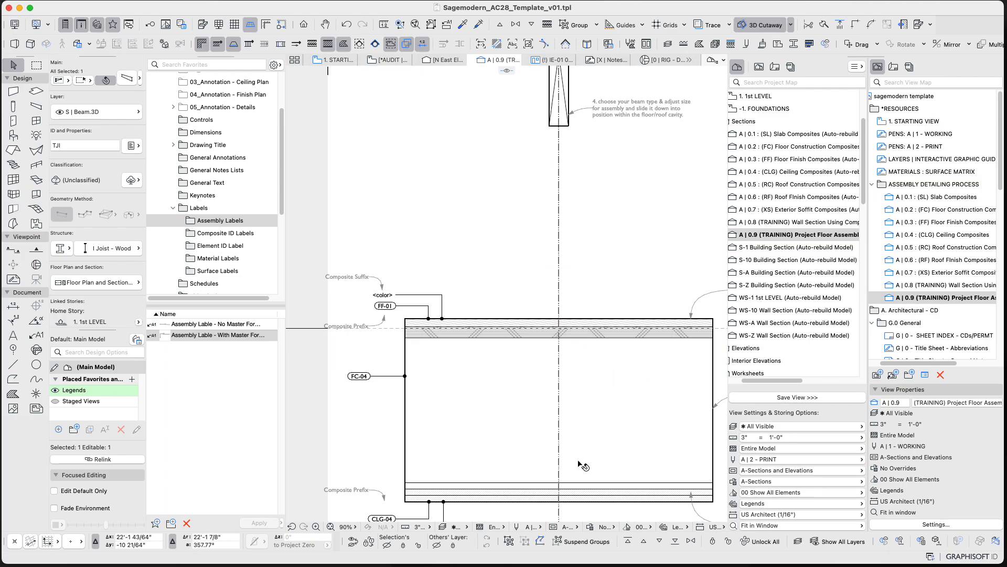
pyautogui.moveTo(518, 275); pyautogui.dragTo(612, 508)
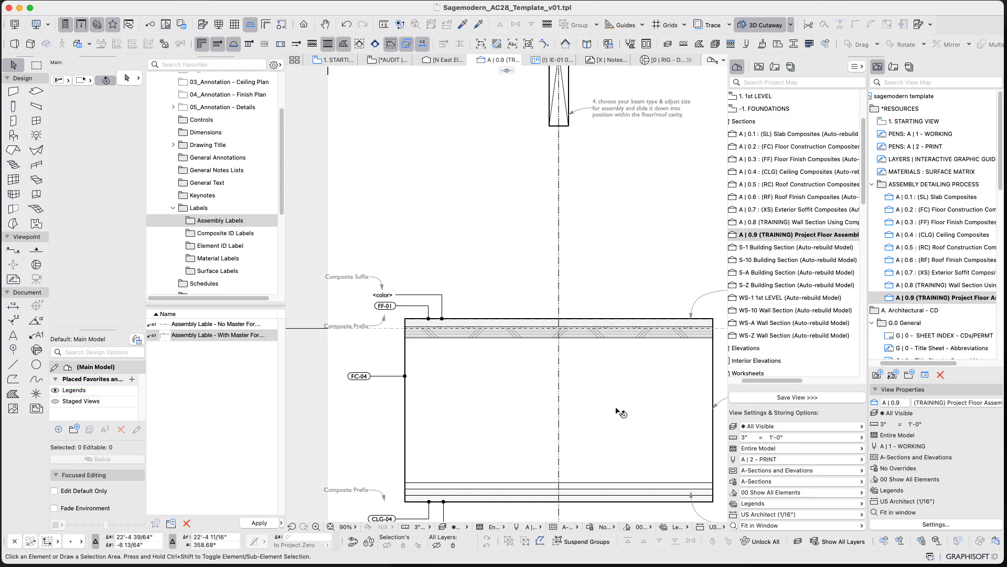
pyautogui.press('super+z')
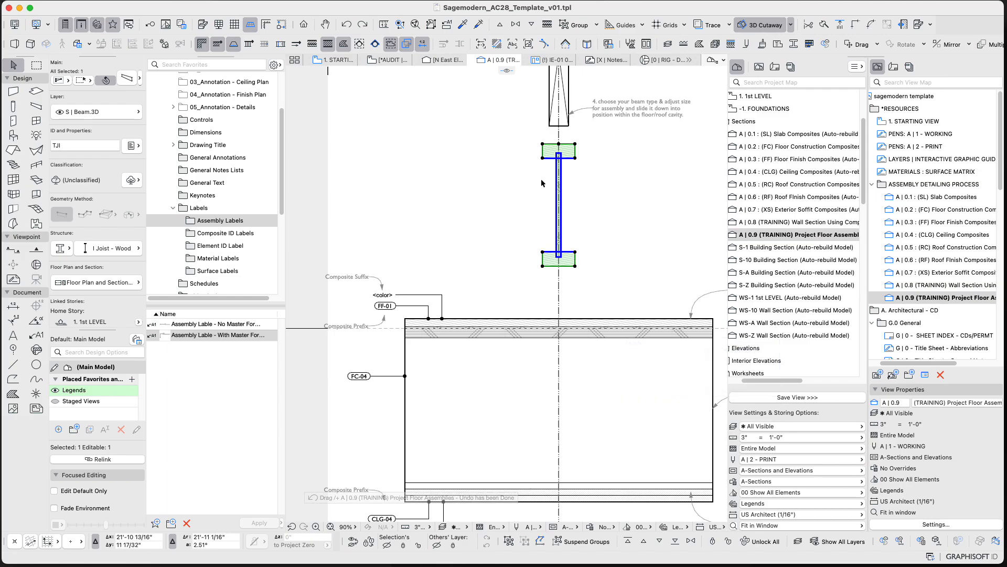
pyautogui.press('Escape')
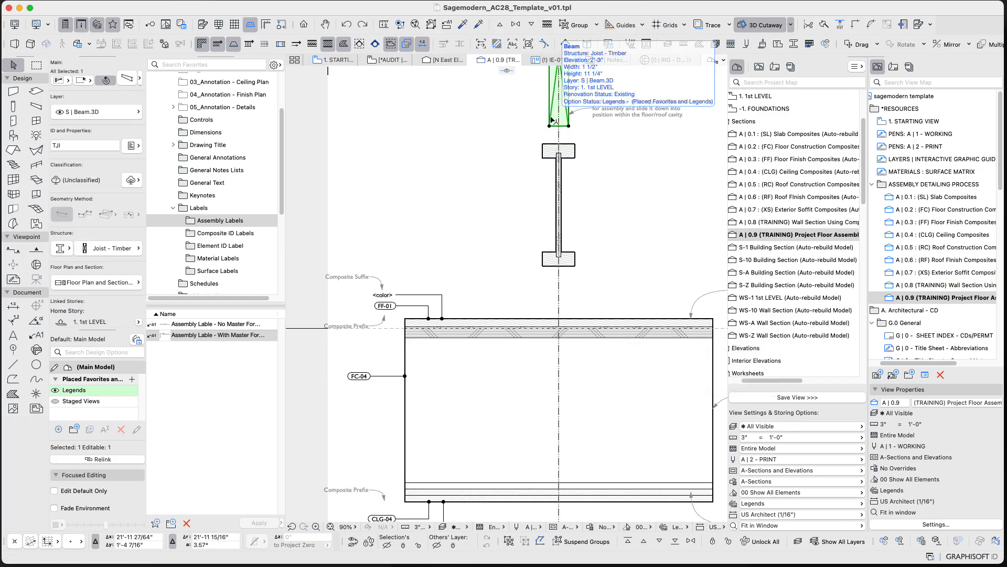
# - Move the I-joist by its upper corner into the floor cavity, and lift the floor construction slab clear of it
pyautogui.moveTo(553, 160); pyautogui.dragTo(579, 283)
pyautogui.click(574, 143)
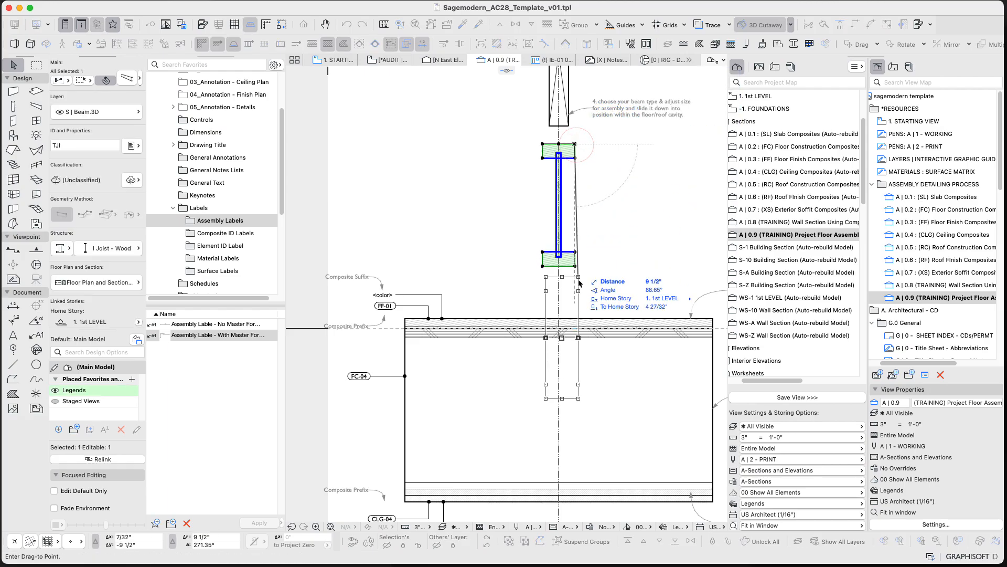
pyautogui.click(580, 348)
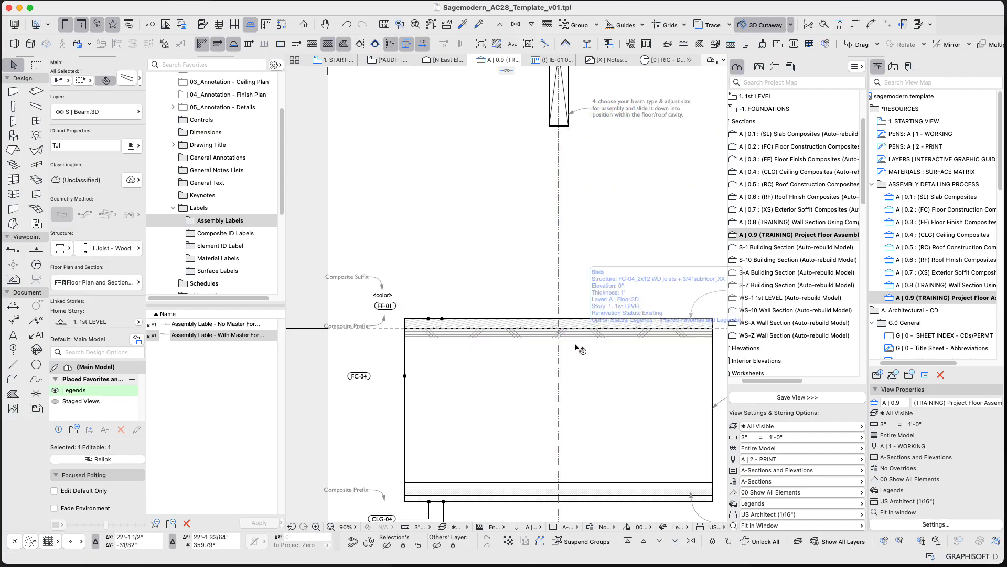
pyautogui.click(576, 347)
pyautogui.moveTo(583, 374); pyautogui.dragTo(578, 230)
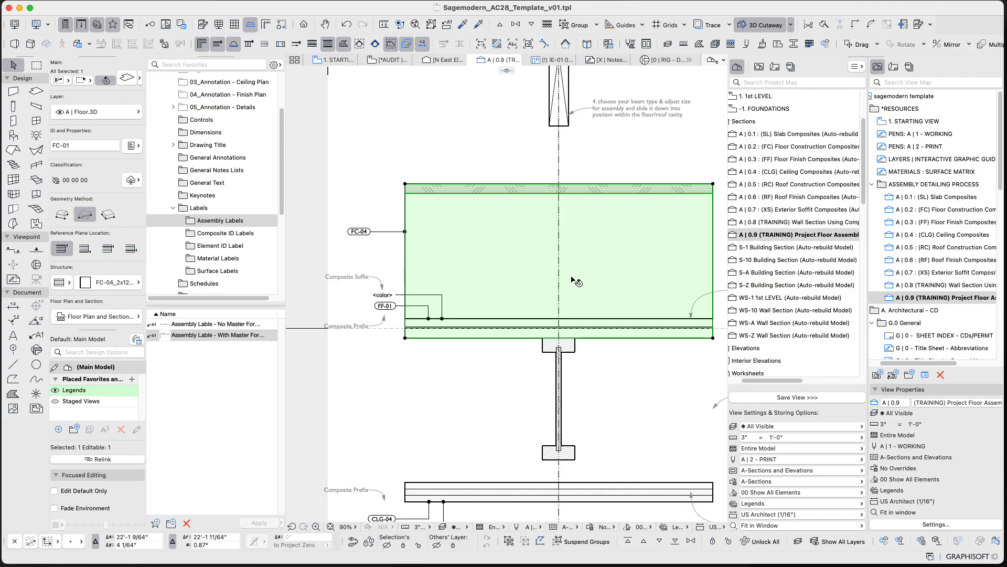
# - Undo the moves of the floor construction slab and the I-joist
pyautogui.press('super+z')
pyautogui.press('Escape')
pyautogui.moveTo(526, 266); pyautogui.dragTo(598, 518)
pyautogui.press('super+z')
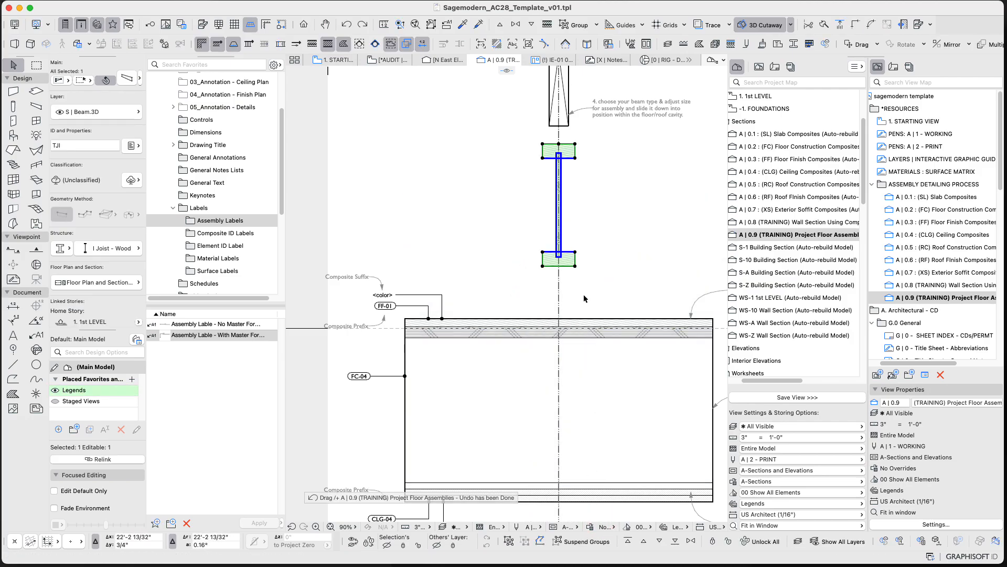
pyautogui.press('Escape')
pyautogui.click(568, 126)
pyautogui.moveTo(568, 126); pyautogui.dragTo(577, 483)
pyautogui.press('Escape')
pyautogui.press('Escape')
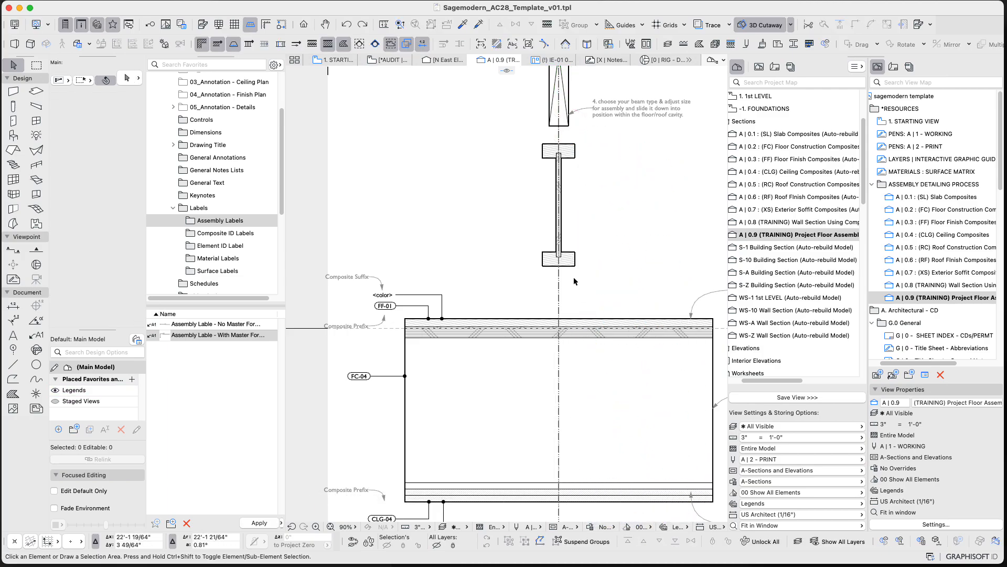
pyautogui.click(574, 262)
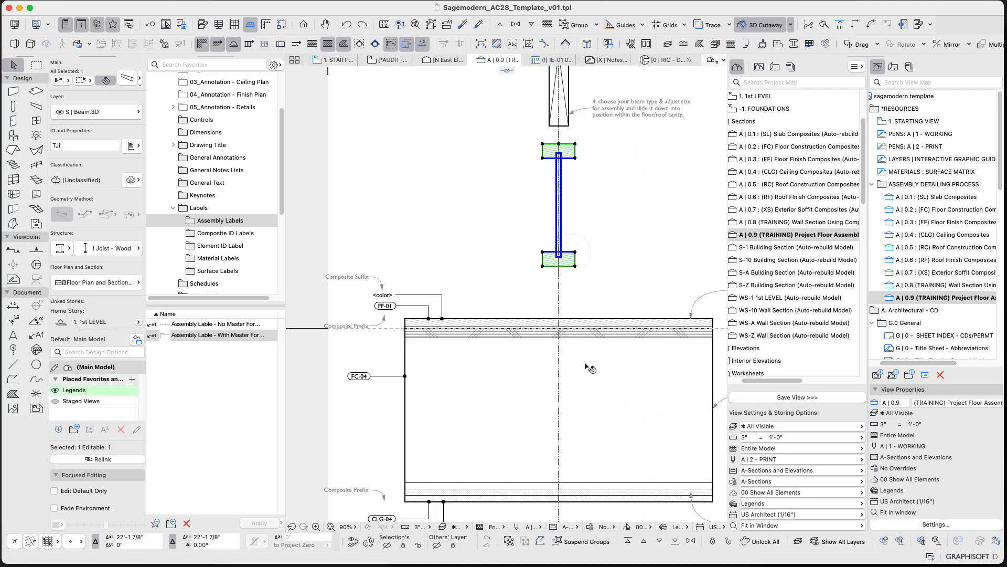
pyautogui.click(627, 541)
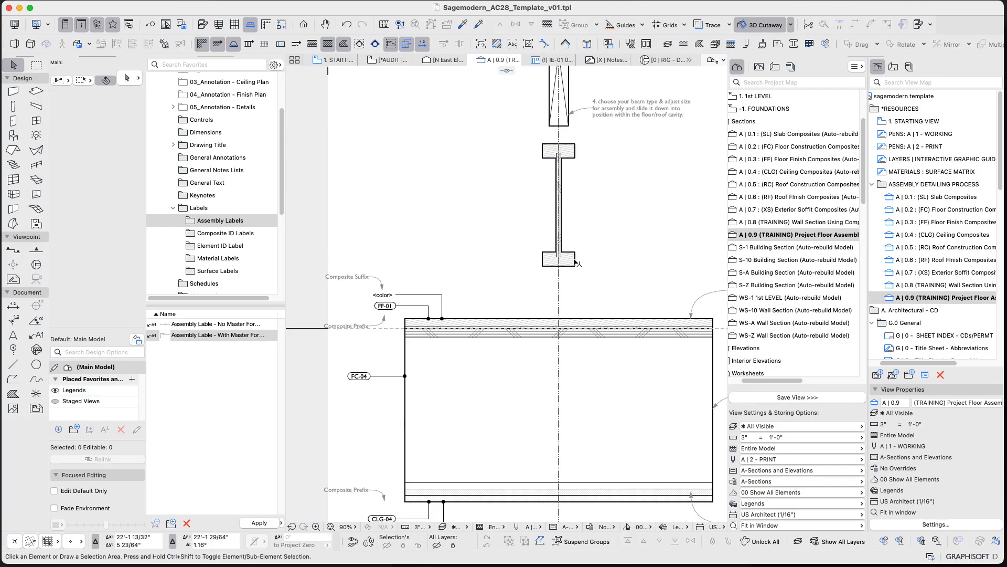
# - Try once more to place the I-joist under the subfloor in the cavity, and undo the move
pyautogui.click(575, 143)
pyautogui.moveTo(574, 143); pyautogui.dragTo(582, 341)
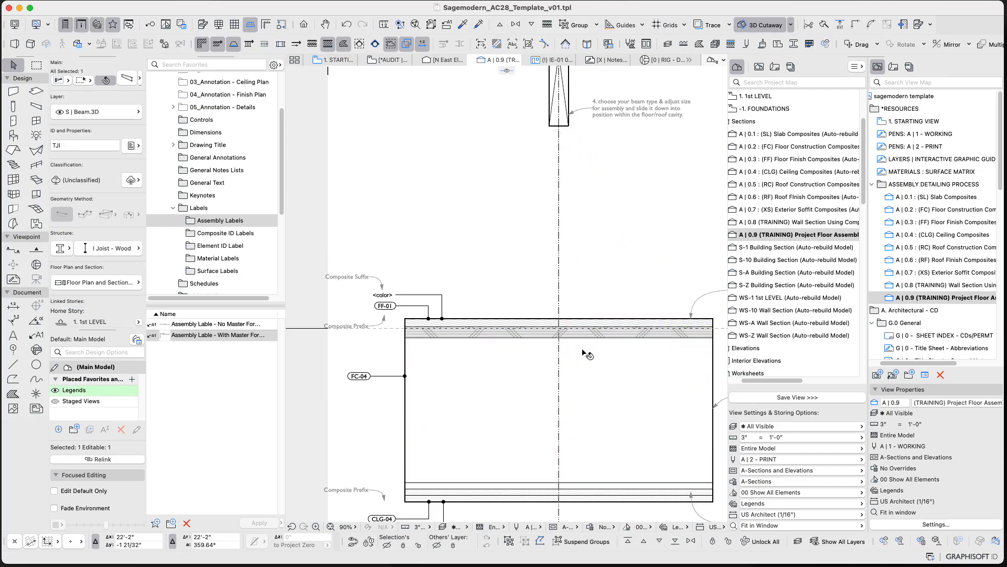
pyautogui.press('super+z')
pyautogui.press('Escape')
# - Move the timber joist by its upper corner into the floor cavity, directly beneath the subfloor on the centerline
pyautogui.click(566, 112)
pyautogui.moveTo(566, 112); pyautogui.dragTo(564, 231, button='middle')
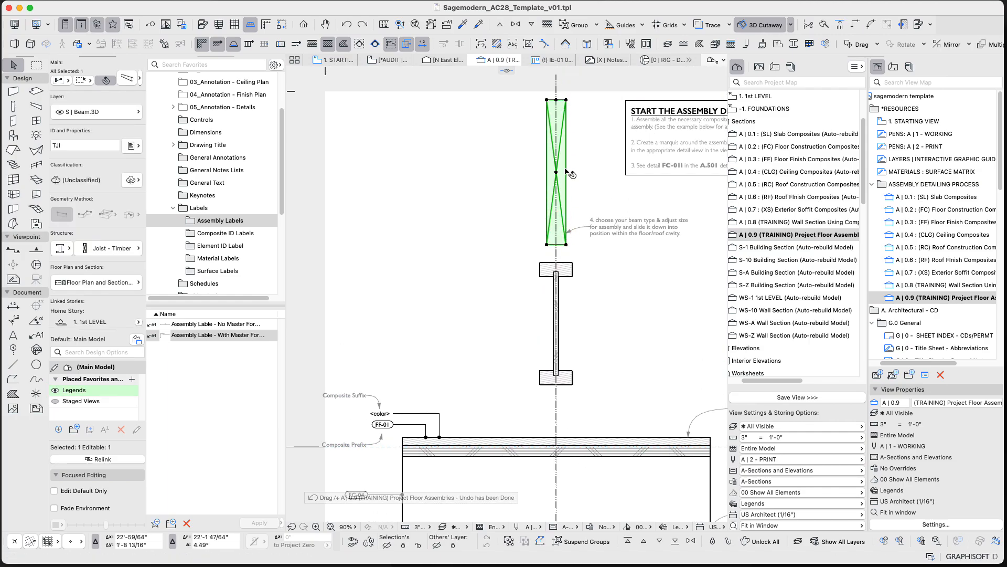
pyautogui.press('super+d')
pyautogui.click(567, 100)
pyautogui.scroll(-5, 582, 215)
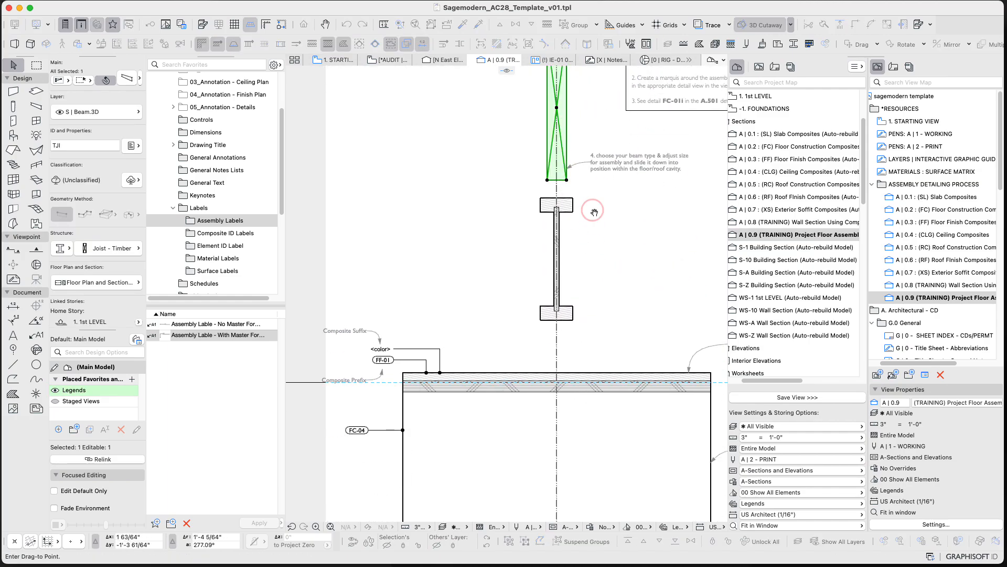
pyautogui.click(565, 227)
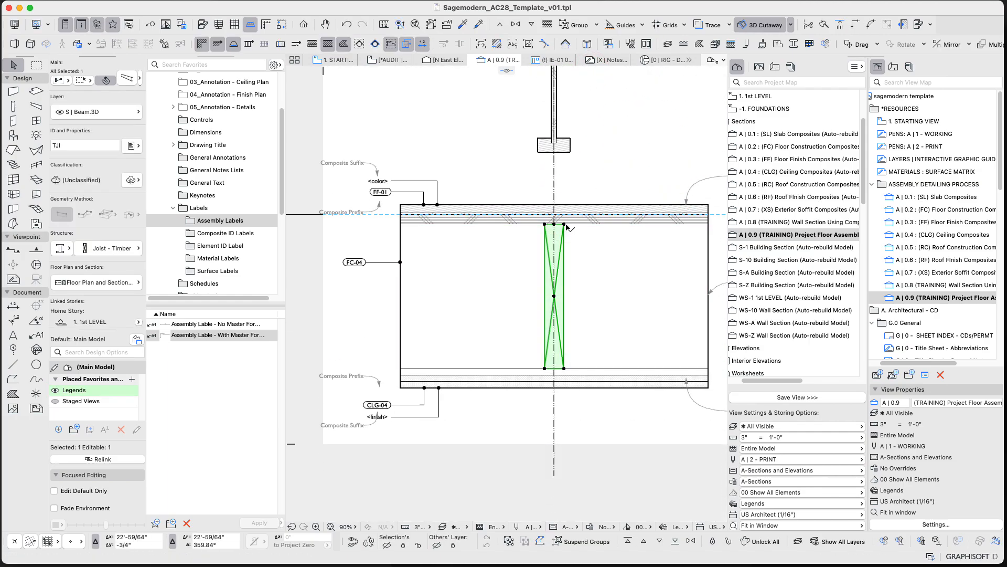
pyautogui.click(597, 299)
# - Check the layer combinations in the layer settings, and inspect the timber joist in the floor cavity
pyautogui.press('super+l')
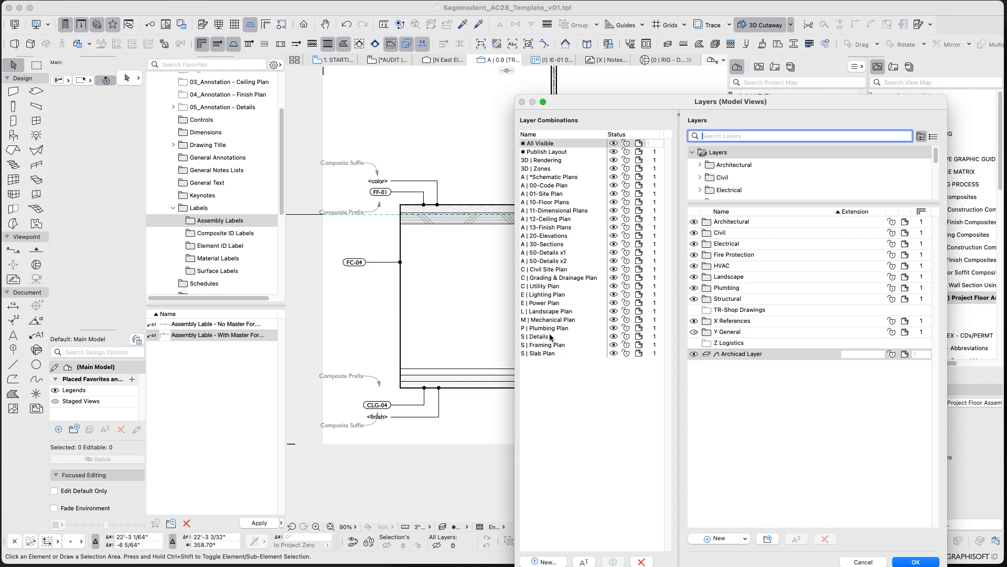
pyautogui.press('Return')
pyautogui.click(543, 234)
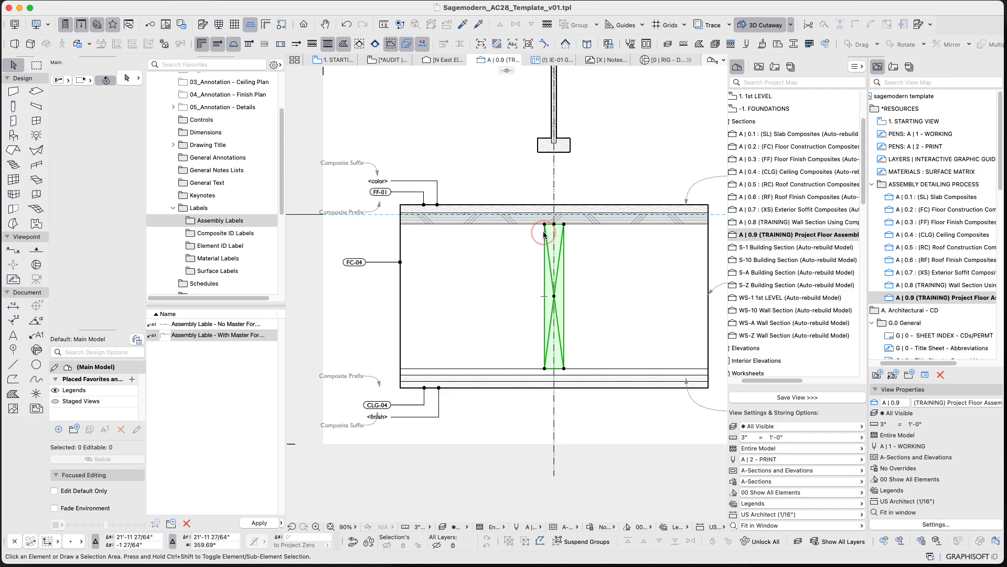
pyautogui.click(586, 288)
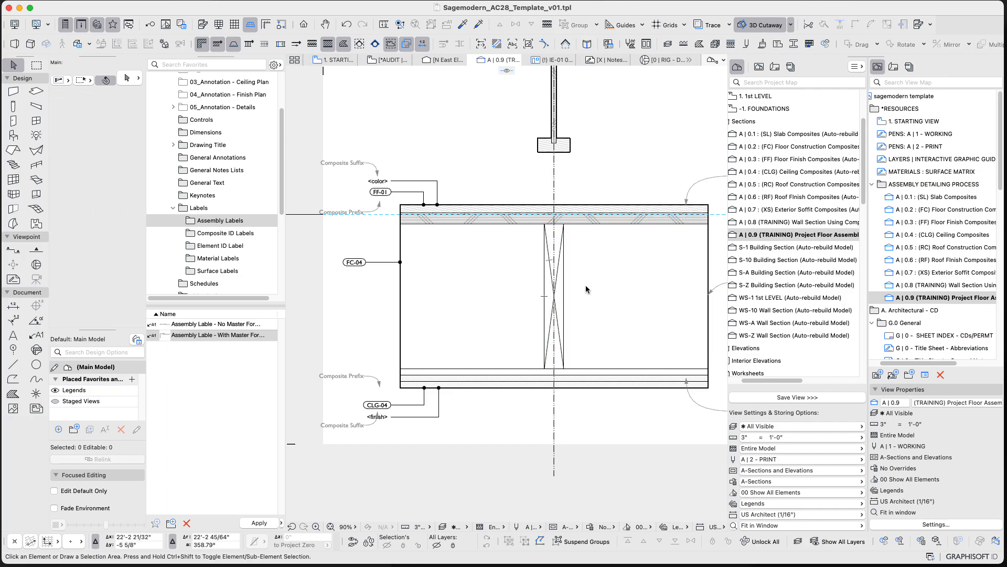
# - Switch the view's layer combination to A | 50-Details x1
pyautogui.press('super+l')
pyautogui.press('Escape')
pyautogui.click(466, 527)
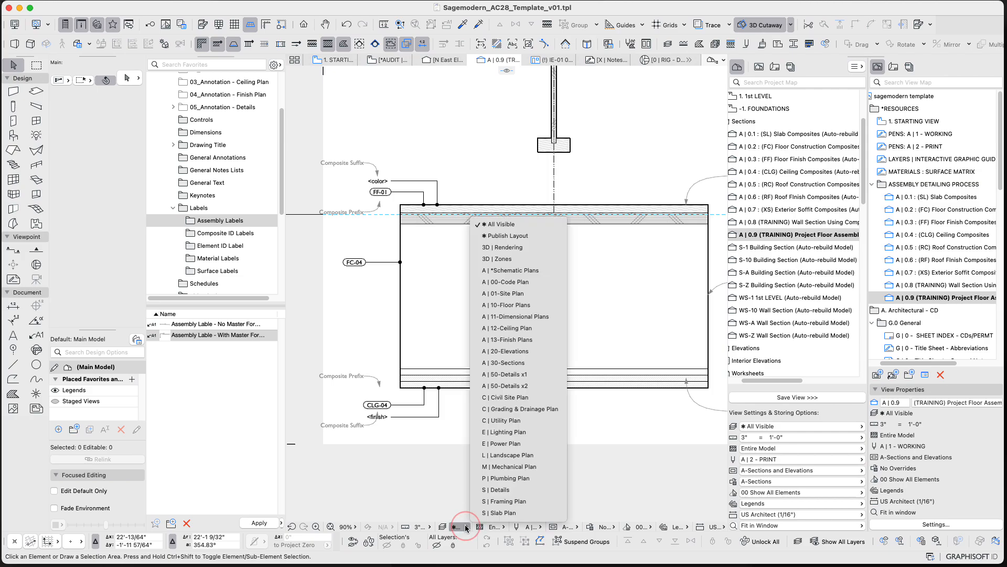
pyautogui.click(499, 375)
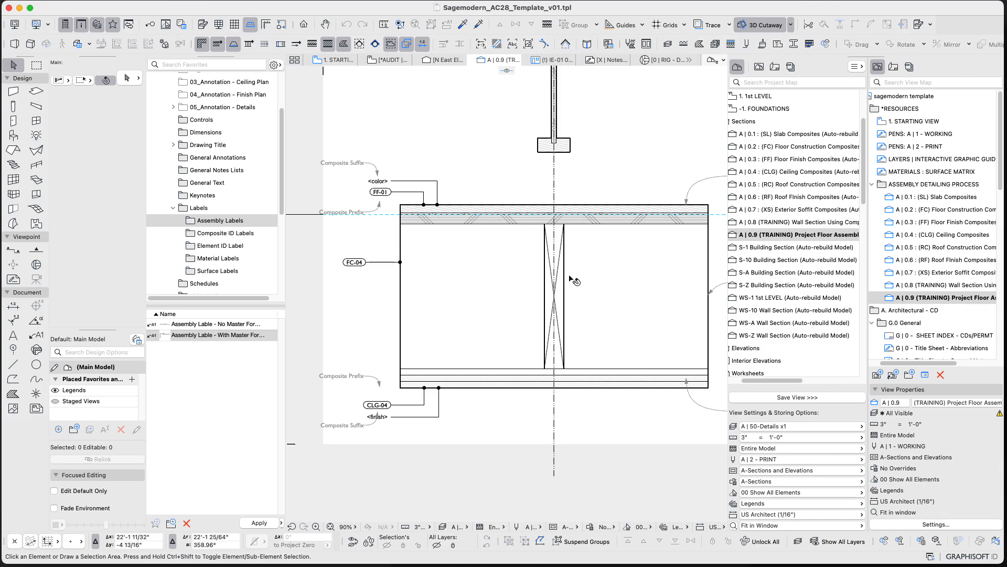
# - Move the timber joist out of the floor cavity, back up the centerline to above the I-joist
pyautogui.moveTo(570, 278); pyautogui.dragTo(568, 349, button='middle')
pyautogui.click(563, 338)
pyautogui.press('super+d')
pyautogui.click(562, 339)
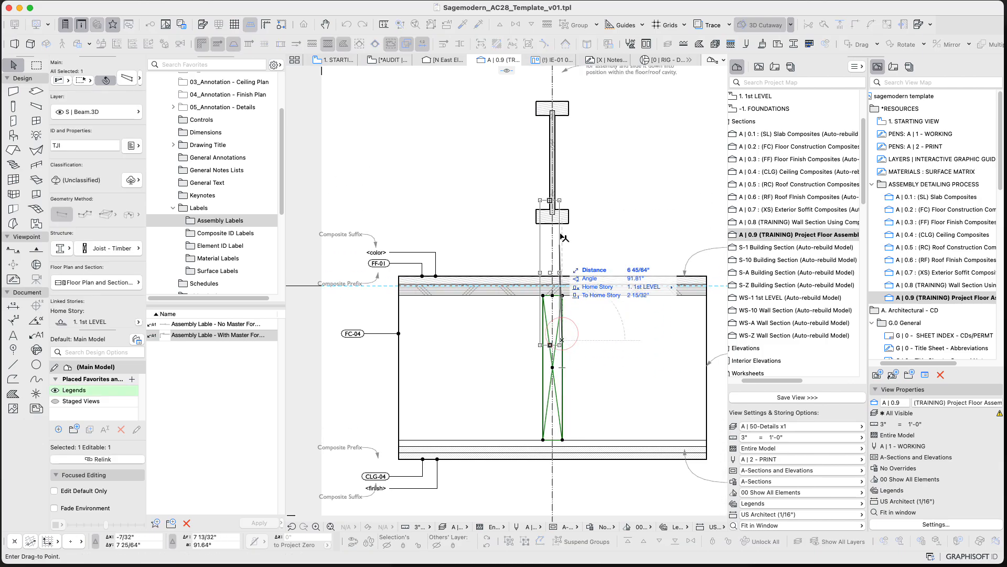
pyautogui.moveTo(563, 154); pyautogui.dragTo(550, 341, button='middle')
pyautogui.keyDown('shift'); pyautogui.click(564, 161); pyautogui.keyUp('shift')
pyautogui.press('Escape')
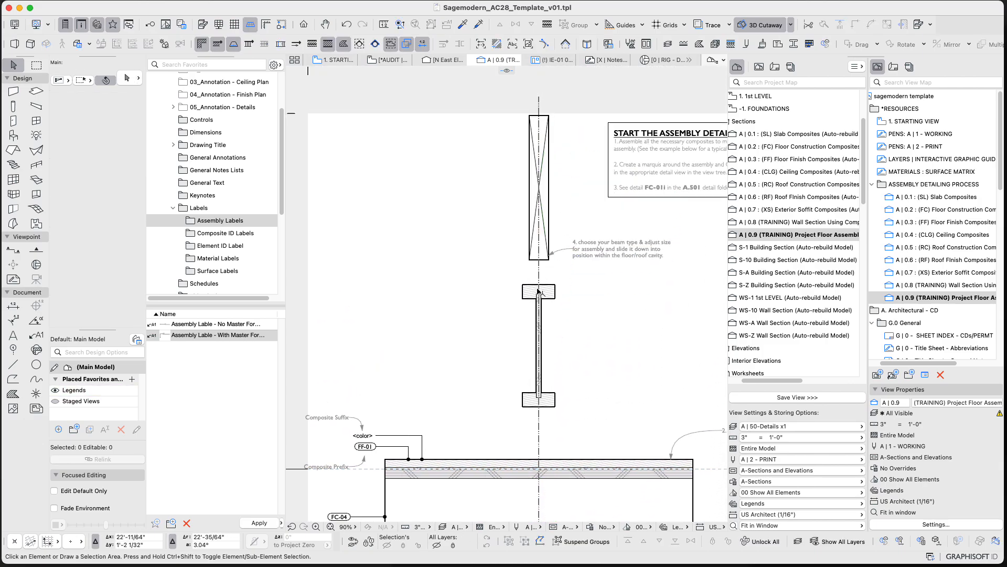
# - Move the wood I-joist by its upper corner down into the floor cavity, directly beneath the subfloor on the centerline
pyautogui.click(554, 294)
pyautogui.press('super+d')
pyautogui.click(555, 285)
pyautogui.moveTo(555, 351); pyautogui.dragTo(557, 233, button='middle')
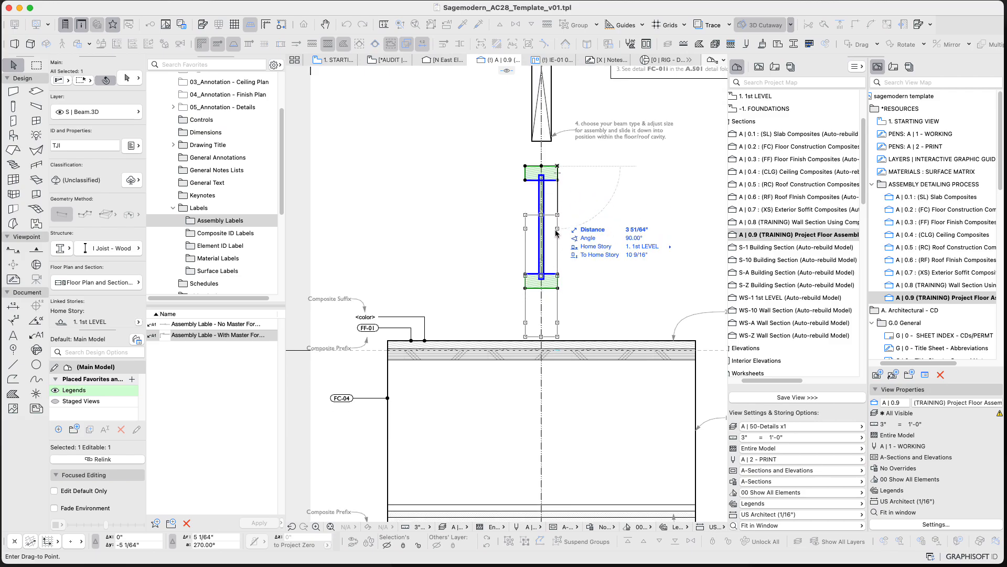
pyautogui.click(557, 482)
pyautogui.moveTo(557, 482); pyautogui.dragTo(564, 372, button='middle')
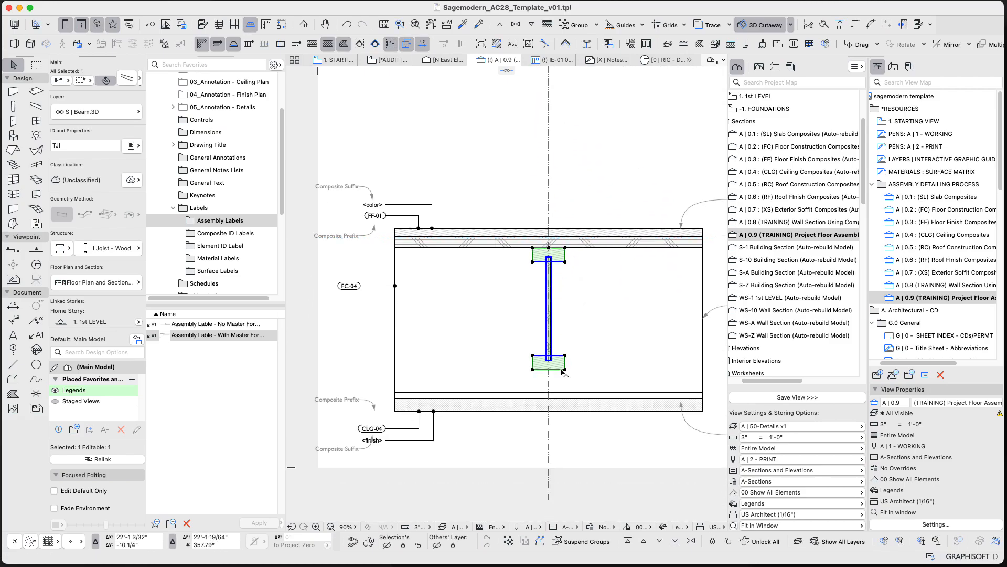
# - Stretch the I-joist's height downward from its lower corner until its bottom flange meets the top of the ceiling composite
pyautogui.click(565, 370)
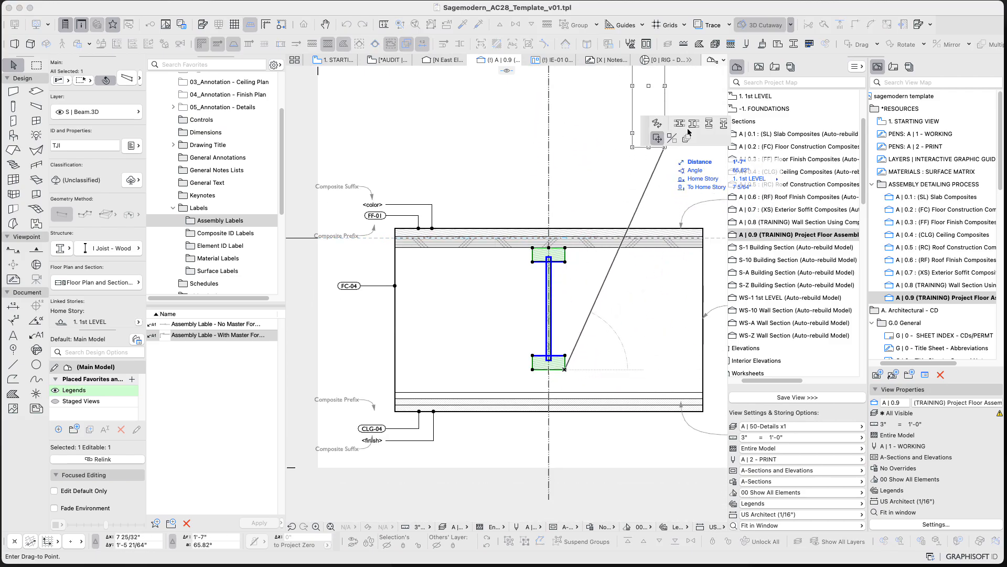
pyautogui.click(723, 123)
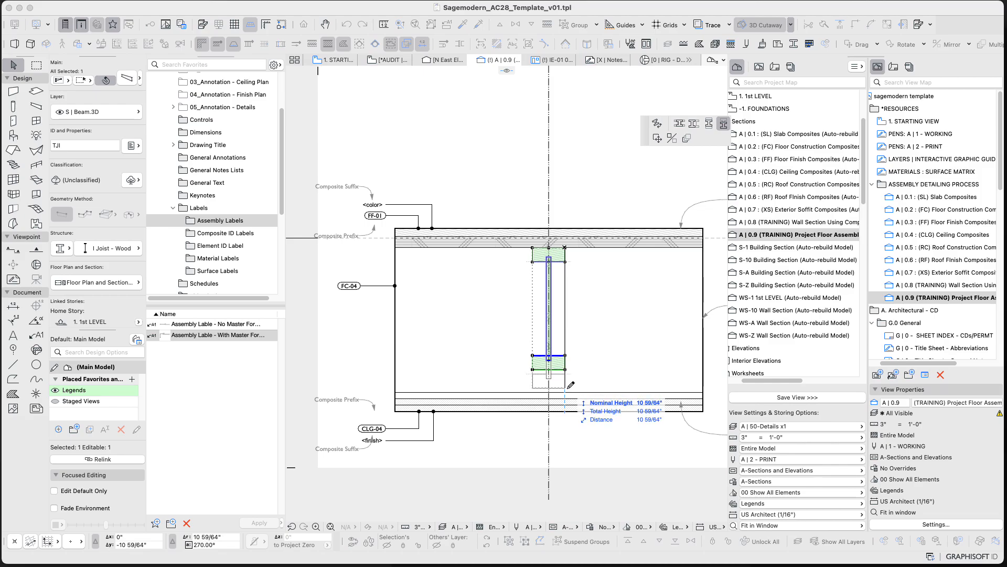
pyautogui.click(566, 392)
pyautogui.press('Escape')
pyautogui.scroll(-2, 569, 370)
pyautogui.moveTo(569, 369); pyautogui.dragTo(518, 404, button='middle')
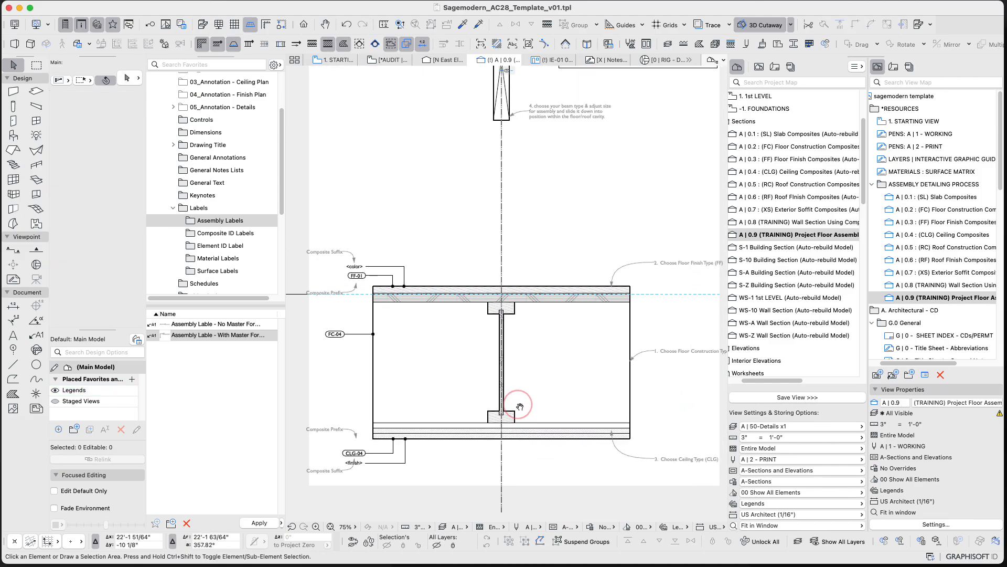
# - Enclose the whole floor assembly, from floor finish down to ceiling, in a rectangular marquee area
pyautogui.scroll(-3, 515, 396)
pyautogui.scroll(1, 518, 398)
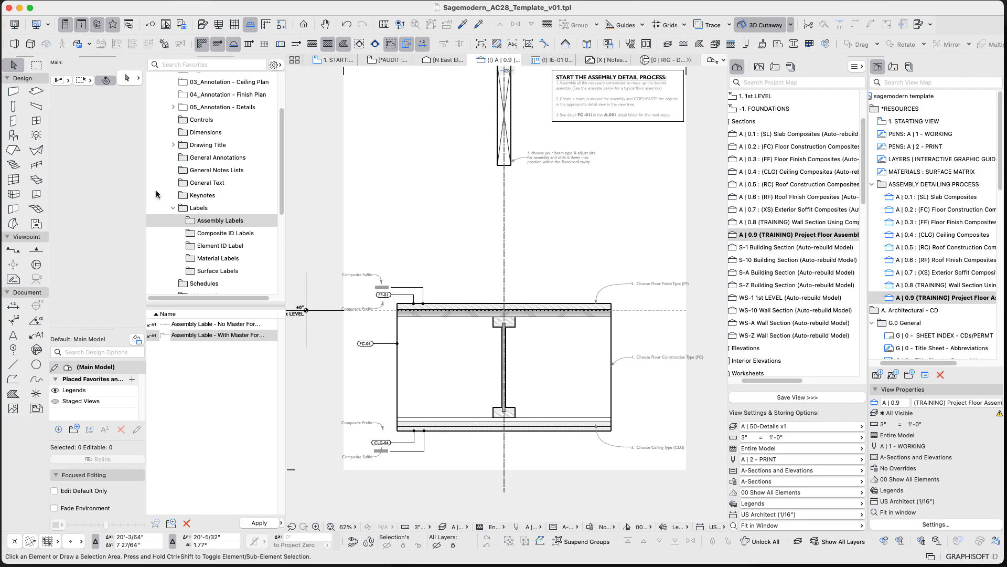
pyautogui.click(38, 65)
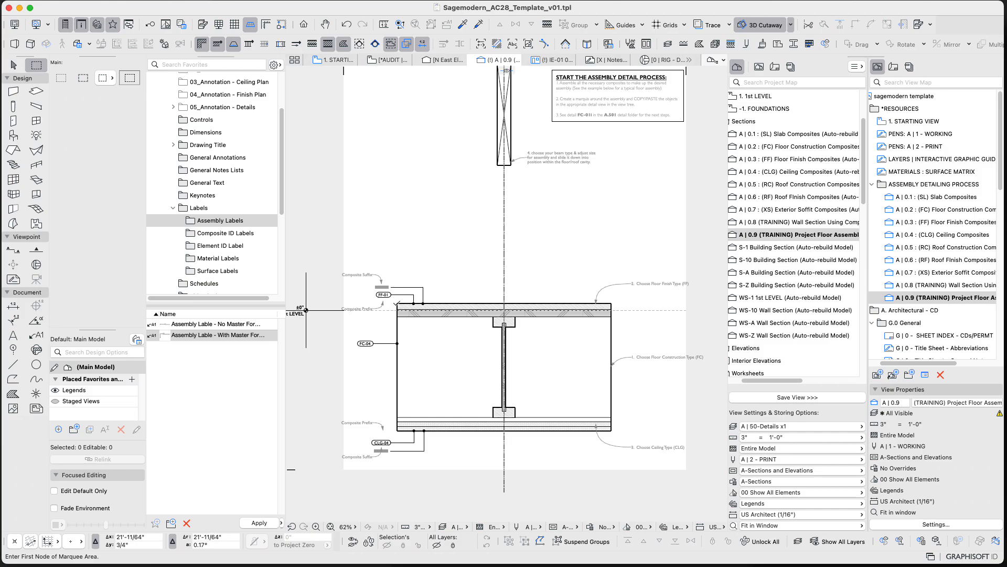
pyautogui.click(391, 297)
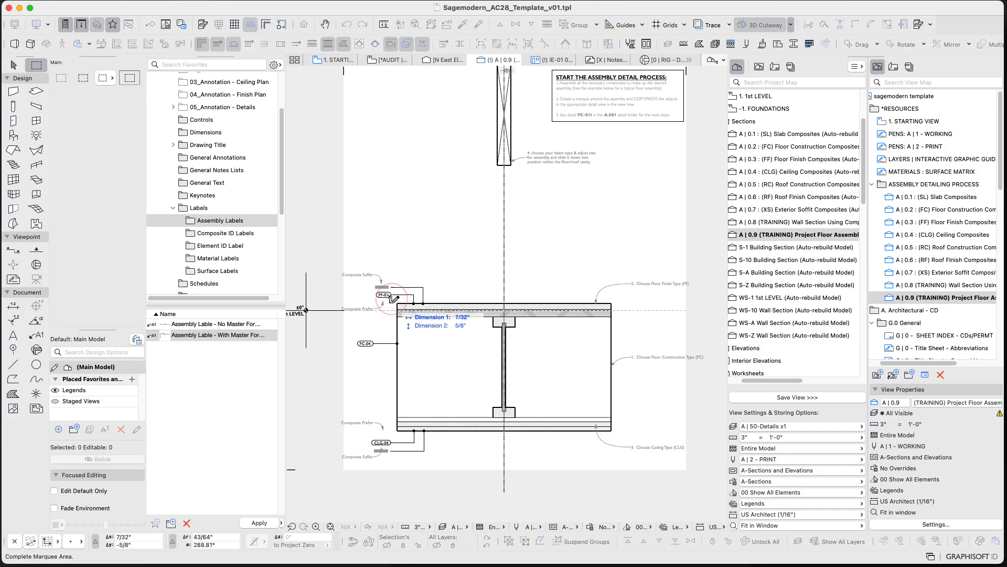
pyautogui.click(618, 436)
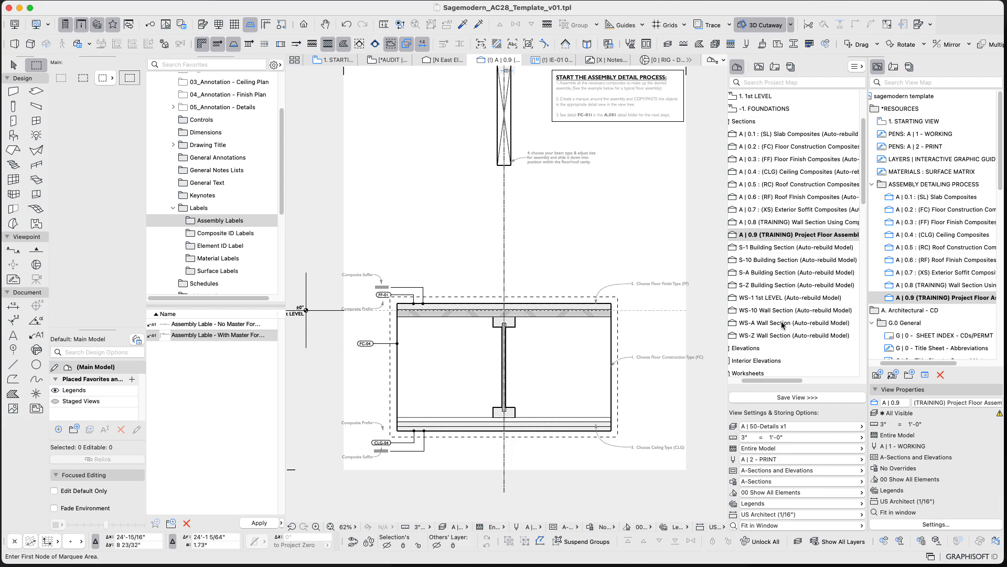
# - Open the A | ASSEMBLY detail for slab, floor and roof types from the project's details
pyautogui.hscroll(-2, 772, 380)
pyautogui.scroll(-3, 774, 208)
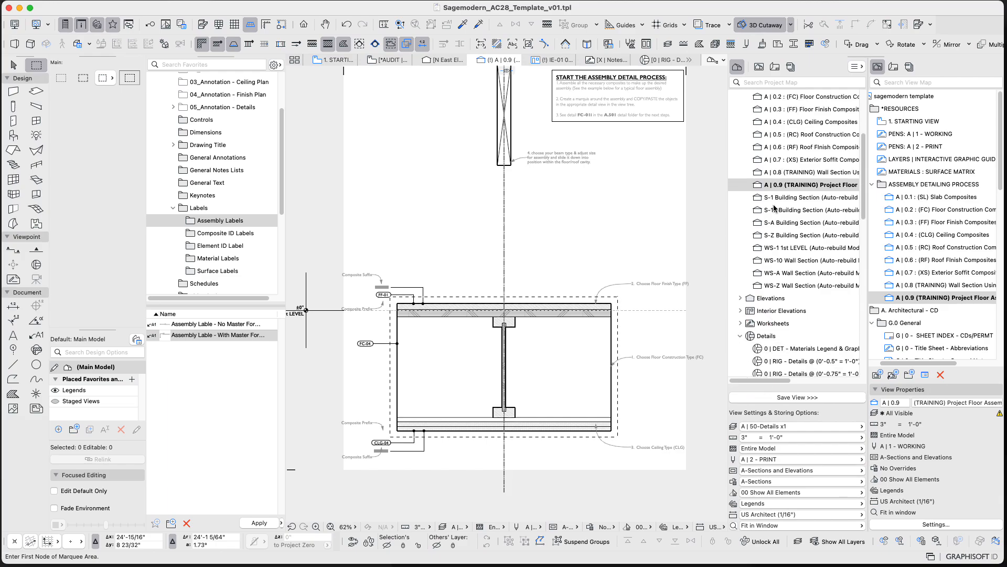
pyautogui.scroll(-10, 775, 209)
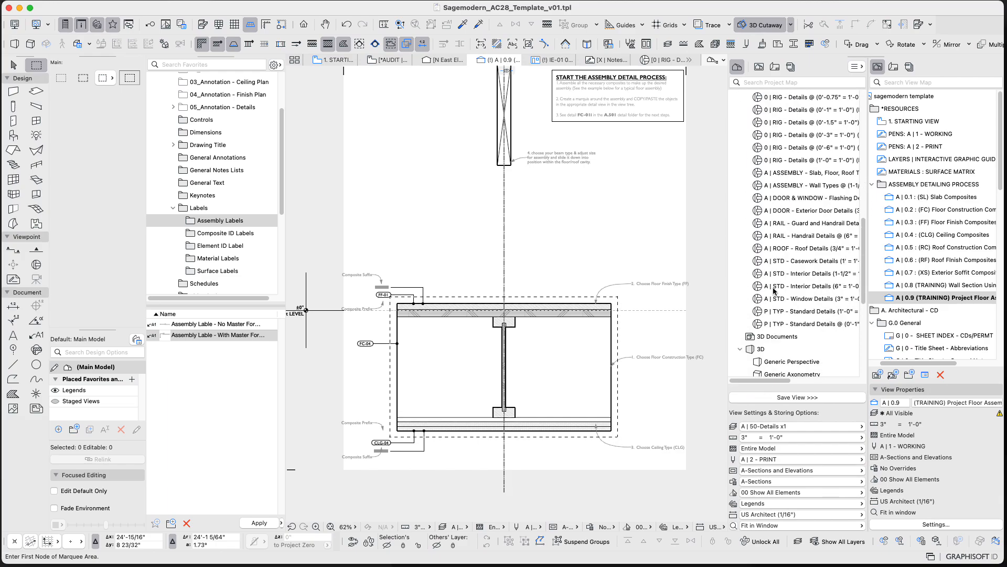
pyautogui.scroll(1, 782, 295)
pyautogui.scroll(-1, 791, 364)
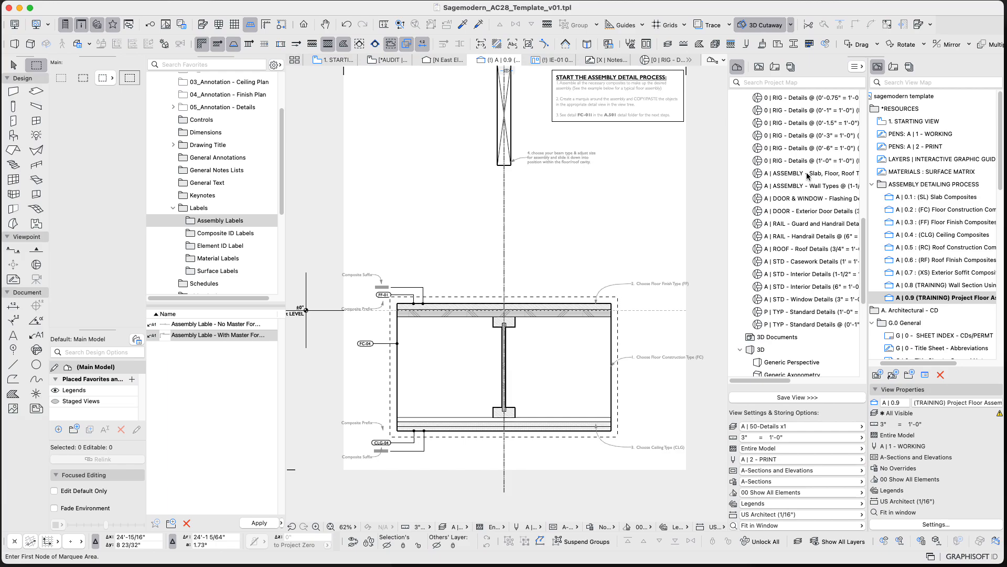
pyautogui.click(827, 175)
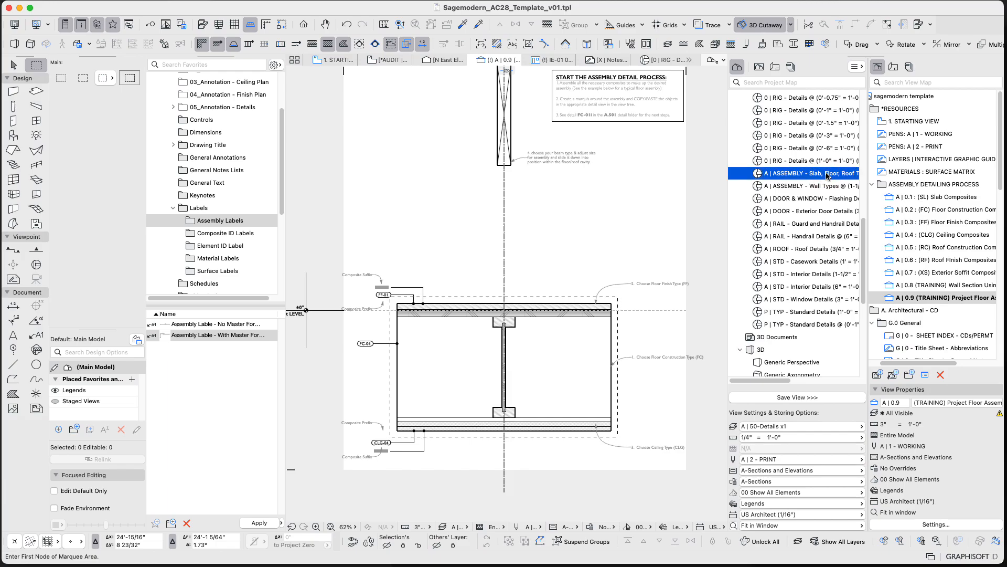
pyautogui.doubleClick(786, 174)
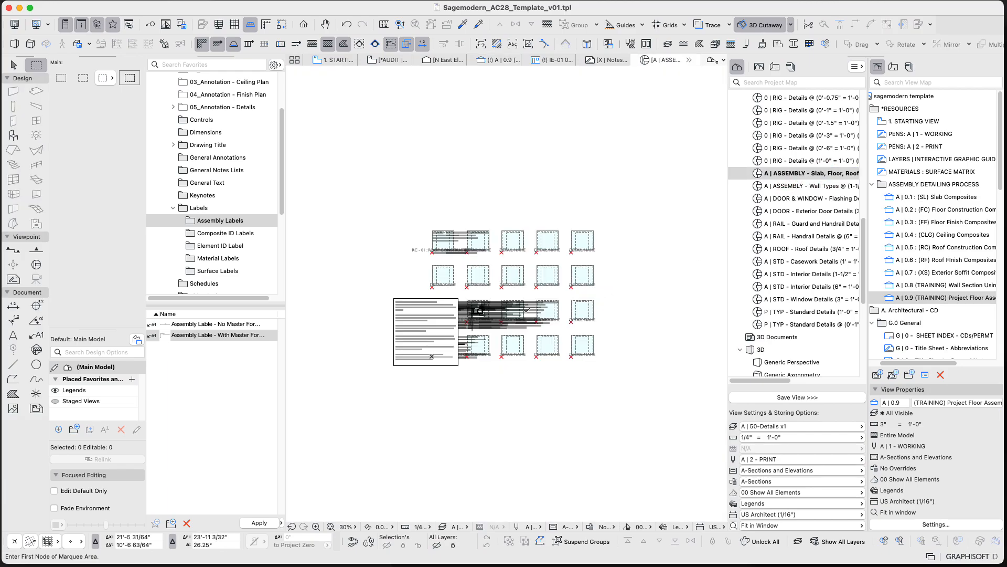
# - Leave the marquee tool and set the assembly detail's drawing scale to 3/4" = 1'-0"
pyautogui.scroll(5, 459, 345)
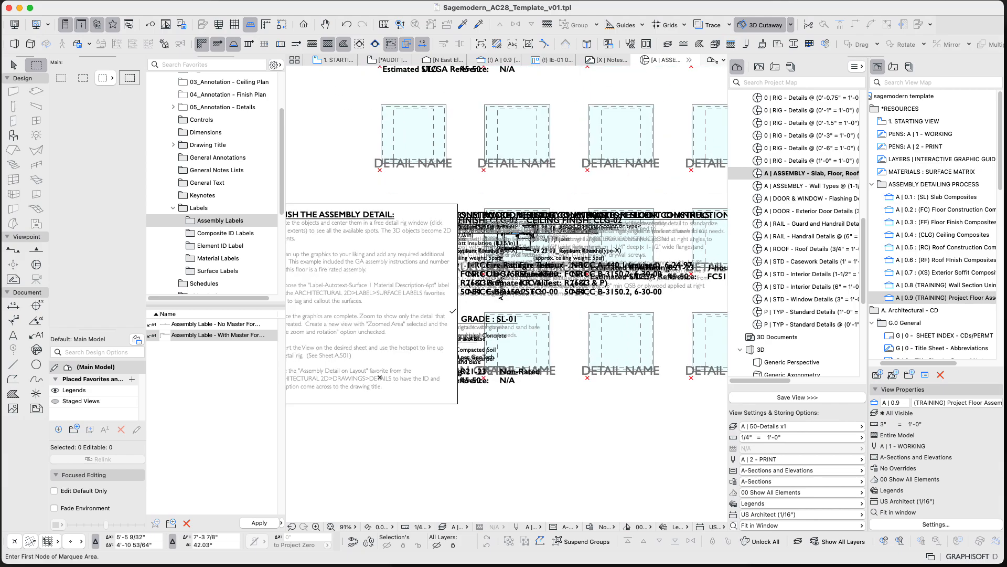
pyautogui.press('Escape')
pyautogui.scroll(-3, 526, 387)
pyautogui.click(421, 527)
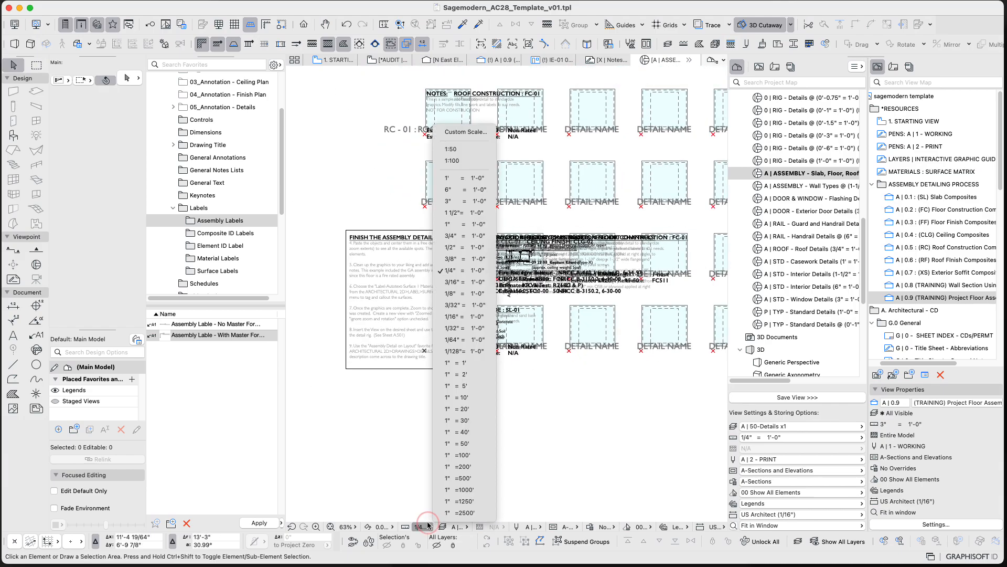
pyautogui.click(470, 240)
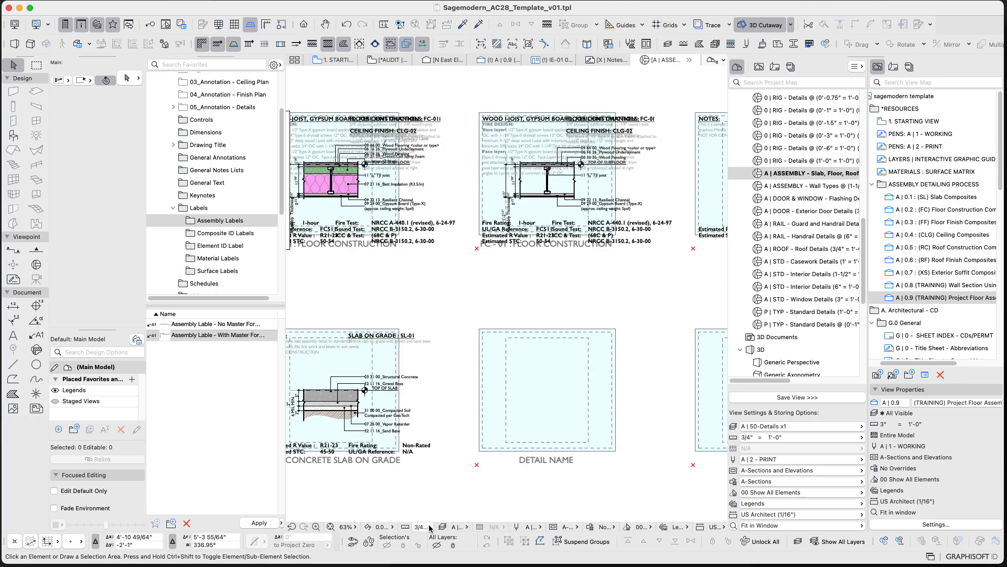
# - Expand A.5 Details, A.50 Assembly Details and the A.501 Slab, Floor, Roof folder to show the saved assembly views
pyautogui.scroll(-10, 924, 294)
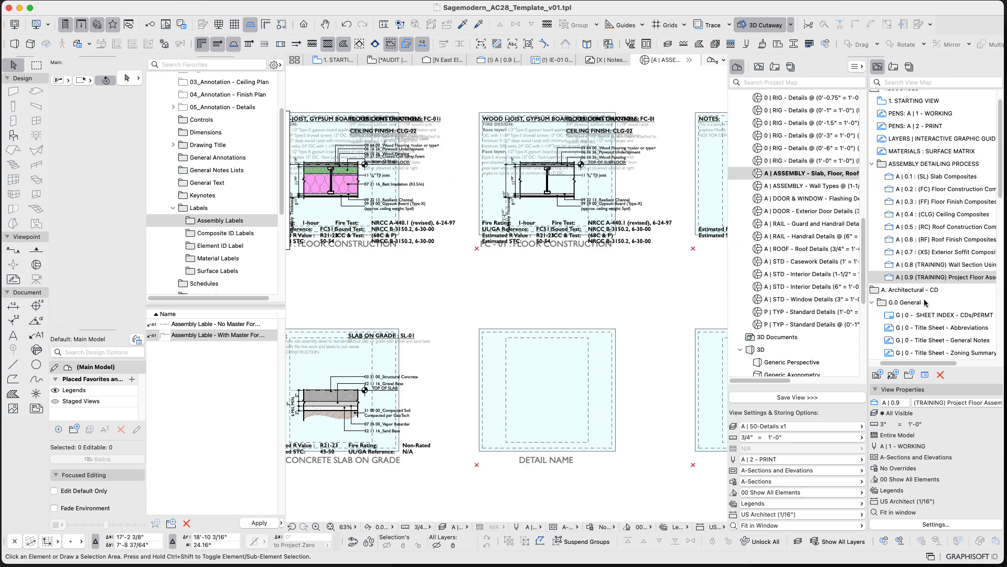
pyautogui.scroll(-10, 928, 303)
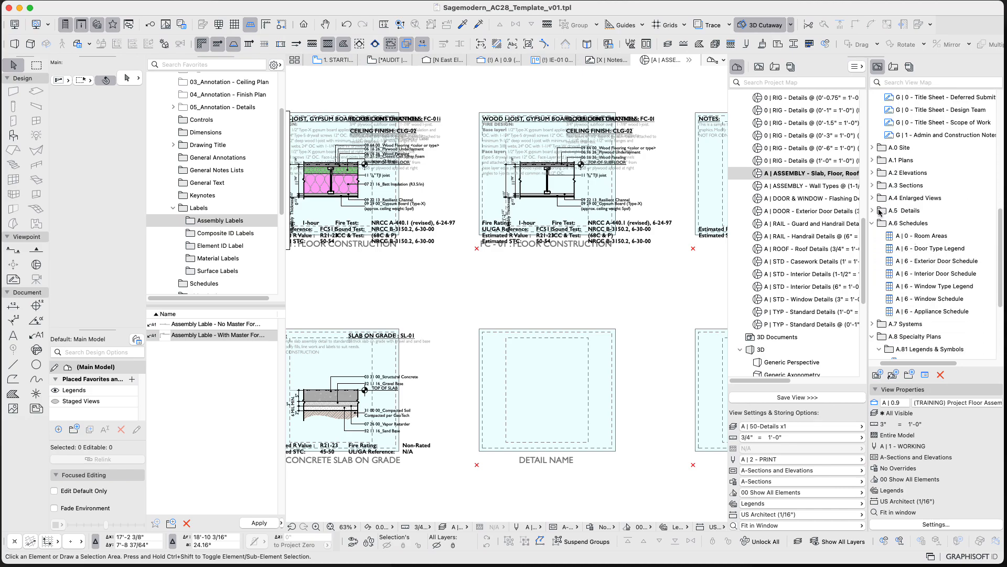
pyautogui.click(873, 211)
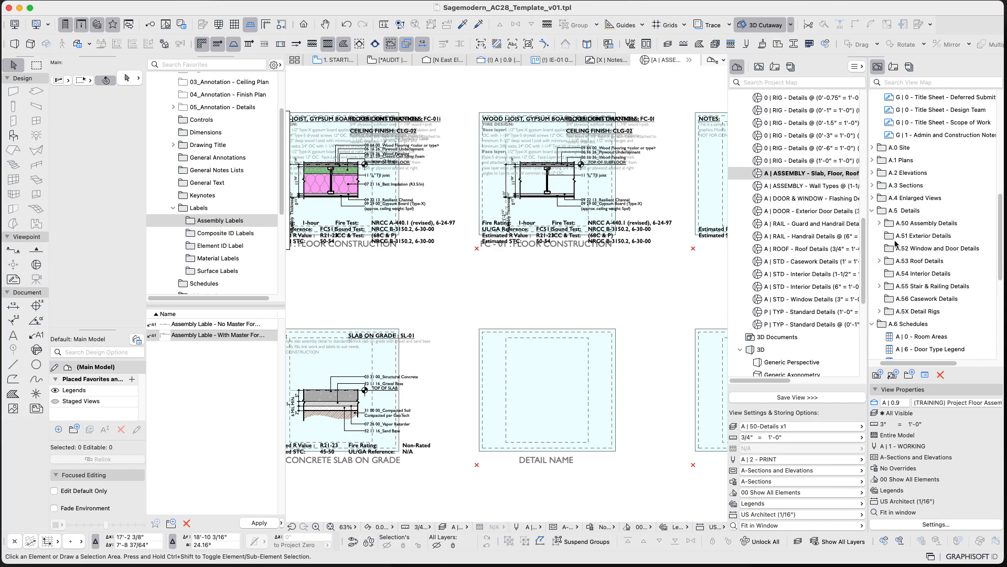
pyautogui.click(880, 223)
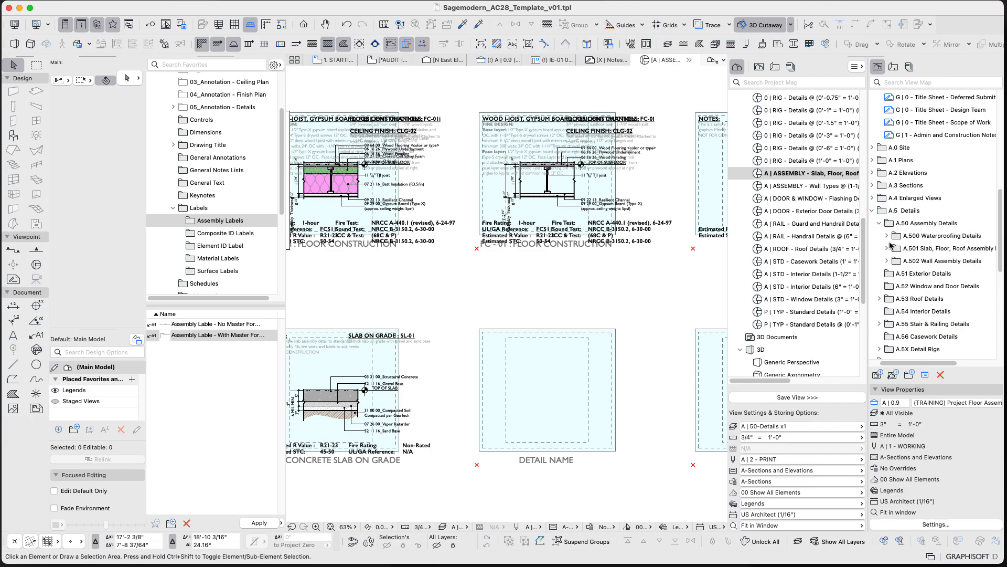
pyautogui.click(887, 248)
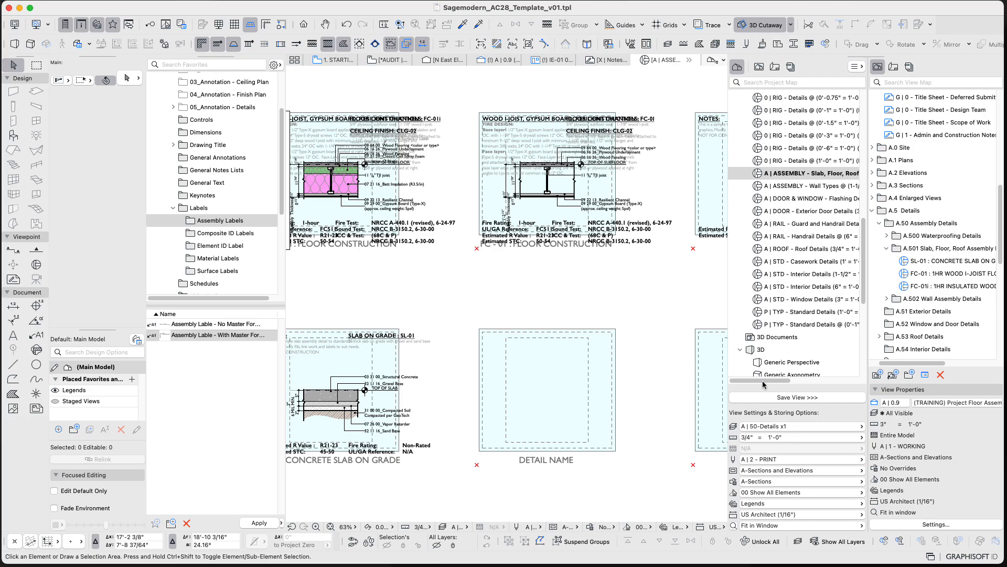
# - Set the assembly detail's drawing scale to 3" = 1'-0" and check the floor construction details at that scale
pyautogui.click(421, 527)
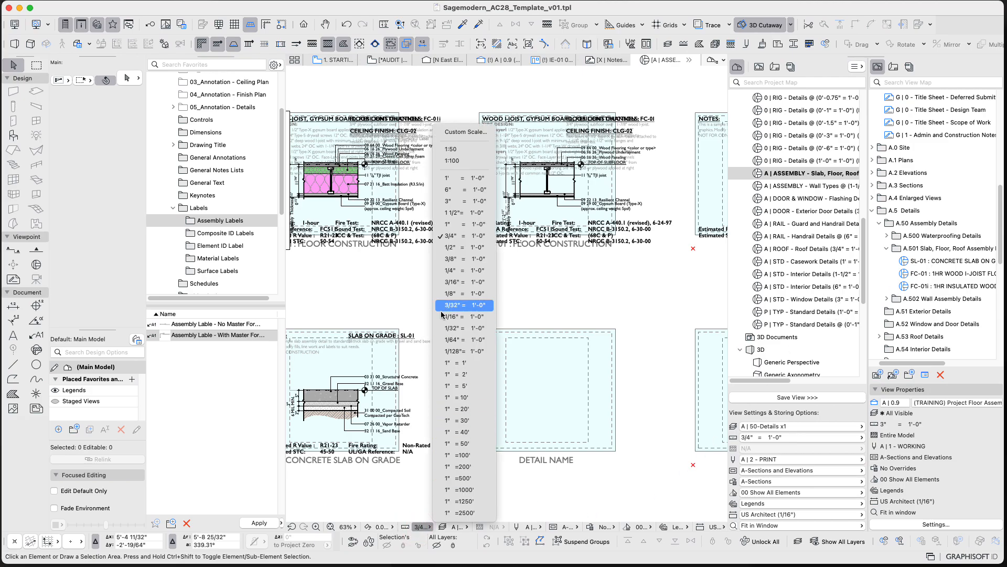
pyautogui.click(451, 202)
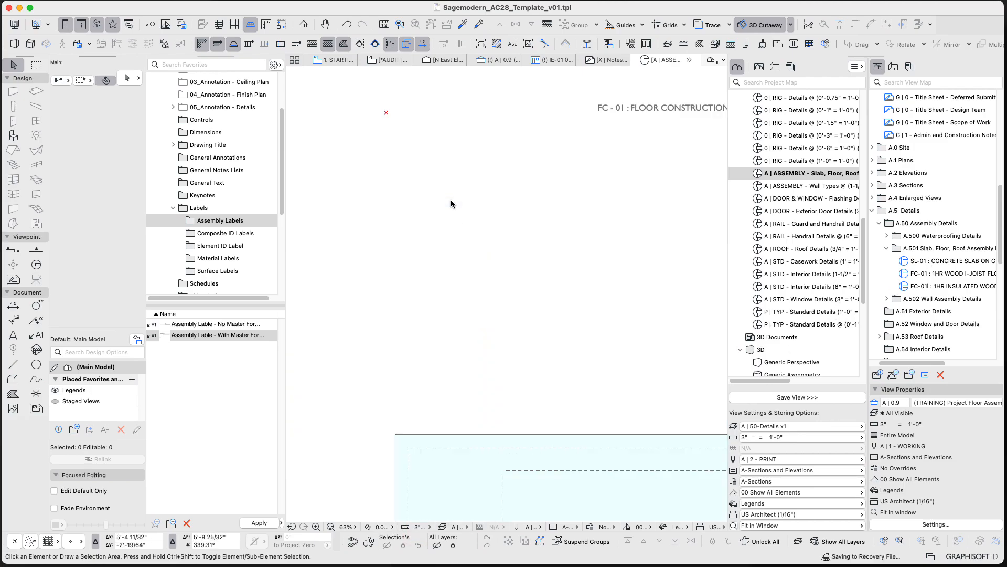
pyautogui.scroll(-5, 455, 442)
pyautogui.moveTo(462, 438); pyautogui.dragTo(455, 457, button='middle')
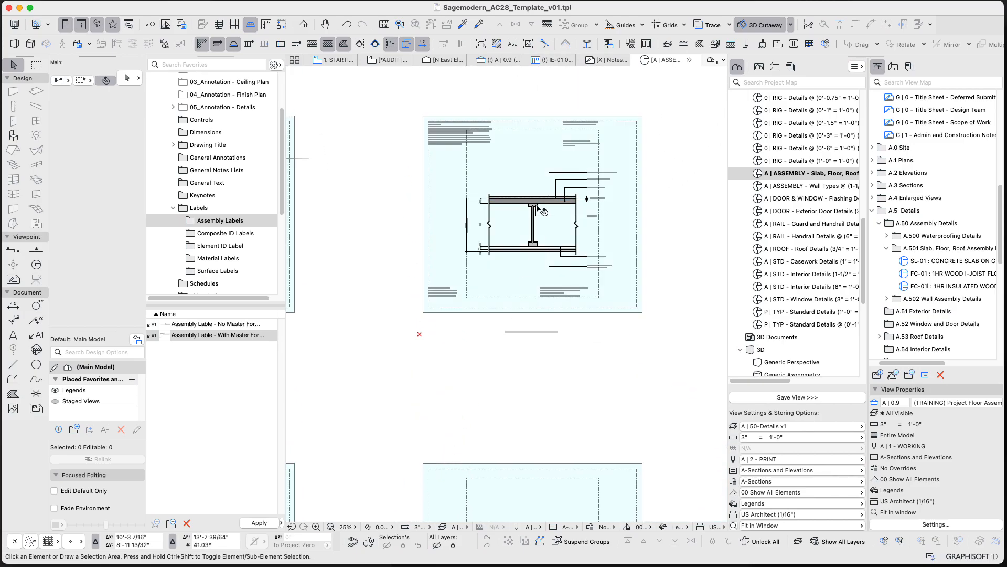
pyautogui.scroll(6, 538, 185)
pyautogui.scroll(-6, 537, 187)
pyautogui.moveTo(464, 242); pyautogui.dragTo(688, 341, button='middle')
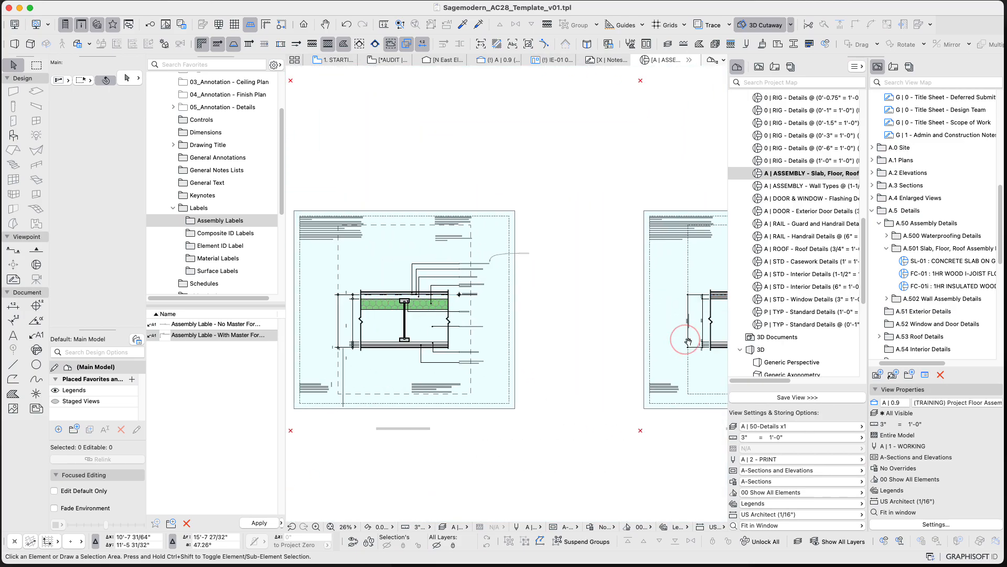
# - Set the drawing scale to 1 1/2" = 1'-0" and check the FC-01i floor construction detail and its instructions
pyautogui.scroll(4, 429, 346)
pyautogui.click(418, 527)
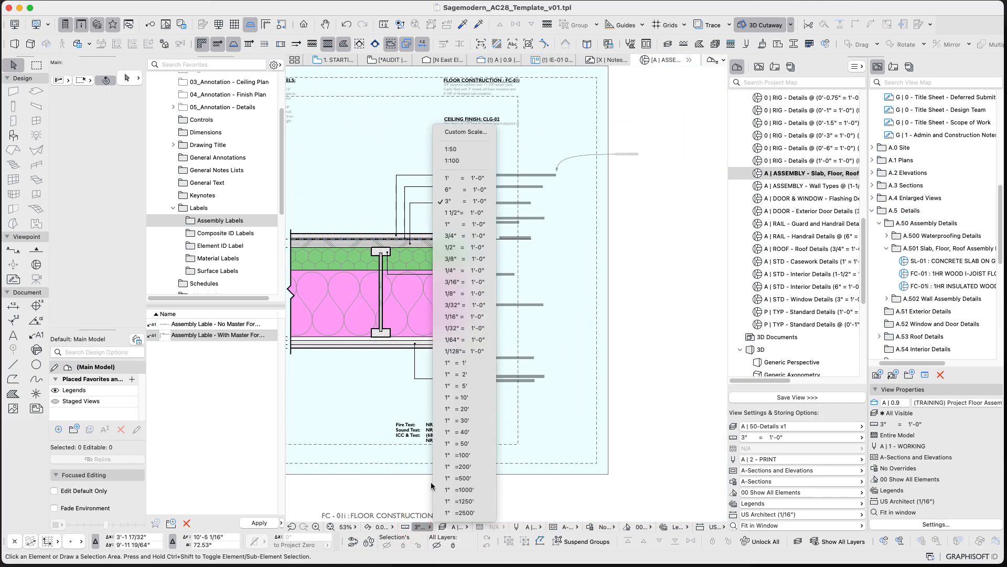
pyautogui.click(454, 213)
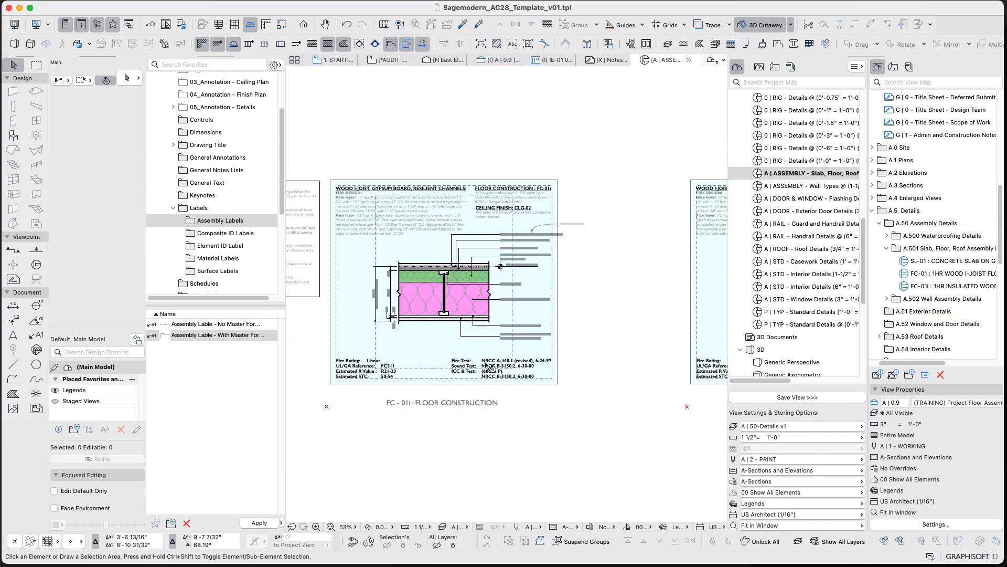
pyautogui.scroll(4, 488, 368)
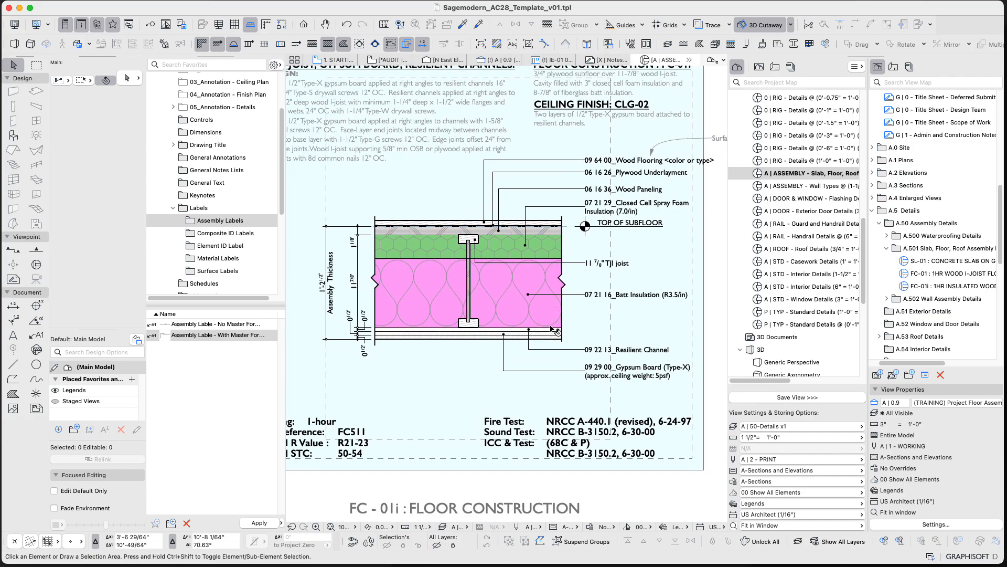
pyautogui.scroll(-6, 553, 329)
pyautogui.scroll(3, 424, 219)
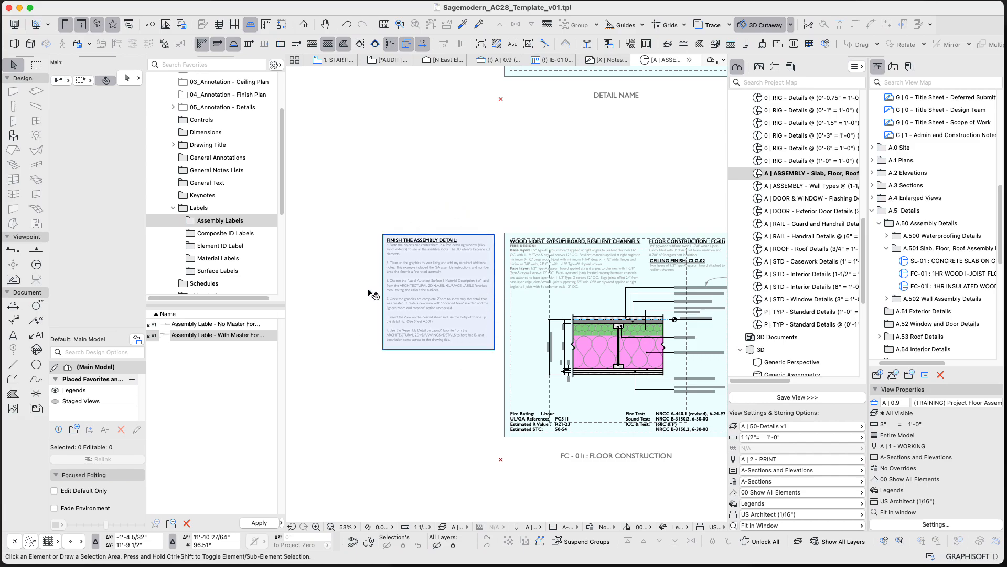
# - Paste the copied floor assembly, adding its elements to the Archicad Layer, and place it in the empty area left of the detail frames
pyautogui.scroll(-5, 406, 383)
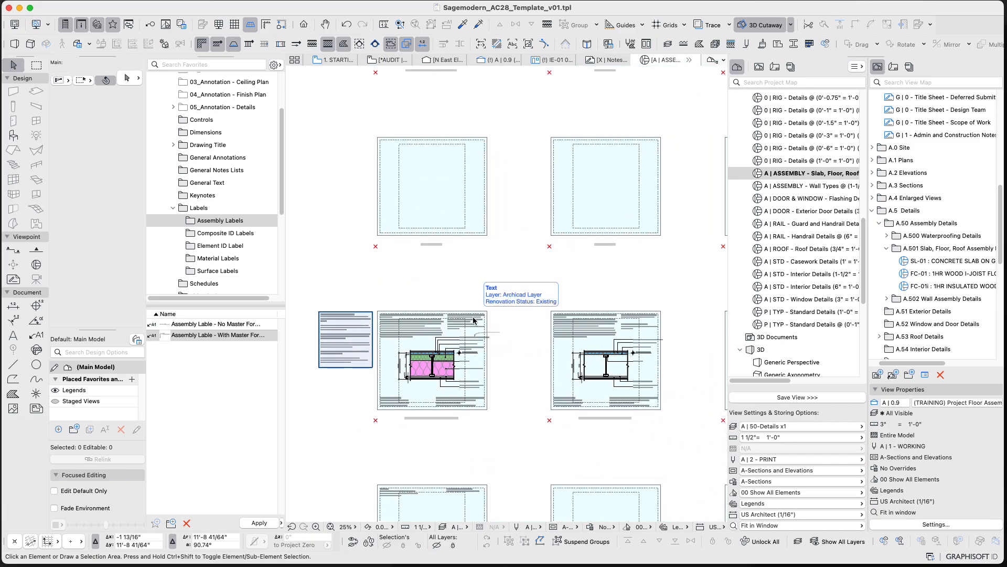
pyautogui.press('super+v')
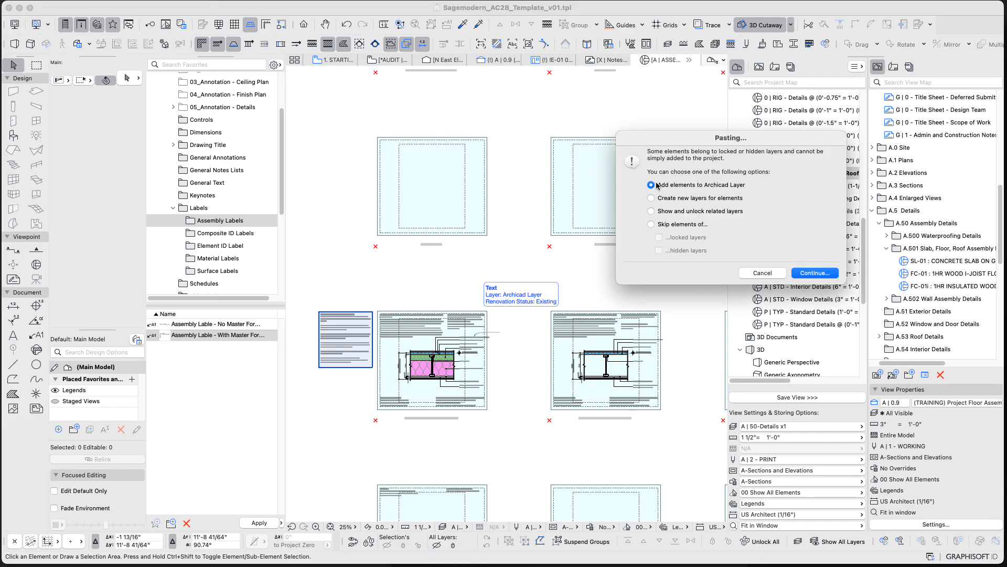
pyautogui.click(813, 273)
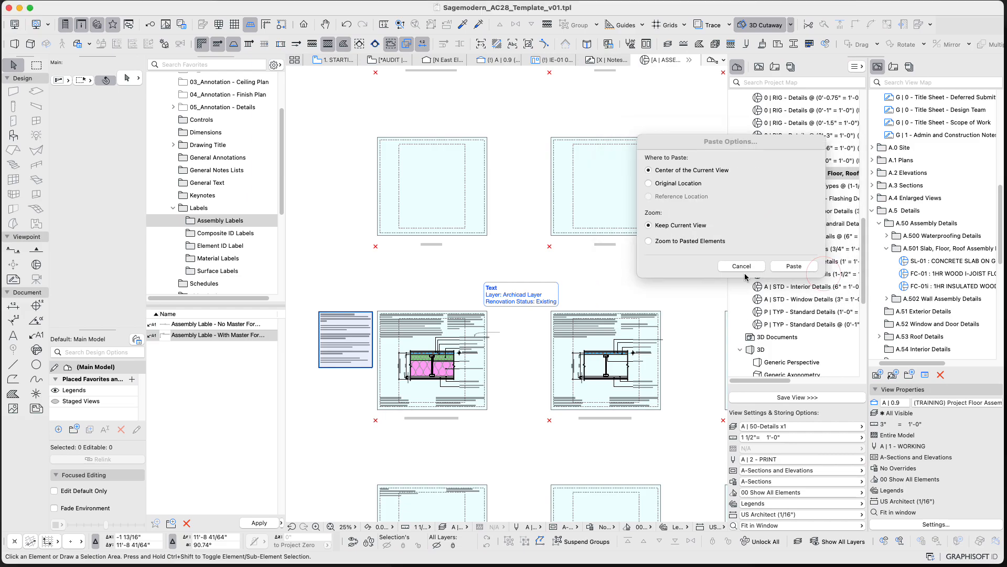
pyautogui.click(806, 267)
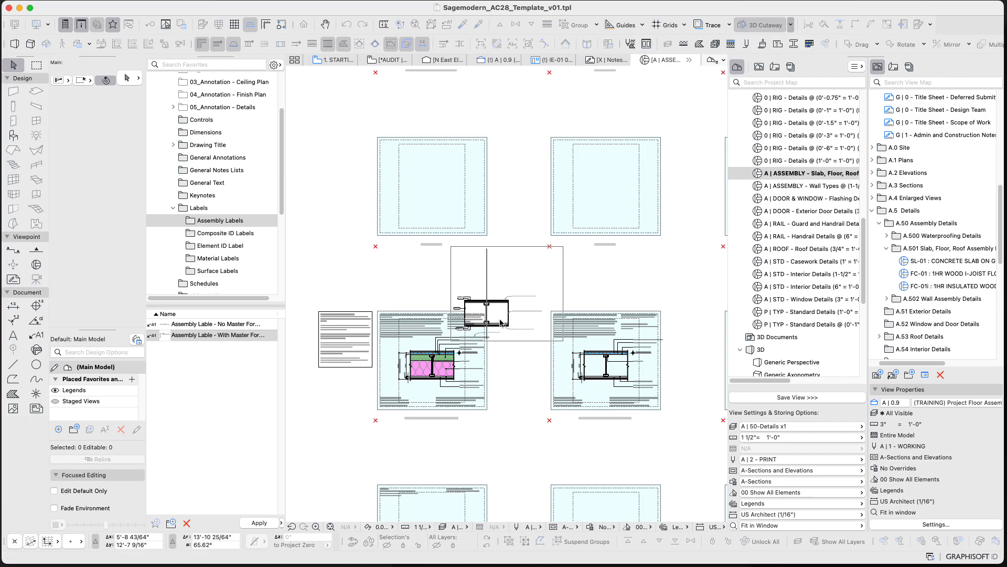
pyautogui.click(501, 321)
pyautogui.moveTo(420, 325); pyautogui.dragTo(662, 335, button='middle')
pyautogui.click(375, 340)
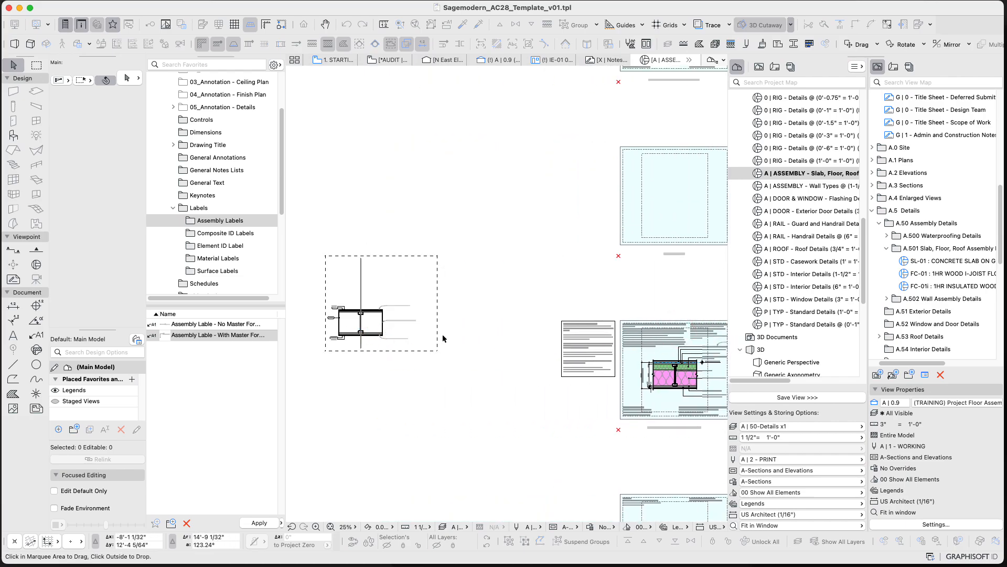
pyautogui.click(464, 335)
# - Delete the vertical dash-dot centre line running through the pasted assembly's I-joist
pyautogui.scroll(8, 349, 334)
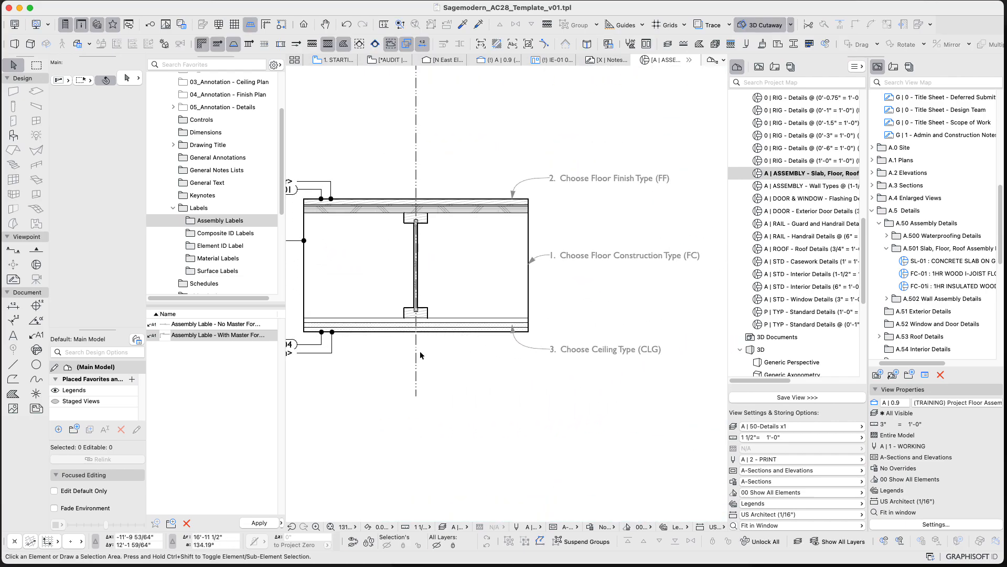
pyautogui.click(417, 357)
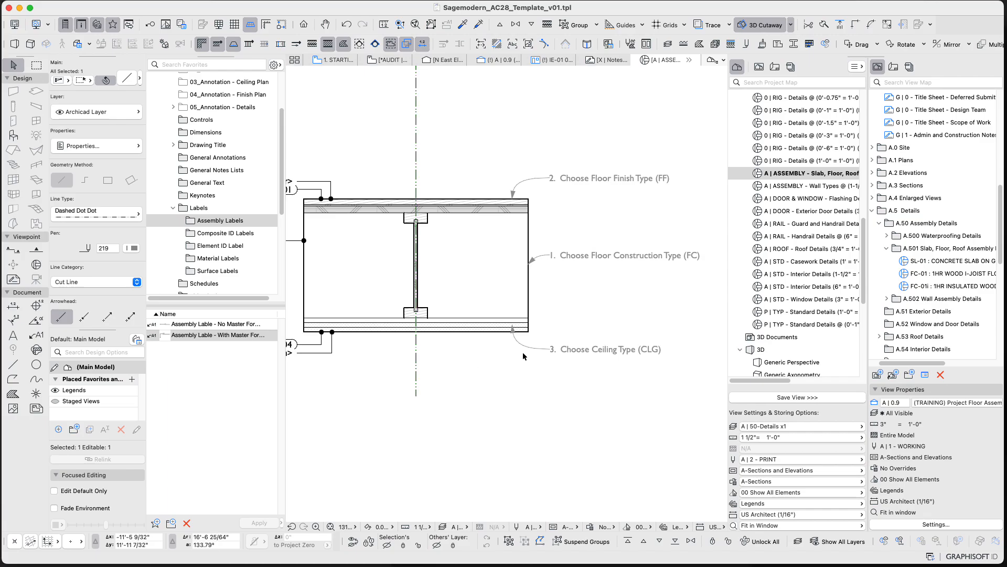
pyautogui.press('Delete')
pyautogui.click(588, 147)
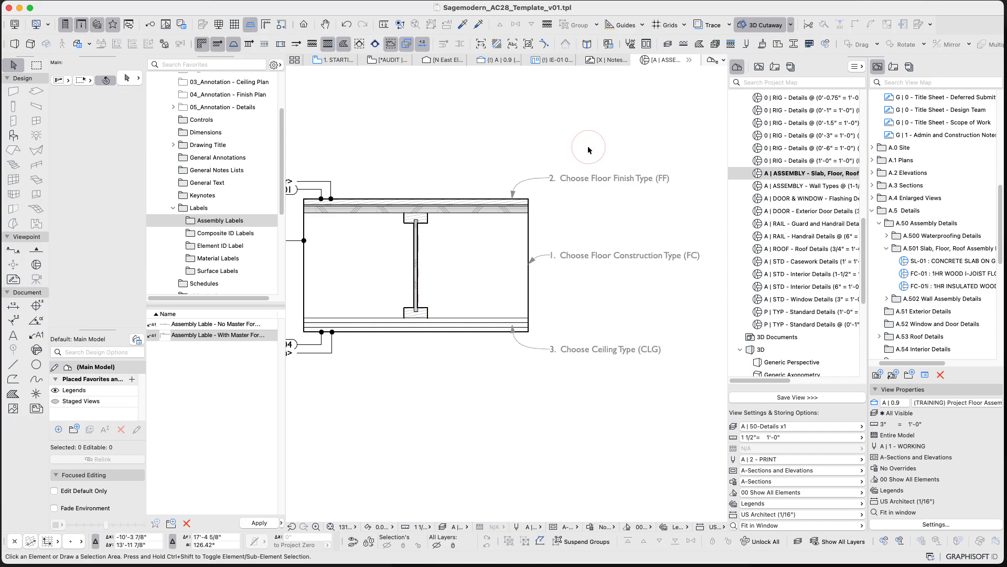
# - Change the selection method and delete the three instruction labels for choosing the floor finish, floor construction and ceiling types
pyautogui.click(66, 79)
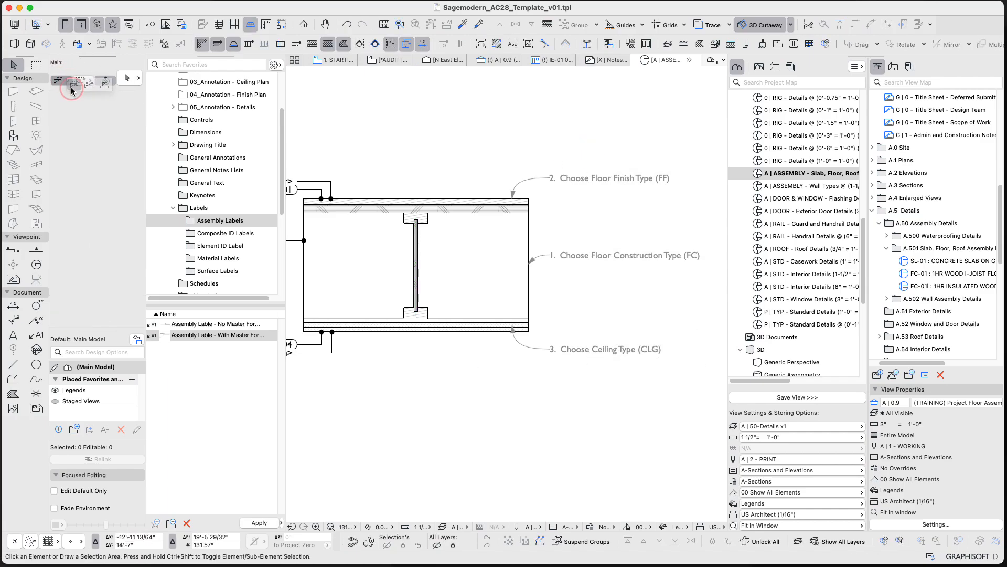
pyautogui.click(70, 90)
pyautogui.moveTo(626, 406); pyautogui.dragTo(555, 152)
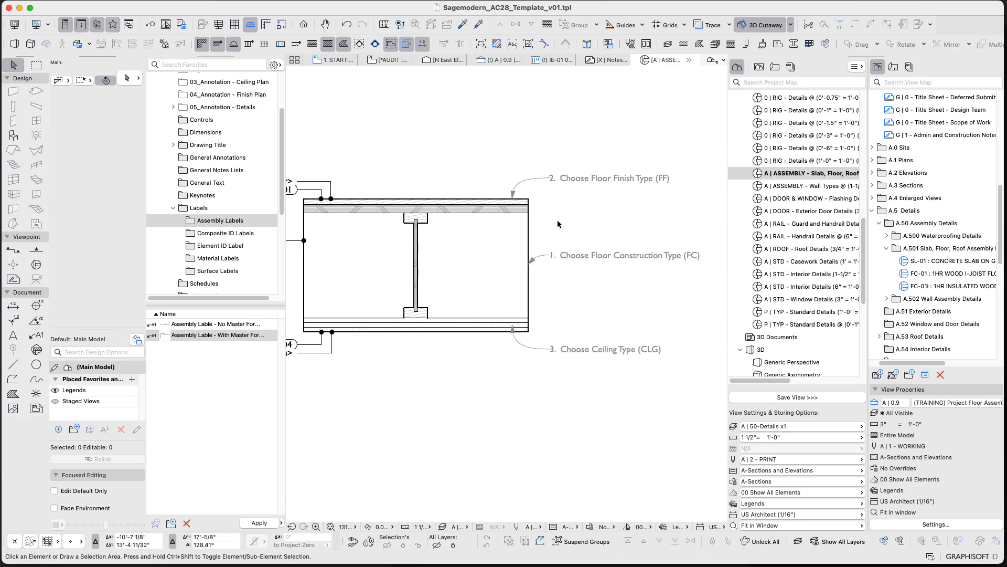
pyautogui.moveTo(632, 385); pyautogui.dragTo(523, 123)
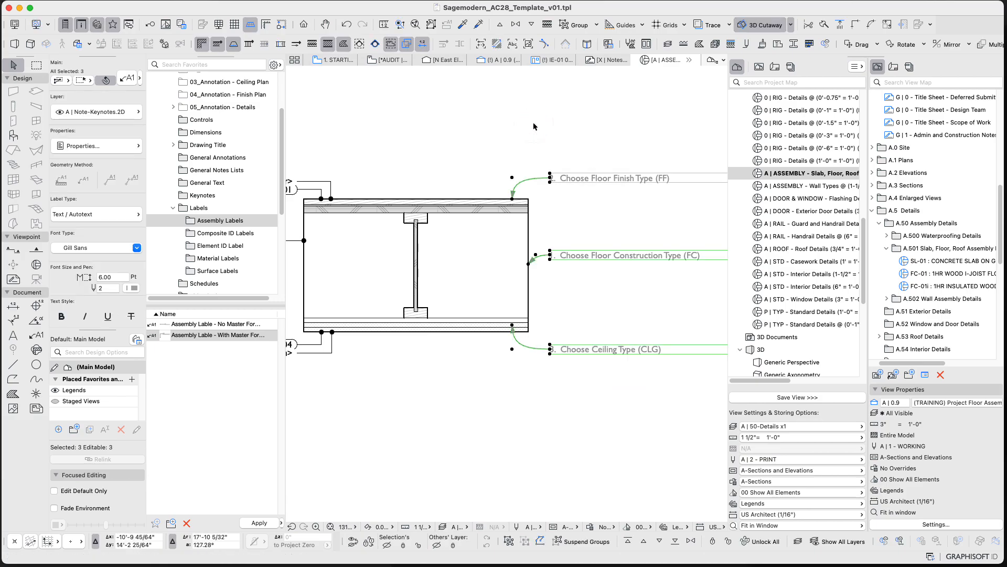
pyautogui.press('Delete')
# - Delete the FF-01, FC-04 and CLG-04 tags with their color and finish labels beside the pasted assembly
pyautogui.moveTo(596, 306); pyautogui.dragTo(786, 315, button='middle')
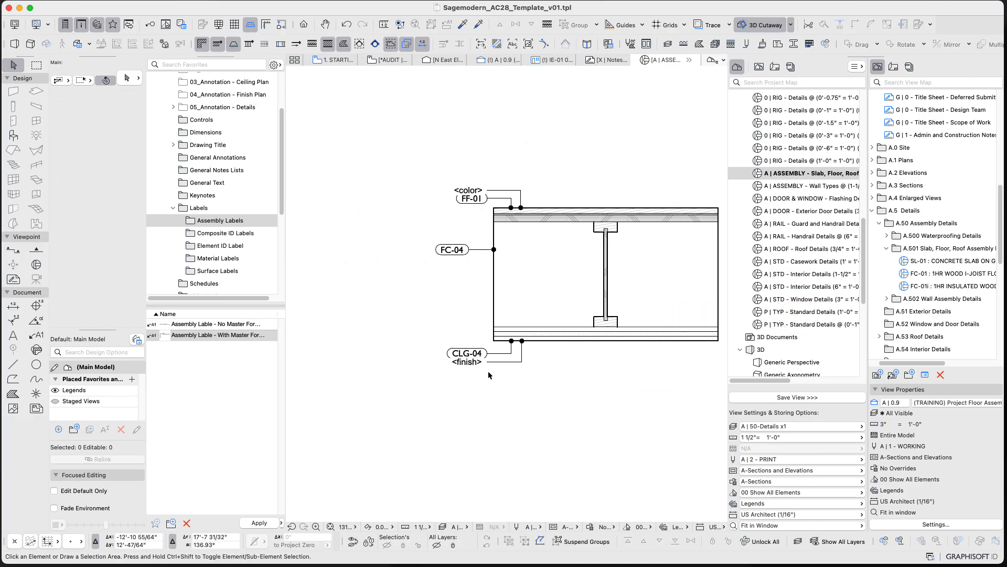
pyautogui.moveTo(489, 375); pyautogui.dragTo(434, 159)
pyautogui.press('Delete')
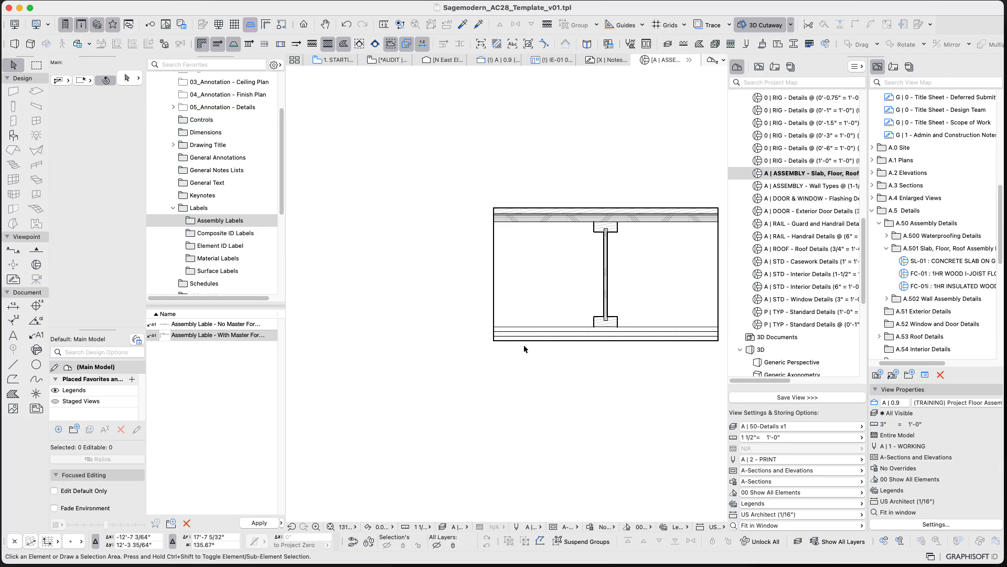
pyautogui.scroll(-6, 475, 356)
pyautogui.moveTo(465, 304); pyautogui.dragTo(569, 360)
pyautogui.press('super+d')
pyautogui.click(538, 351)
pyautogui.scroll(-5, 557, 363)
pyautogui.moveTo(557, 363); pyautogui.dragTo(299, 362, button='middle')
pyautogui.moveTo(464, 363); pyautogui.dragTo(679, 321, button='middle')
pyautogui.press('Escape')
pyautogui.press('Escape')
pyautogui.scroll(3, 503, 314)
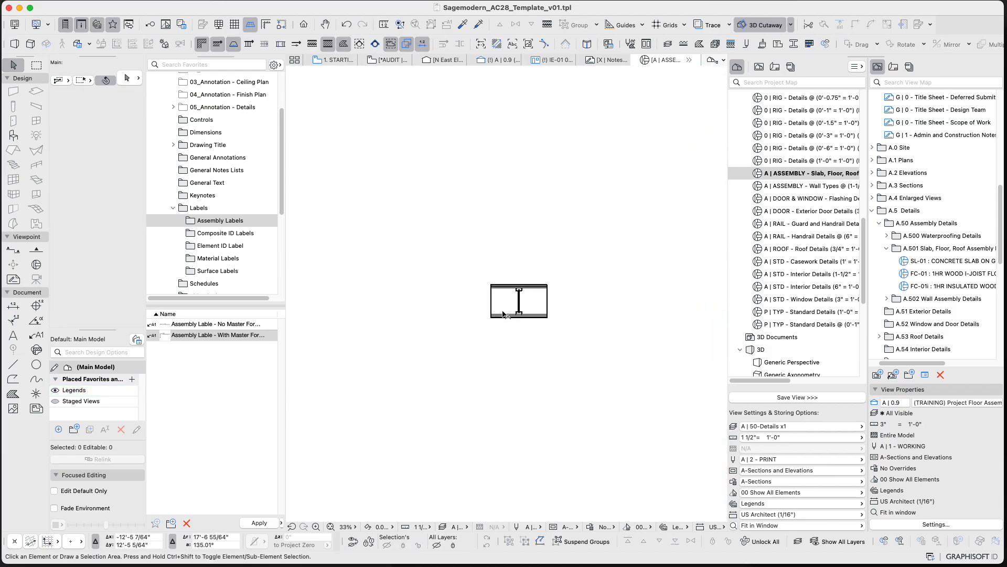
# - Move the distant pattern origin handle of the plywood sheathing fill to just beside the pasted assembly
pyautogui.scroll(6, 517, 270)
pyautogui.click(517, 265)
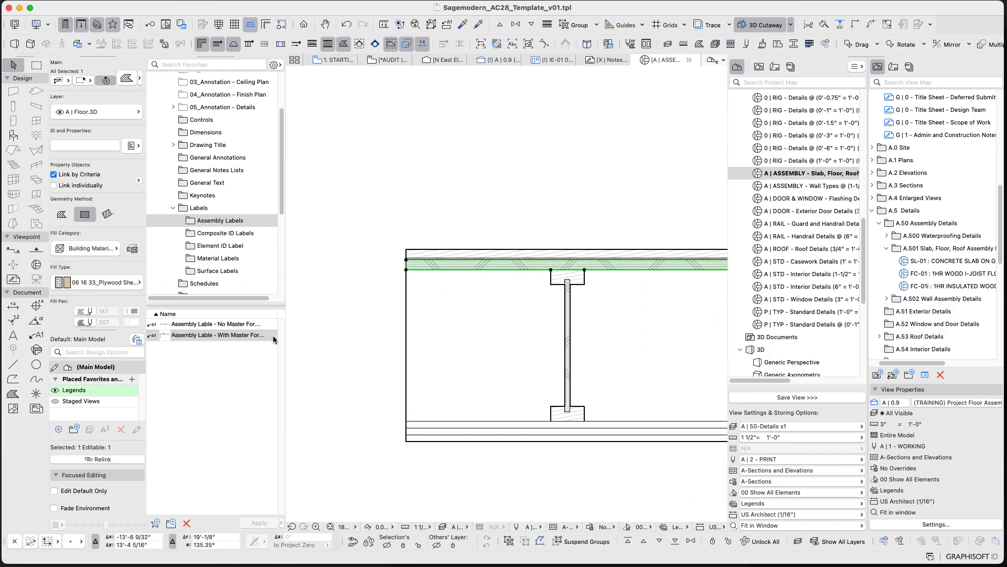
pyautogui.scroll(-8, 495, 310)
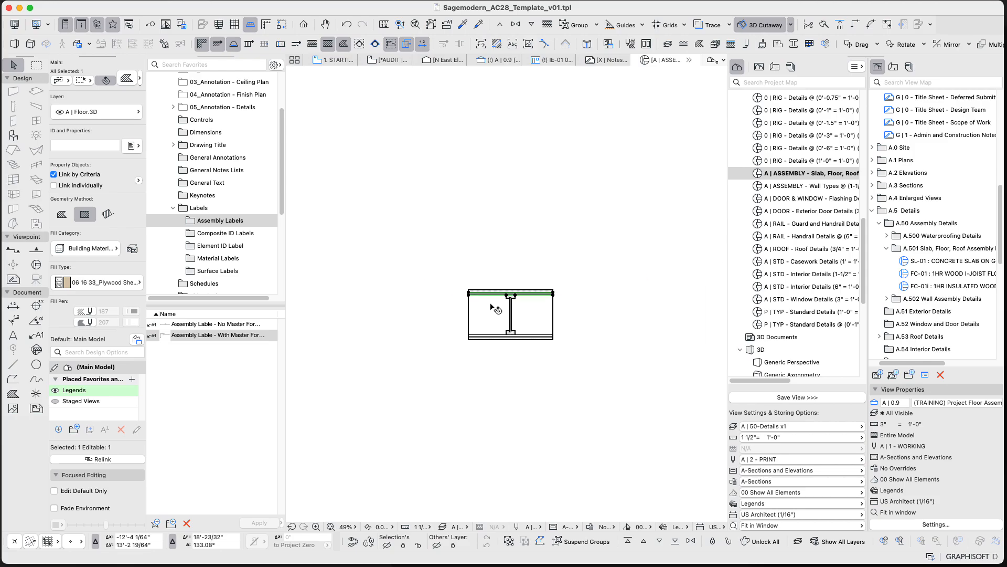
pyautogui.scroll(1, 302, 303)
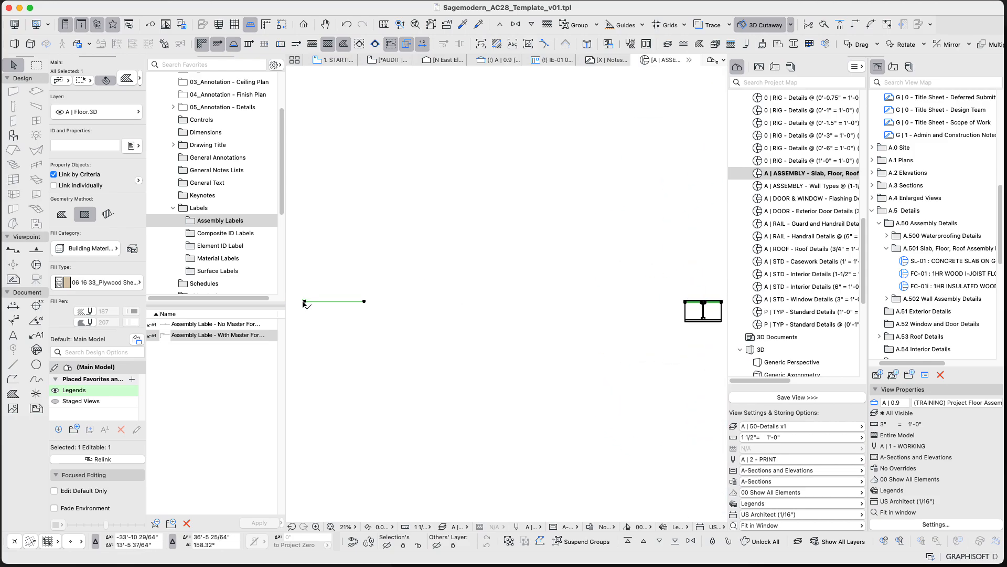
pyautogui.click(304, 302)
pyautogui.moveTo(505, 313); pyautogui.dragTo(318, 310, button='middle')
pyautogui.scroll(5, 492, 303)
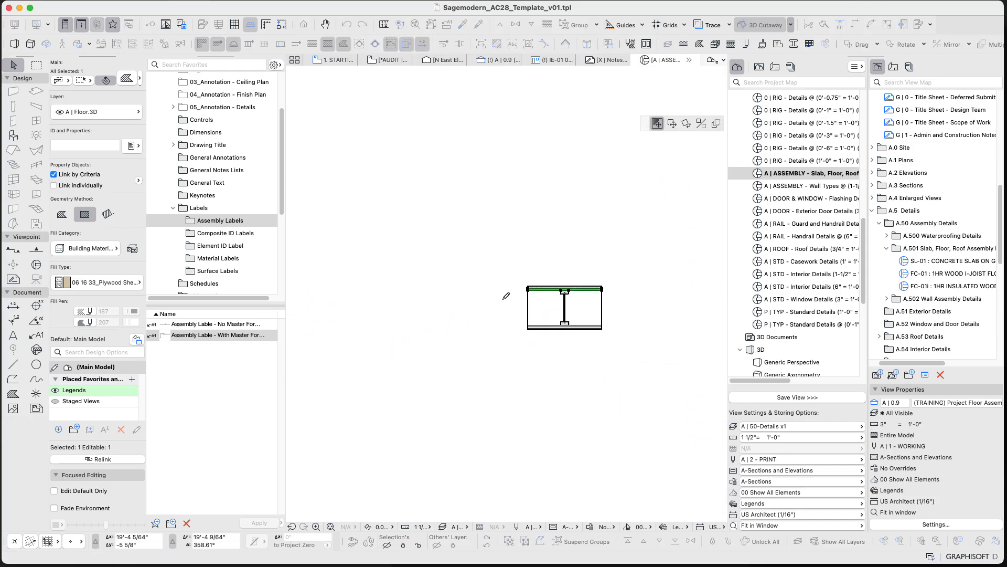
pyautogui.click(661, 284)
pyautogui.scroll(-4, 612, 310)
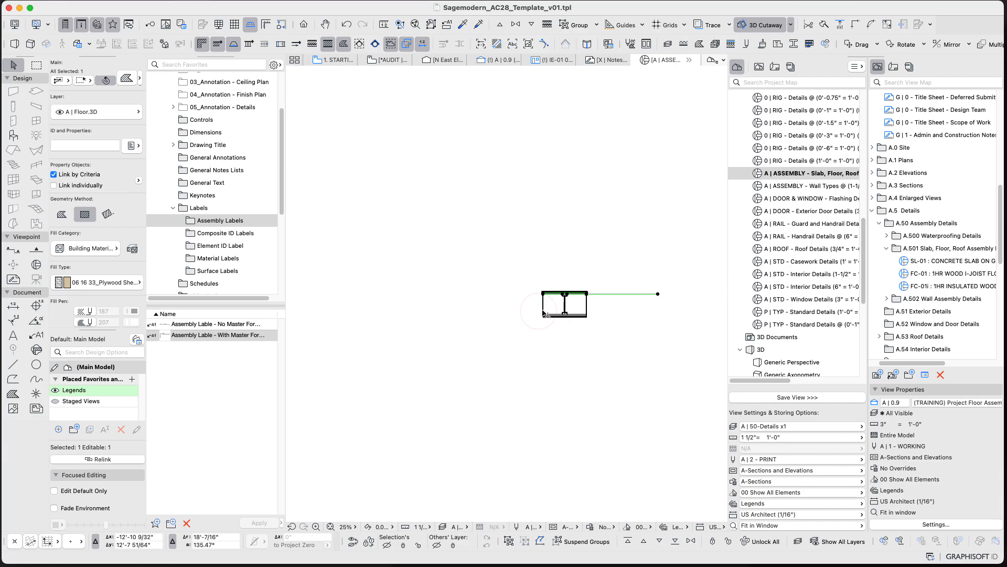
pyautogui.press('Escape')
# - Set the construction method of one of the ceiling's gypsum board fills to link its pattern to the project origin
pyautogui.scroll(6, 555, 310)
pyautogui.click(555, 307)
pyautogui.scroll(-7, 555, 307)
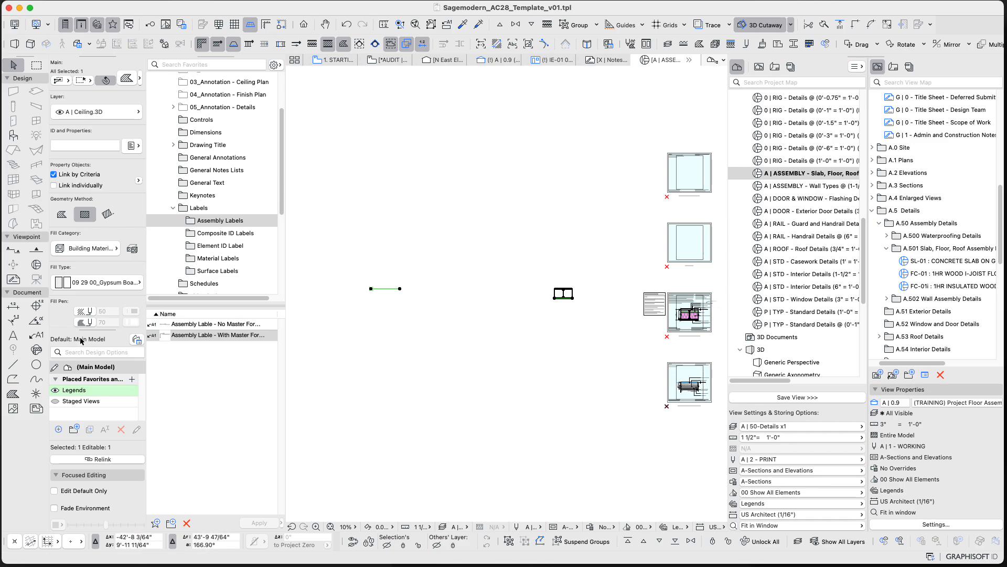
pyautogui.scroll(-5, 93, 267)
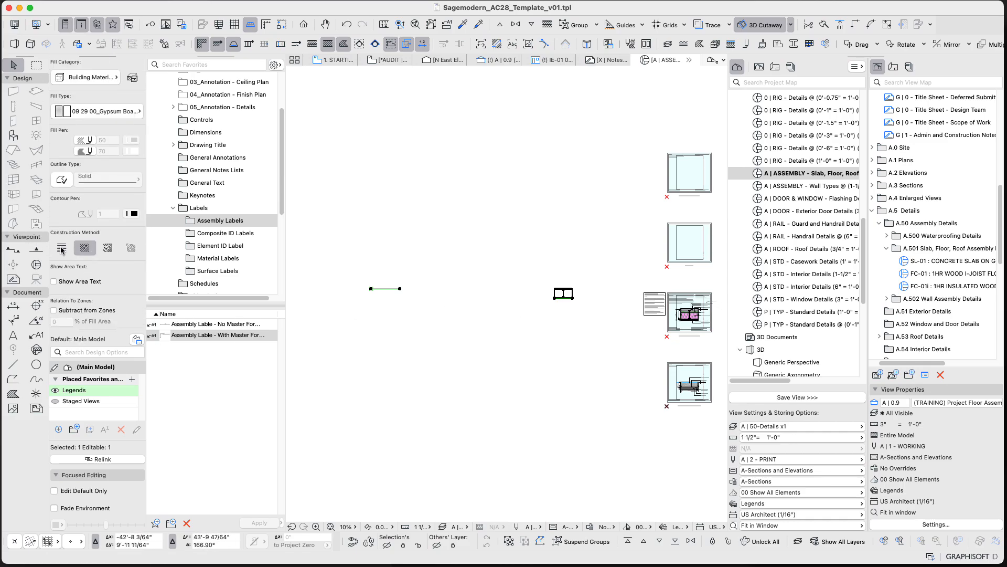
pyautogui.click(61, 247)
pyautogui.click(506, 340)
pyautogui.scroll(10, 594, 296)
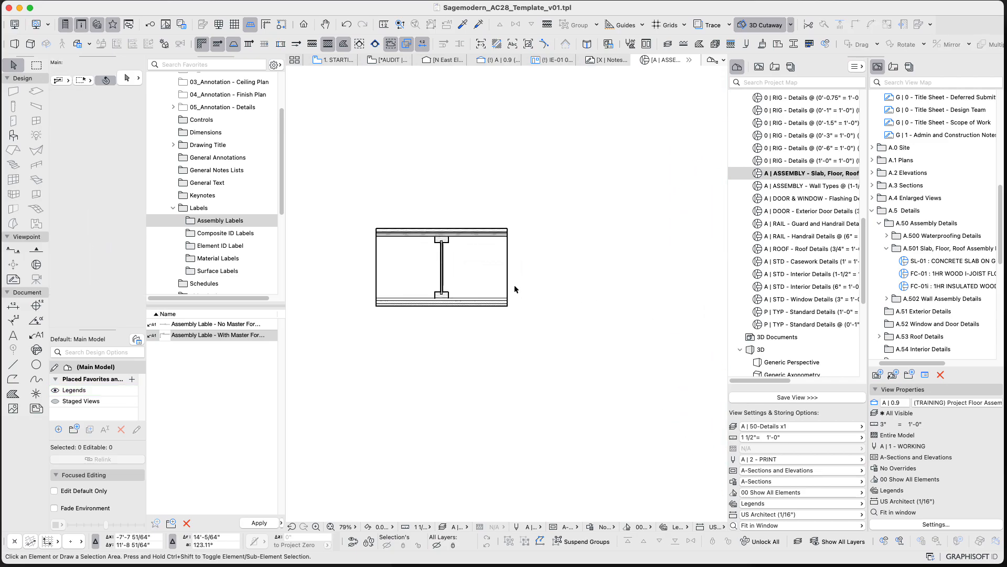
# - Link the pattern of the lowest gypsum board fill in the ceiling to the project origin as well
pyautogui.scroll(5, 514, 288)
pyautogui.click(462, 335)
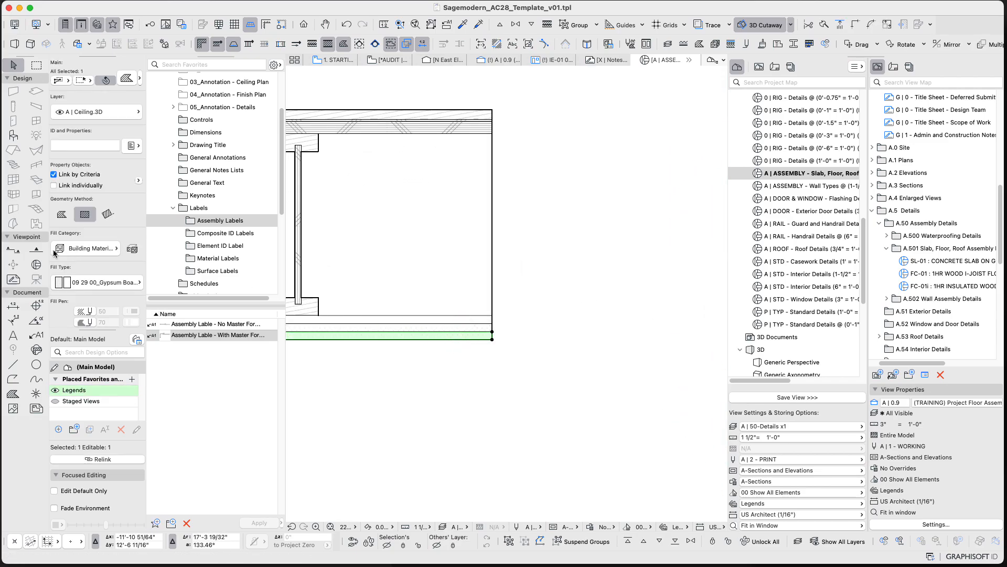
pyautogui.scroll(-5, 58, 257)
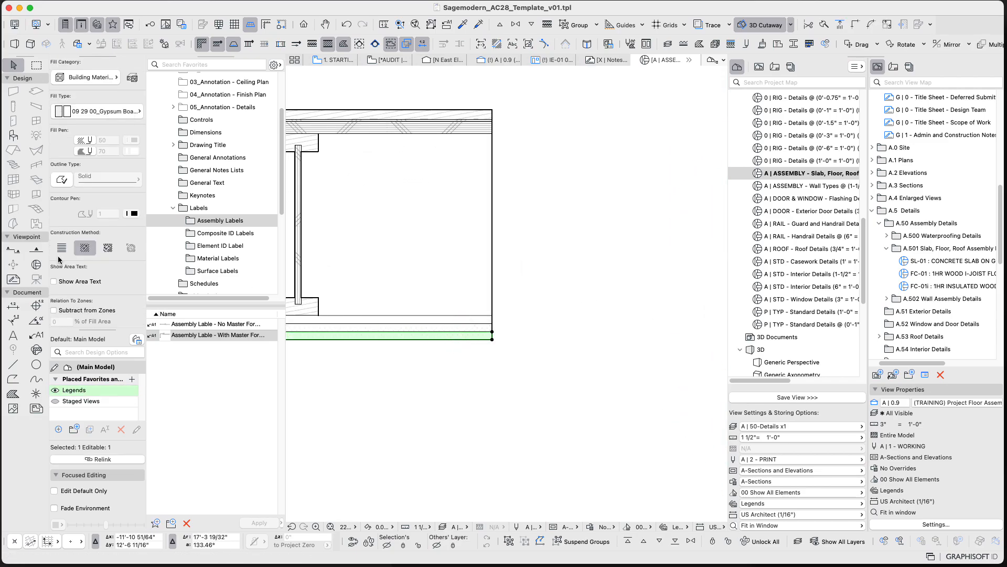
pyautogui.click(60, 249)
pyautogui.click(298, 436)
pyautogui.scroll(-2, 375, 370)
pyautogui.moveTo(375, 369); pyautogui.dragTo(565, 399, button='middle')
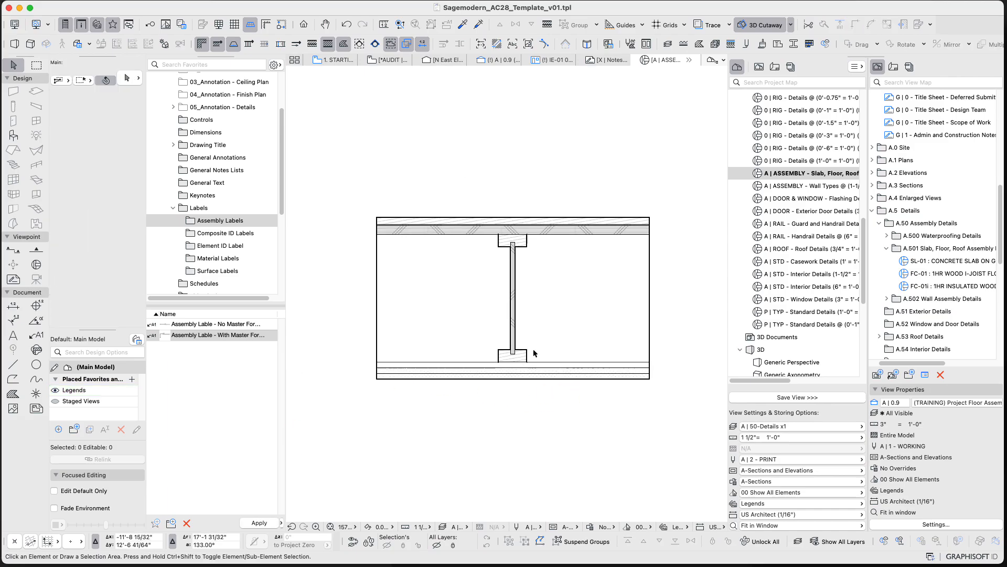
# - Select the I-joist's two flange fills and check whether their pattern handles lie away from the assembly
pyautogui.scroll(2, 535, 353)
pyautogui.click(517, 358)
pyautogui.keyDown('shift'); pyautogui.click(511, 195); pyautogui.keyUp('shift')
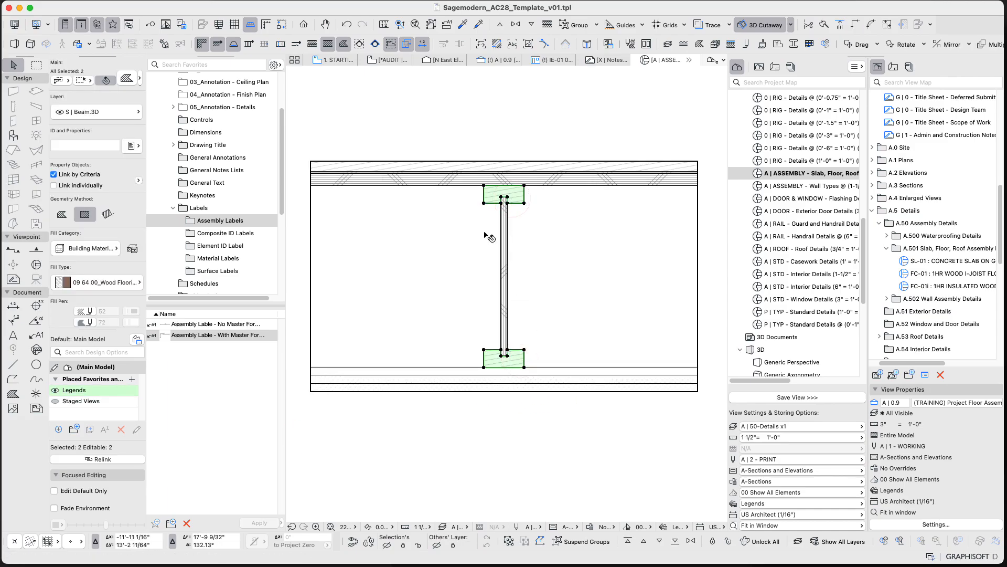
pyautogui.scroll(-10, 455, 299)
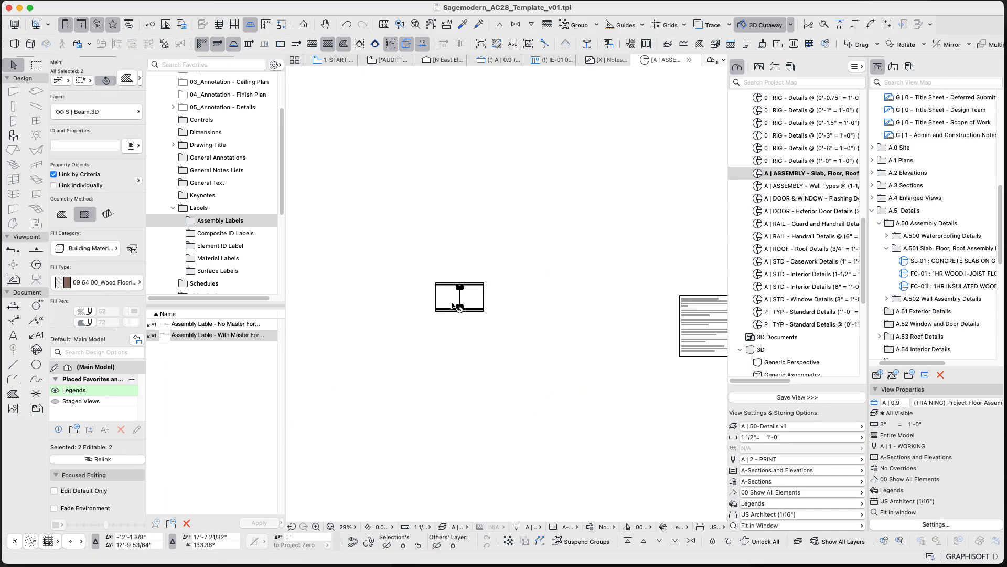
pyautogui.moveTo(456, 299); pyautogui.dragTo(582, 310, button='middle')
pyautogui.scroll(-5, 581, 310)
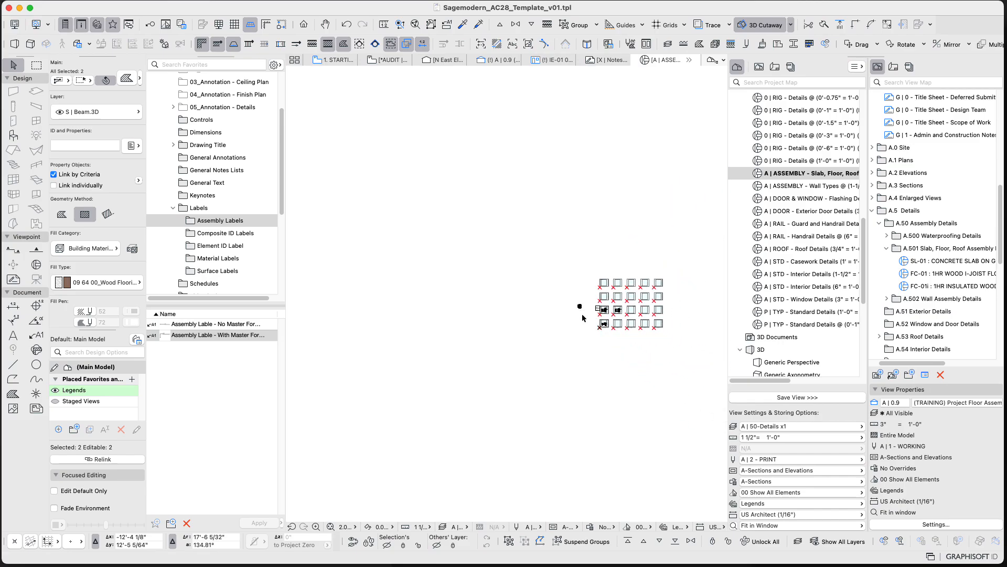
pyautogui.scroll(7, 579, 265)
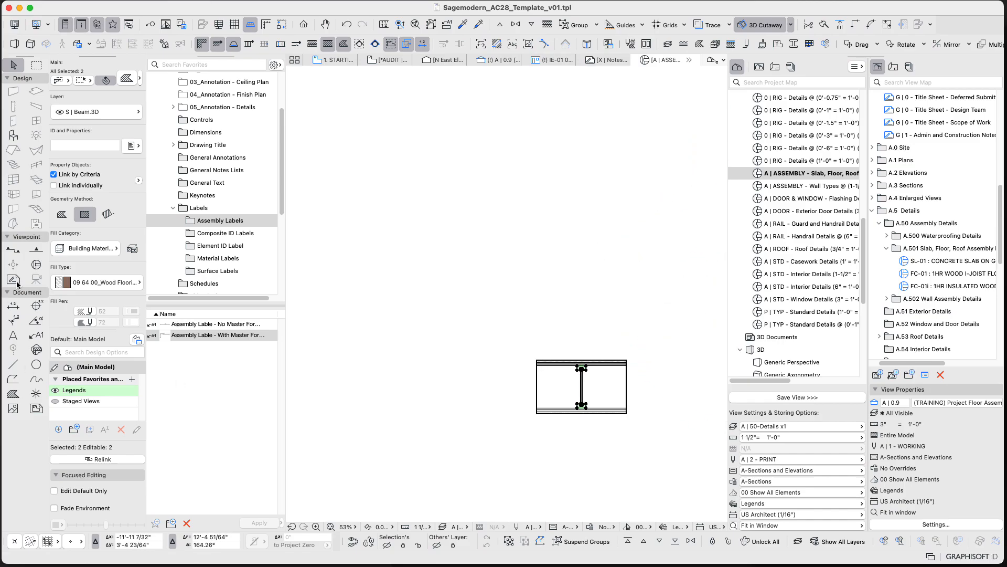
pyautogui.scroll(-5, 91, 268)
pyautogui.click(470, 445)
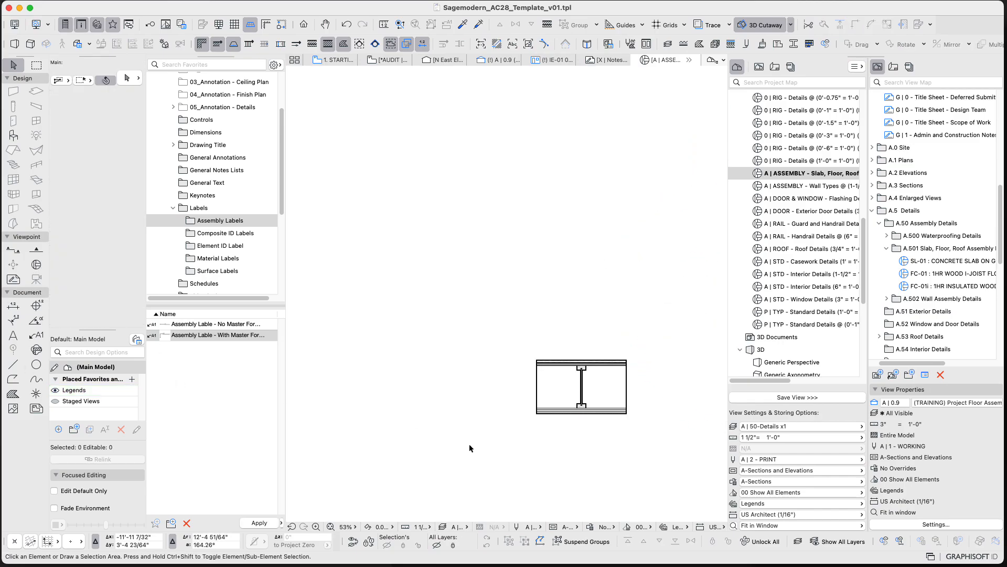
# - Select the floor's plywood sheathing and plywood underlayment fills in turn and check where their pattern handles lie
pyautogui.scroll(5, 619, 396)
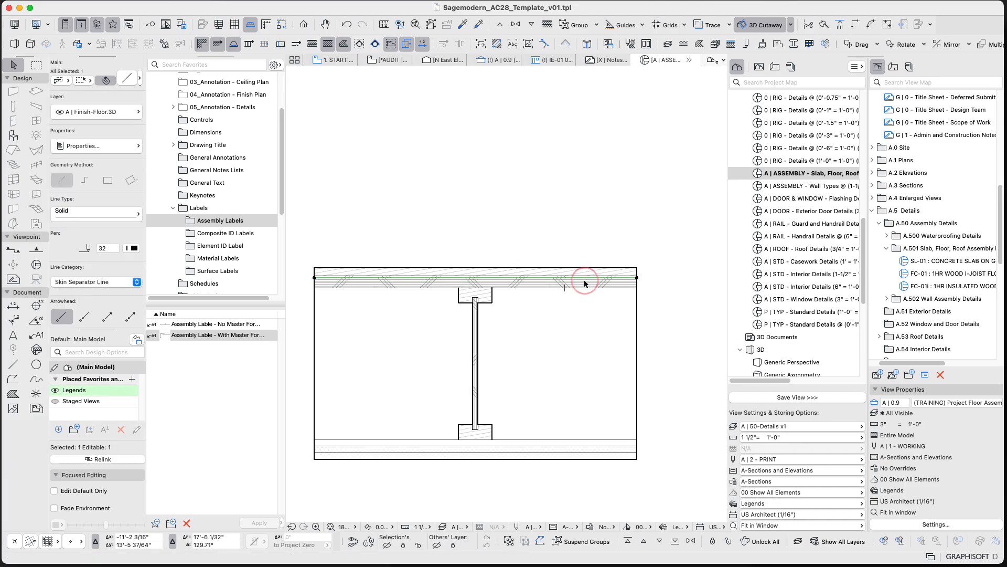
pyautogui.click(586, 286)
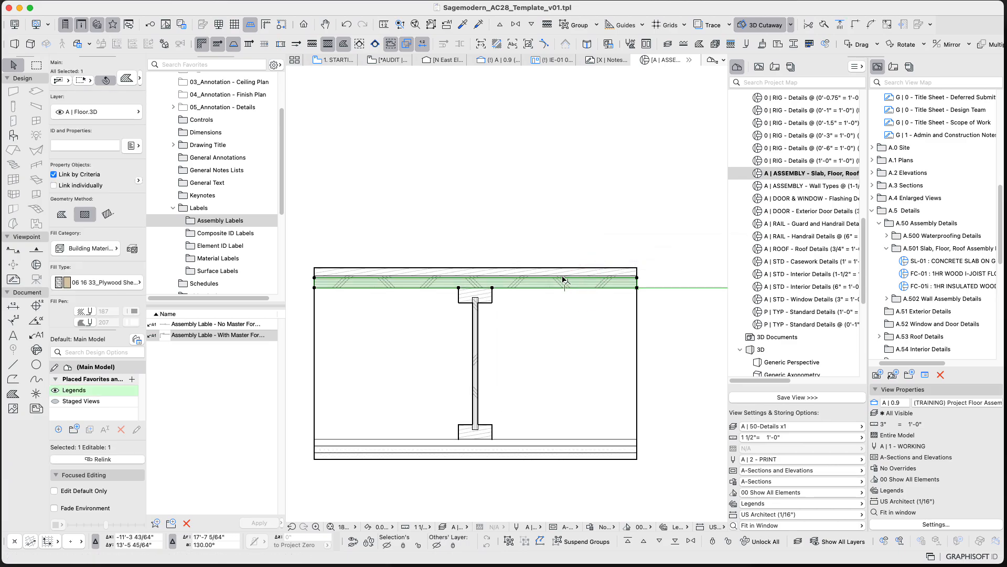
pyautogui.scroll(5, 536, 295)
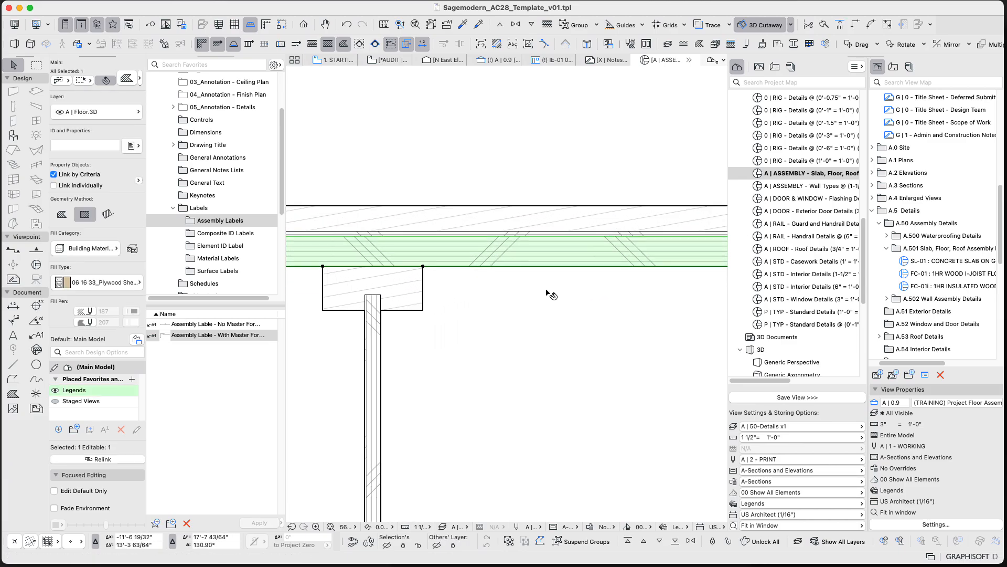
pyautogui.scroll(-5, 547, 293)
pyautogui.scroll(8, 630, 270)
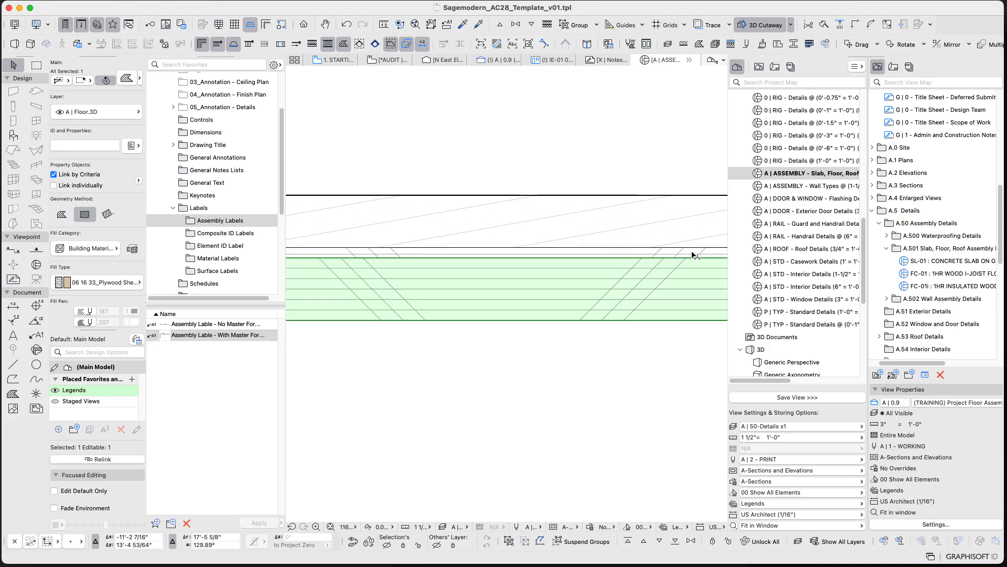
pyautogui.click(676, 255)
pyautogui.scroll(-15, 628, 272)
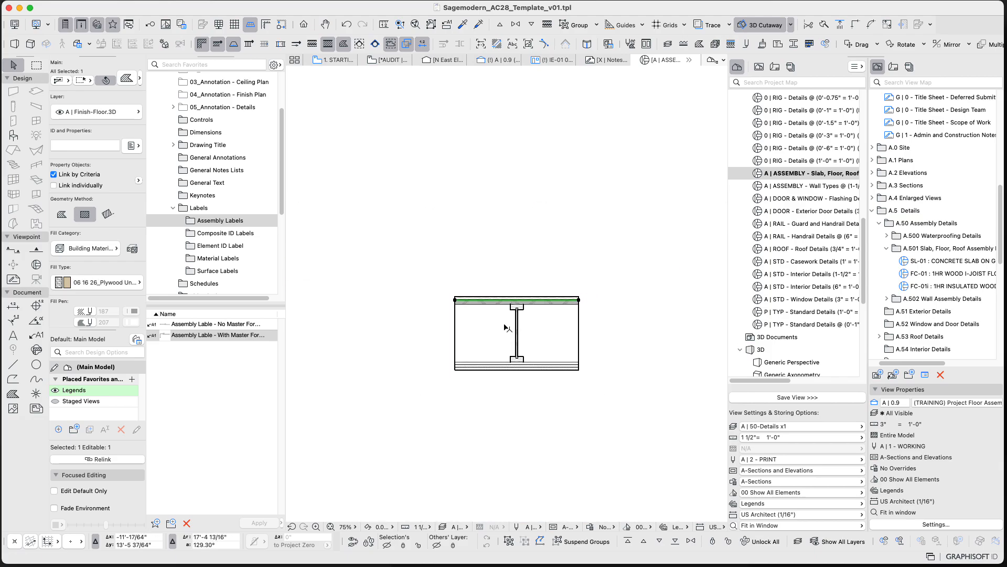
pyautogui.scroll(-5, 492, 322)
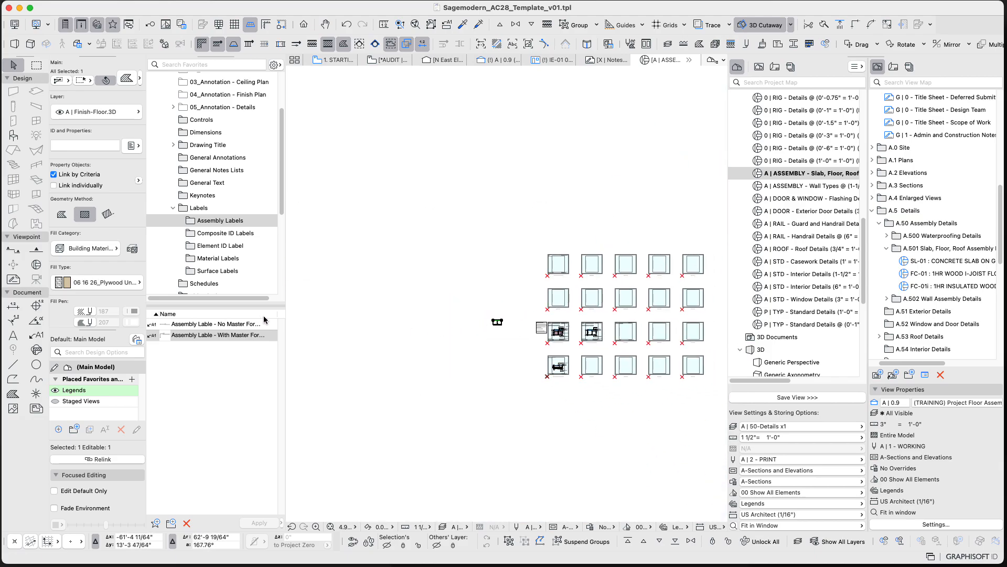
pyautogui.scroll(-5, 67, 295)
pyautogui.click(451, 363)
# - Select the wood flooring fill at the top of the assembly and check its construction method
pyautogui.scroll(5, 502, 322)
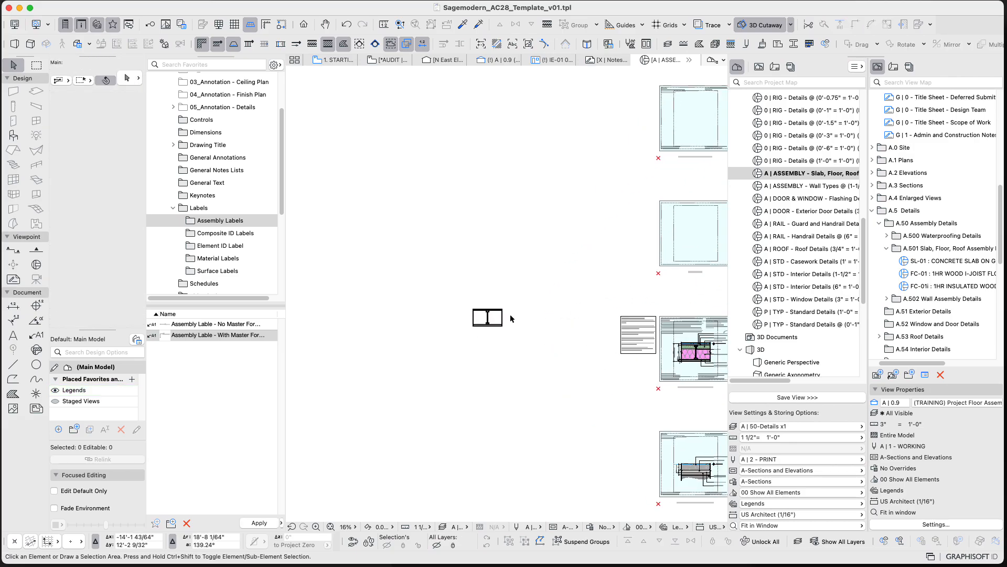
pyautogui.scroll(8, 512, 318)
pyautogui.click(467, 293)
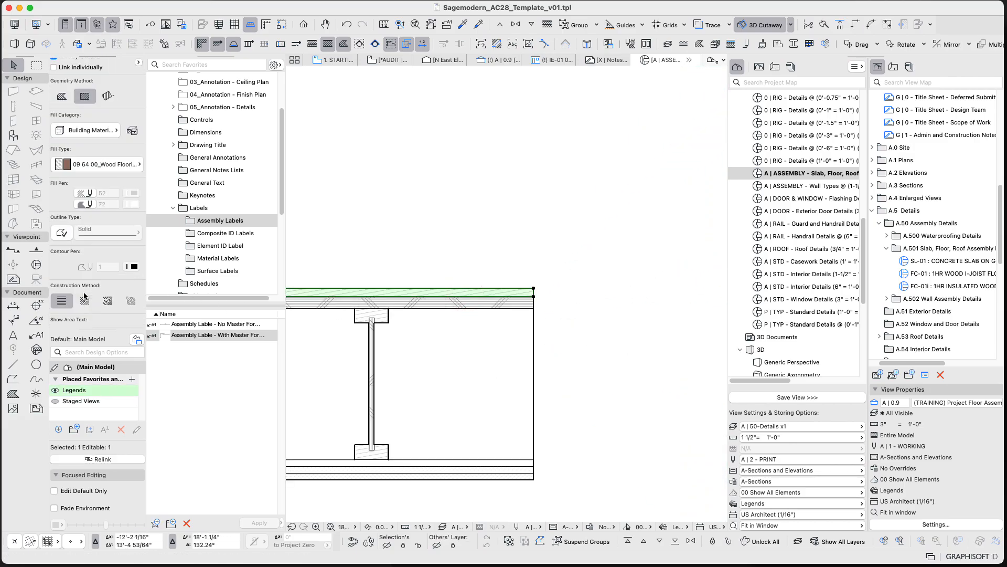
pyautogui.scroll(-5, 84, 296)
pyautogui.click(376, 323)
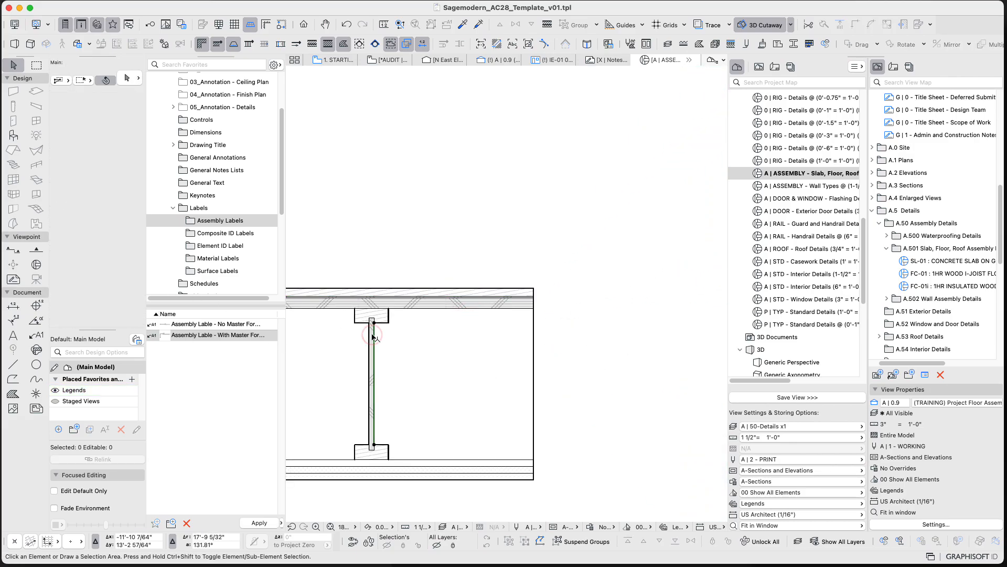
# - Move the distant pattern origin handle of the I-joist's plywood web fill to the lower end of the joist
pyautogui.scroll(3, 375, 337)
pyautogui.click(378, 339)
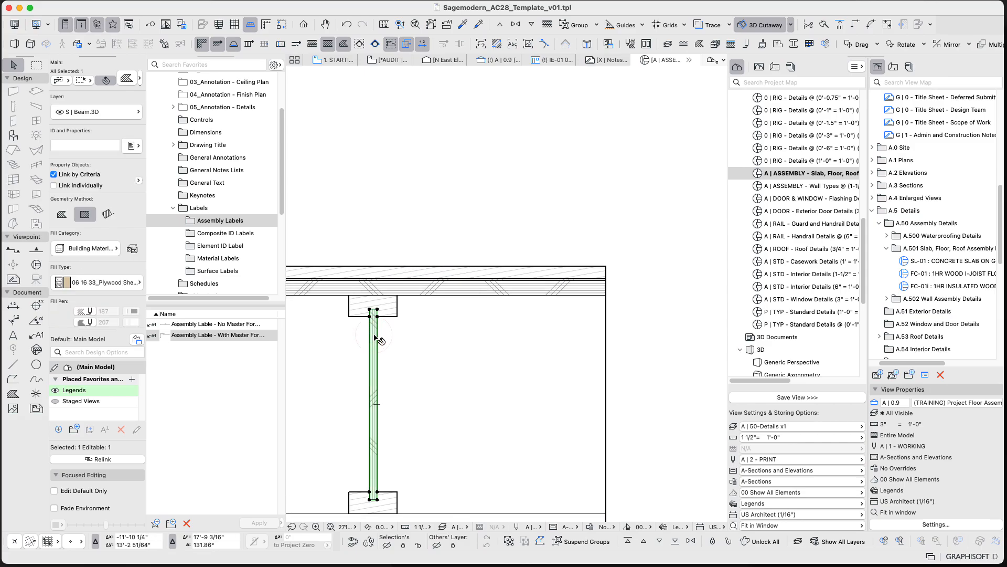
pyautogui.scroll(-5, 89, 257)
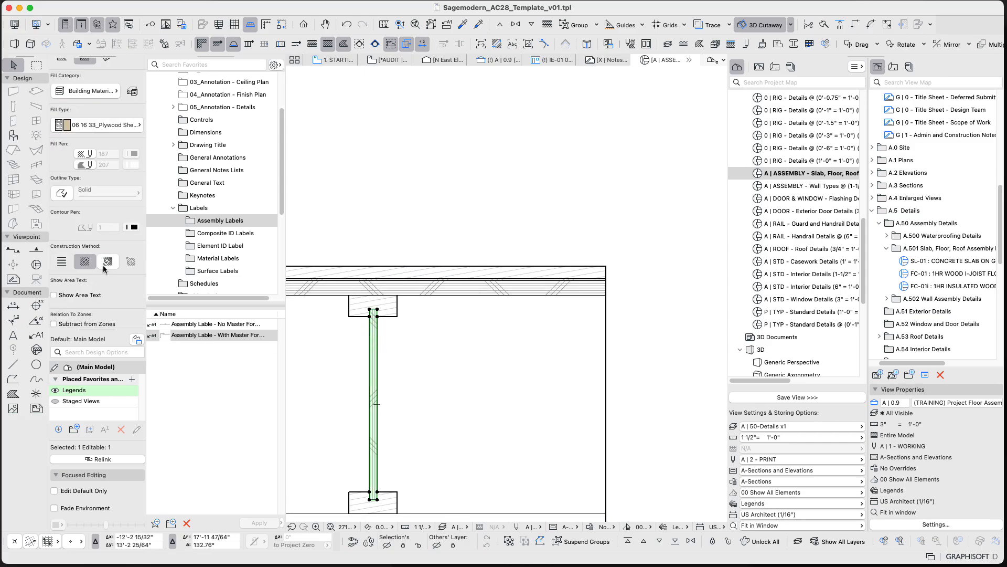
pyautogui.scroll(-12, 324, 284)
pyautogui.moveTo(374, 330); pyautogui.dragTo(418, 418, button='middle')
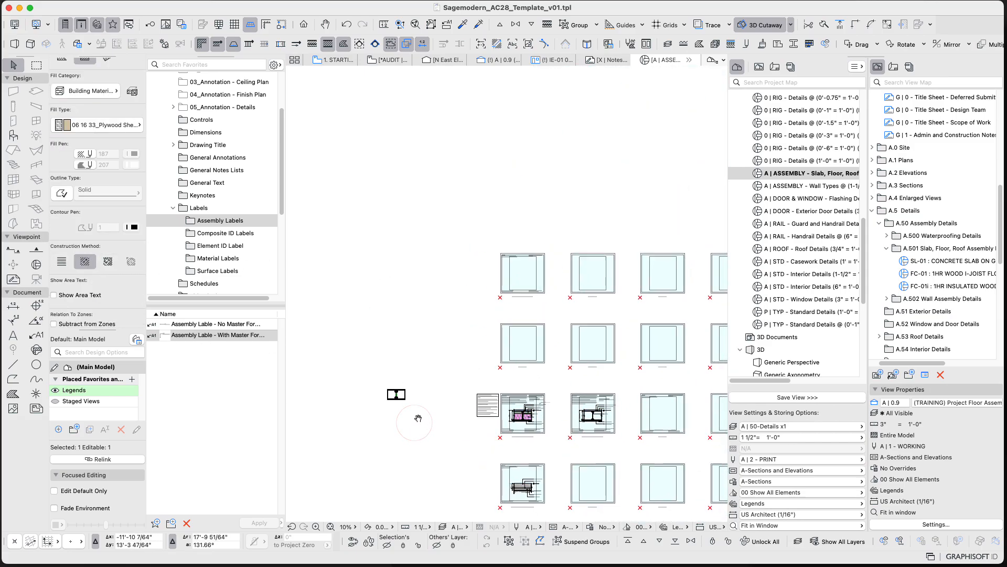
pyautogui.scroll(-4, 428, 355)
pyautogui.scroll(4, 354, 366)
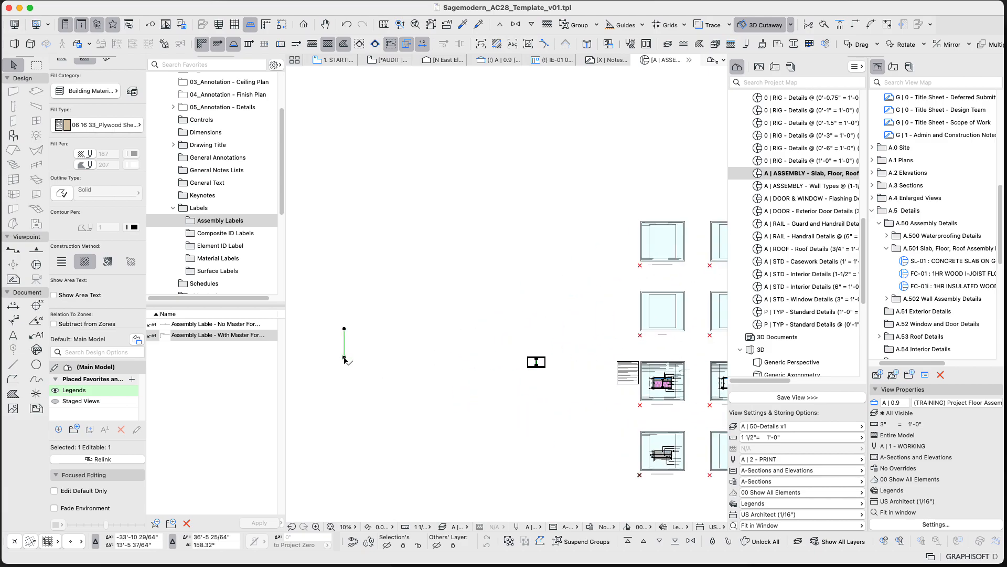
pyautogui.click(344, 360)
pyautogui.scroll(10, 539, 367)
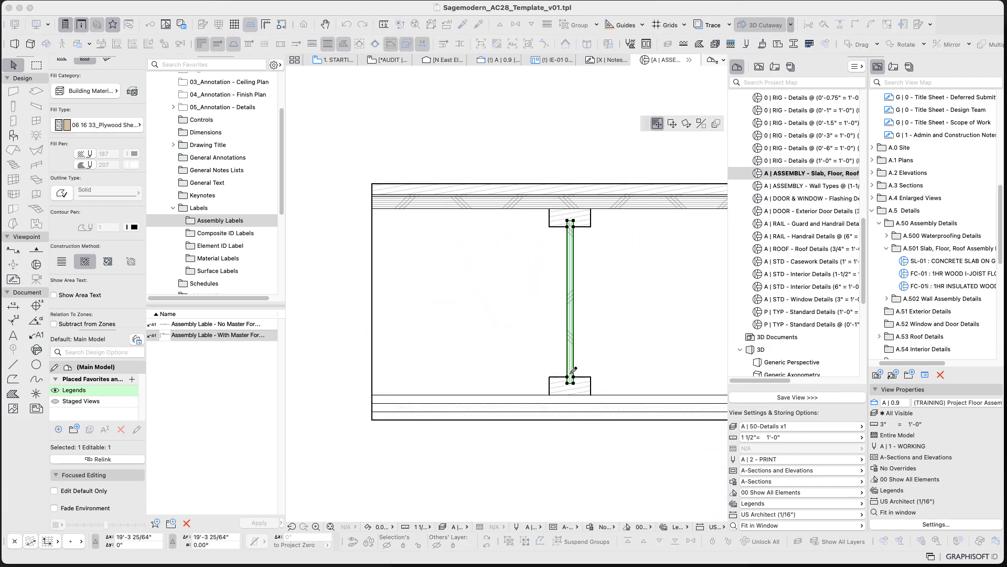
pyautogui.click(580, 385)
pyautogui.scroll(-5, 564, 367)
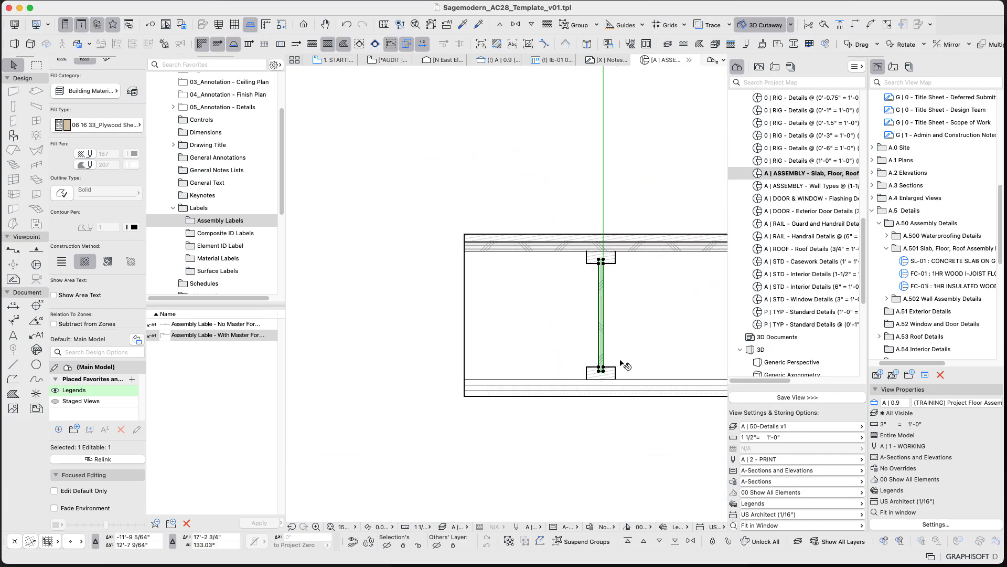
pyautogui.press('Escape')
# - Move the whole cleaned-up assembly into the unused detail frame beside FC-01, with its lower-left corner on the dashed guide line
pyautogui.moveTo(628, 378); pyautogui.dragTo(562, 364, button='middle')
pyautogui.scroll(-2, 562, 364)
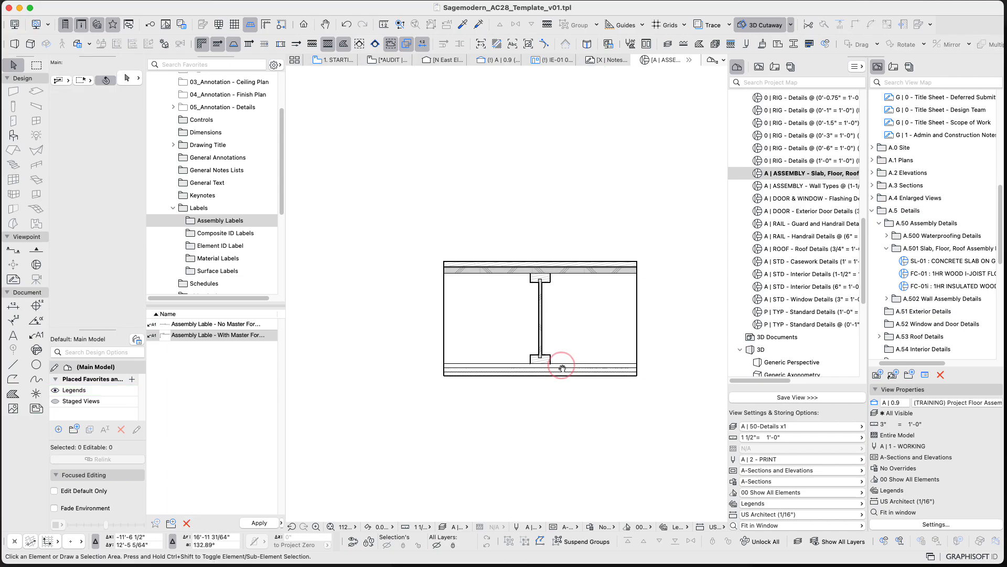
pyautogui.click(671, 386)
pyautogui.click(415, 230)
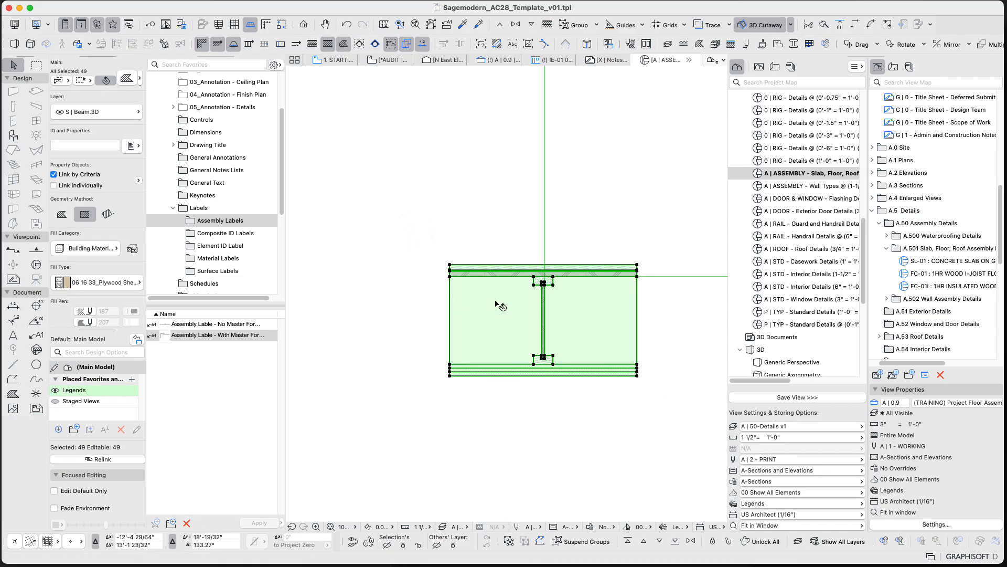
pyautogui.scroll(-2, 496, 304)
pyautogui.hotkey('ctrl', 'd')
pyautogui.click(470, 343)
pyautogui.scroll(-5, 461, 329)
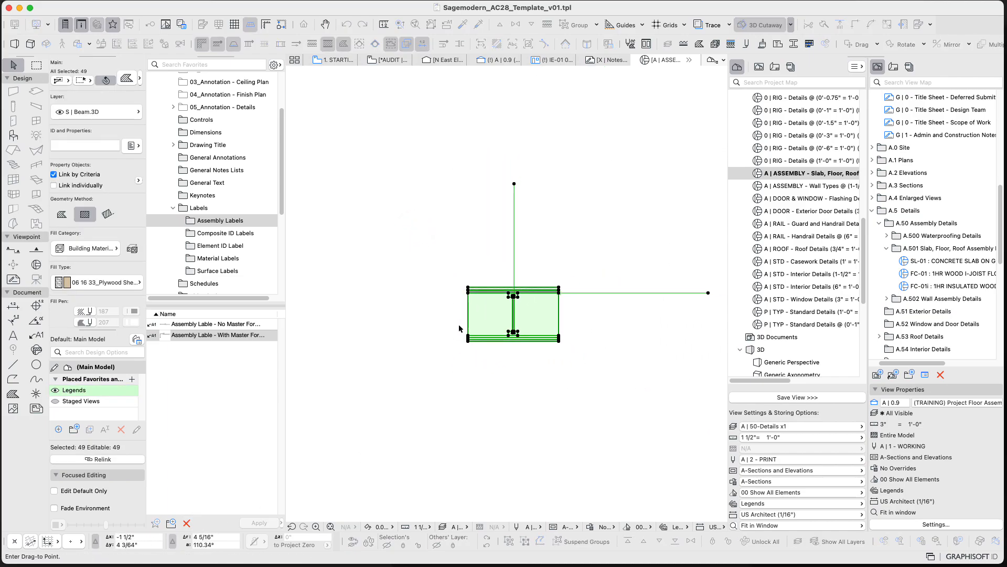
pyautogui.moveTo(445, 327); pyautogui.dragTo(393, 327, button='middle')
pyautogui.scroll(-1, 392, 327)
pyautogui.moveTo(566, 321); pyautogui.dragTo(353, 317, button='middle')
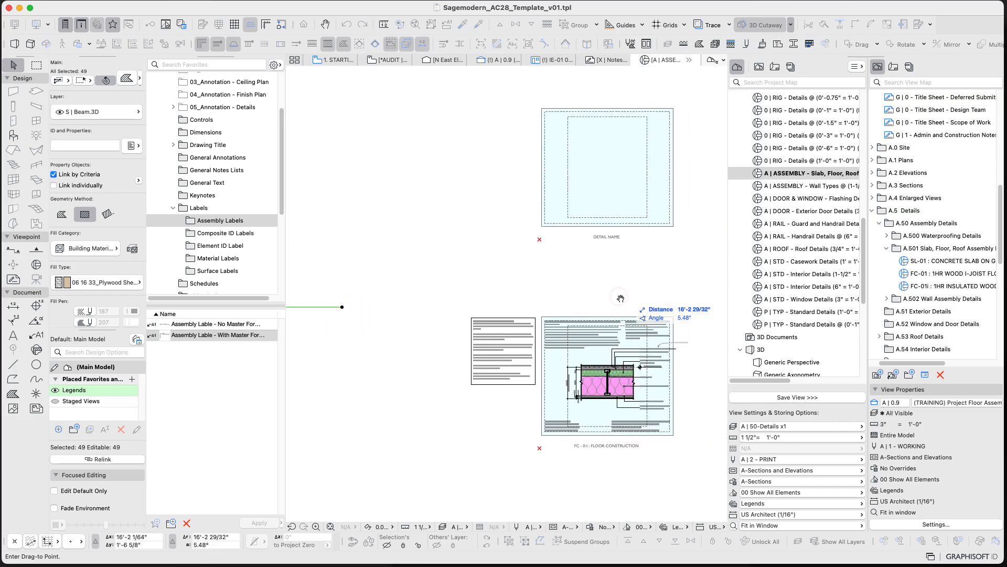
pyautogui.moveTo(621, 297); pyautogui.dragTo(464, 304, button='middle')
pyautogui.moveTo(719, 312); pyautogui.dragTo(575, 376, button='middle')
pyautogui.scroll(6, 624, 378)
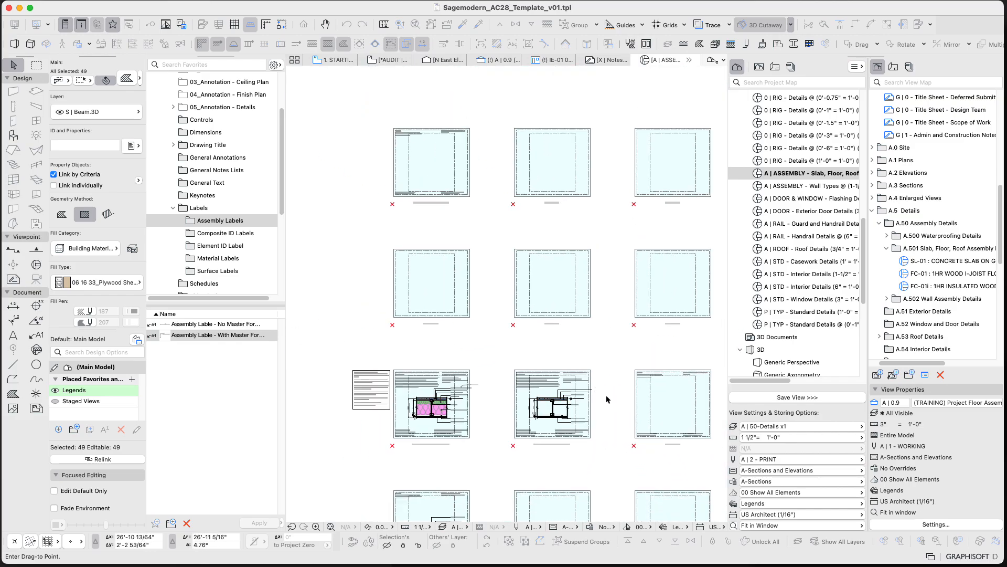
pyautogui.scroll(-4, 643, 408)
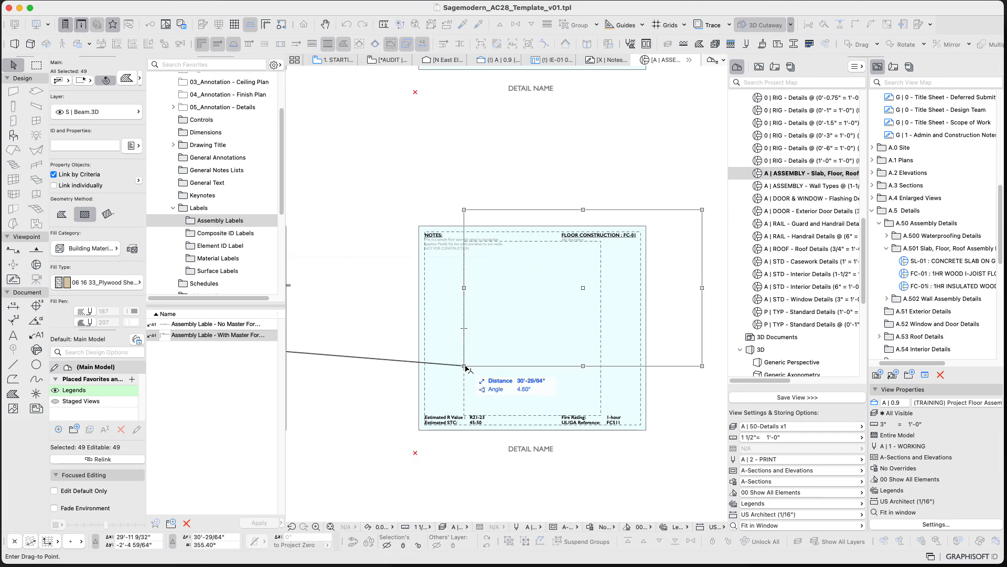
pyautogui.click(464, 369)
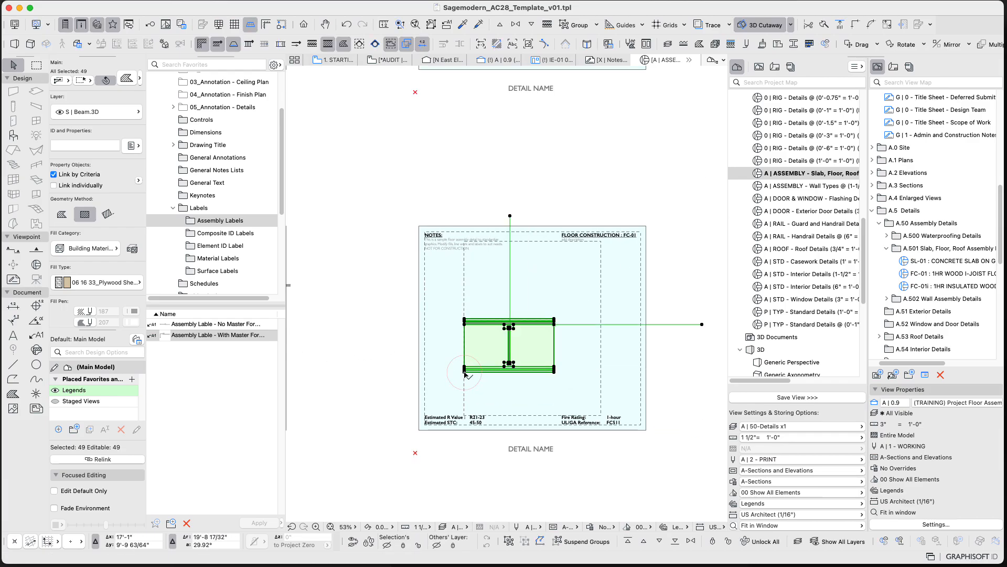
pyautogui.click(674, 348)
# - Examine the material labels of the finished FC-01 and FC-01i floor construction details, including the wood flooring label
pyautogui.scroll(-4, 674, 348)
pyautogui.scroll(4, 449, 337)
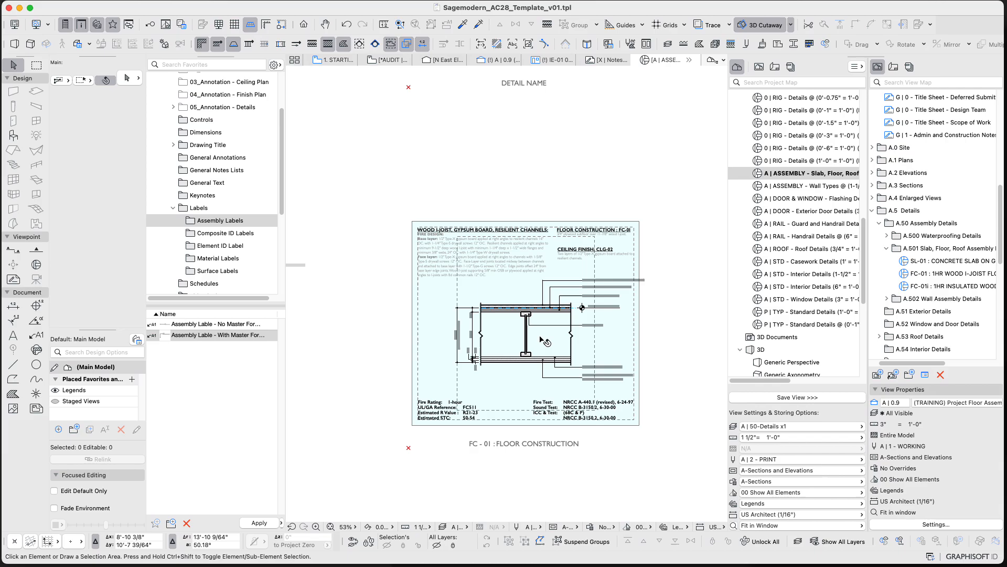
pyautogui.scroll(3, 543, 341)
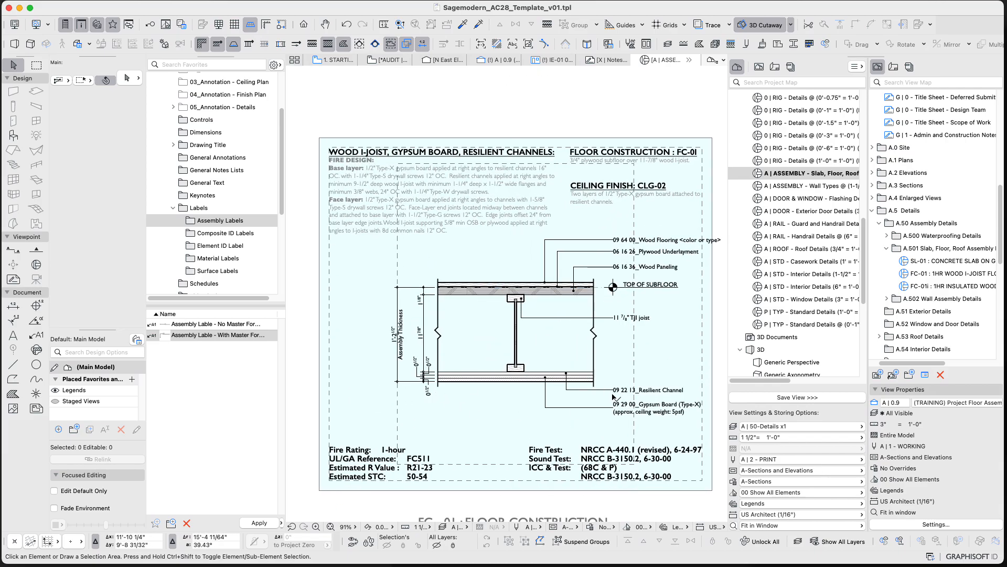
pyautogui.scroll(-2, 627, 396)
pyautogui.moveTo(627, 395); pyautogui.dragTo(293, 409, button='middle')
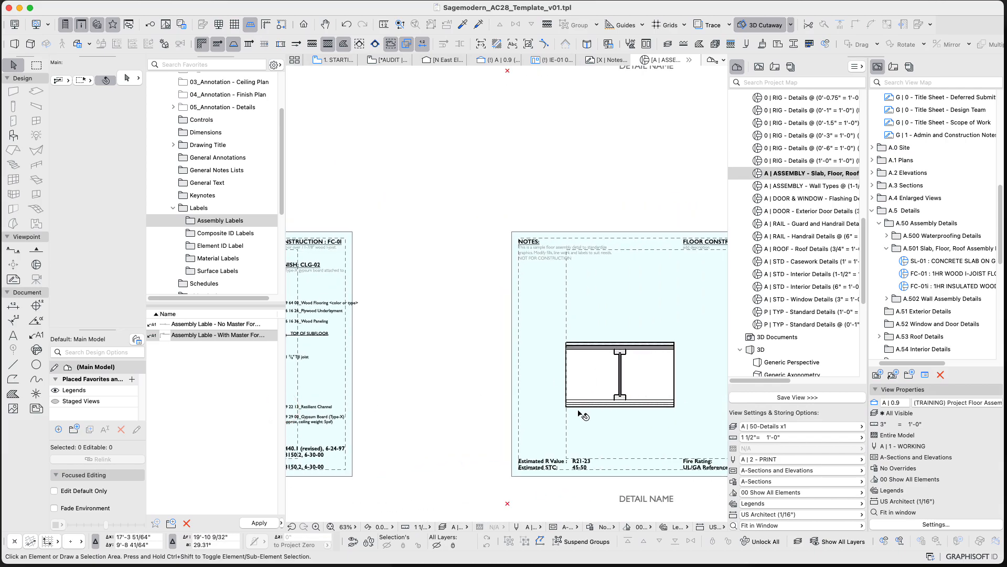
pyautogui.moveTo(457, 415); pyautogui.dragTo(628, 398, button='middle')
pyautogui.moveTo(449, 355); pyautogui.dragTo(649, 339, button='middle')
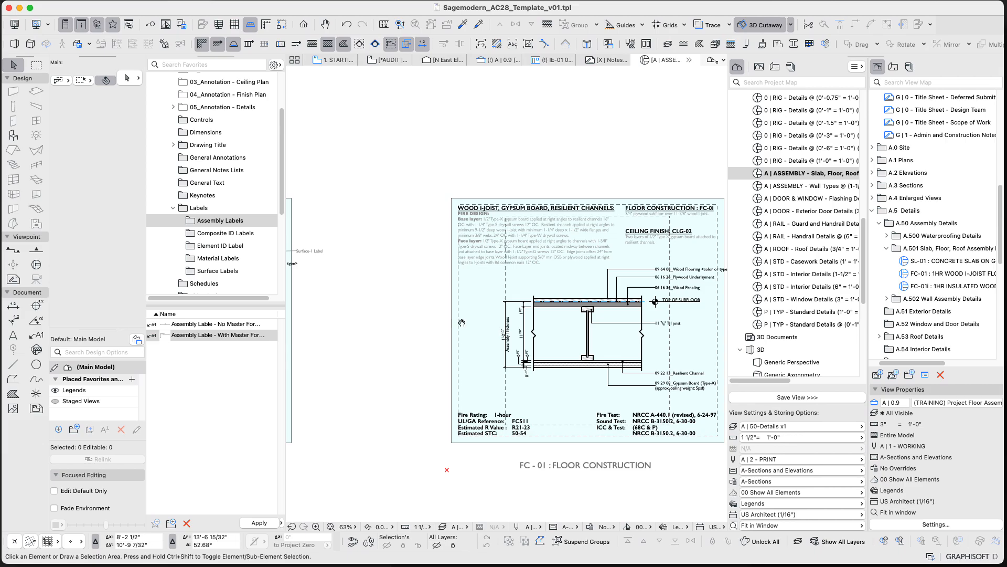
pyautogui.scroll(5, 462, 322)
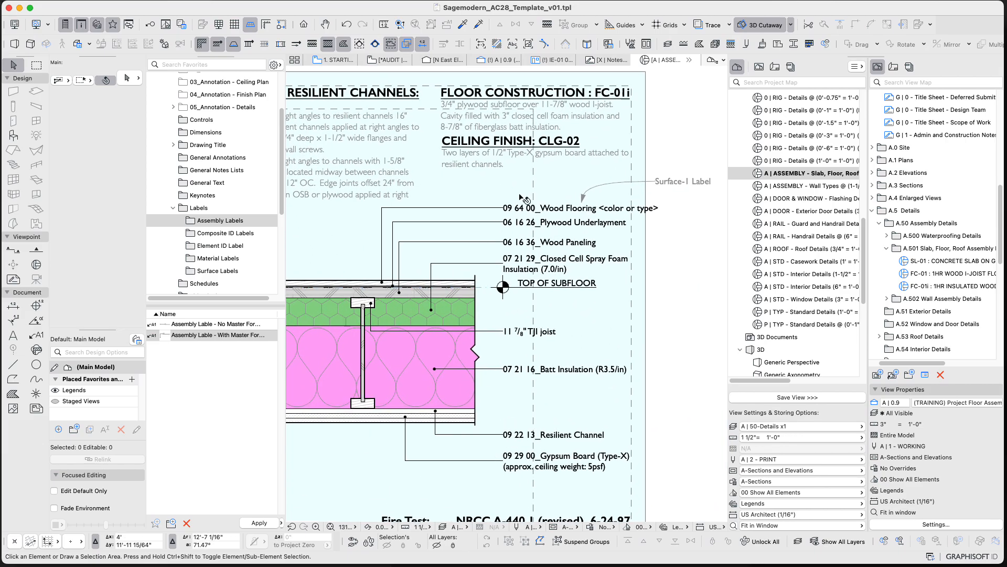
pyautogui.click(527, 209)
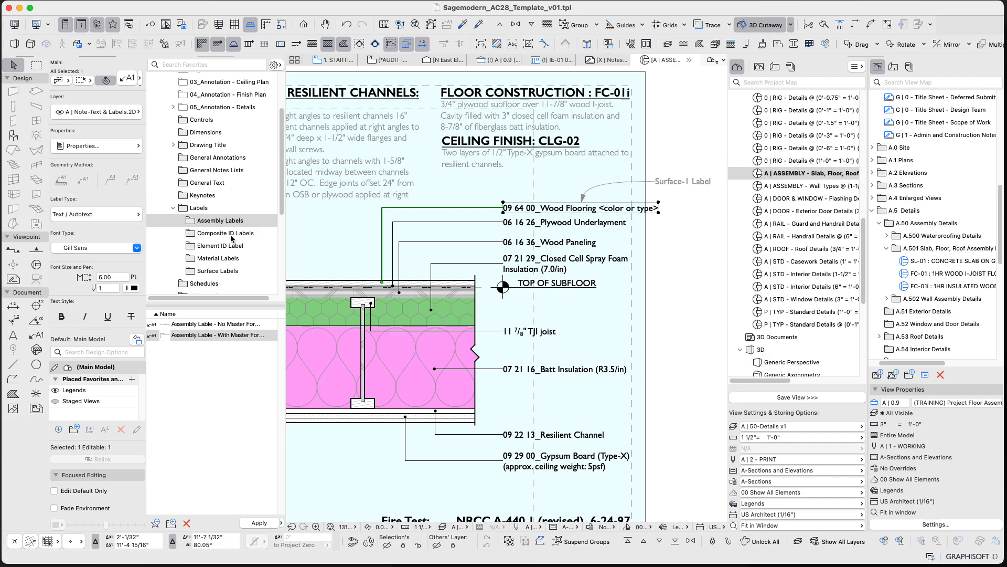
# - Activate the Label tool and choose the Label-Autotext-Building Material favorite from the Material Labels folder
pyautogui.click(232, 260)
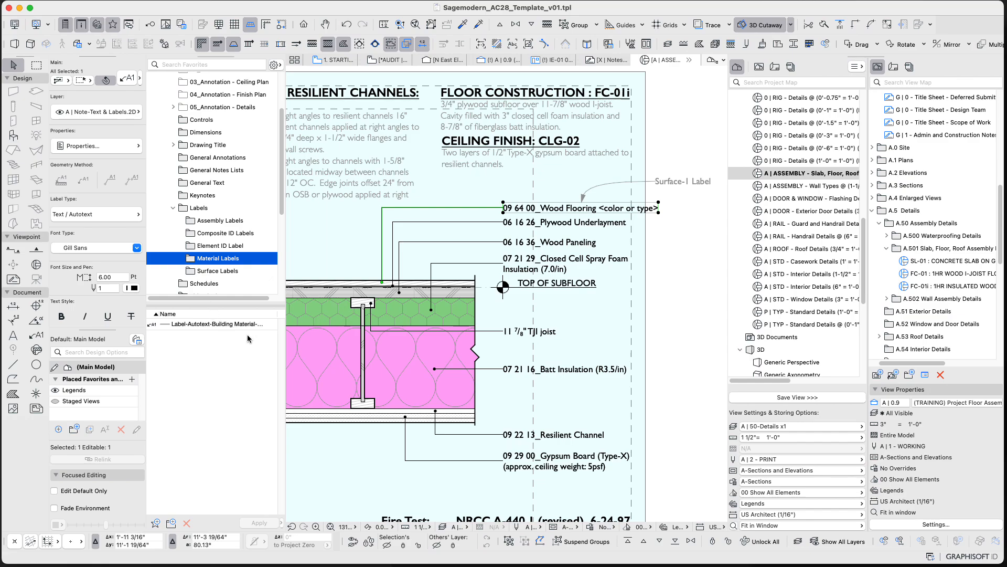
pyautogui.scroll(-5, 361, 333)
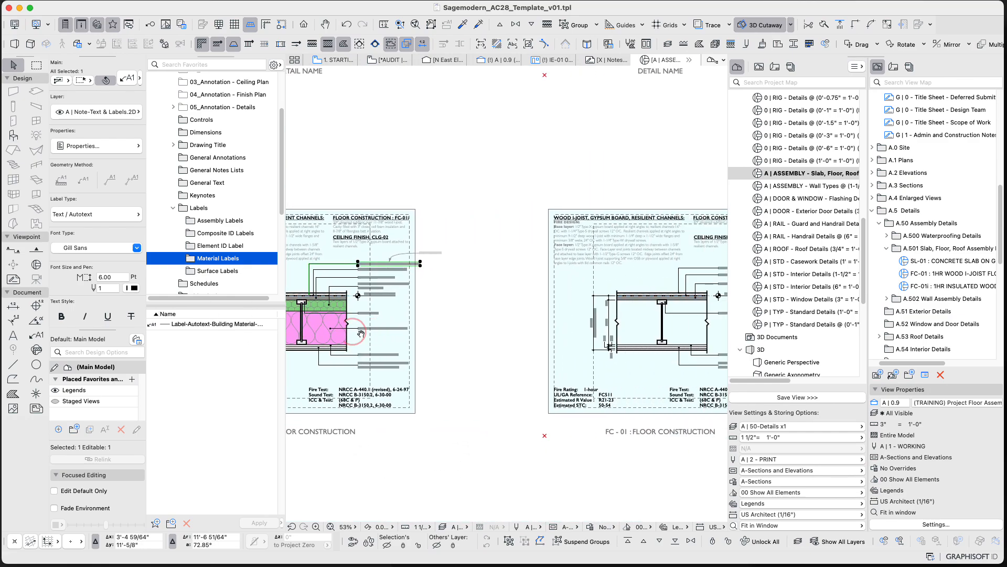
pyautogui.moveTo(361, 334); pyautogui.dragTo(163, 347, button='middle')
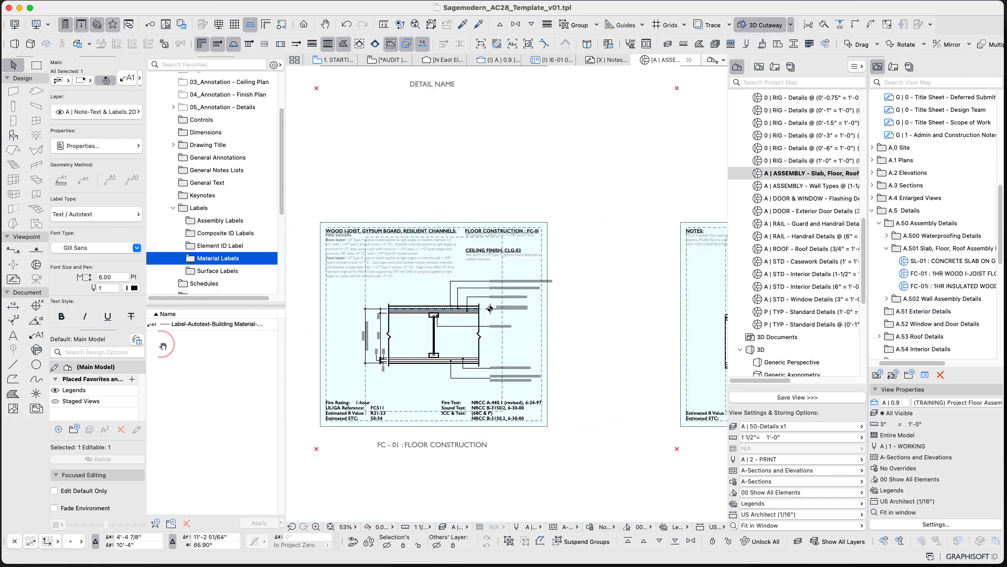
pyautogui.click(37, 337)
pyautogui.press('Escape')
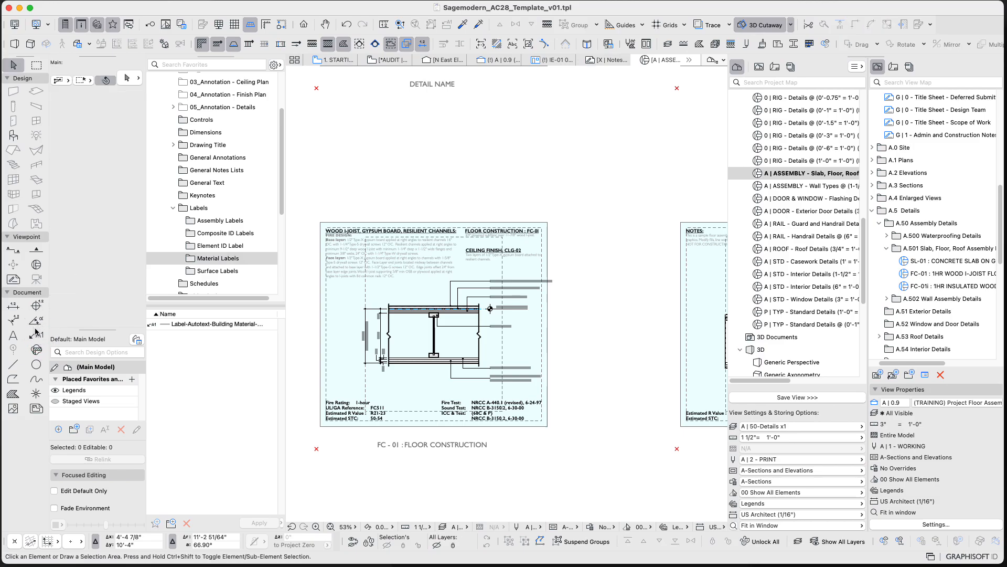
pyautogui.click(37, 335)
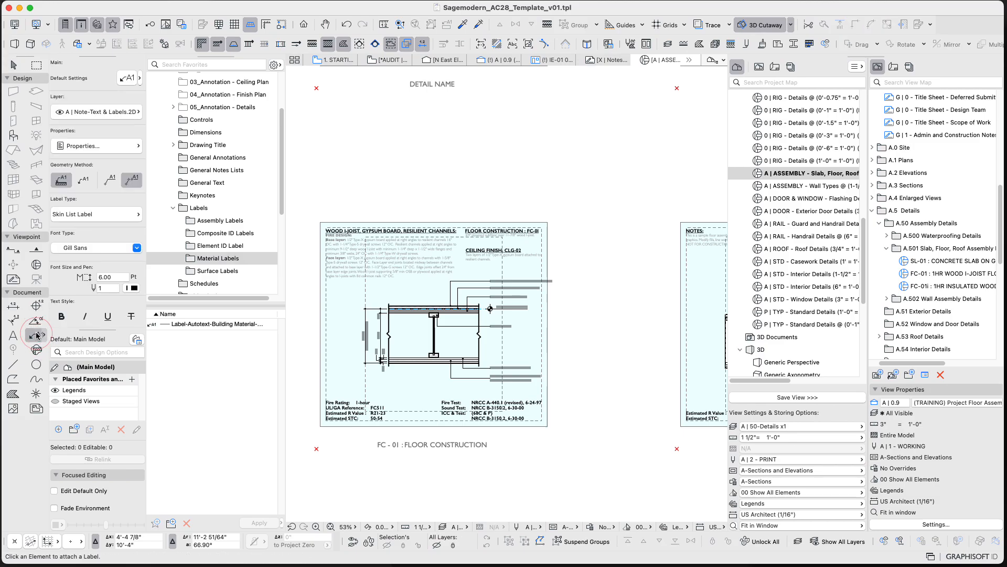
pyautogui.click(231, 324)
# - Label the wood flooring layer of the new assembly with a leader rising above the floor and running right
pyautogui.scroll(6, 472, 310)
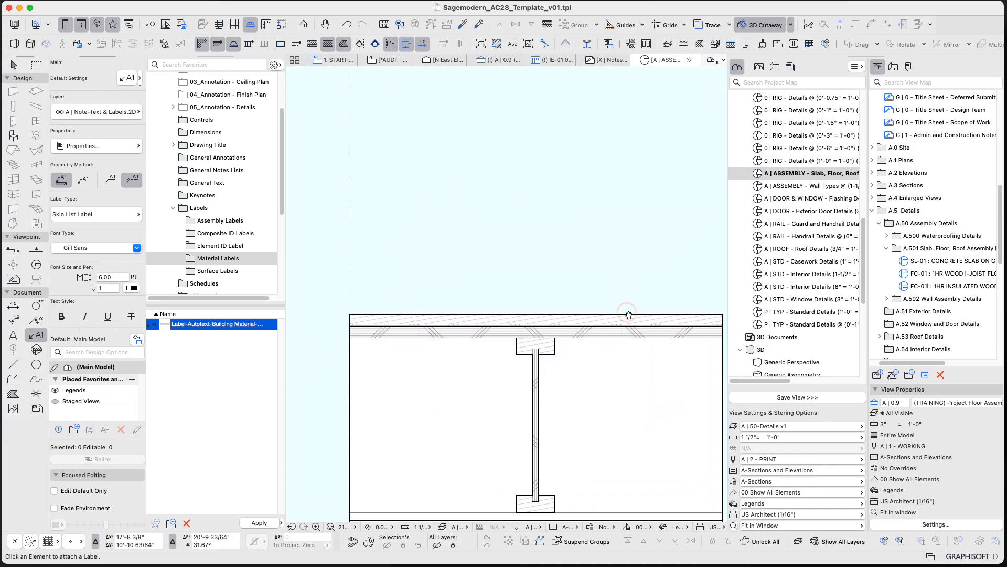
pyautogui.moveTo(628, 314); pyautogui.dragTo(550, 317, button='middle')
pyautogui.click(557, 318)
pyautogui.click(558, 266)
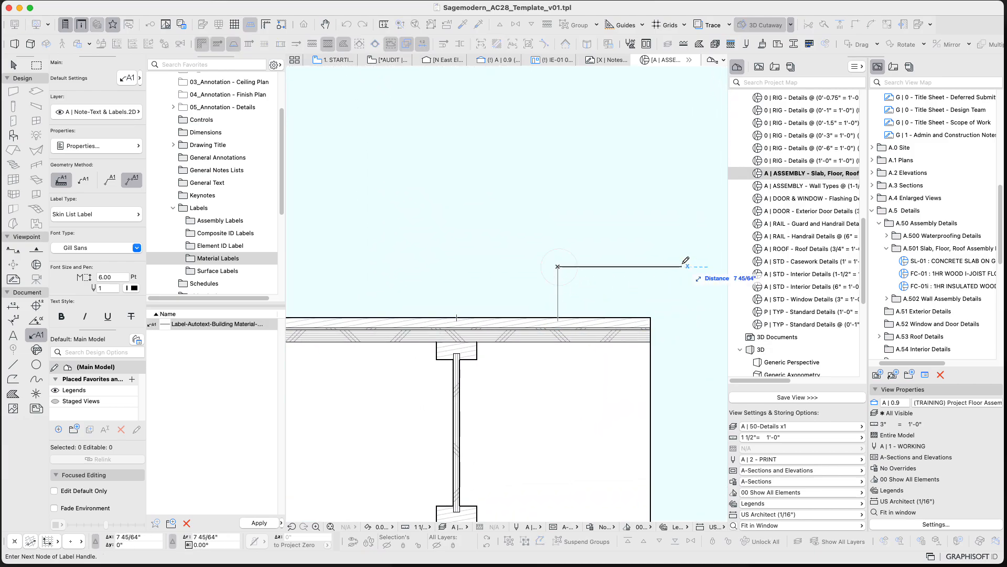
pyautogui.click(686, 261)
pyautogui.scroll(-4, 524, 265)
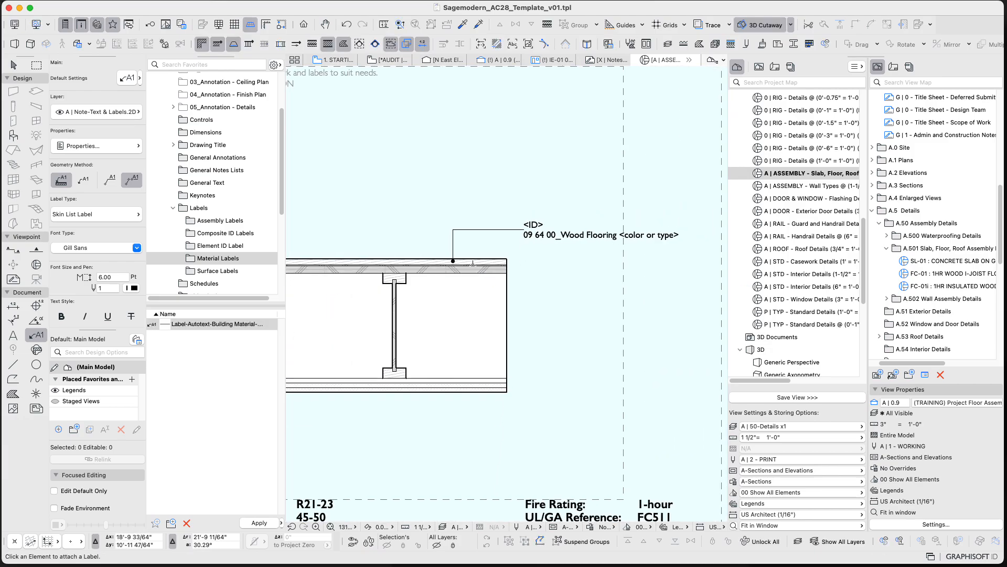
pyautogui.scroll(2, 472, 264)
pyautogui.press('Escape')
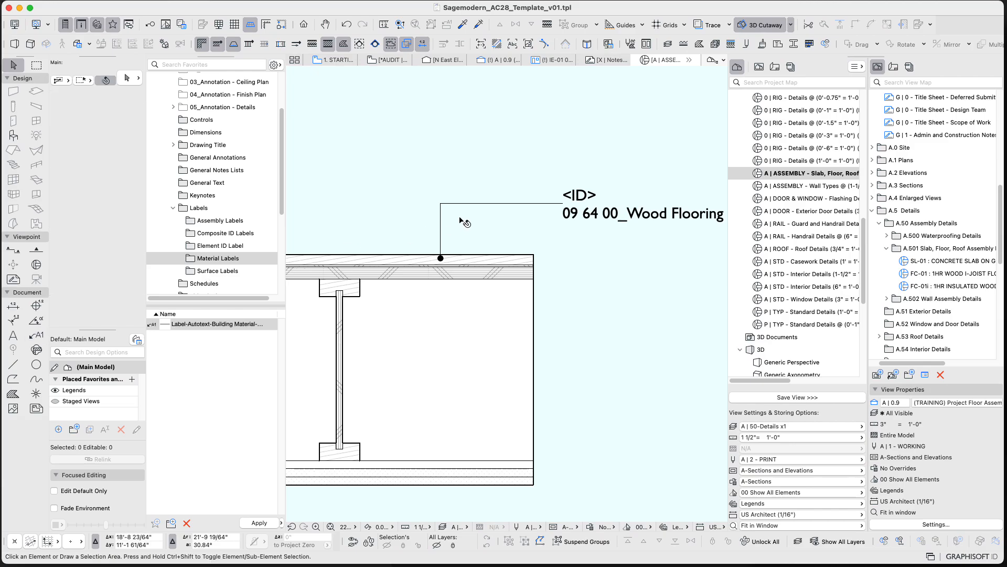
# - Apply the Label-Autotext-Surface 1 Material favorite from the Surface Labels folder to the wood flooring label
pyautogui.click(441, 205)
pyautogui.click(440, 204)
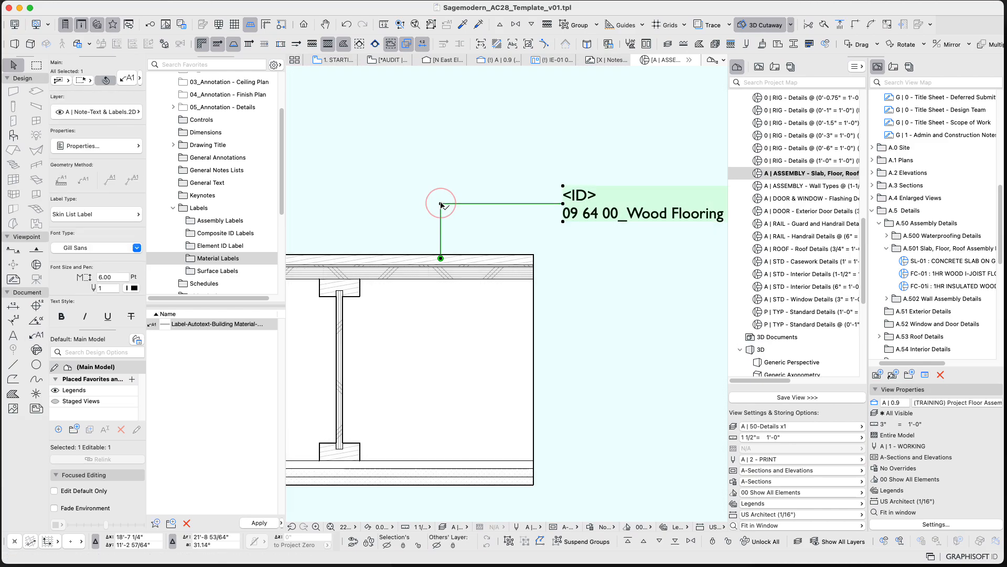
pyautogui.click(216, 236)
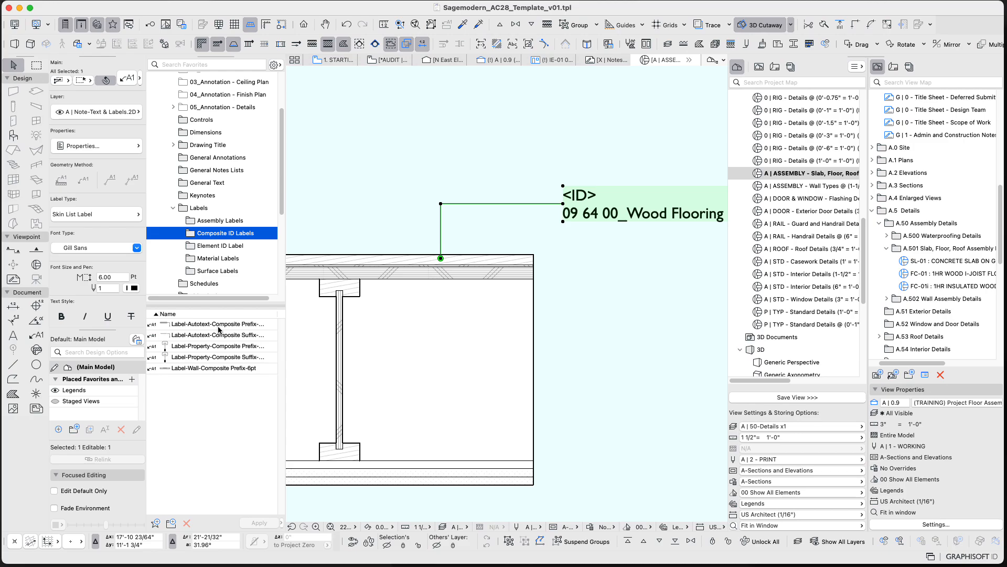
pyautogui.click(233, 223)
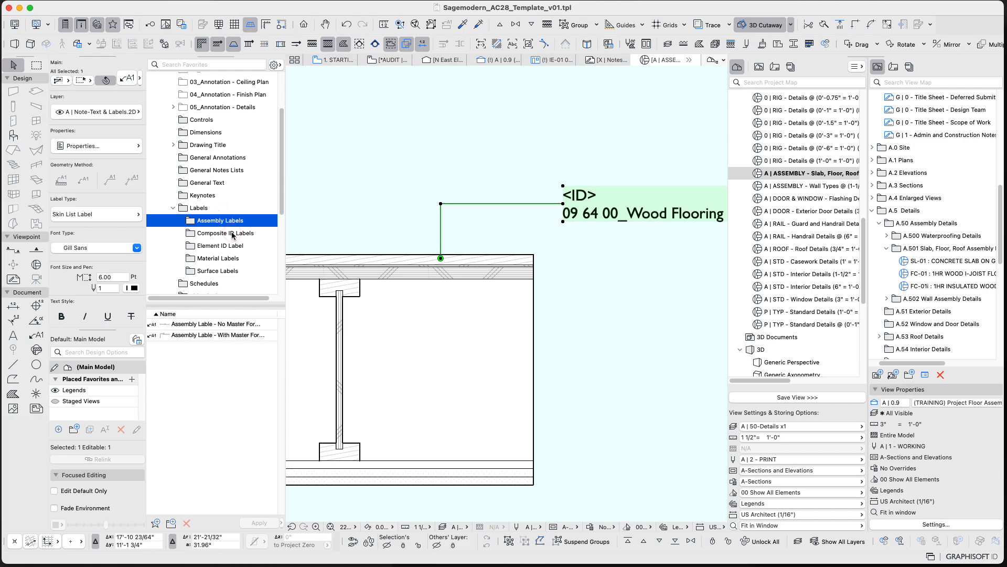
pyautogui.click(232, 235)
pyautogui.click(231, 251)
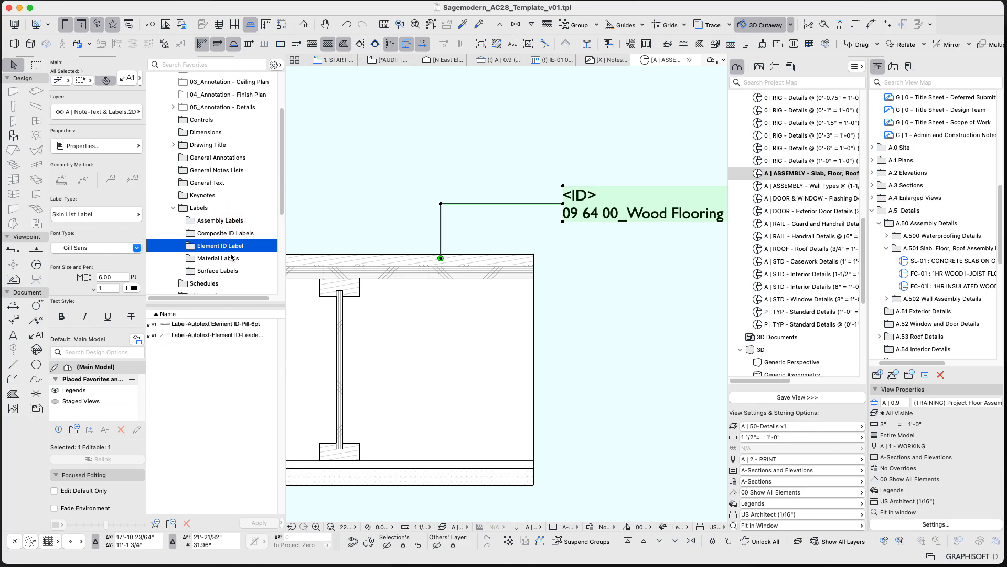
pyautogui.click(231, 259)
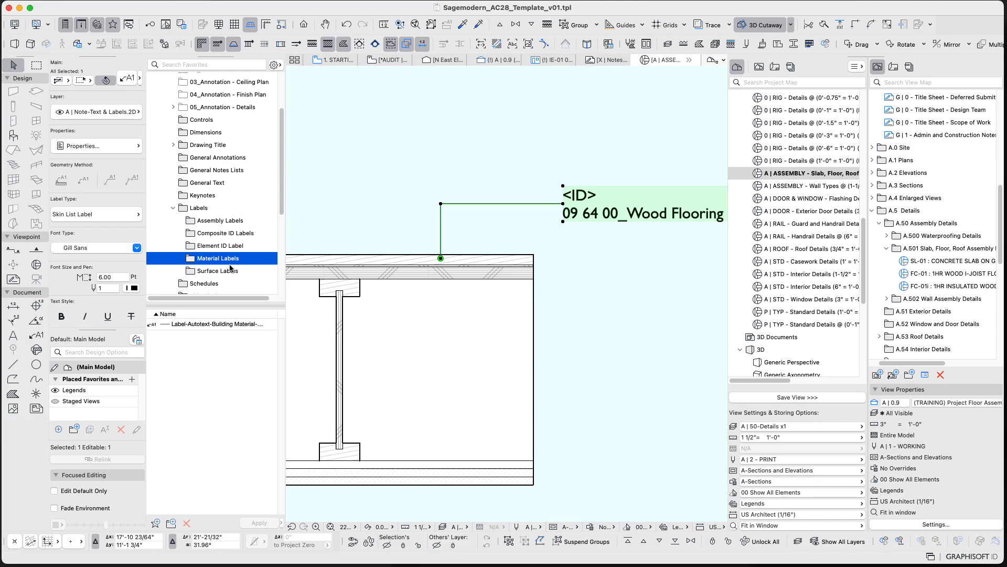
pyautogui.click(231, 272)
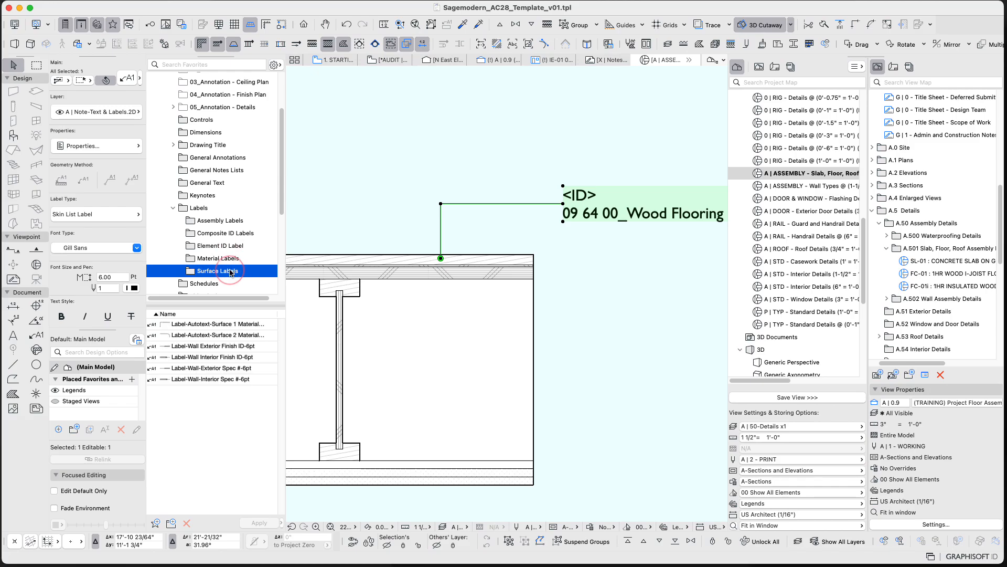
pyautogui.doubleClick(219, 324)
pyautogui.scroll(-4, 493, 273)
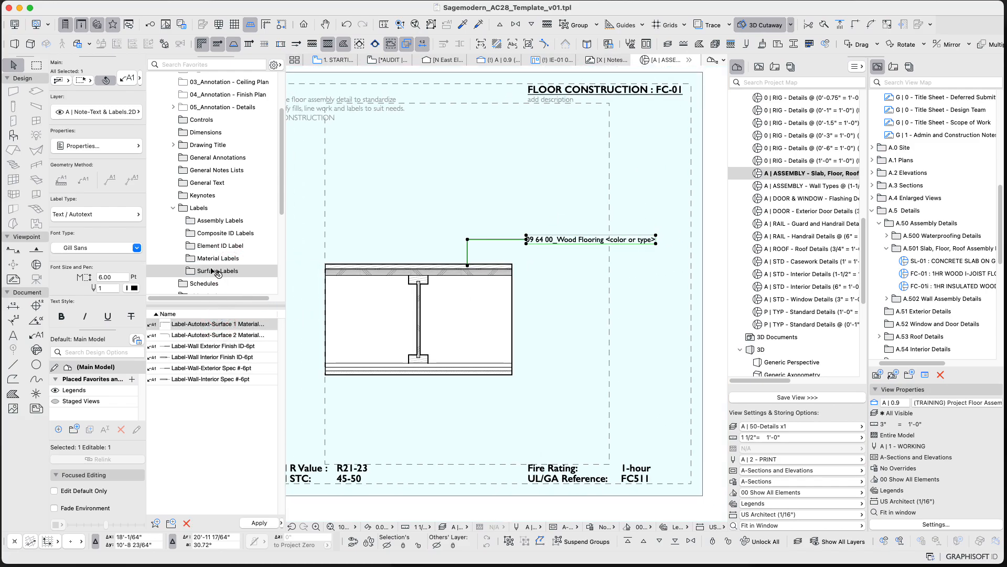
pyautogui.scroll(1, 213, 271)
pyautogui.scroll(-5, 295, 289)
pyautogui.scroll(-2, 223, 282)
pyautogui.click(506, 289)
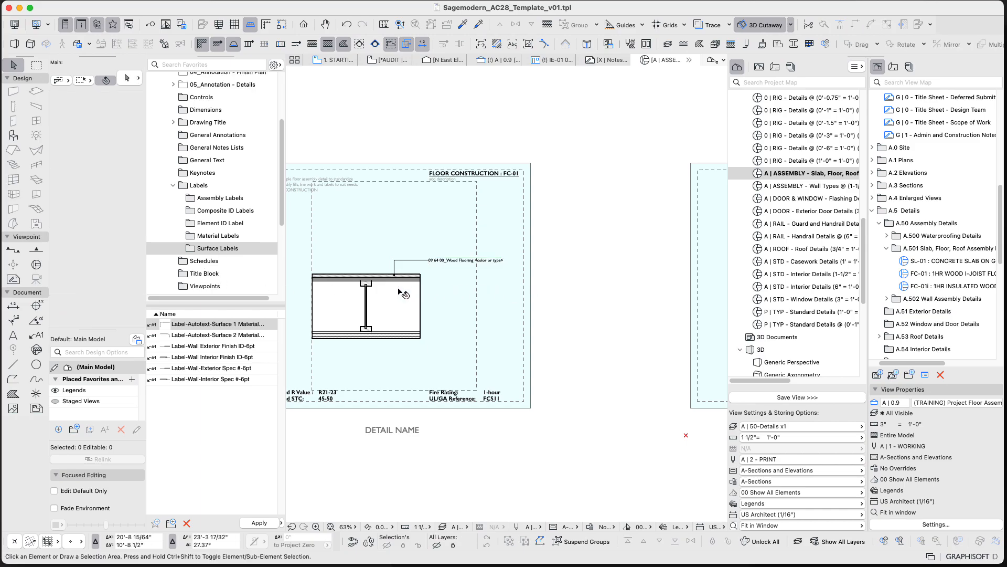
# - Label the plywood sheathing layer in the Surface 1 Material style, with a leader dropping below the layer and running right to the dashed guide line
pyautogui.scroll(4, 394, 288)
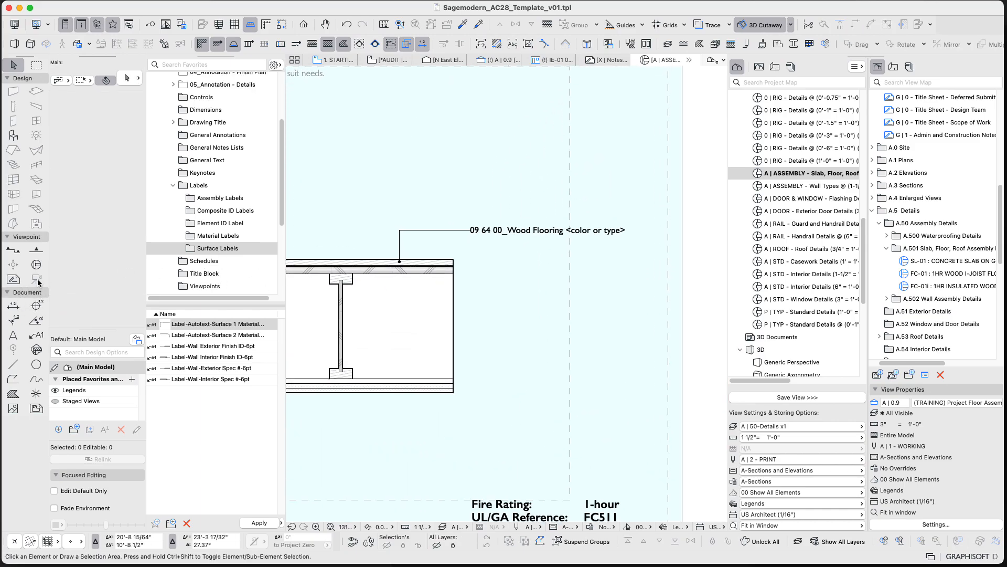
pyautogui.click(32, 339)
pyautogui.scroll(2, 322, 306)
pyautogui.click(473, 252)
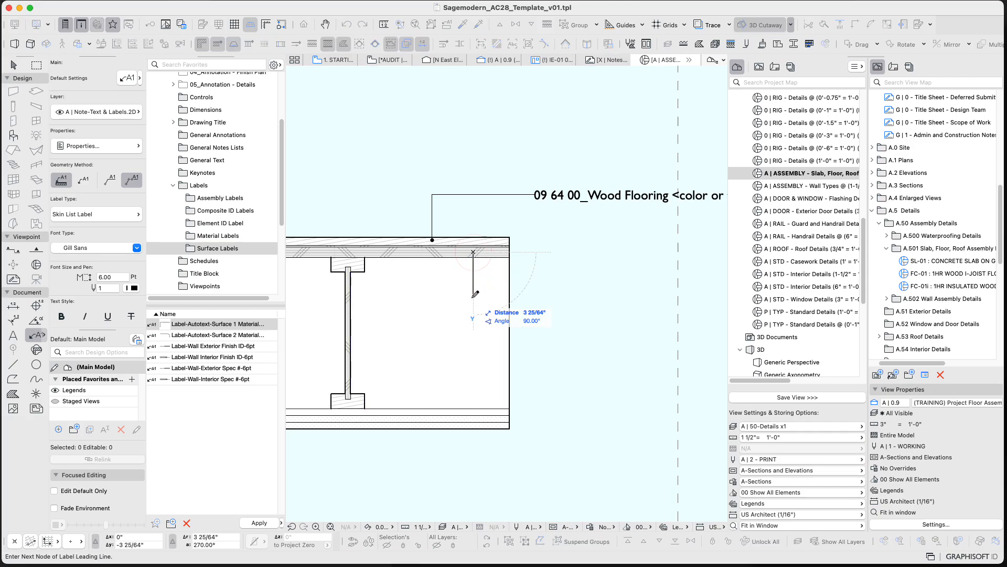
pyautogui.click(474, 298)
pyautogui.click(679, 297)
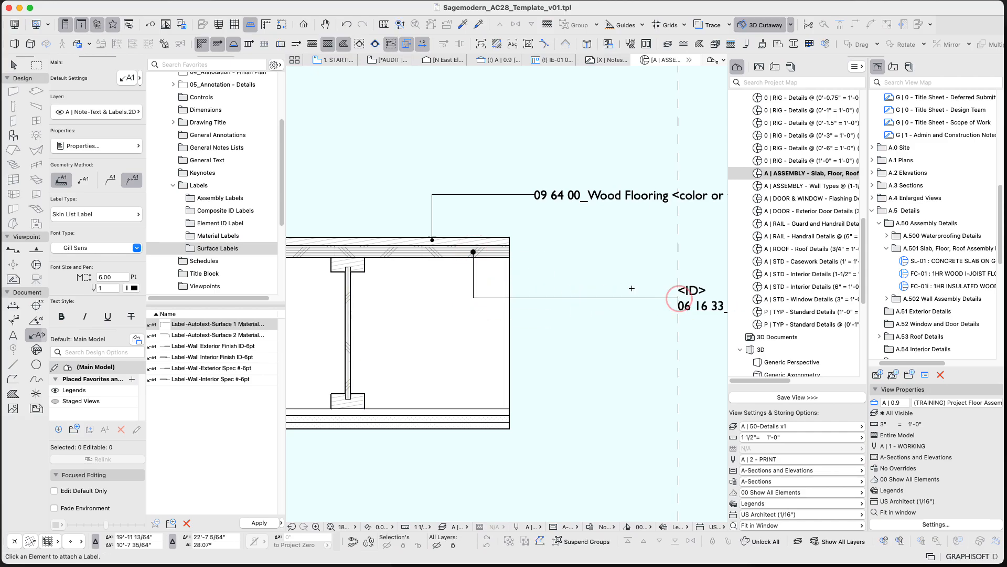
pyautogui.moveTo(566, 350); pyautogui.dragTo(545, 280, button='middle')
pyautogui.press('Escape')
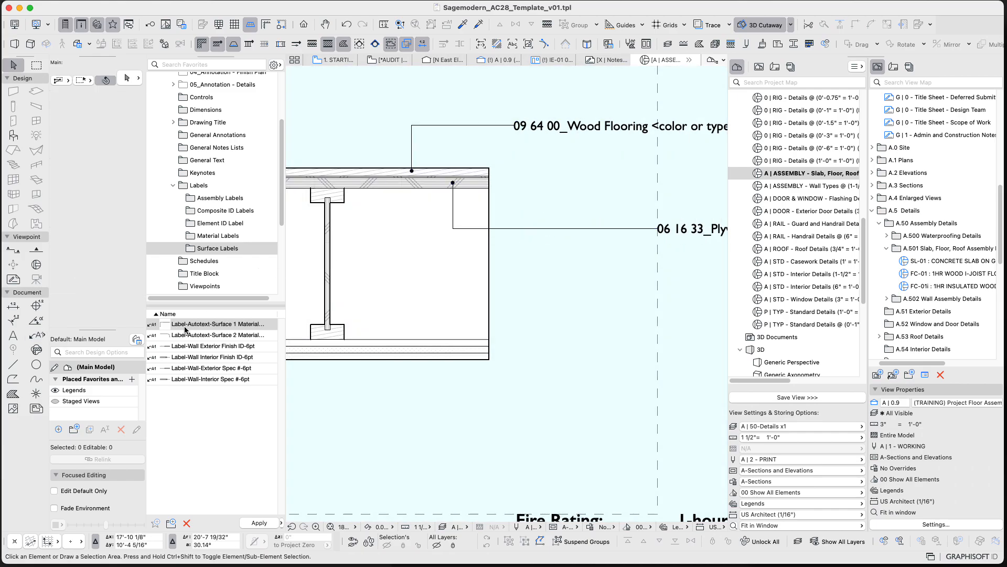
# - Set the Label tool defaults to the Label-Autotext-Surface 1 Material favorite from the Surface Labels folder
pyautogui.click(228, 247)
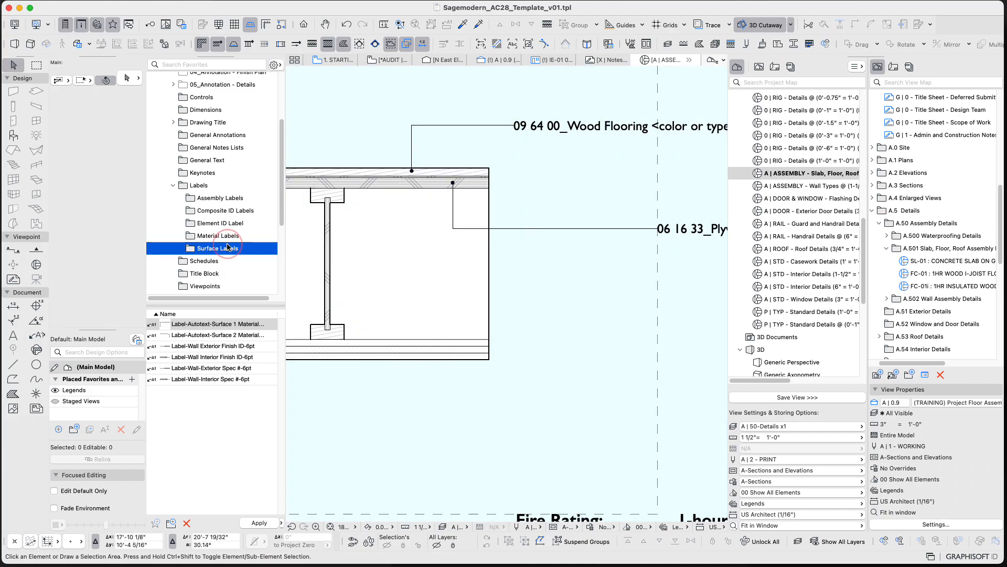
pyautogui.click(35, 336)
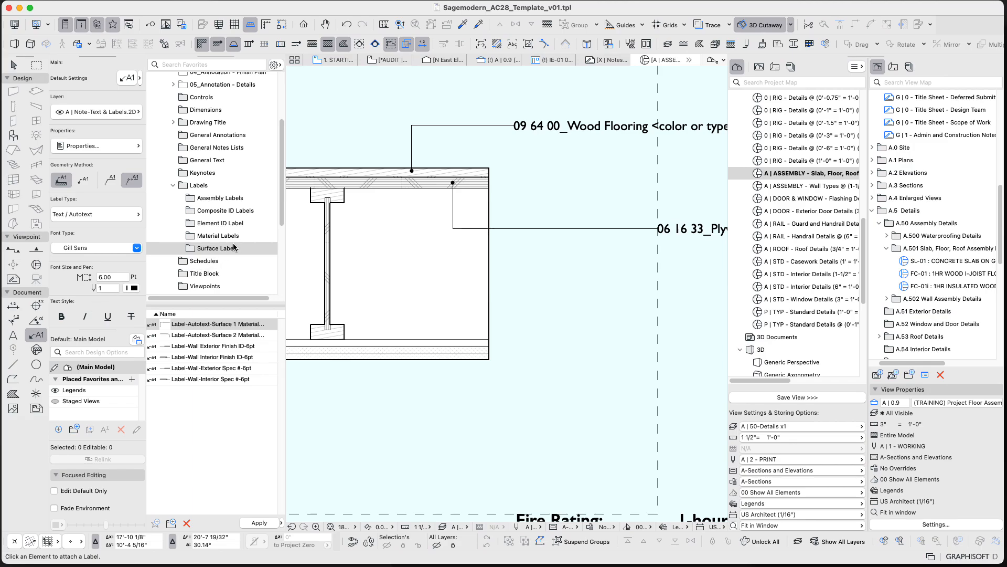
pyautogui.click(234, 247)
pyautogui.click(222, 325)
pyautogui.press('Escape')
pyautogui.scroll(-3, 490, 359)
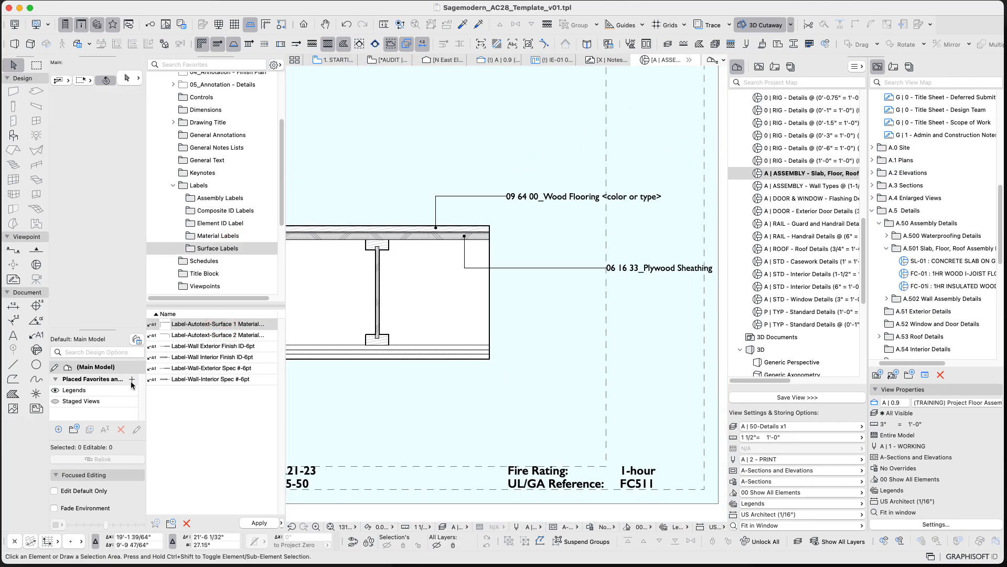
# - Label the lowest gypsum board layer with a leader dropping below the assembly and running right
pyautogui.click(39, 339)
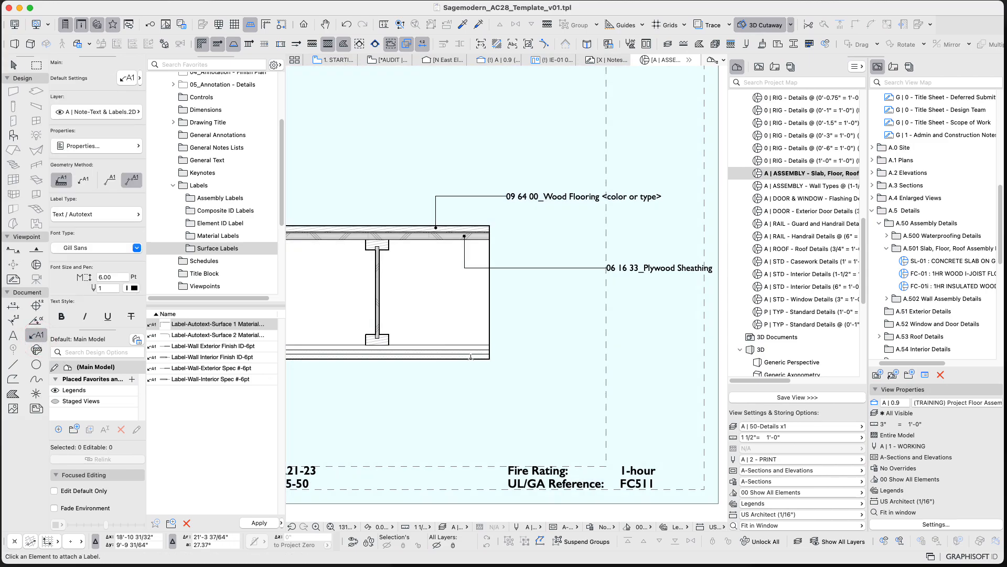
pyautogui.click(472, 357)
pyautogui.click(471, 390)
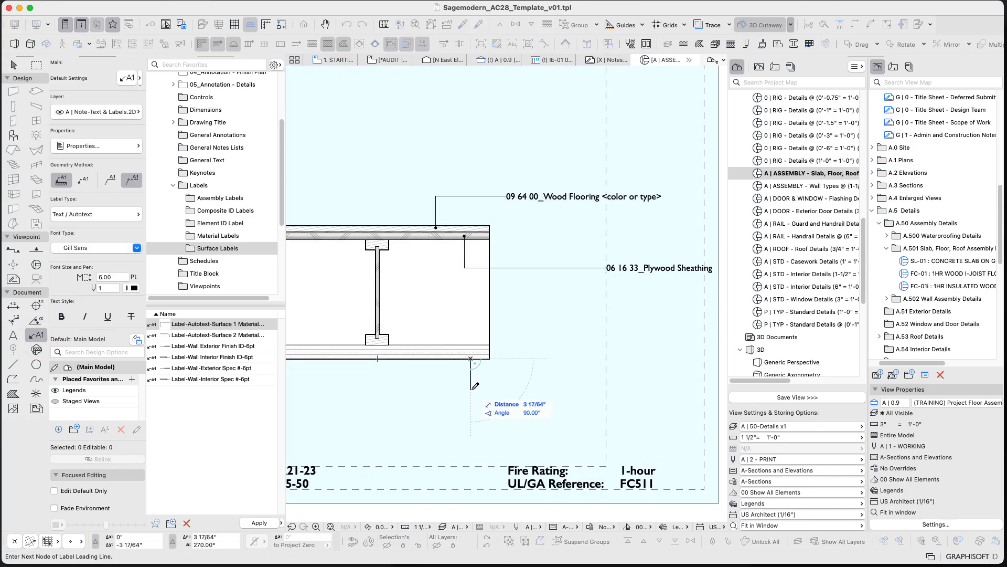
pyautogui.click(529, 390)
# - Label the resilient channel layer with a leader rising above the ceiling layers and running right
pyautogui.click(472, 344)
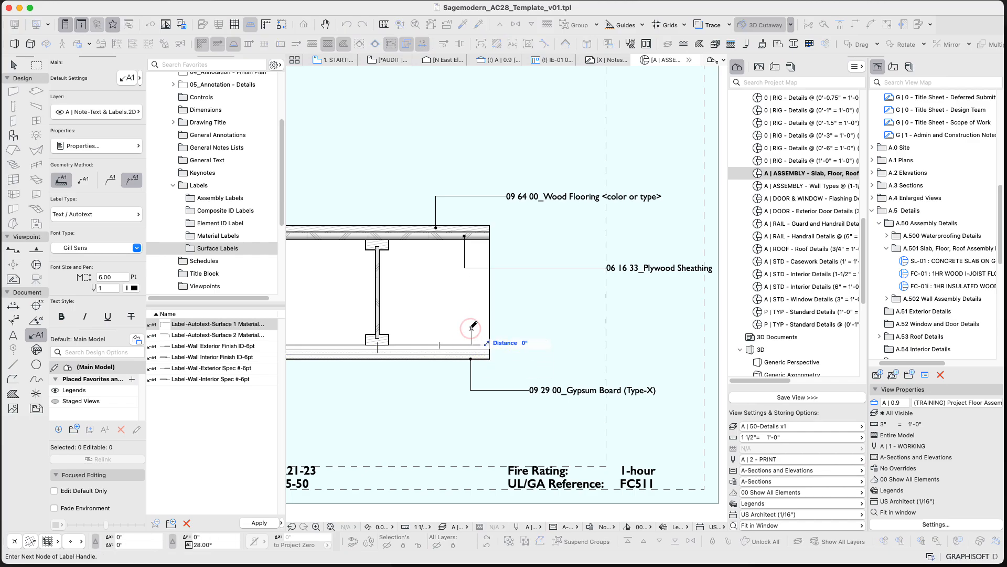
pyautogui.click(472, 328)
pyautogui.click(561, 336)
# - Label the upper gypsum board layer with a leader running down and right, between the resilient channel and lower gypsum board labels
pyautogui.scroll(3, 483, 351)
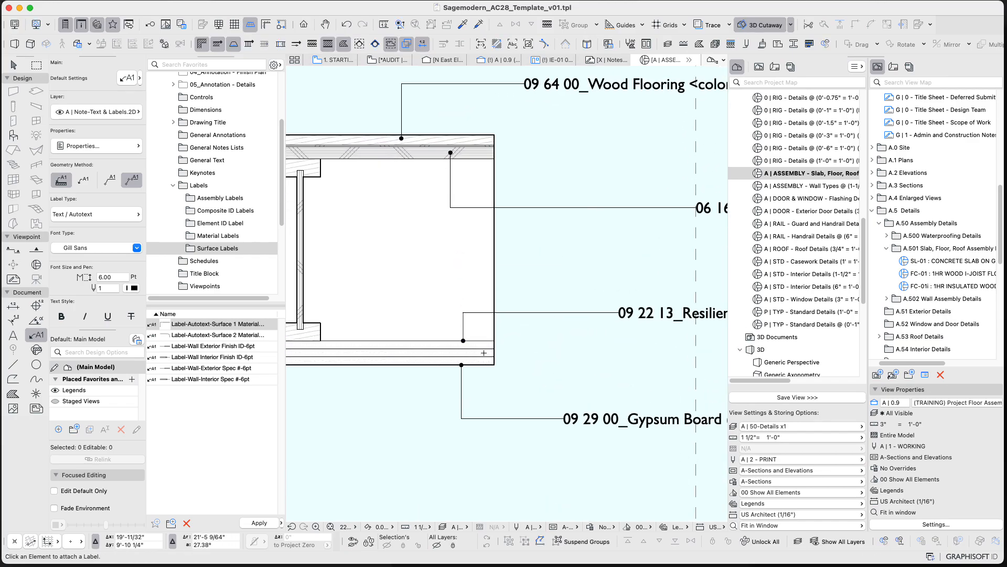
pyautogui.click(483, 352)
pyautogui.click(483, 377)
pyautogui.click(650, 377)
pyautogui.scroll(-5, 650, 377)
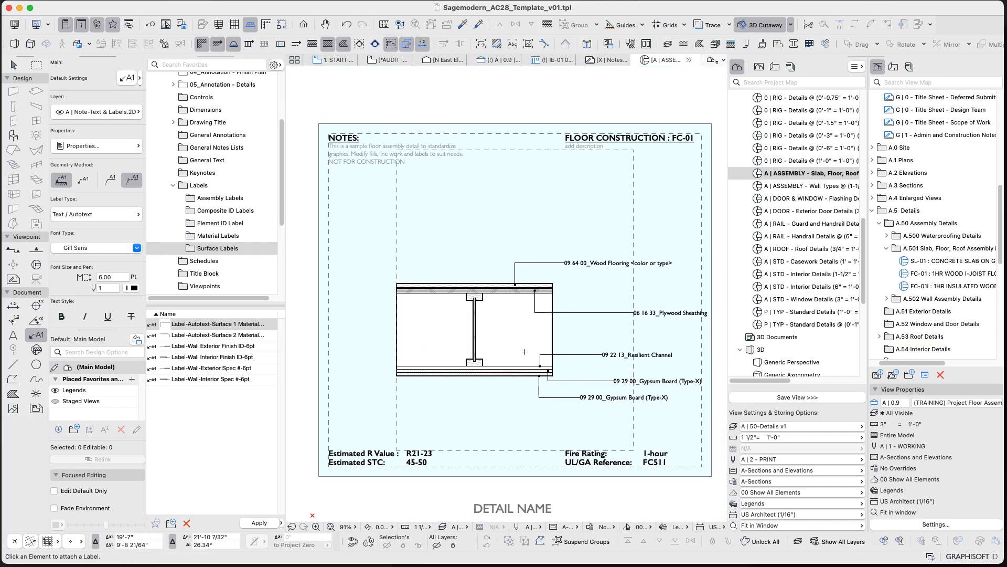
# - Label the I-joist's top flange with a leader running left past the edge of the assembly
pyautogui.scroll(4, 520, 282)
pyautogui.click(498, 247)
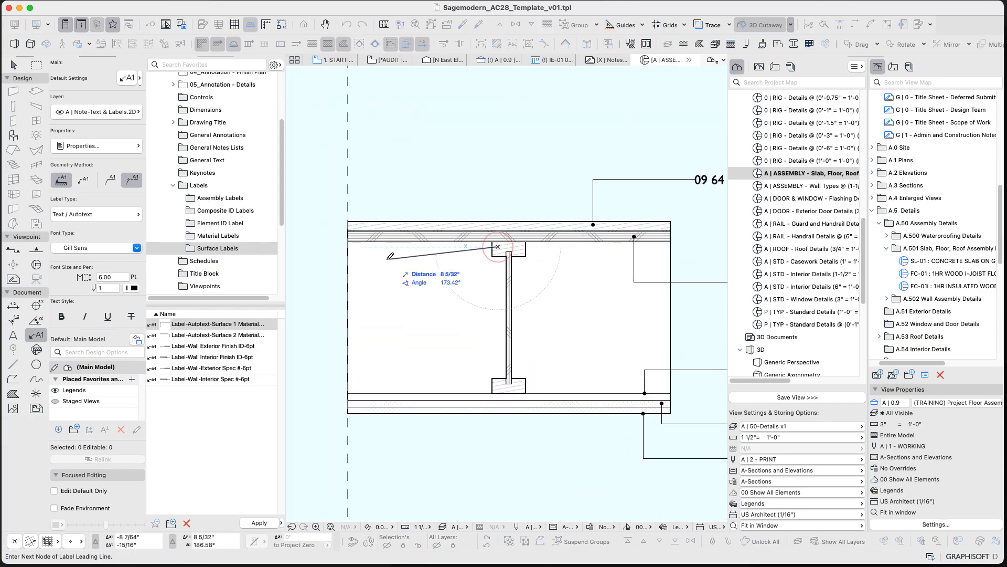
pyautogui.click(385, 259)
pyautogui.click(313, 257)
pyautogui.moveTo(345, 278); pyautogui.dragTo(556, 294, button='middle')
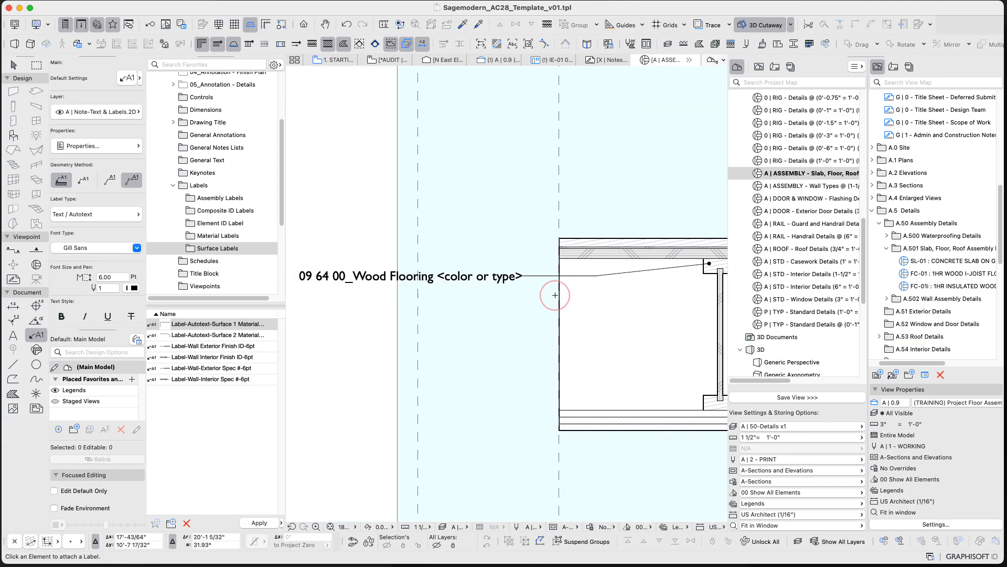
pyautogui.scroll(-3, 555, 305)
pyautogui.press('Escape')
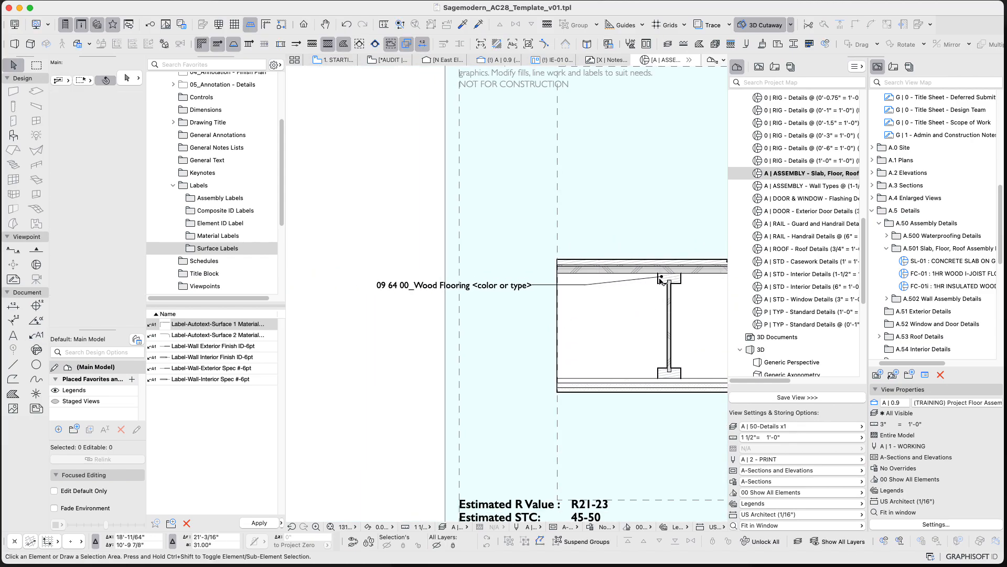
# - Compare the new top flange label with the joist label in the finished FC-01 detail
pyautogui.click(659, 278)
pyautogui.scroll(-4, 619, 300)
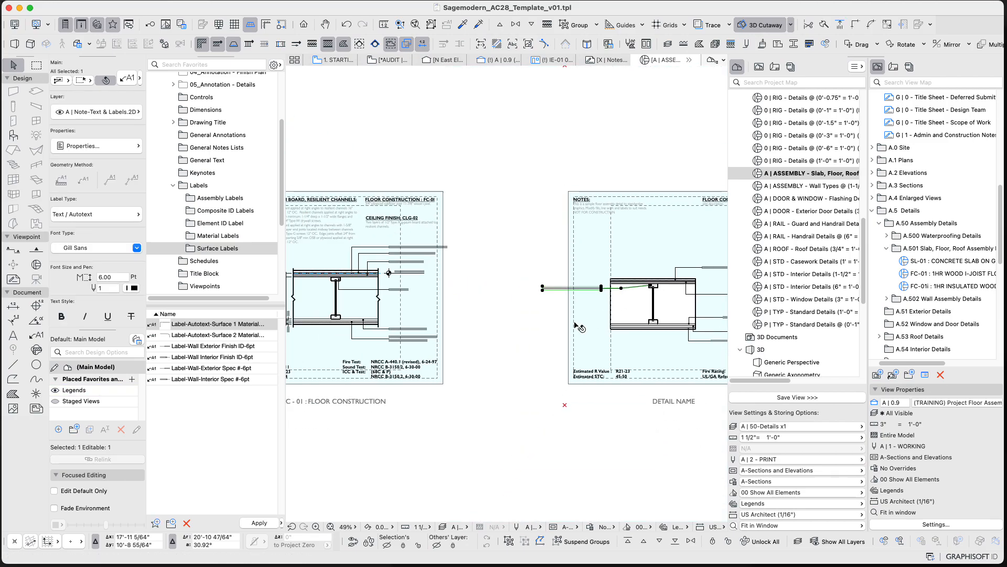
pyautogui.scroll(5, 403, 286)
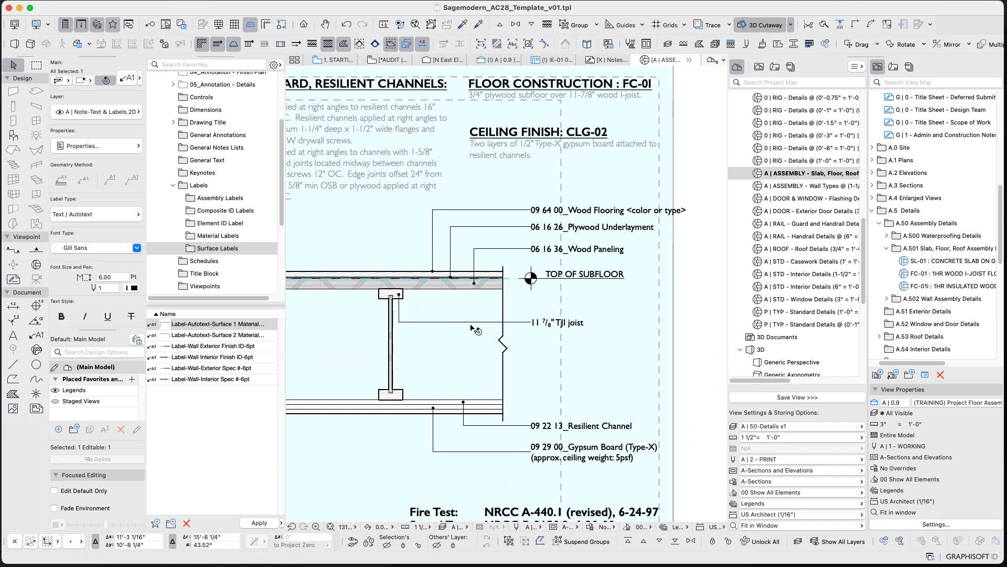
pyautogui.press('Escape')
pyautogui.click(535, 325)
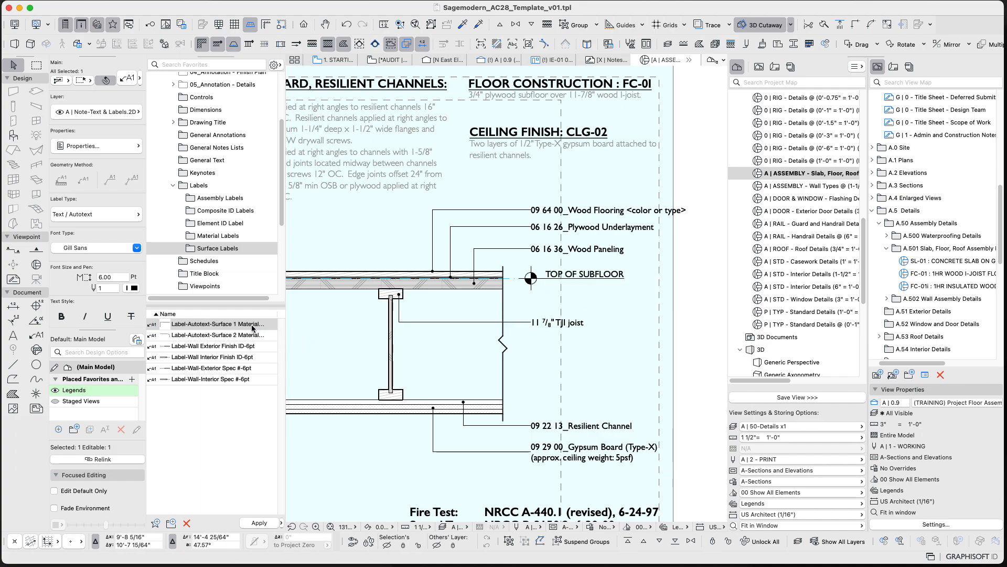
pyautogui.press('Escape')
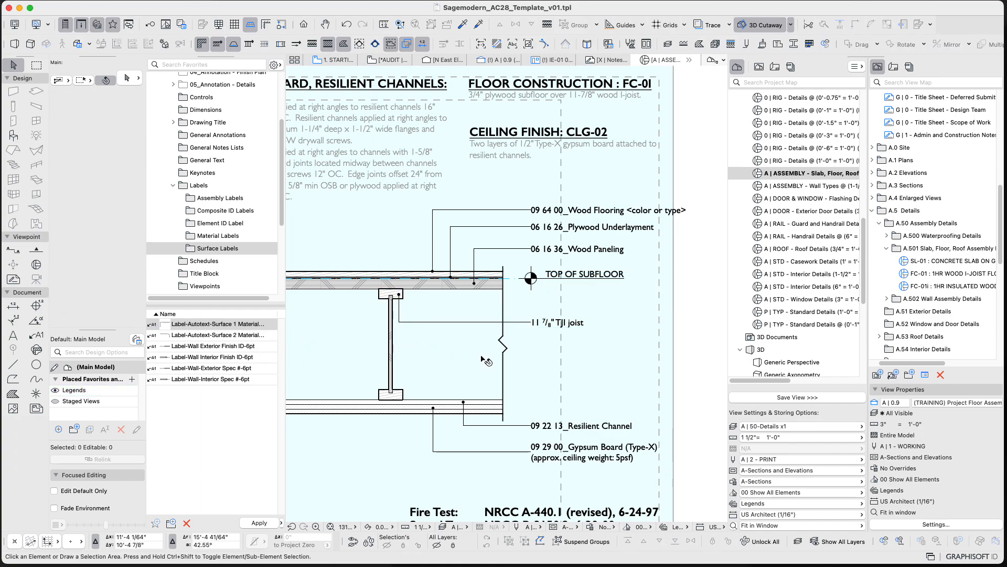
pyautogui.scroll(-5, 560, 365)
pyautogui.scroll(5, 287, 316)
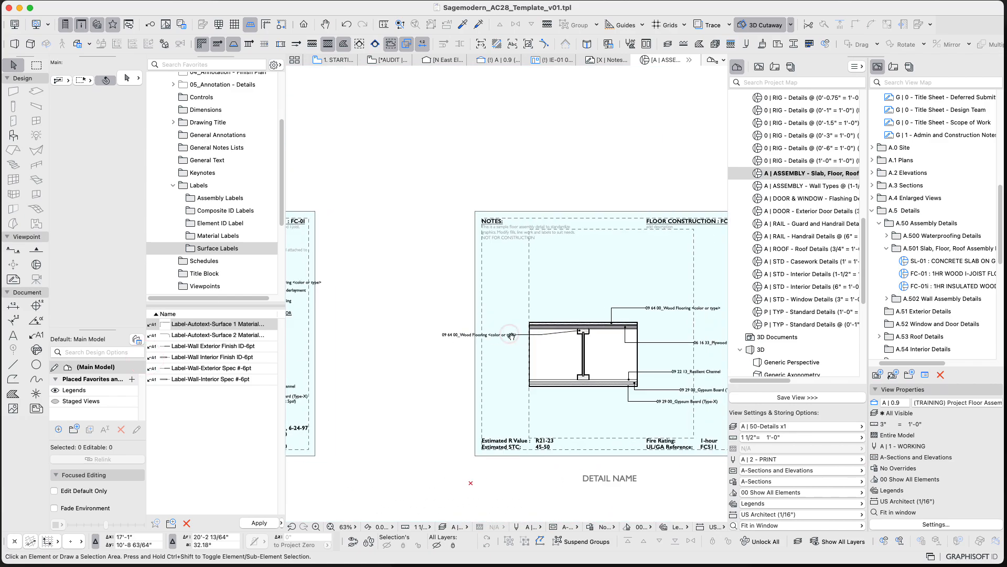
# - Open the Material Labels favorites folder and label the I-joist's bottom flange with a leader running up and left
pyautogui.click(203, 237)
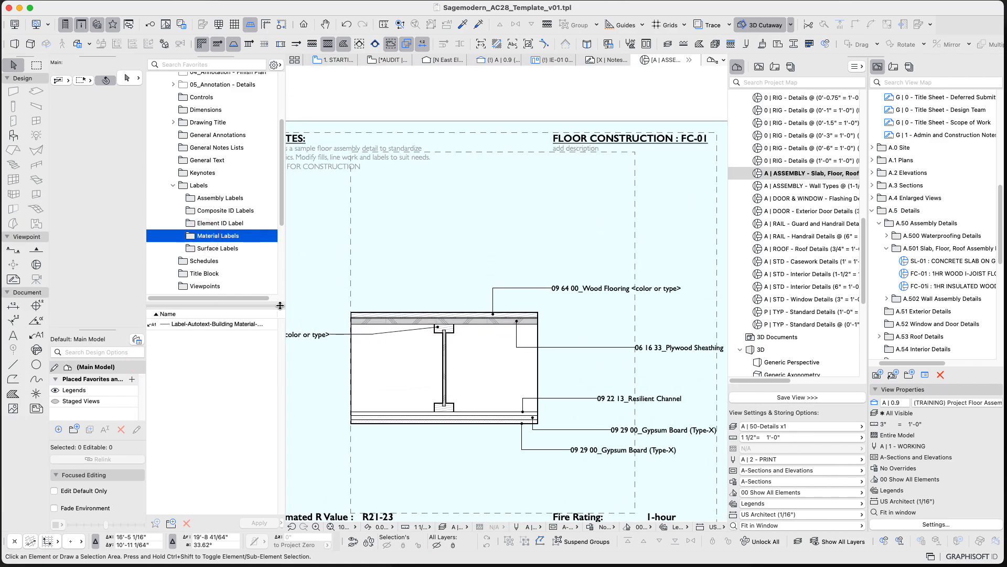
pyautogui.click(35, 340)
pyautogui.scroll(4, 435, 391)
pyautogui.click(443, 391)
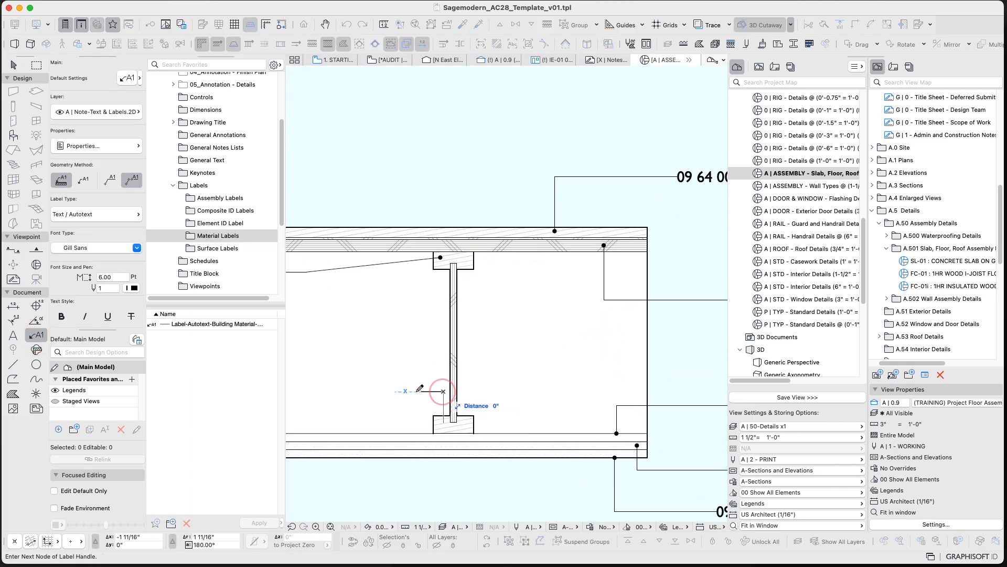
pyautogui.click(392, 392)
pyautogui.moveTo(421, 388); pyautogui.dragTo(534, 387, button='middle')
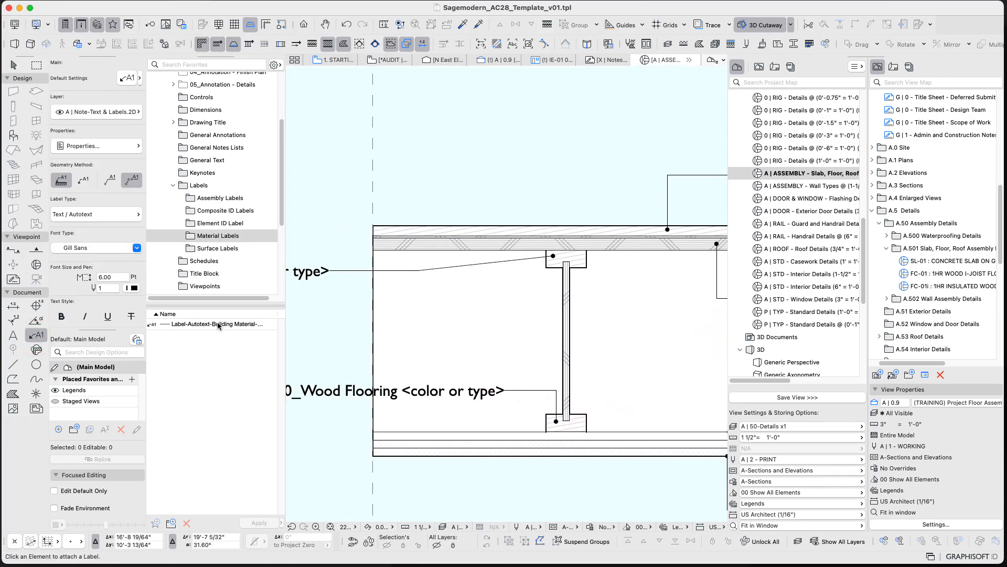
# - Open the Composite ID Labels favorites folder and label the I-joist's web with a straight leader running left
pyautogui.click(215, 209)
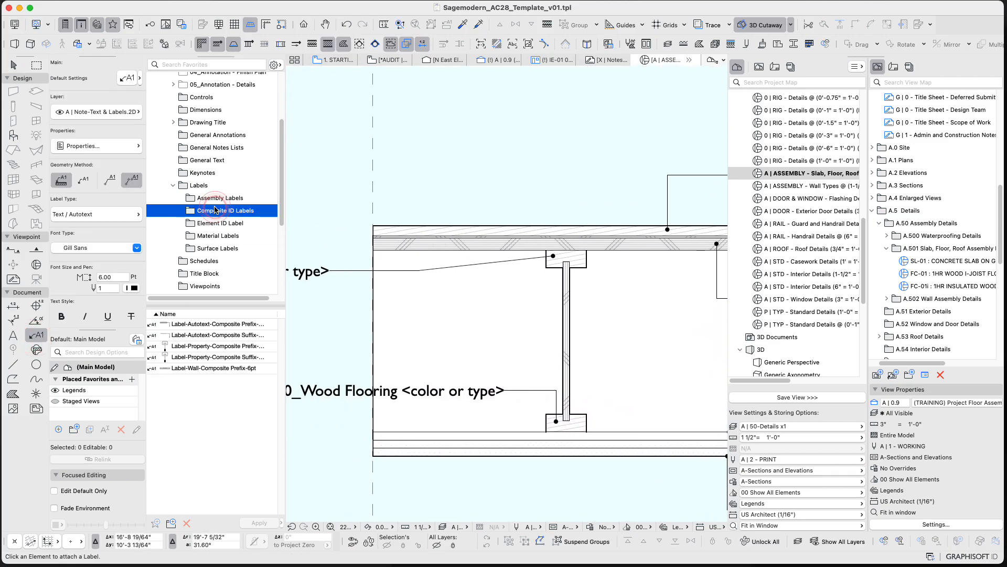
pyautogui.click(569, 357)
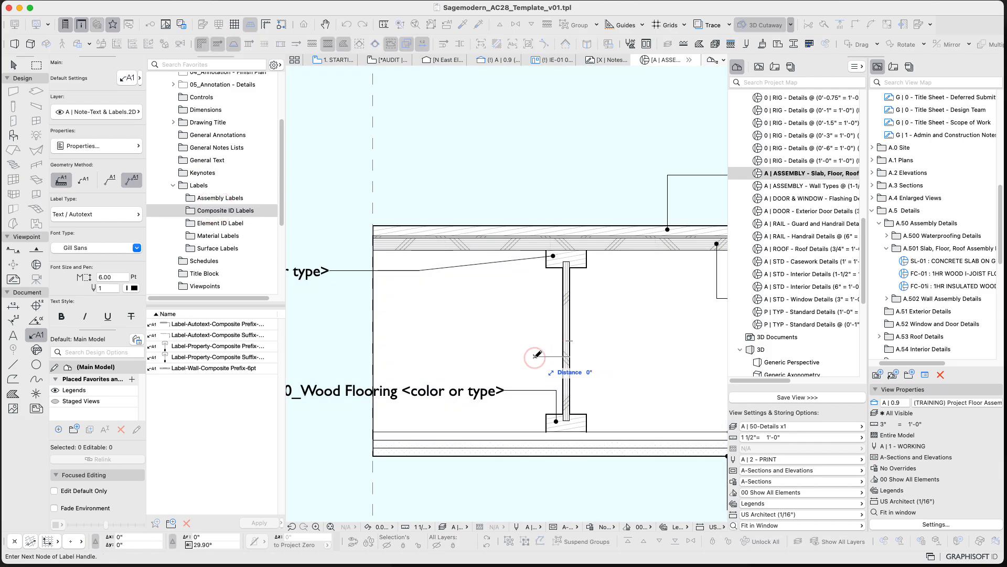
pyautogui.click(494, 357)
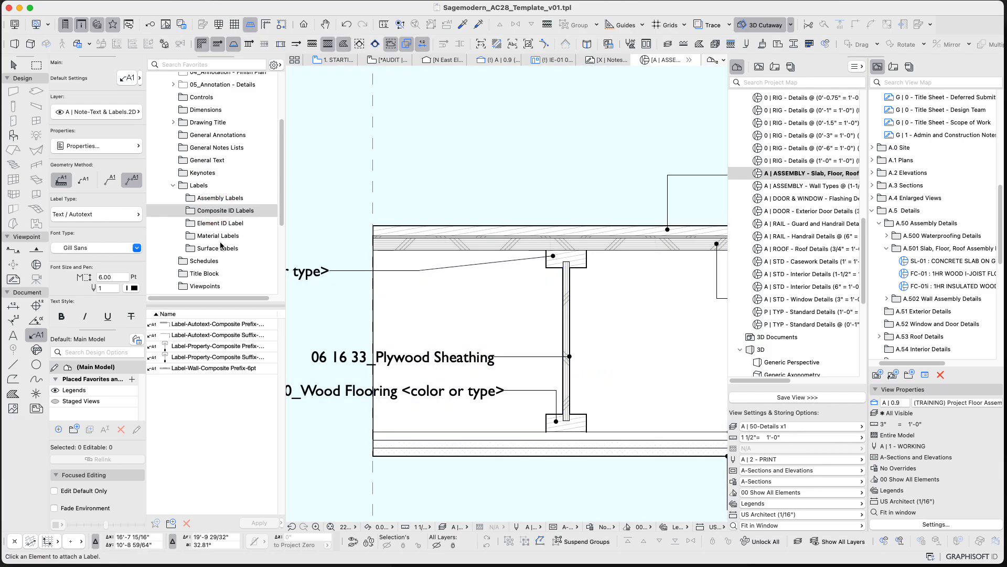
# - Try the Label-Wall-Composite Prefix-6pt favorite on the I-joist's web, and delete the resulting label
pyautogui.click(225, 249)
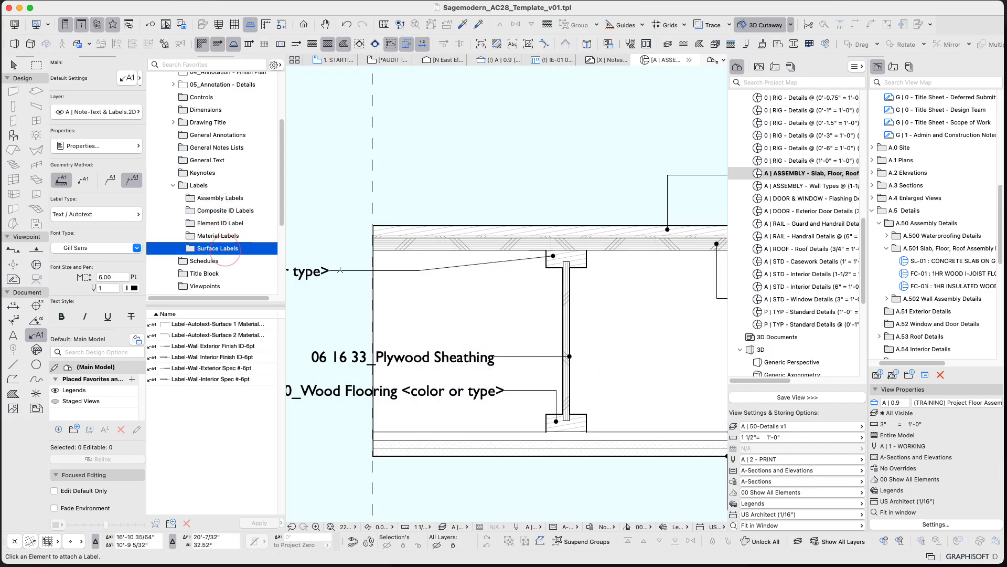
pyautogui.click(220, 198)
pyautogui.click(249, 211)
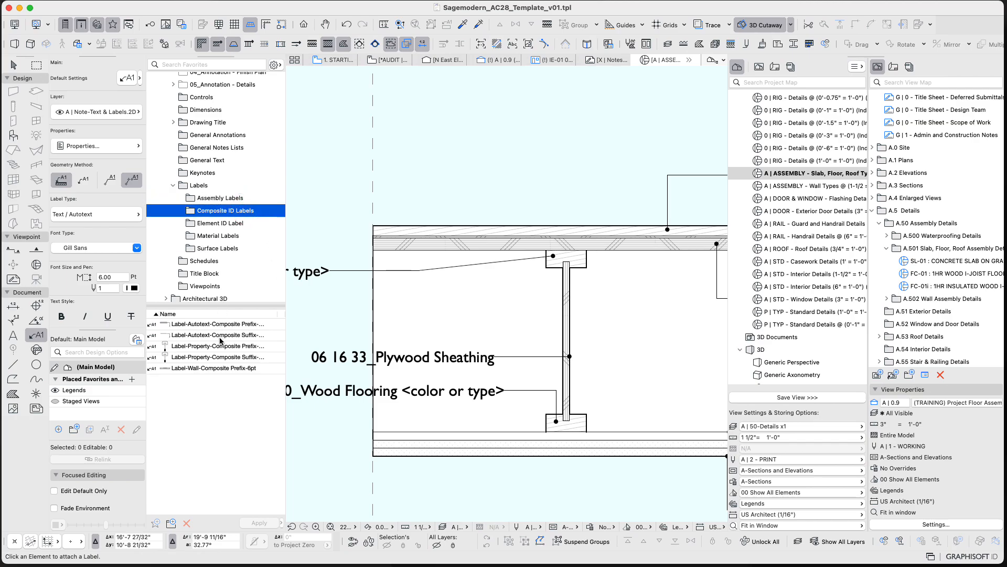
pyautogui.doubleClick(227, 369)
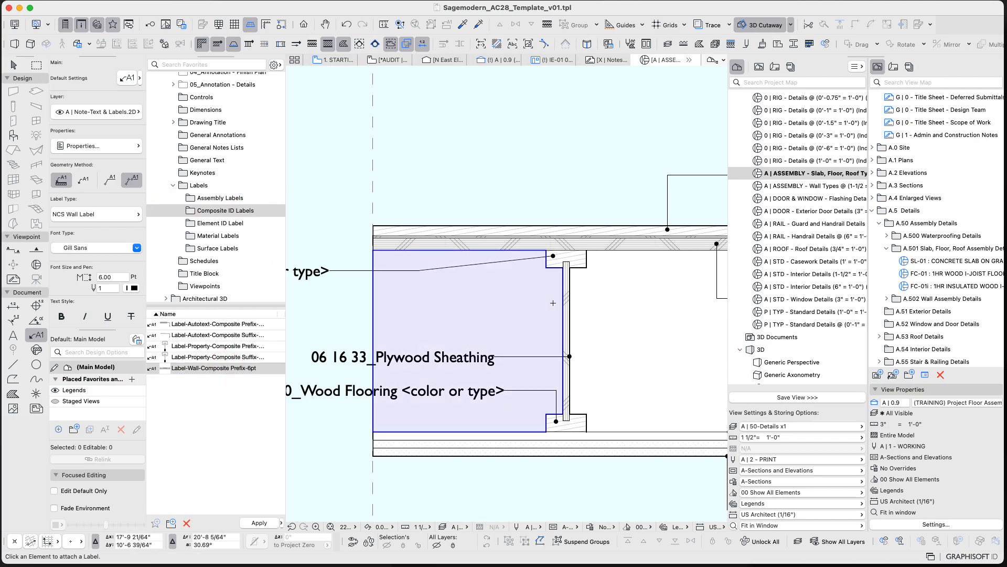
pyautogui.click(568, 303)
pyautogui.moveTo(569, 303); pyautogui.dragTo(558, 308, button='middle')
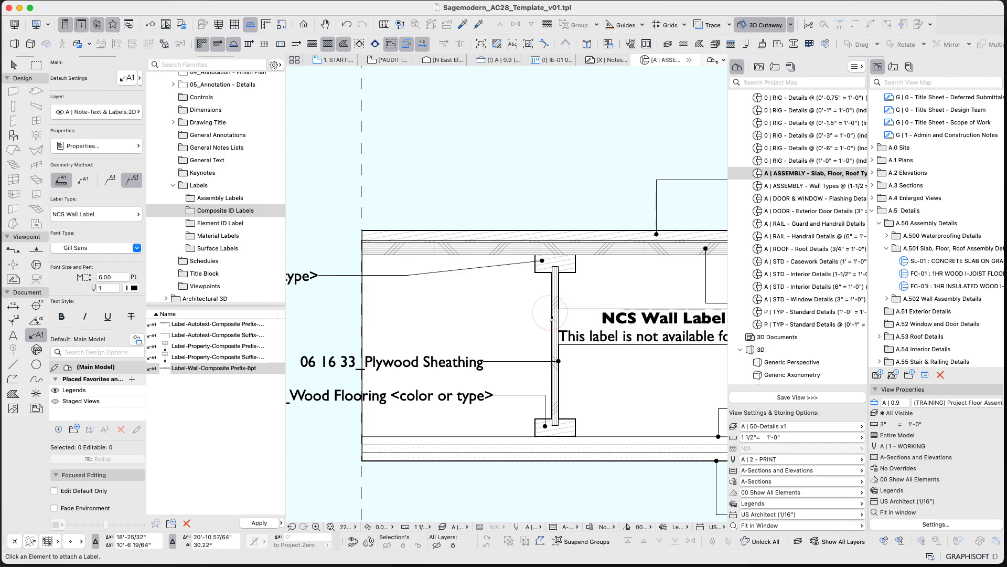
pyautogui.press('Escape')
pyautogui.click(597, 324)
pyautogui.press('Delete')
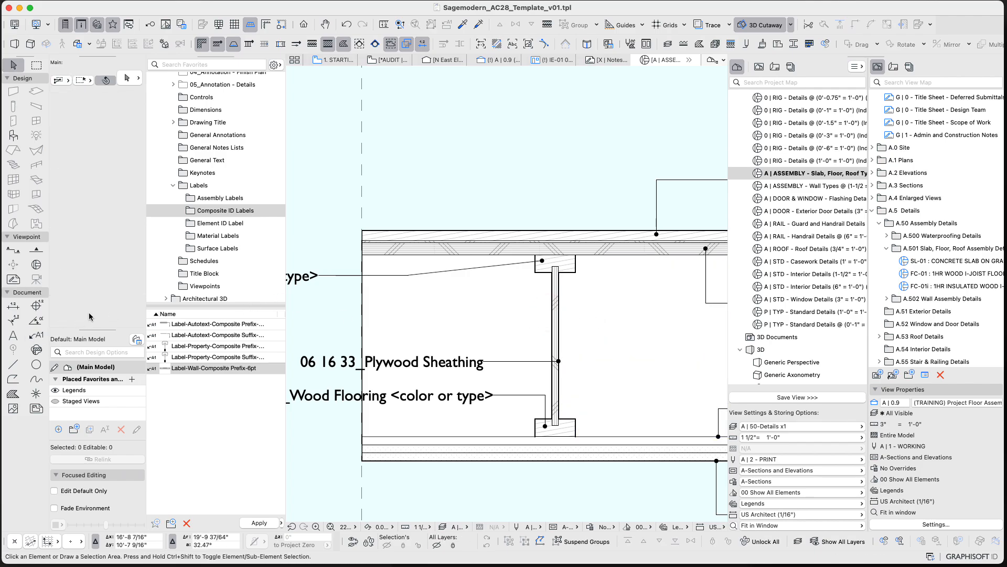
# - Try labeling the I-joist's top flange with the Label-Wall Exterior Finish ID-6pt favorite, using a leader running down and right, and remove that label
pyautogui.click(200, 225)
pyautogui.click(202, 238)
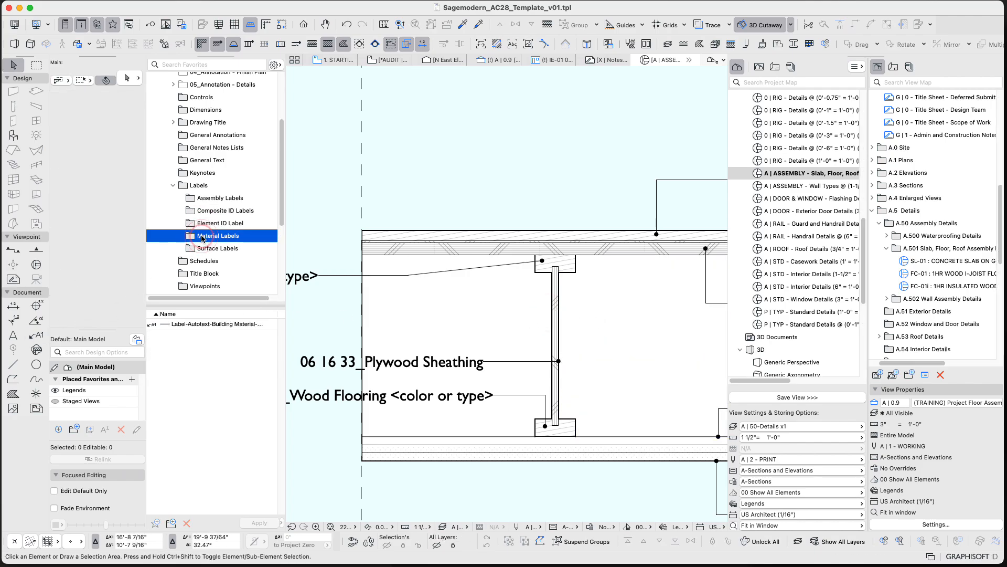
pyautogui.click(204, 249)
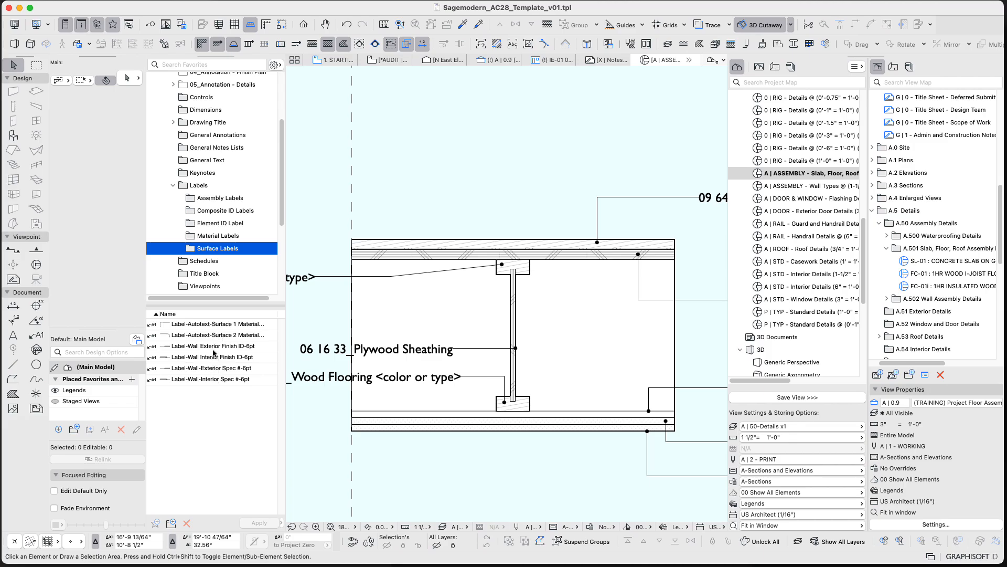
pyautogui.doubleClick(213, 347)
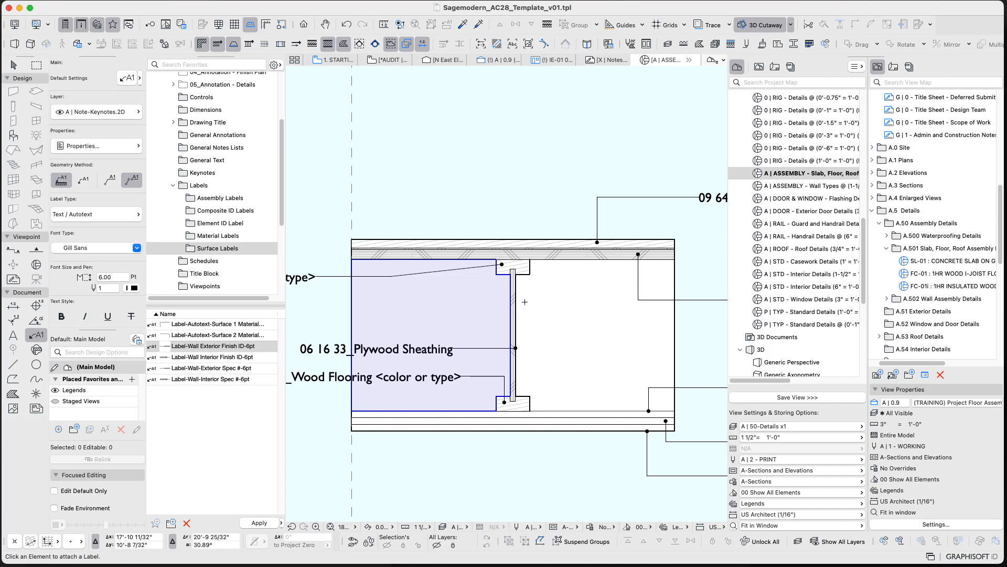
pyautogui.click(526, 267)
pyautogui.click(540, 300)
pyautogui.click(581, 301)
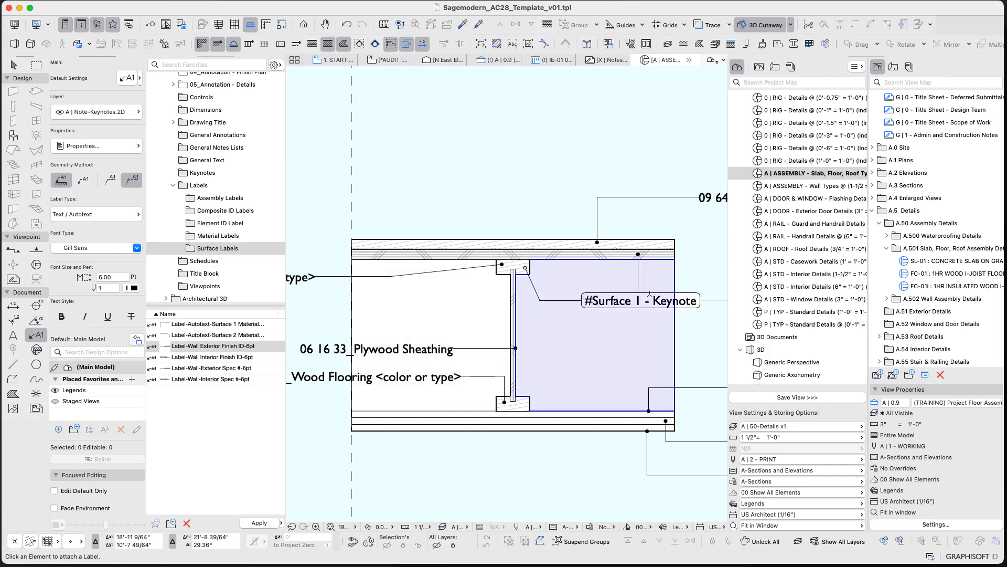
pyautogui.scroll(3, 566, 301)
pyautogui.press('Escape')
pyautogui.click(521, 301)
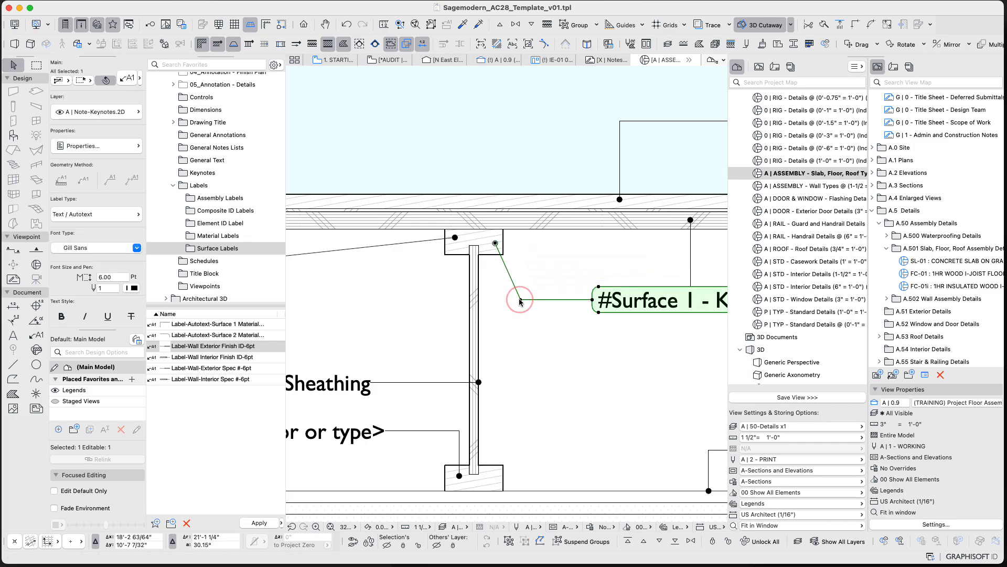
pyautogui.click(405, 341)
# - Pick up the 11 7/8" TJI joist label's settings in the FC-01 detail and apply them to the top flange label
pyautogui.scroll(-10, 405, 342)
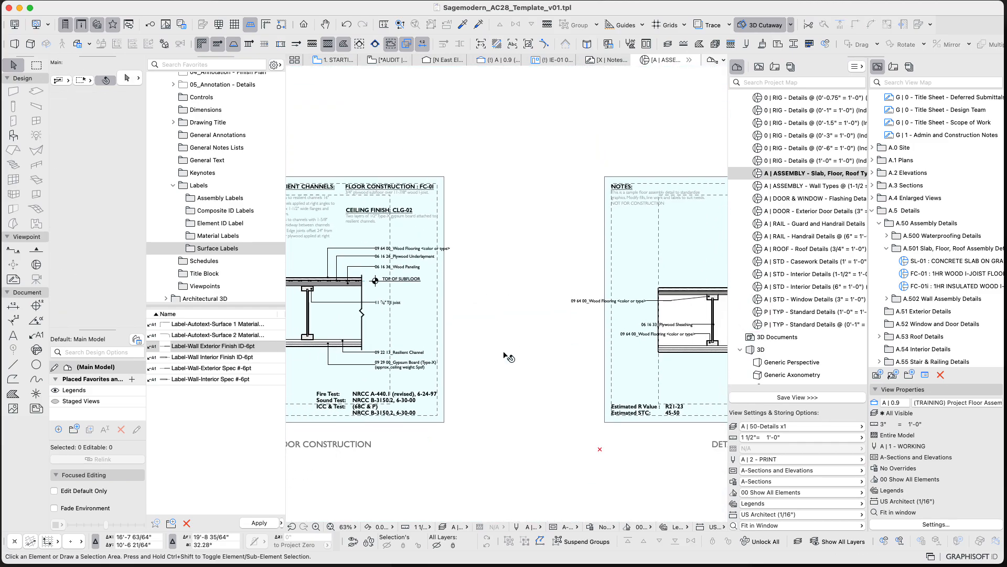
pyautogui.scroll(5, 376, 347)
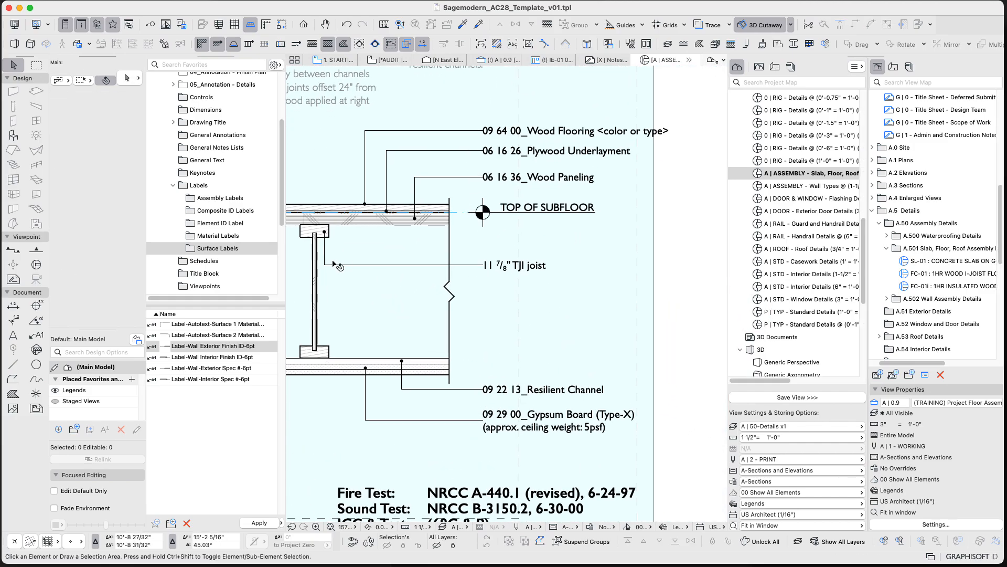
pyautogui.click(328, 268)
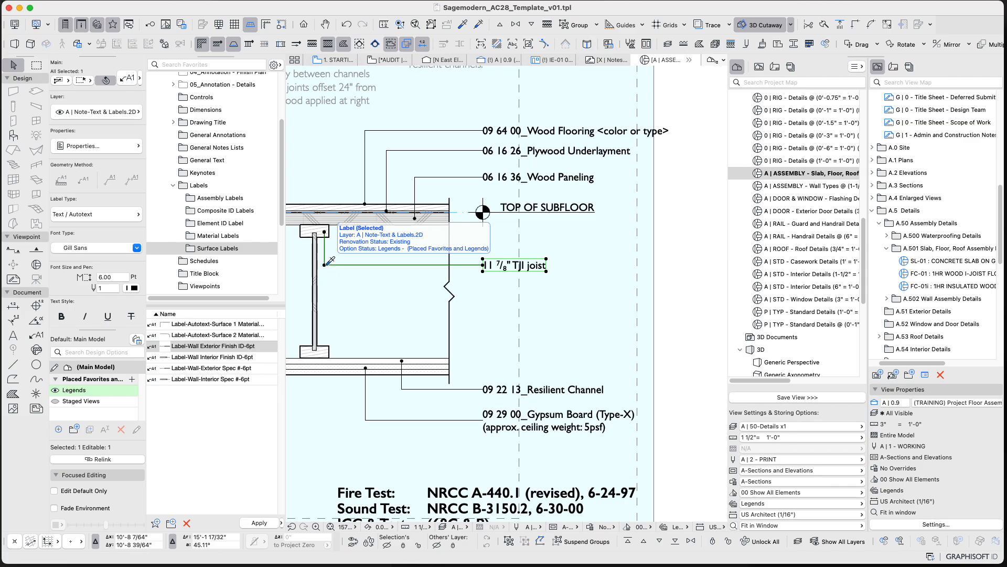
pyautogui.keyDown('alt'); pyautogui.click(327, 264); pyautogui.keyUp('alt')
pyautogui.scroll(-2, 405, 304)
pyautogui.hscroll(10, 404, 303)
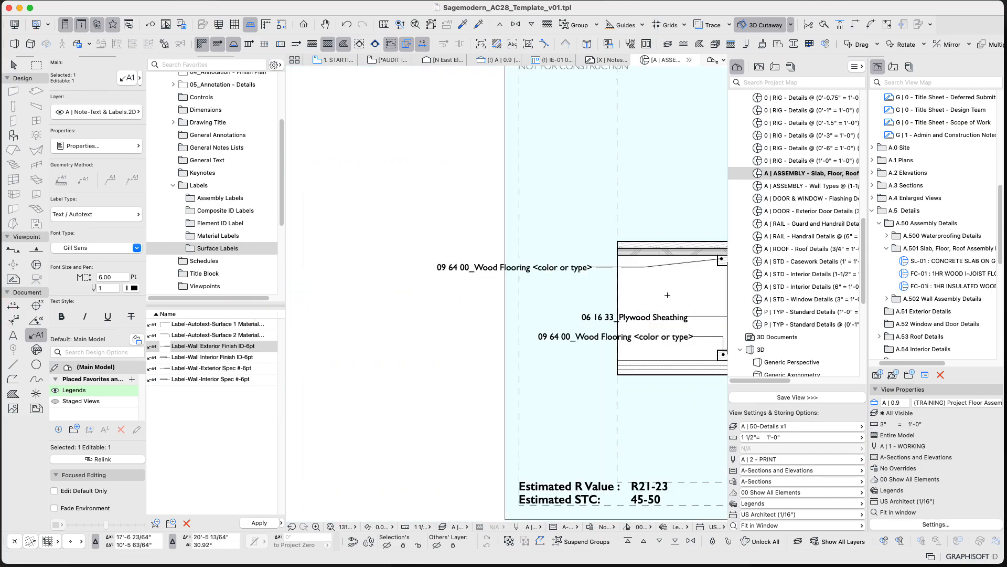
pyautogui.hscroll(5, 667, 295)
pyautogui.keyDown('alt'); pyautogui.keyDown('super'); pyautogui.click(527, 278); pyautogui.keyUp('super'); pyautogui.keyUp('alt')
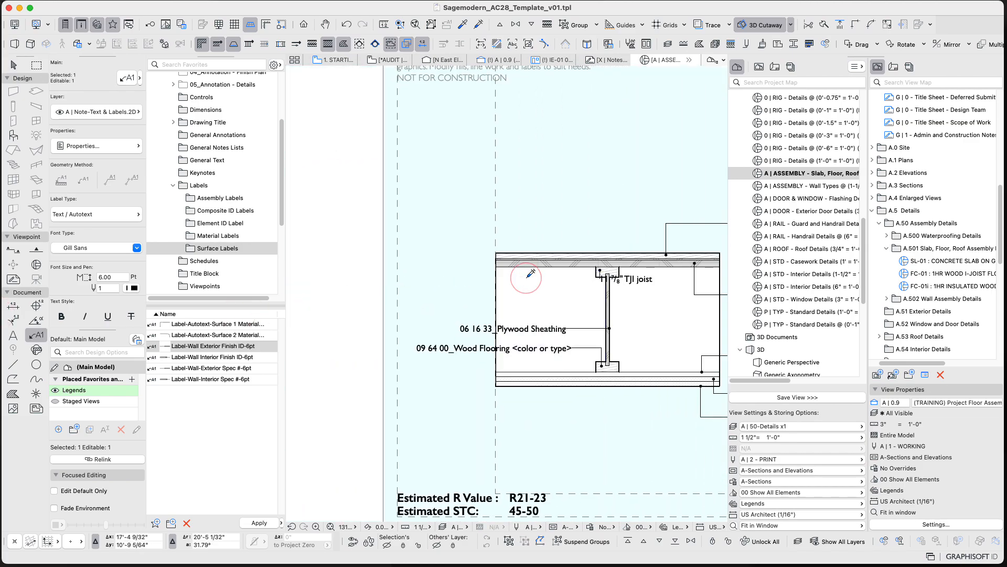
# - Move the TJI joist label's text down and right, clear of the I-joist's web
pyautogui.moveTo(619, 281); pyautogui.dragTo(551, 314, button='middle')
pyautogui.scroll(6, 535, 312)
pyautogui.press('Escape')
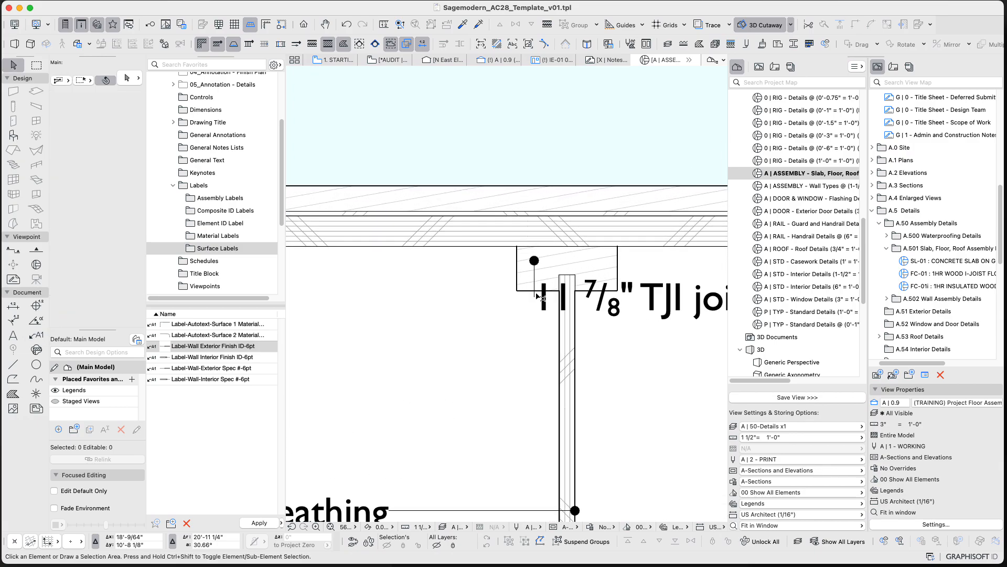
pyautogui.click(540, 297)
pyautogui.click(534, 260)
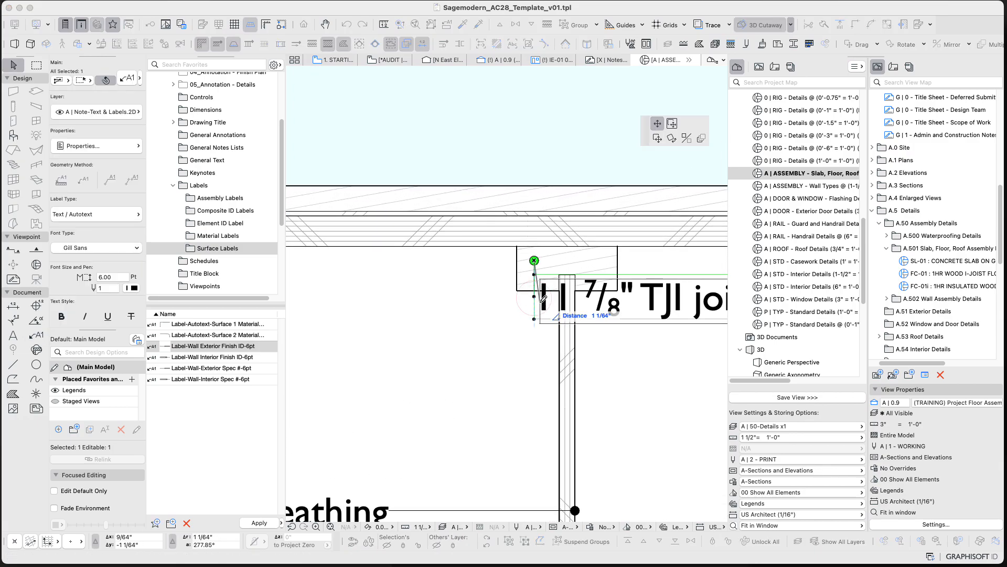
pyautogui.click(601, 360)
pyautogui.scroll(-4, 593, 361)
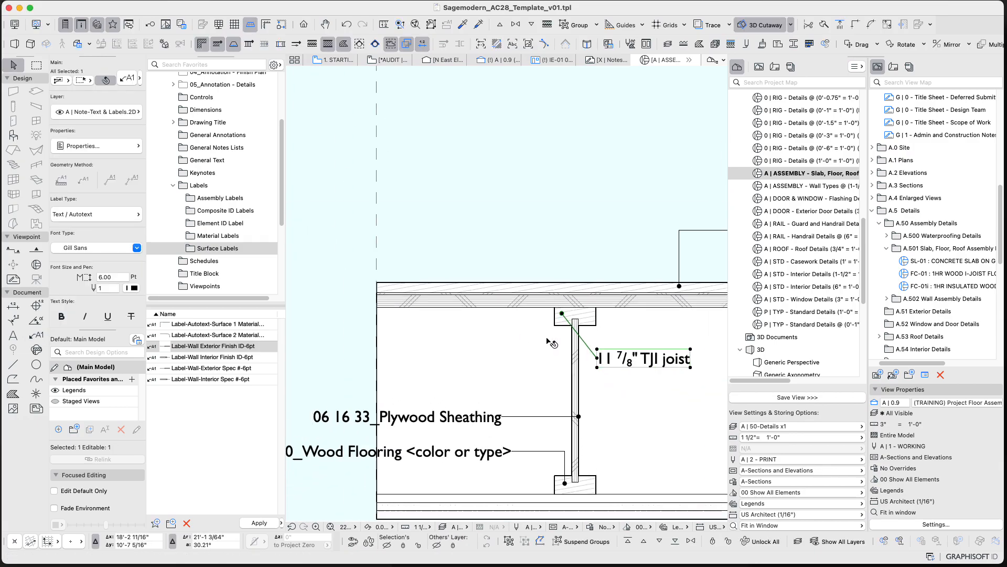
# - Inspect the layer, building material and fill settings of the I-joist's top flange, leaving them as they are
pyautogui.scroll(-4, 551, 343)
pyautogui.moveTo(604, 374); pyautogui.dragTo(515, 336, button='middle')
pyautogui.click(507, 277)
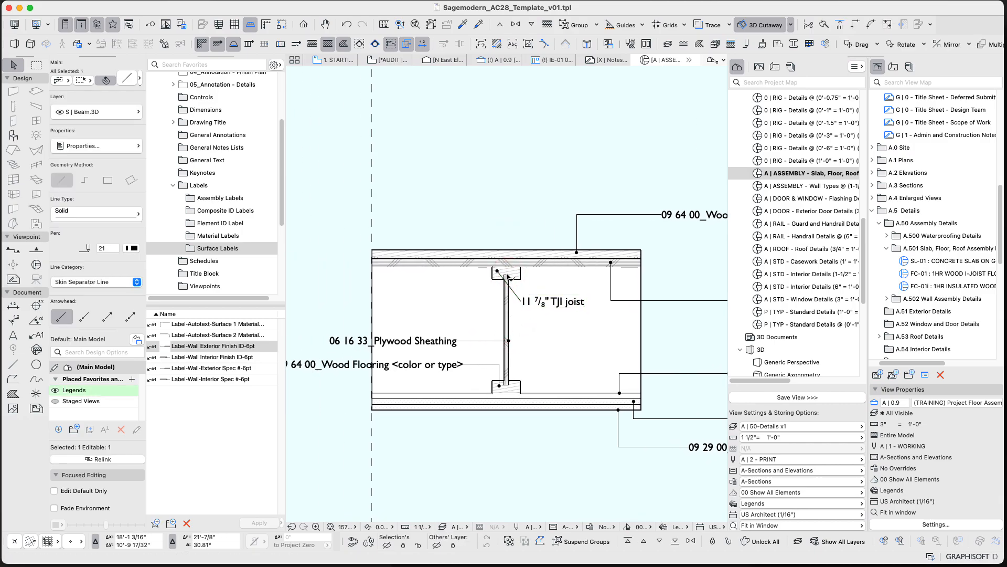
pyautogui.click(516, 275)
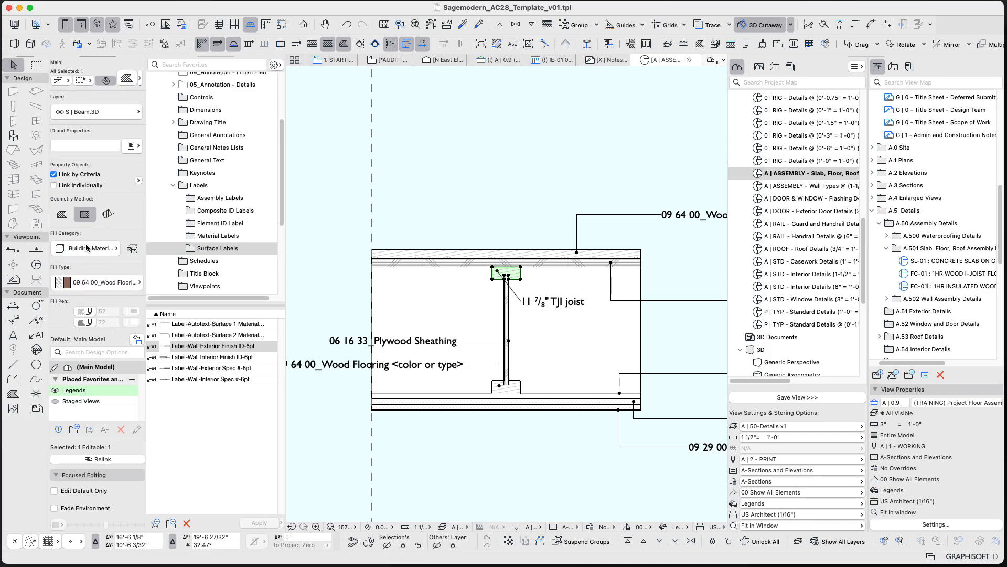
pyautogui.scroll(-5, 112, 185)
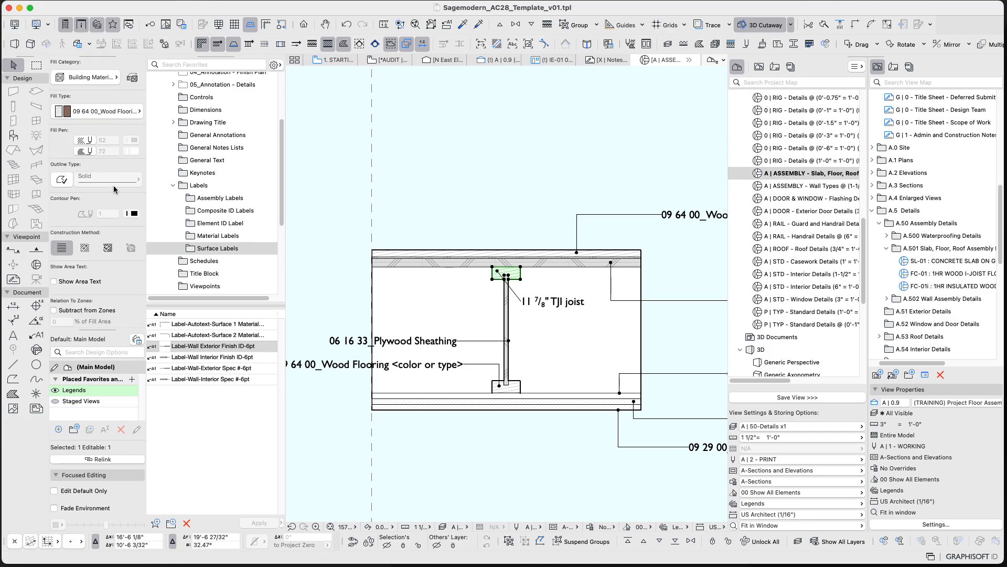
pyautogui.press('Escape')
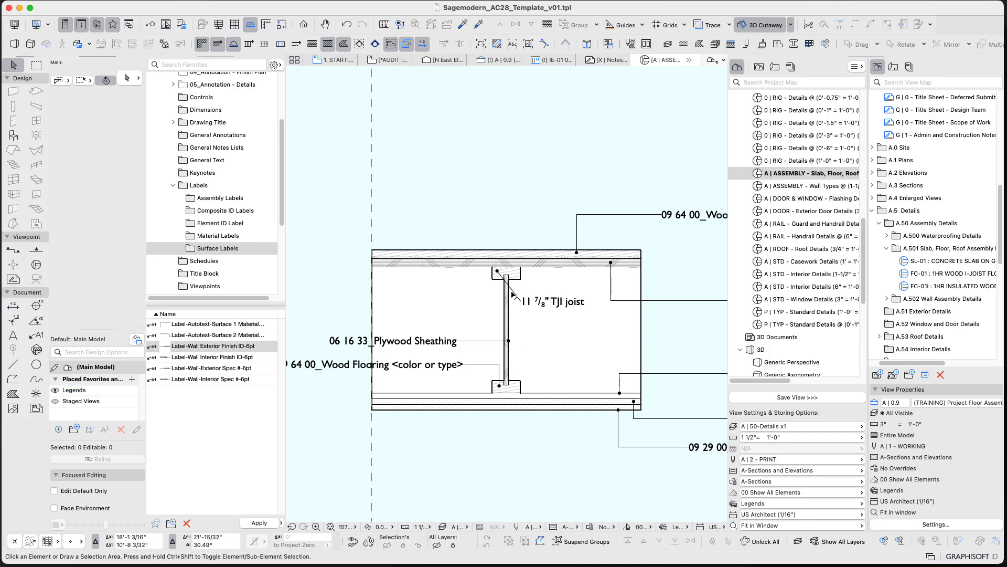
pyautogui.click(518, 274)
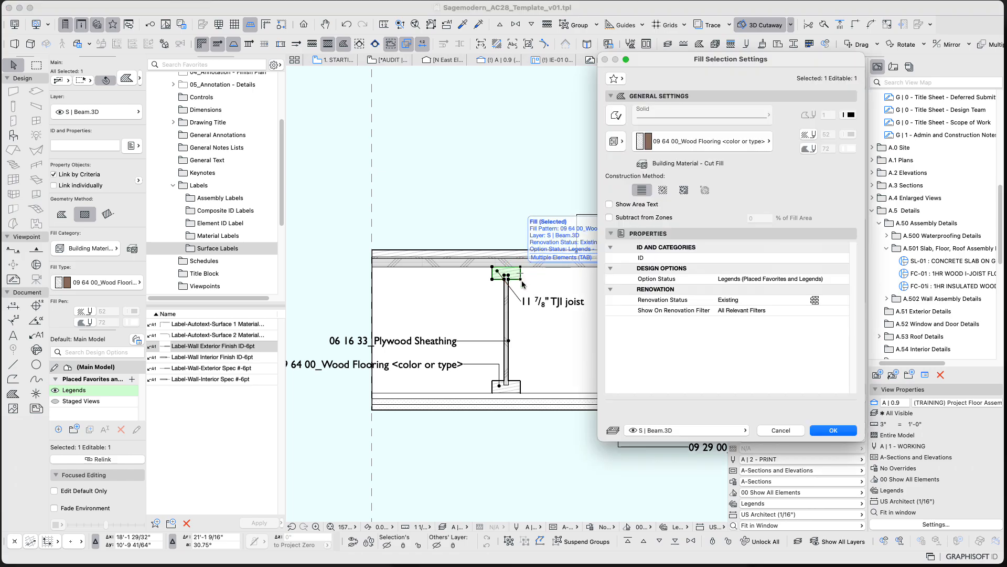
pyautogui.press('super+t')
pyautogui.click(785, 428)
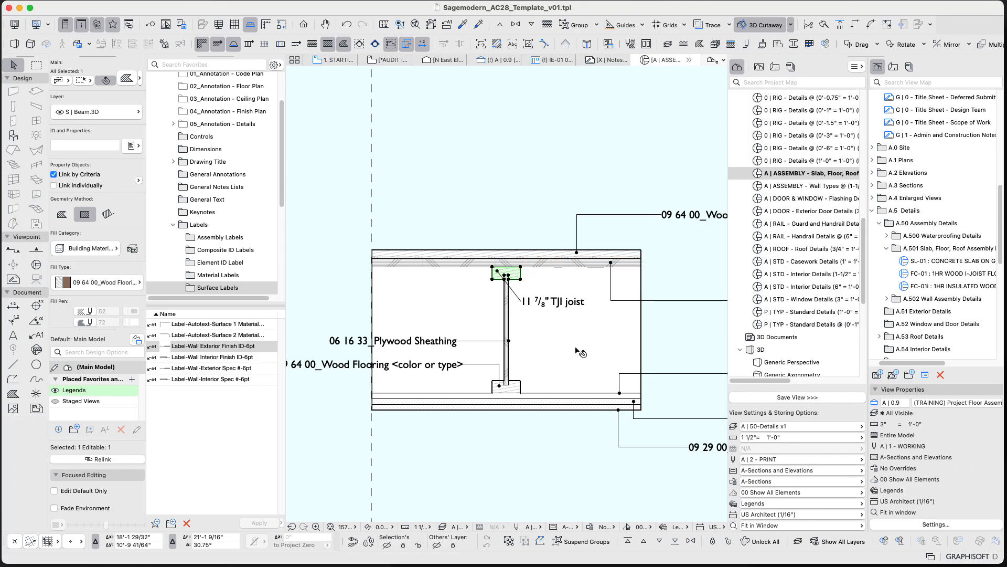
pyautogui.press('Escape')
# - Delete the web, bottom flange and TJI joist labels from the I-joist
pyautogui.click(454, 339)
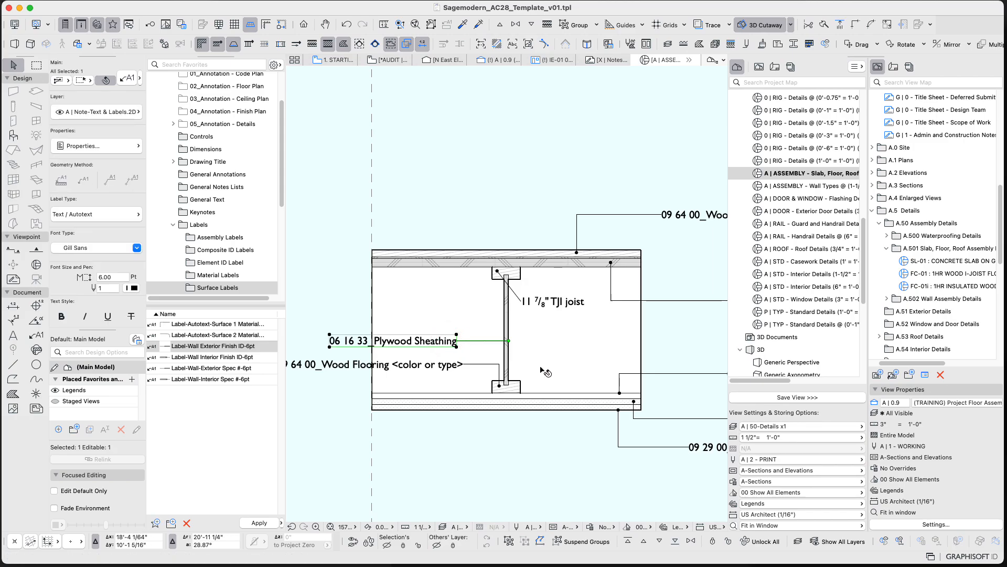
pyautogui.press('Delete')
pyautogui.click(430, 367)
pyautogui.press('Delete')
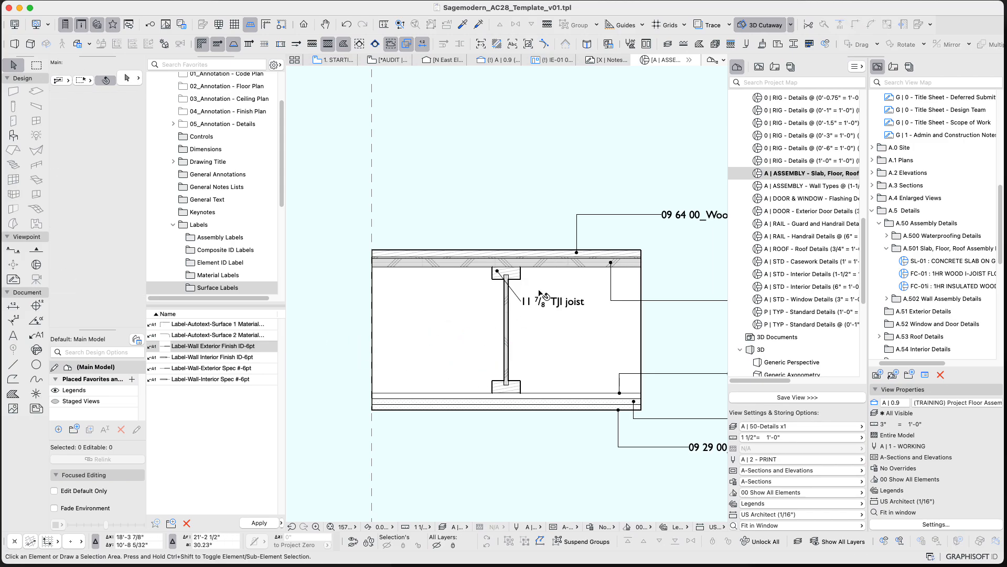
pyautogui.click(523, 302)
pyautogui.scroll(-5, 523, 307)
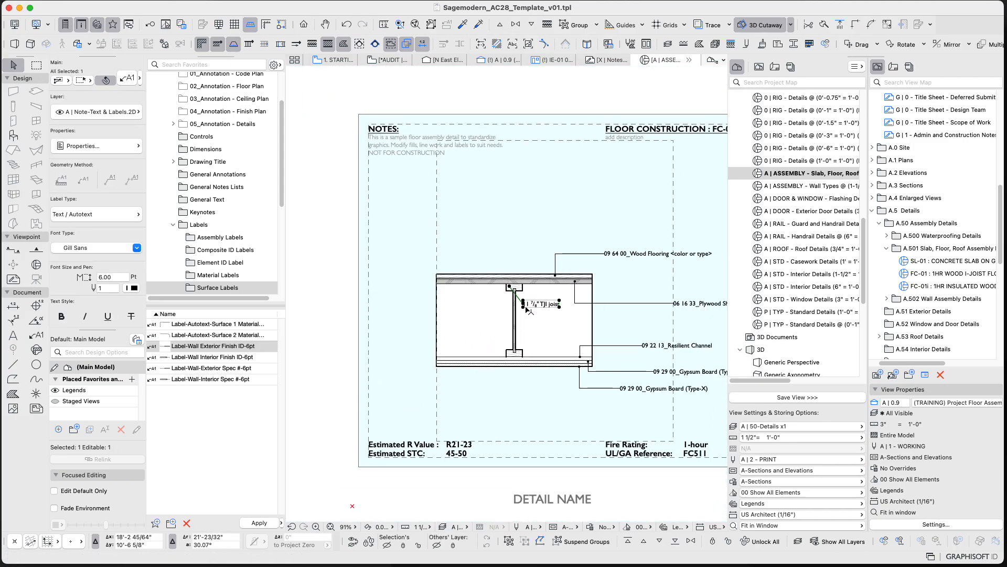
pyautogui.moveTo(524, 308); pyautogui.dragTo(452, 325, button='middle')
pyautogui.scroll(1, 452, 325)
pyautogui.press('Delete')
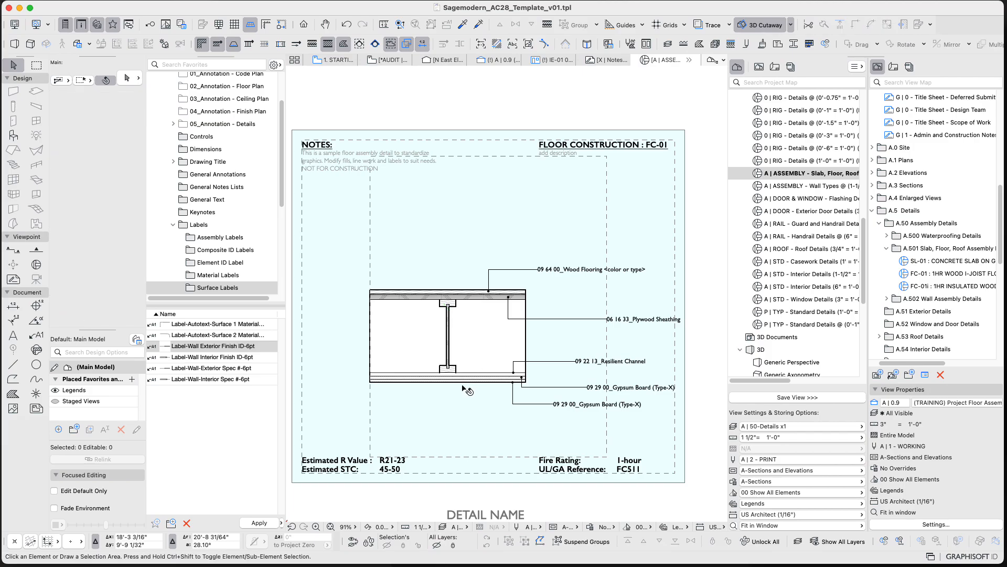
# - Examine the material labels and leaders in the finished FC-01i floor construction detail
pyautogui.scroll(-8, 450, 445)
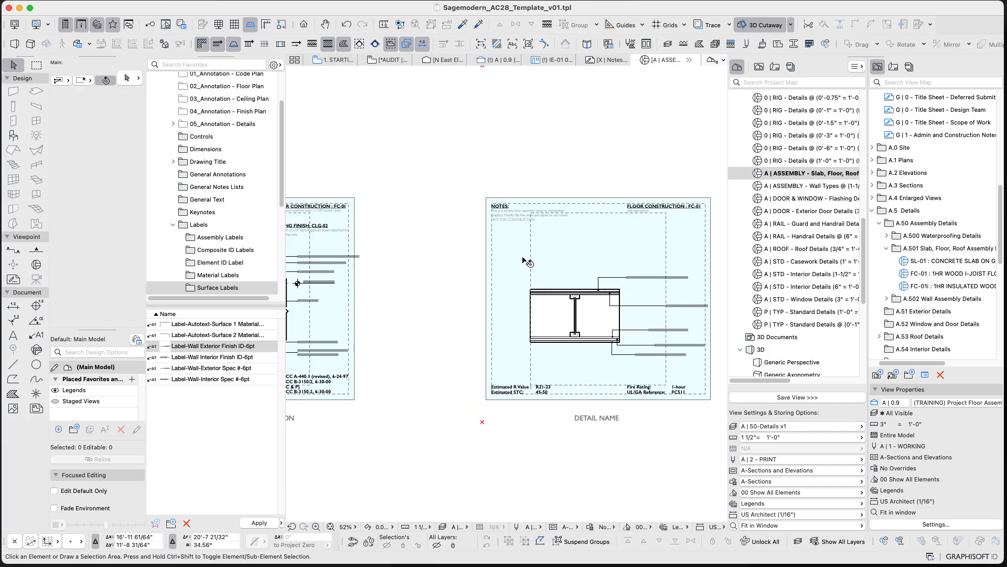
pyautogui.moveTo(317, 316); pyautogui.dragTo(462, 325, button='middle')
pyautogui.scroll(8, 462, 325)
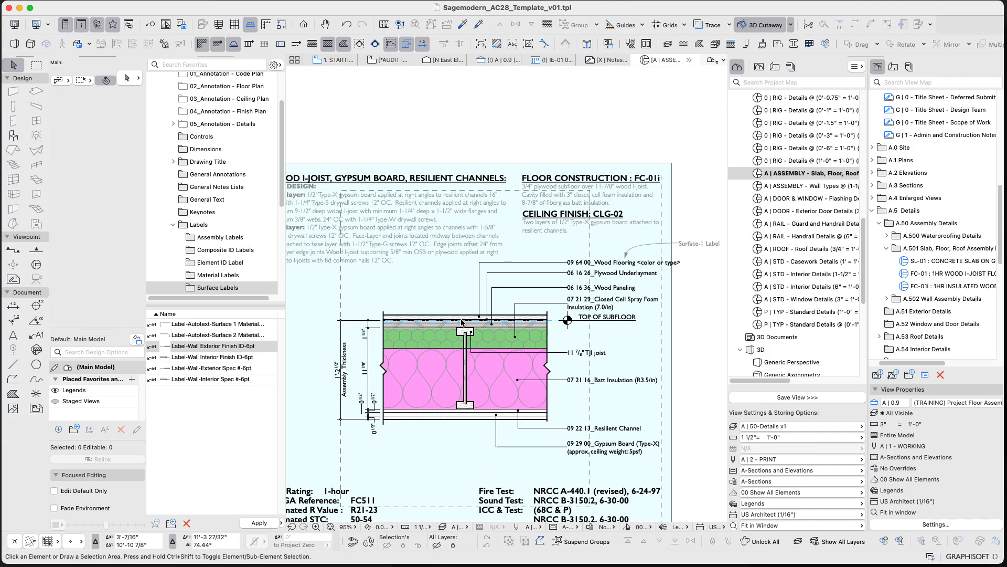
pyautogui.scroll(-2, 463, 325)
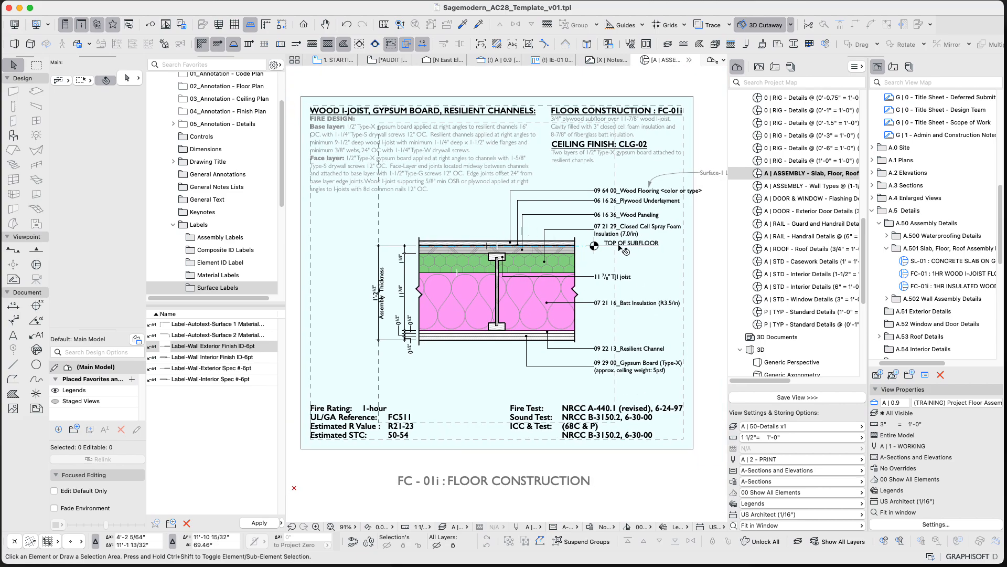
pyautogui.hscroll(3, 601, 216)
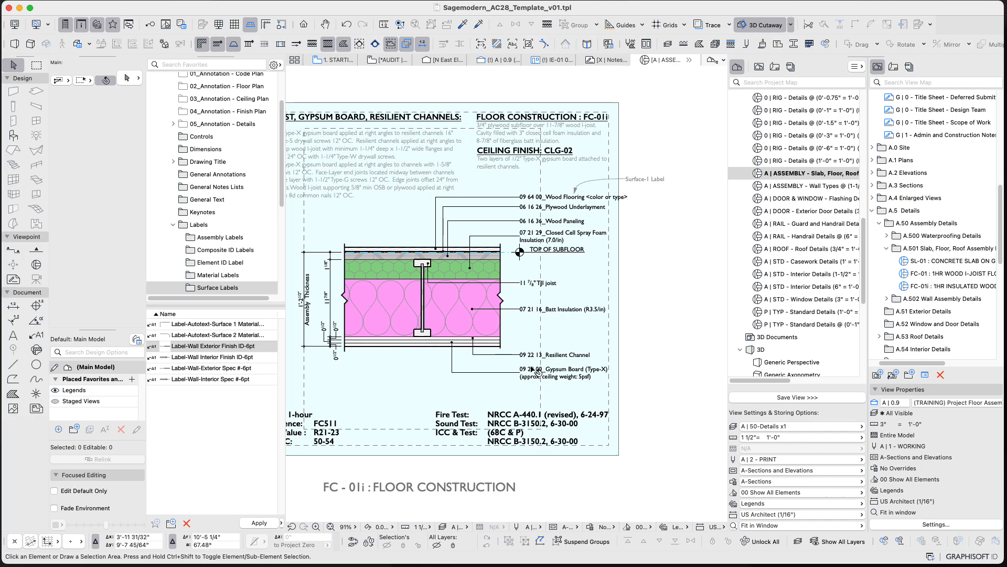
# - Read the numbered FINISH THE ASSEMBLY DETAIL instructions beside the FC-01i detail, covering labels, the new view and sheet placement
pyautogui.scroll(-5, 535, 341)
pyautogui.scroll(6, 535, 339)
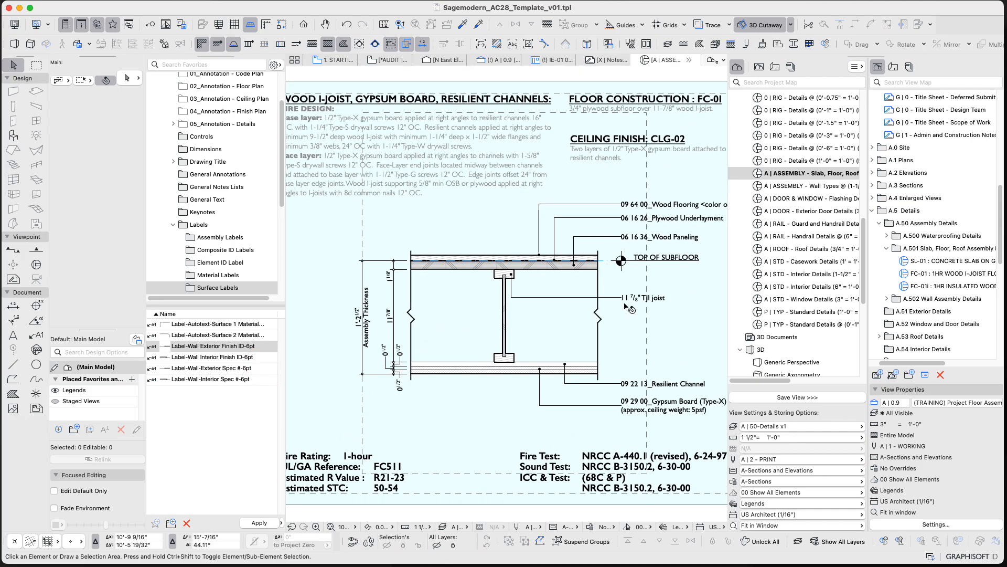
pyautogui.scroll(-6, 630, 309)
pyautogui.scroll(2, 467, 365)
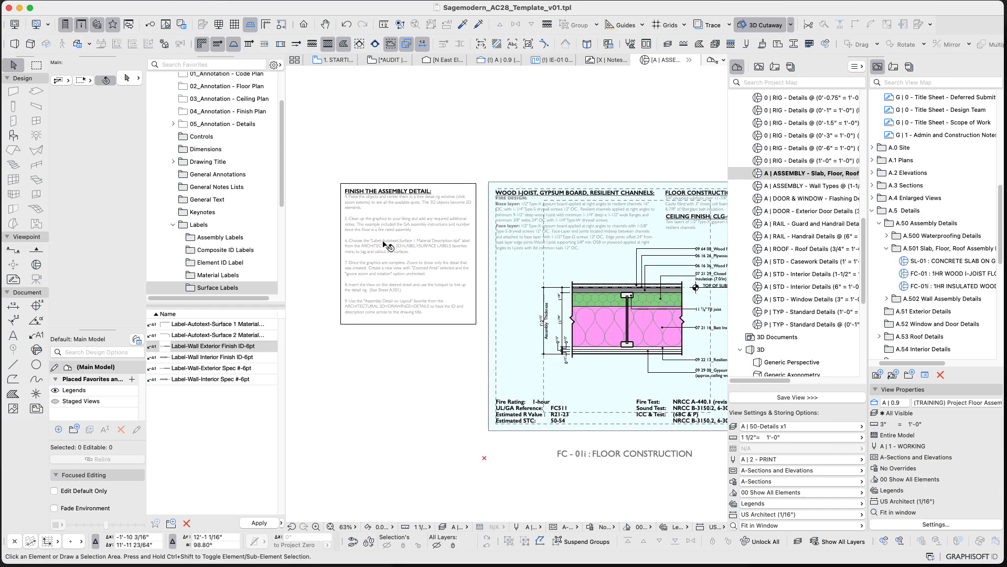
pyautogui.scroll(3, 340, 238)
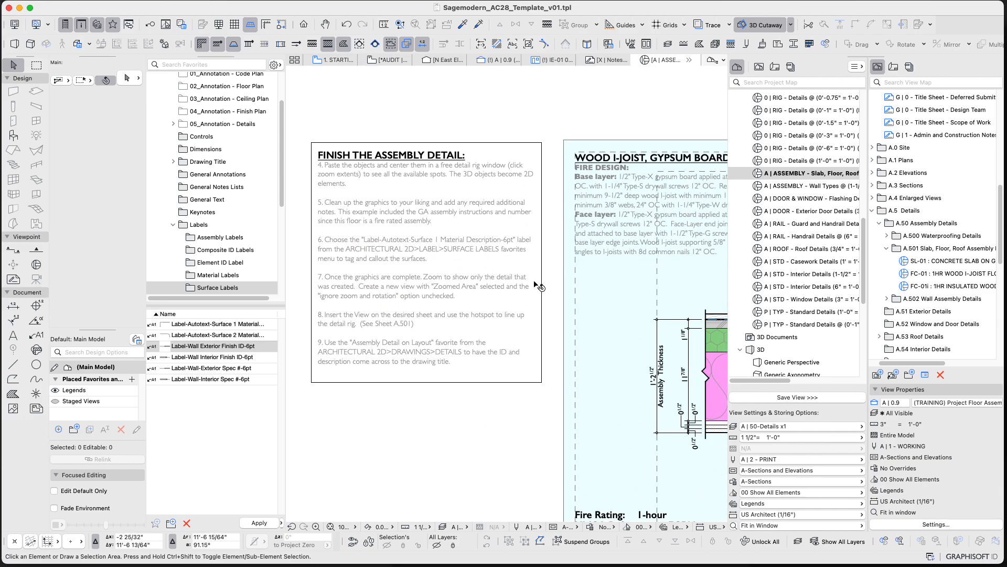
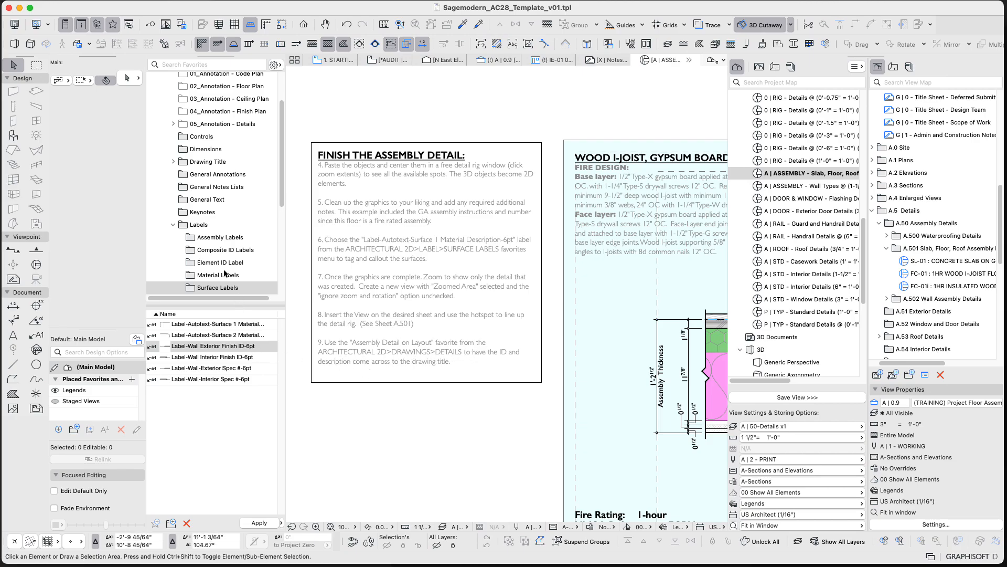
pyautogui.scroll(-3, 393, 293)
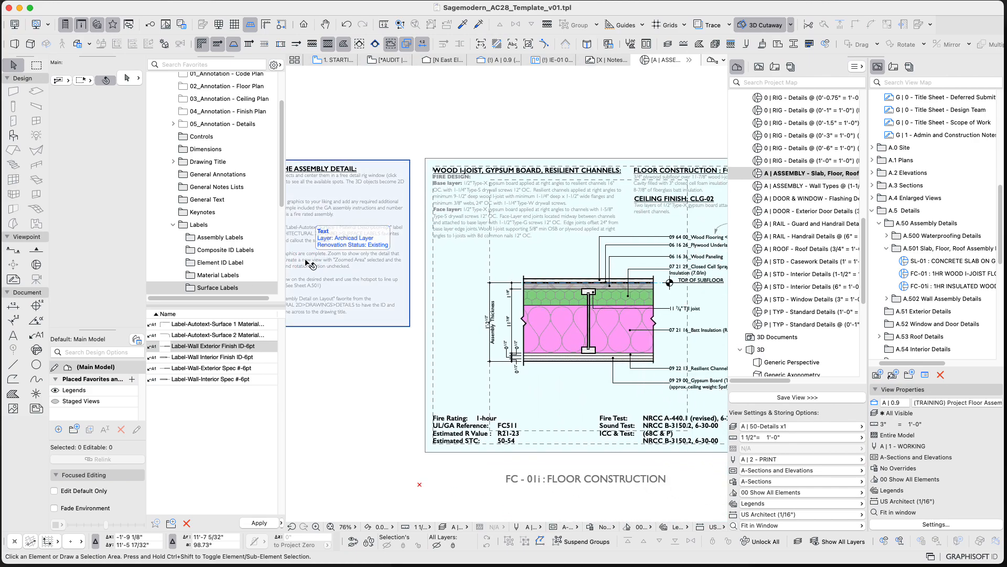
pyautogui.scroll(2, 354, 256)
pyautogui.scroll(1, 350, 253)
pyautogui.moveTo(349, 252); pyautogui.dragTo(484, 254, button='middle')
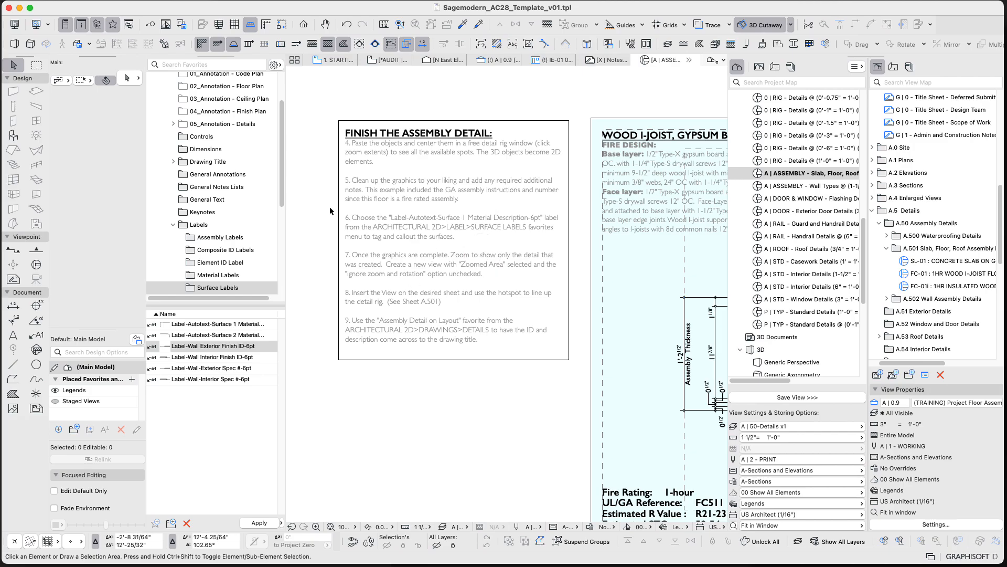
# - Examine the completed FC-01i floor construction detail, including its notes, dimensions, material labels and fire rating data
pyautogui.scroll(-1, 576, 318)
pyautogui.moveTo(575, 317)
pyautogui.mouseDown(button='middle')
pyautogui.moveTo(407, 274)
pyautogui.moveTo(302, 267)
pyautogui.mouseUp(button='middle')
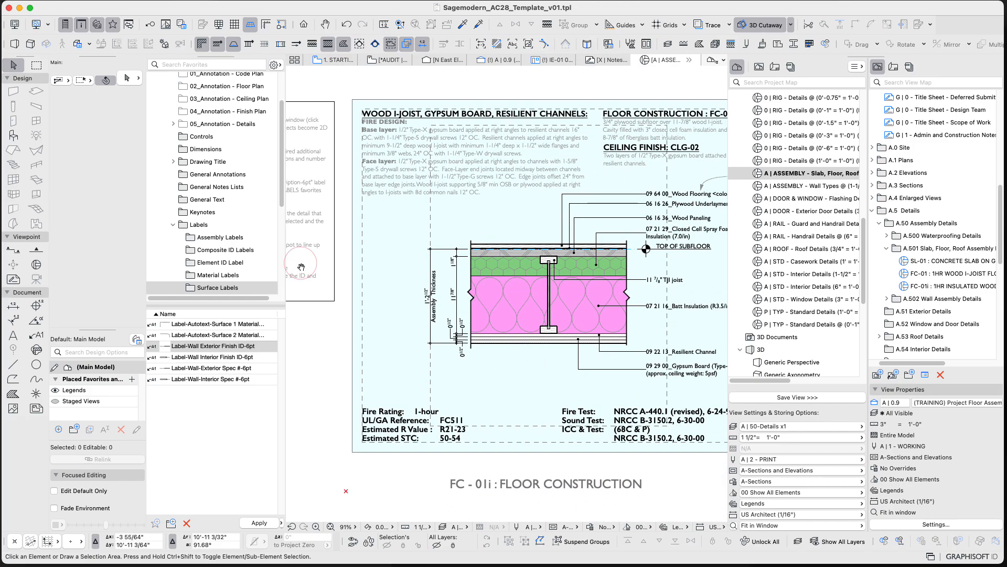
pyautogui.scroll(-1, 411, 281)
pyautogui.moveTo(393, 274); pyautogui.dragTo(355, 278, button='middle')
pyautogui.scroll(2, 514, 270)
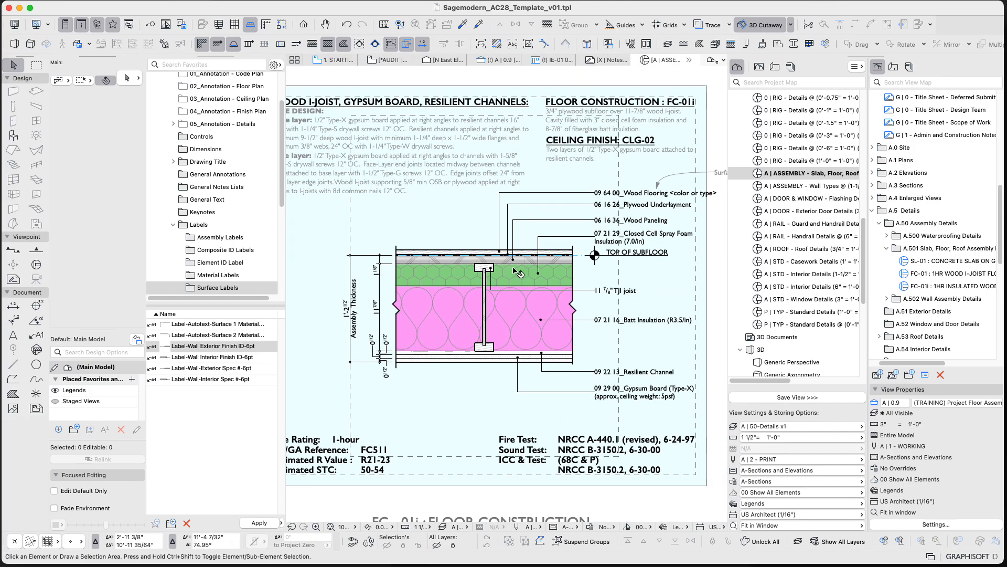
pyautogui.scroll(-1, 517, 273)
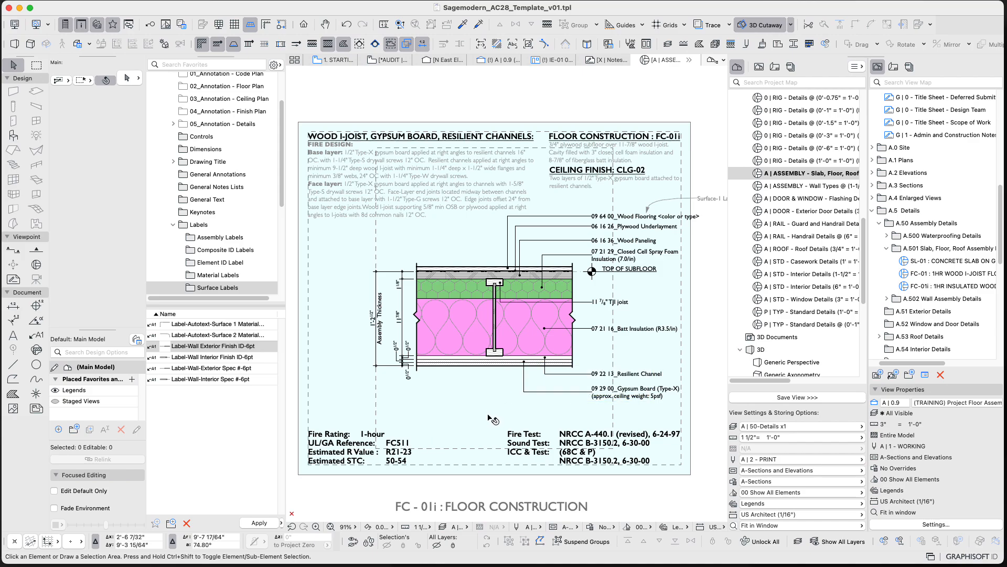
pyautogui.scroll(-1, 509, 418)
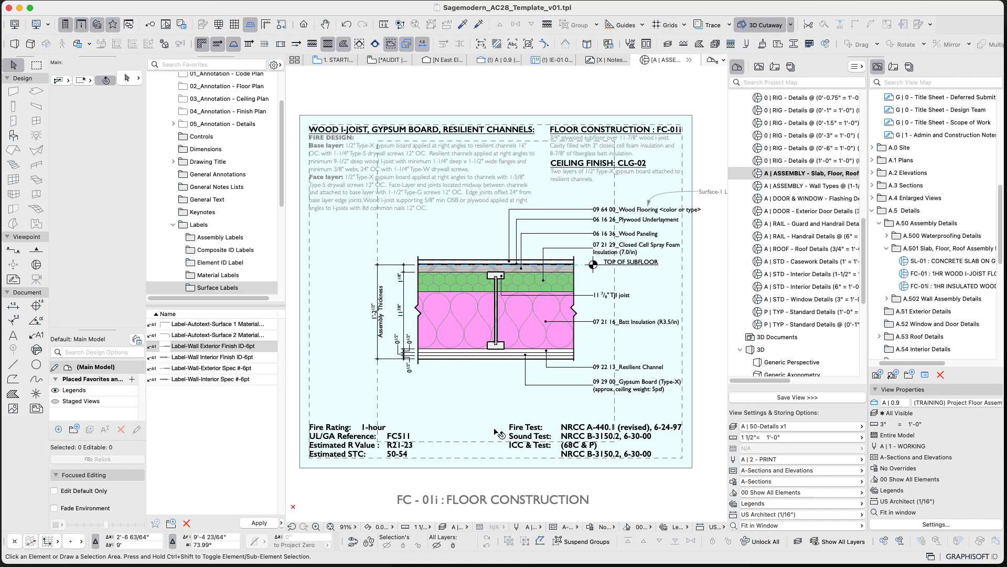
# - Preview the FC-01i detail with the A | 2 - PRINT pen set, and switch back to A | 1 - WORKING
pyautogui.click(455, 527)
pyautogui.click(371, 521)
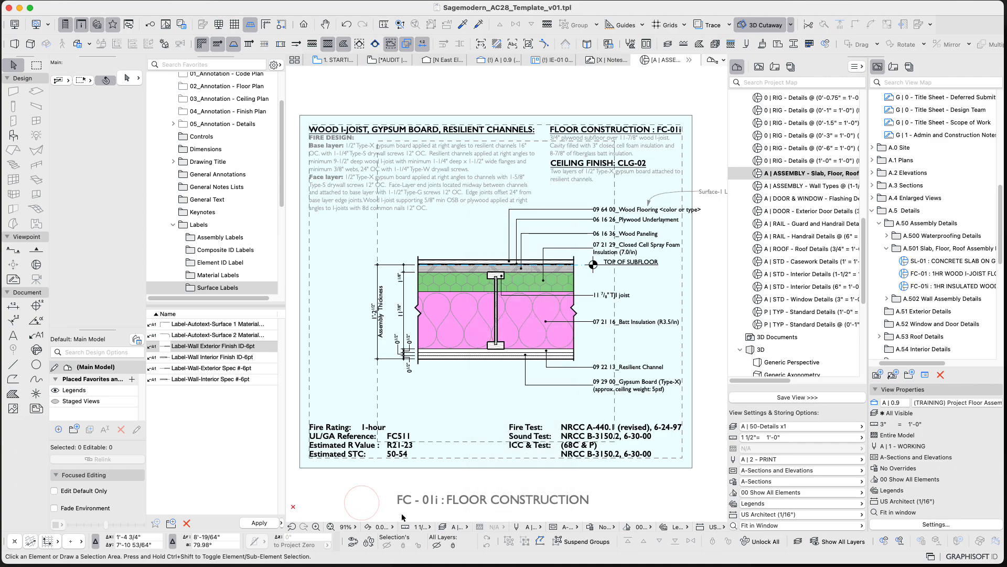
pyautogui.click(535, 527)
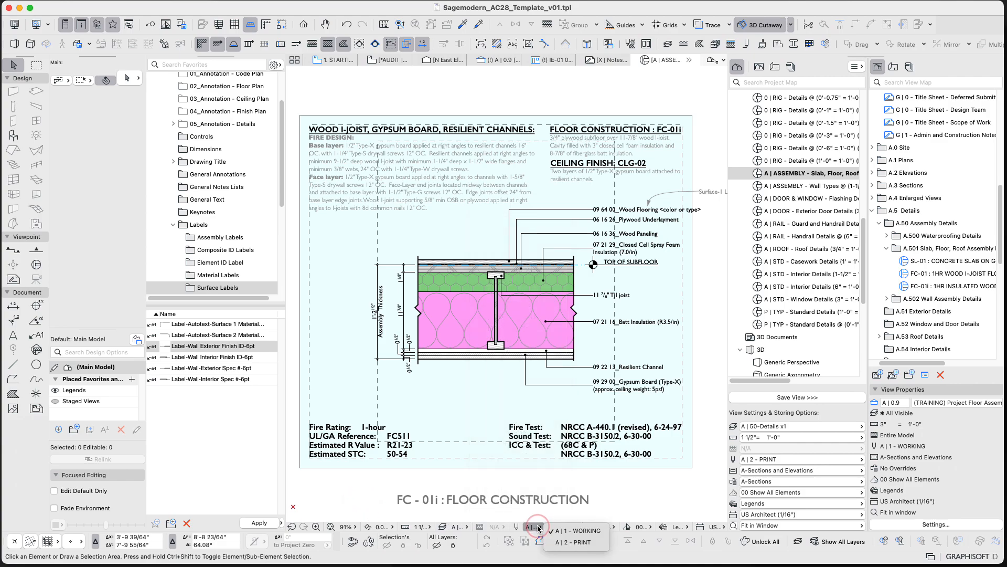
pyautogui.click(560, 542)
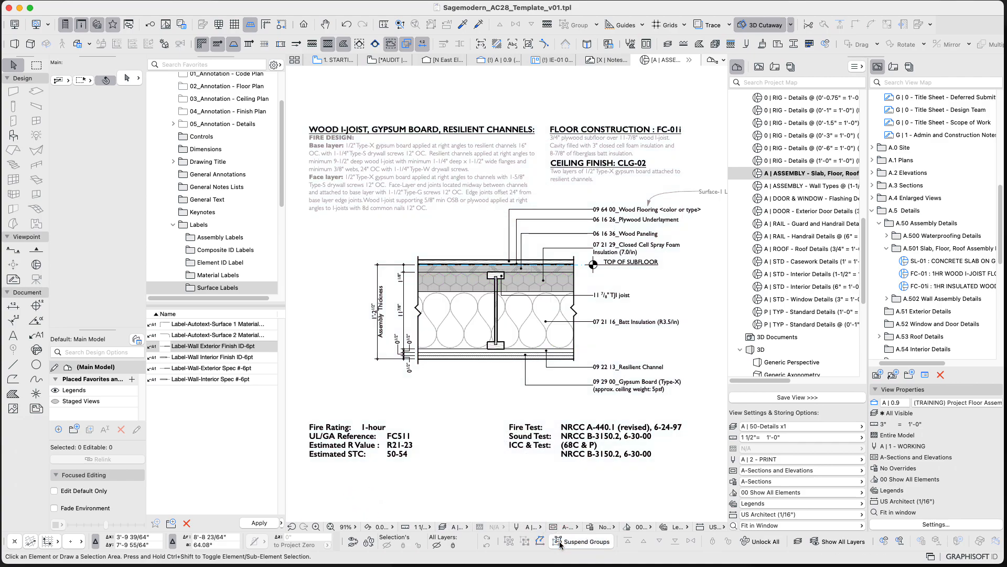
pyautogui.click(535, 527)
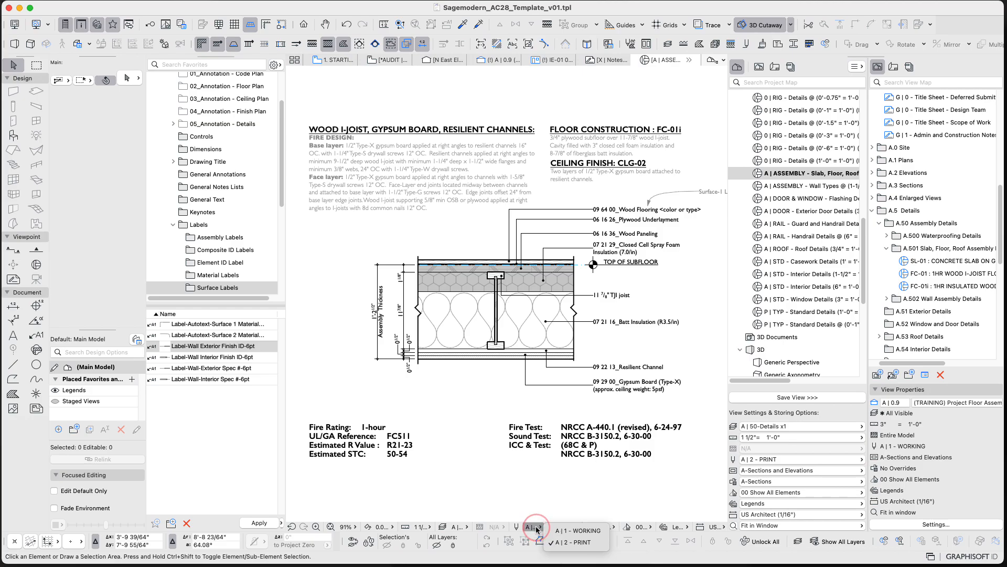
pyautogui.click(587, 529)
# - Look through the independent details in the Project Map and their scales, including the RIG and ASSEMBLY entries
pyautogui.scroll(-10, 626, 442)
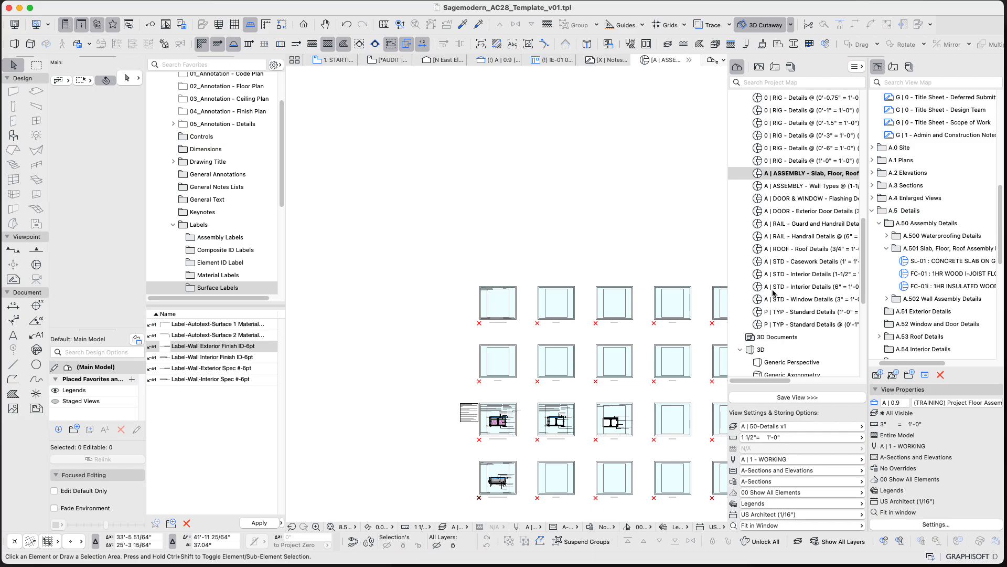
pyautogui.scroll(1, 832, 185)
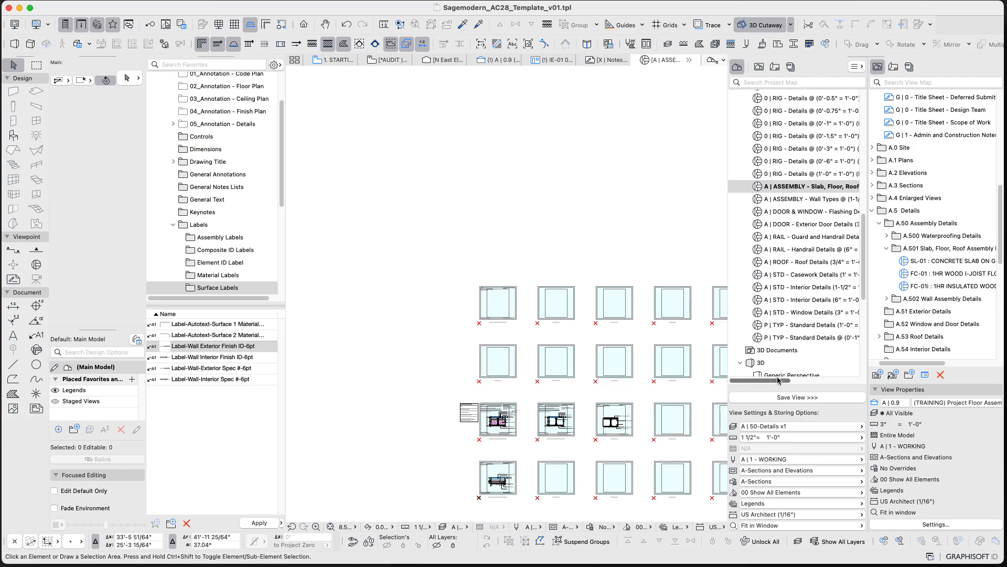
pyautogui.moveTo(778, 380); pyautogui.dragTo(834, 380)
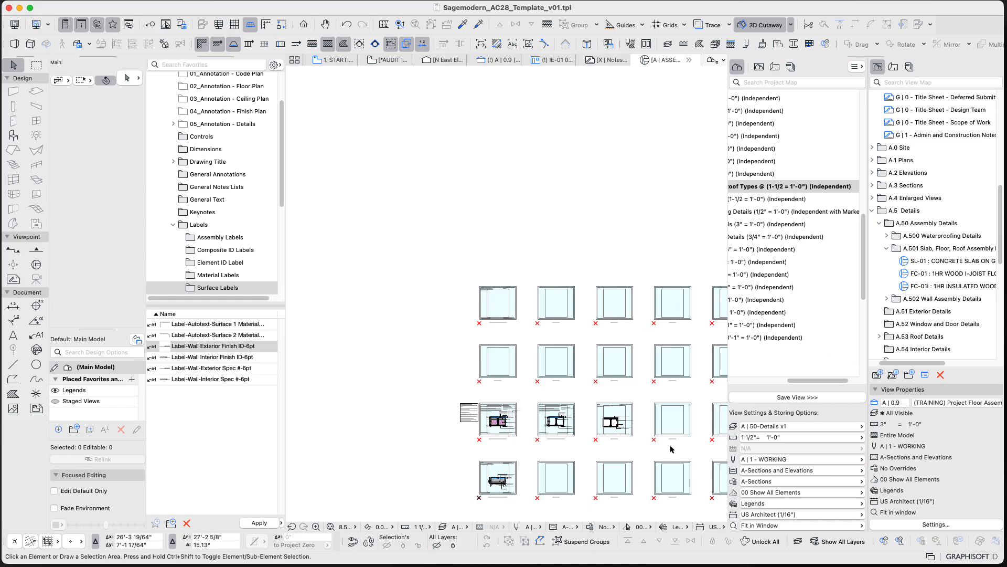
pyautogui.moveTo(819, 380); pyautogui.dragTo(790, 380)
pyautogui.scroll(-5, 607, 464)
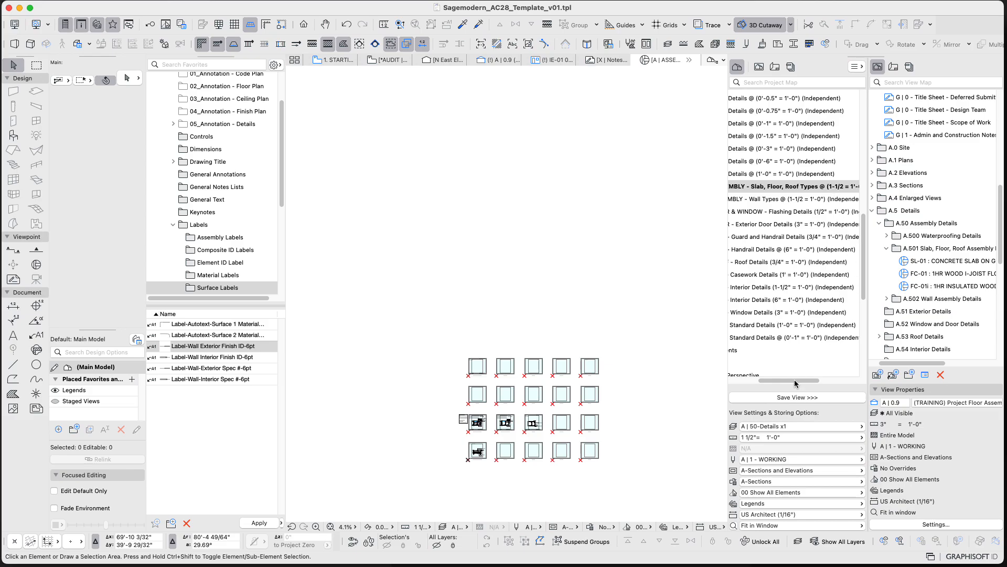
pyautogui.moveTo(796, 383); pyautogui.dragTo(767, 383)
pyautogui.scroll(5, 823, 191)
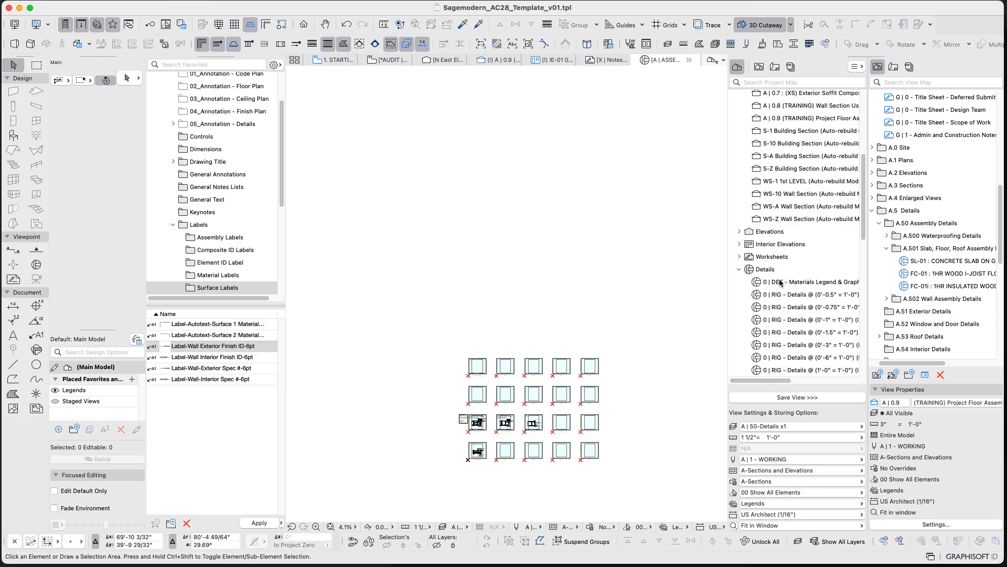
pyautogui.scroll(-4, 780, 282)
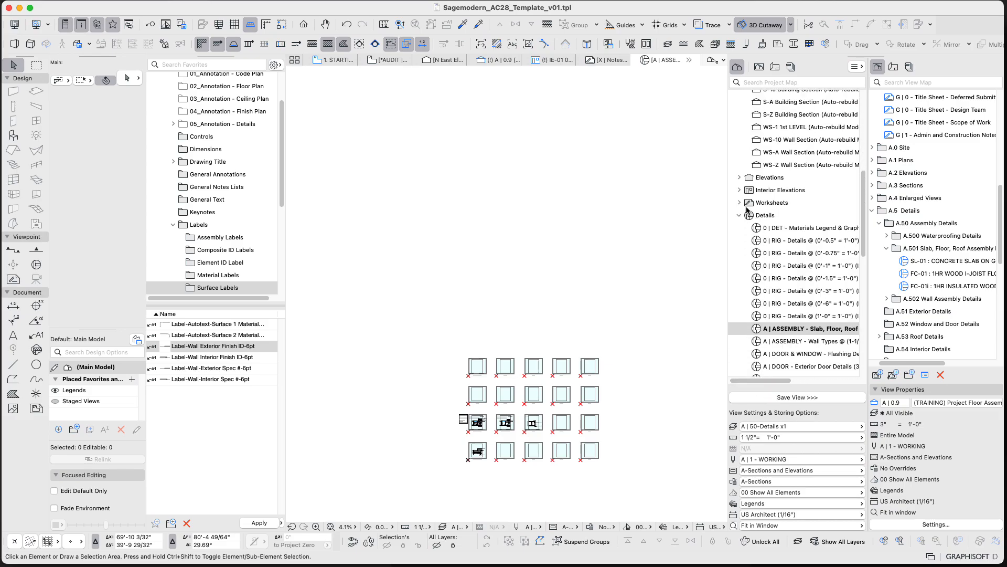
pyautogui.click(739, 215)
pyautogui.click(740, 216)
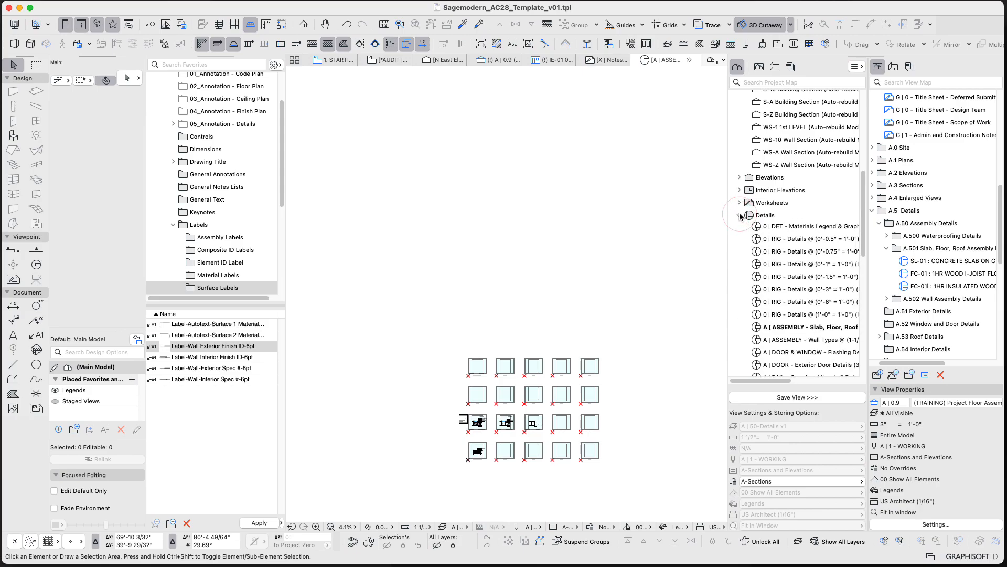
pyautogui.scroll(-4, 788, 341)
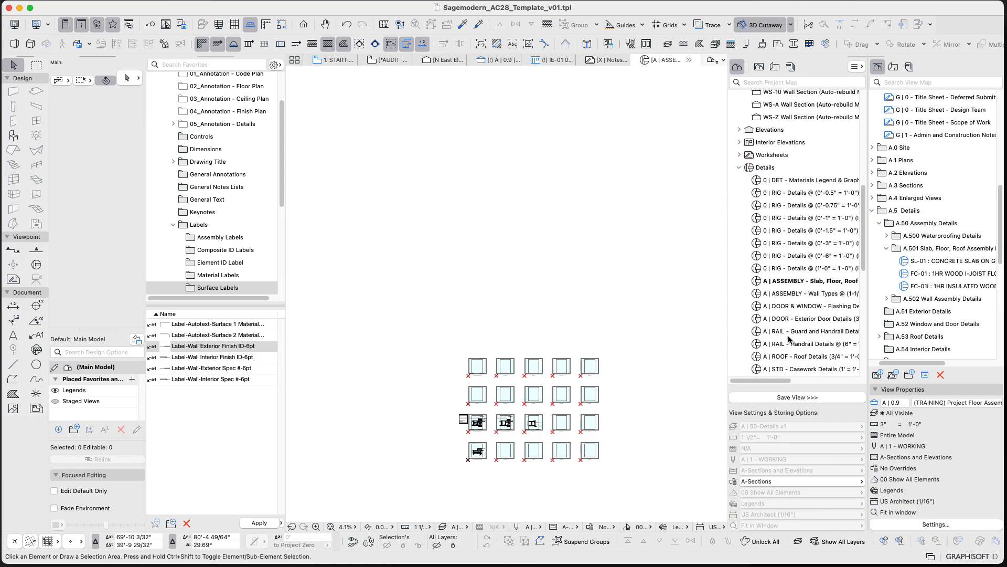
pyautogui.hscroll(2, 768, 386)
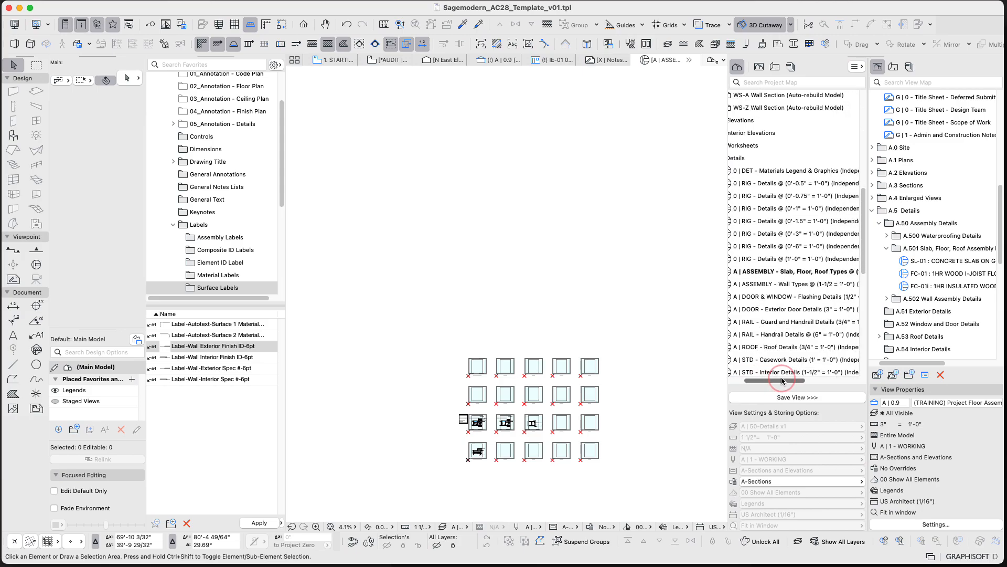
pyautogui.scroll(5, 540, 431)
pyautogui.scroll(6, 540, 430)
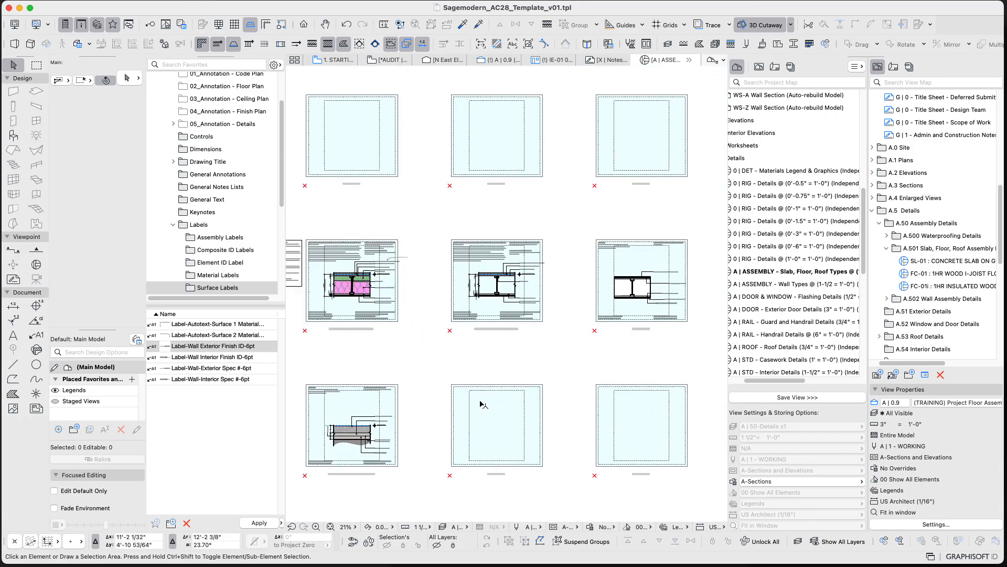
pyautogui.doubleClick(809, 221)
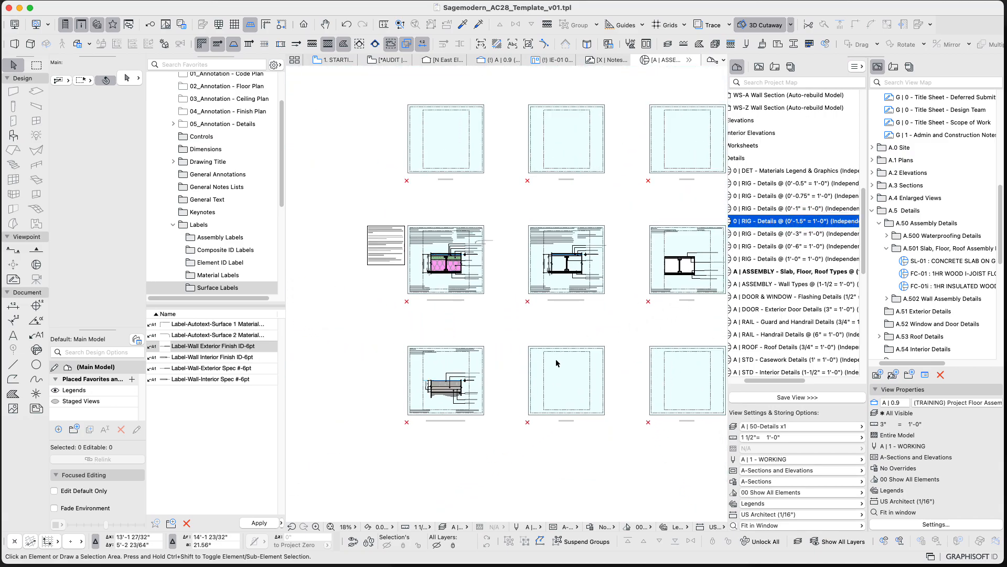
# - Review the filled and empty detail frames of the assembly drawing and frame the FC-01 floor construction detail in the window
pyautogui.scroll(2, 431, 420)
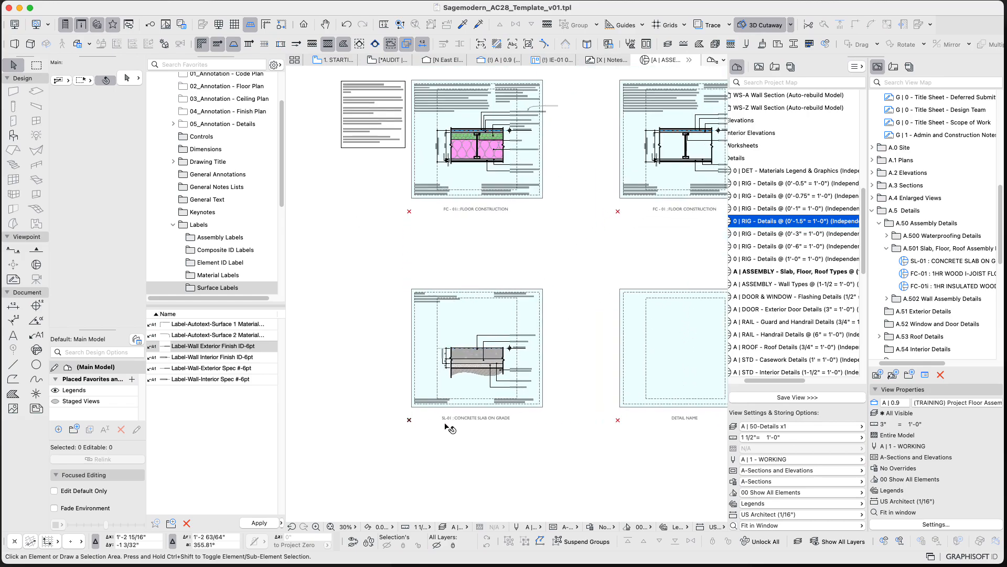
pyautogui.scroll(2, 449, 422)
pyautogui.scroll(-4, 463, 445)
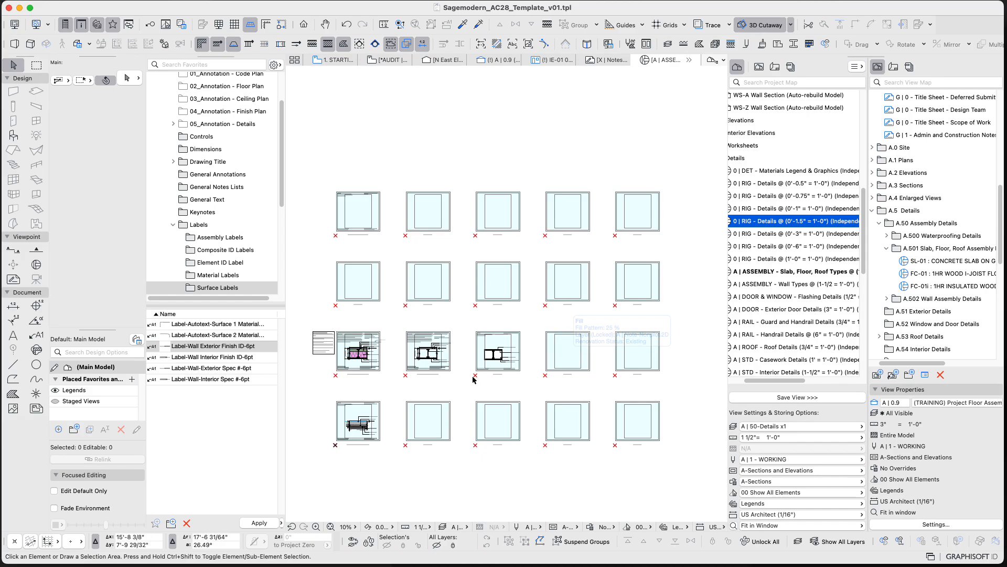
pyautogui.scroll(4, 525, 389)
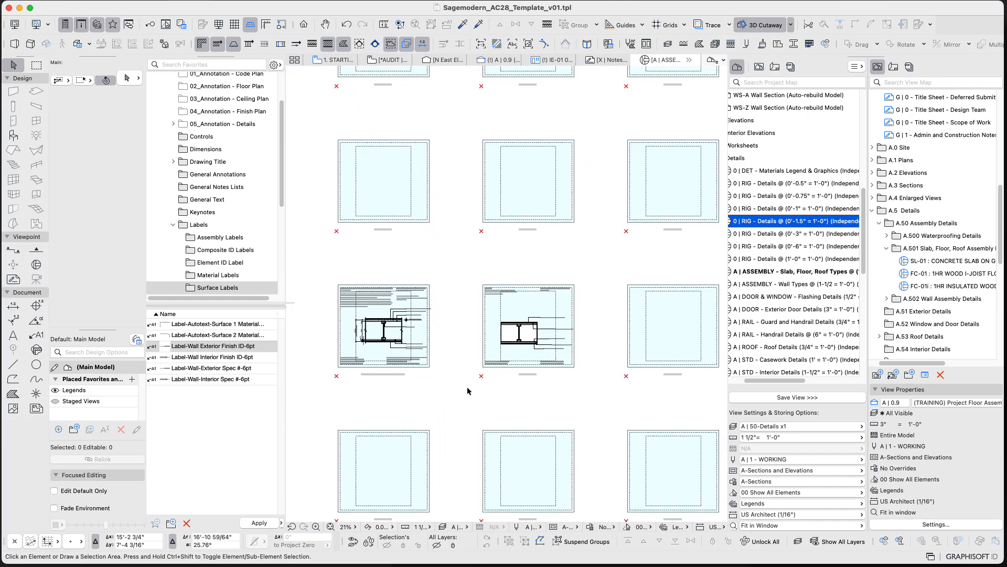
pyautogui.scroll(2, 376, 384)
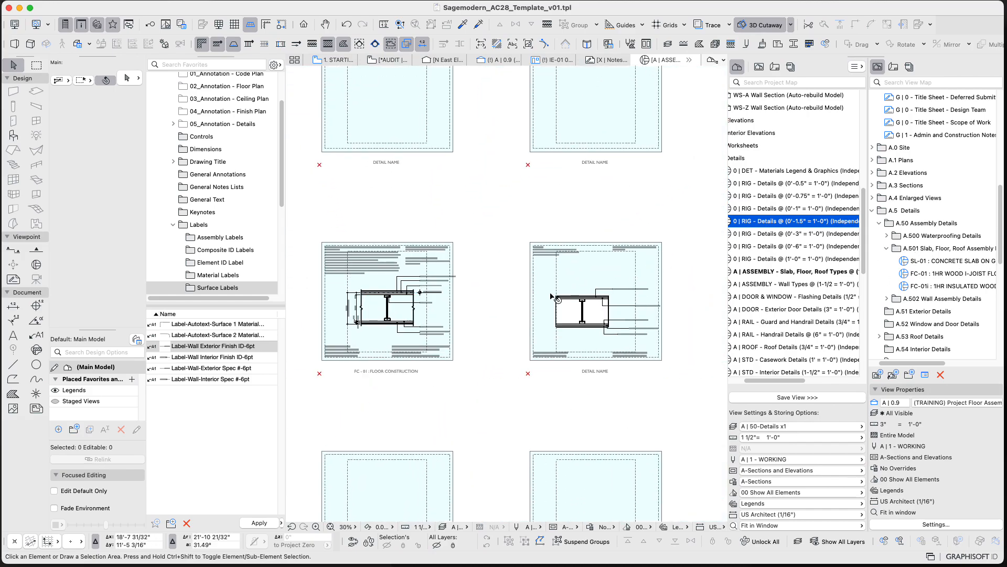
pyautogui.hscroll(-3, 472, 313)
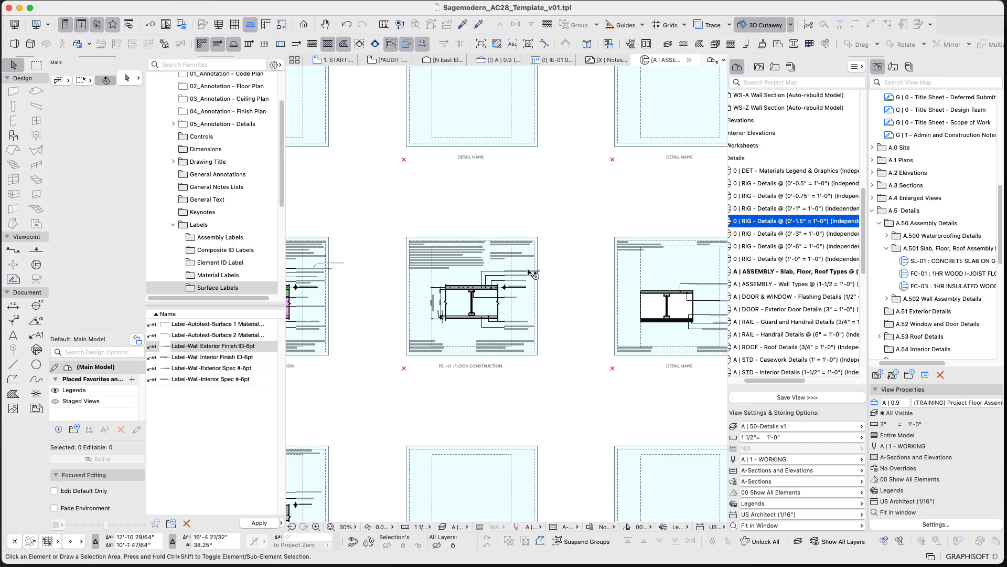
pyautogui.scroll(6, 465, 338)
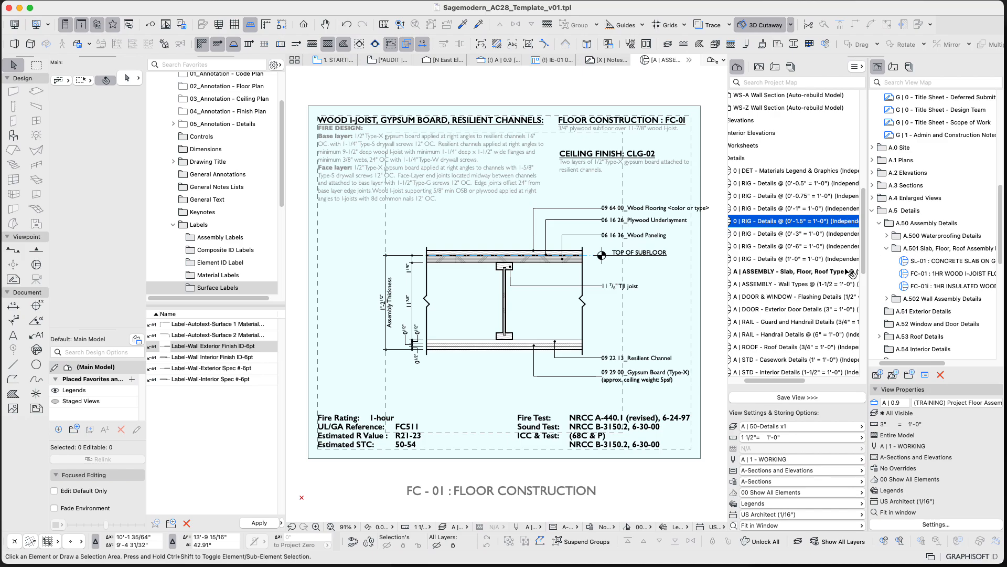
# - Start saving the assembly drawing as a new view with pen set A | 2 - PRINT, model view options A-Sections and Elevations, and No Overrides
pyautogui.click(880, 376)
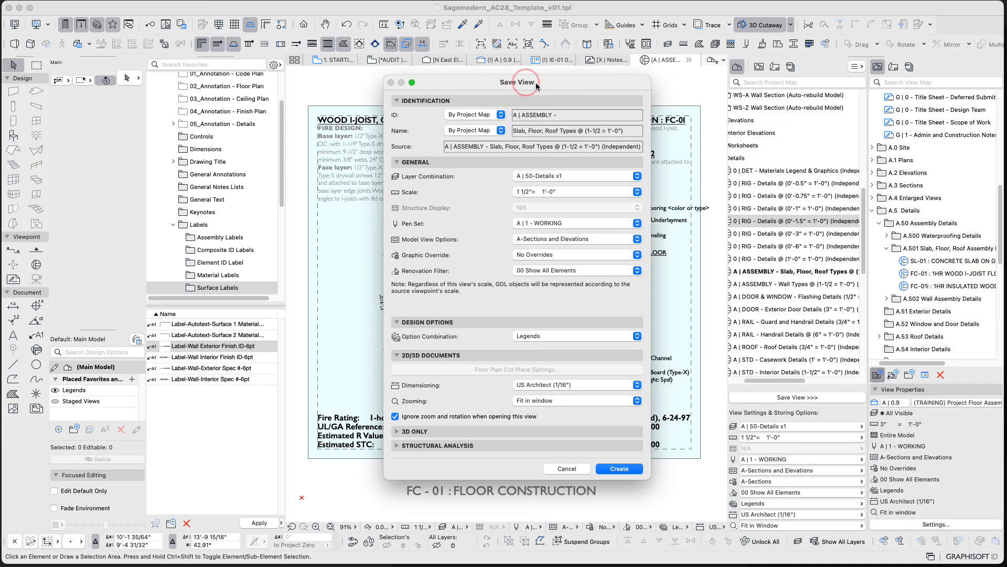
pyautogui.moveTo(499, 16); pyautogui.dragTo(214, 107)
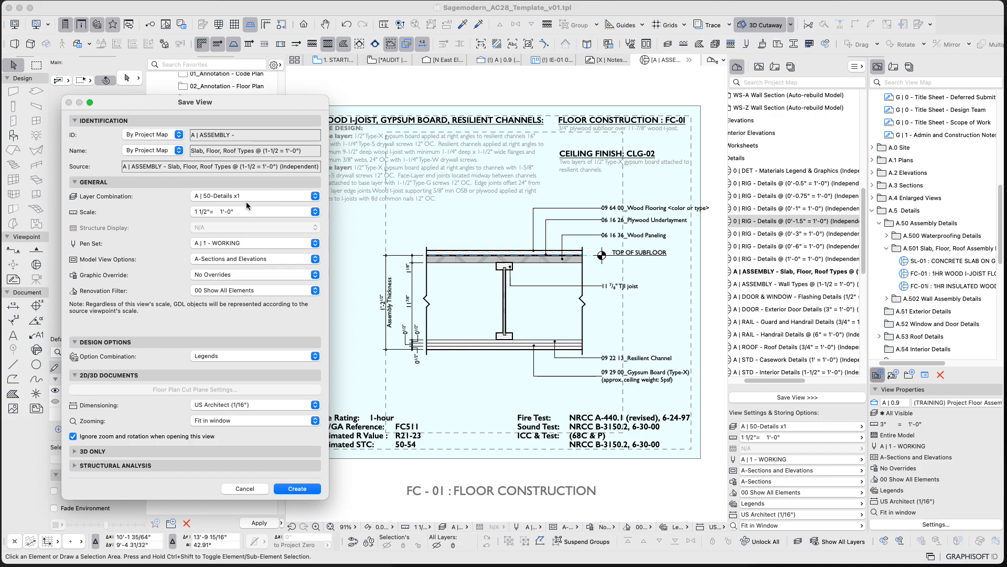
pyautogui.click(242, 245)
pyautogui.click(243, 256)
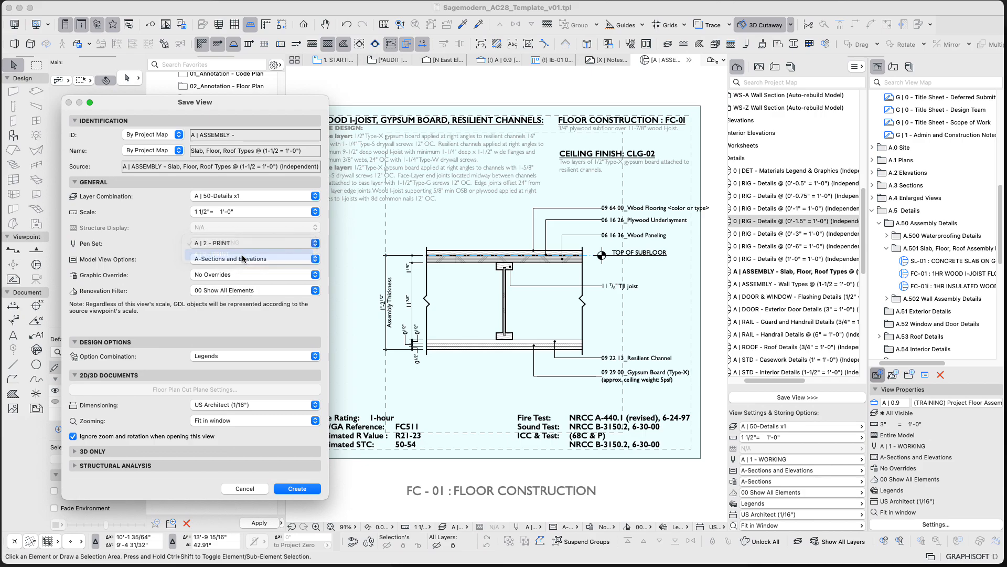
pyautogui.click(244, 263)
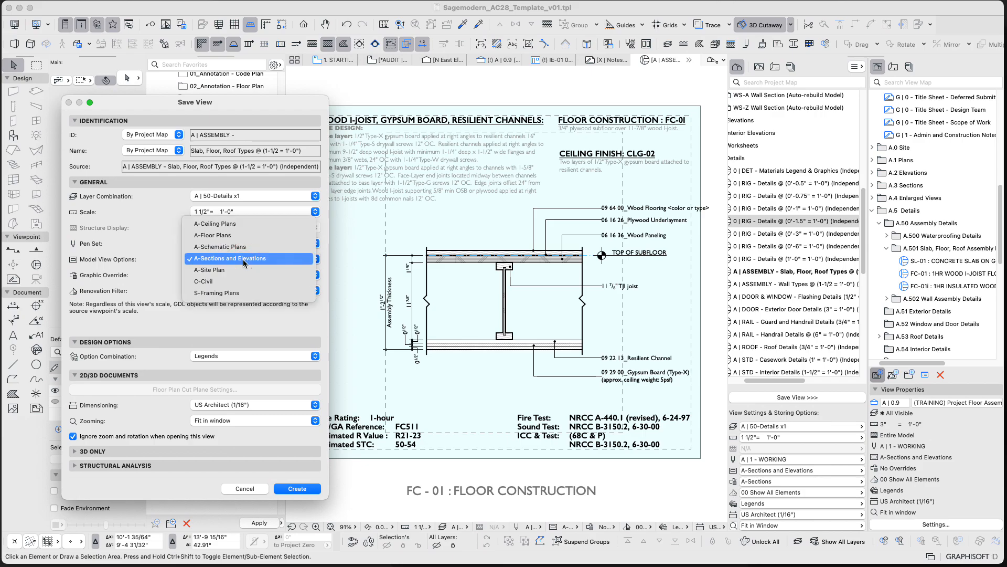
pyautogui.click(244, 263)
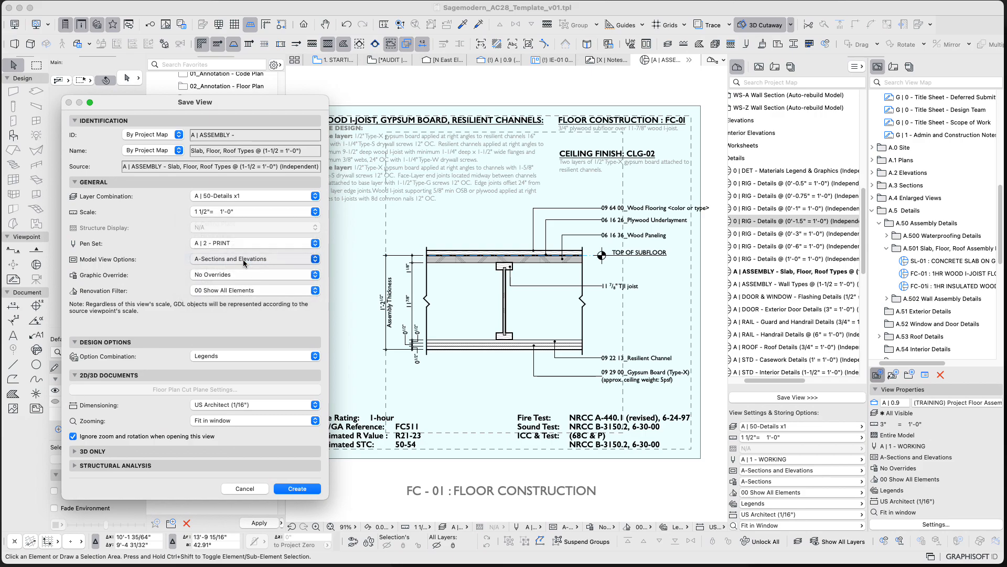
pyautogui.click(235, 272)
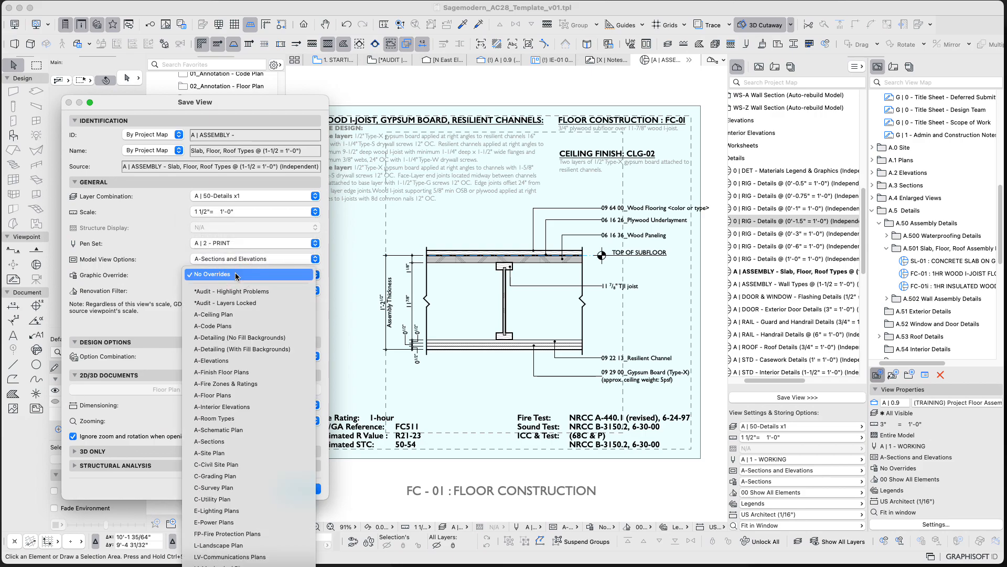
pyautogui.click(235, 275)
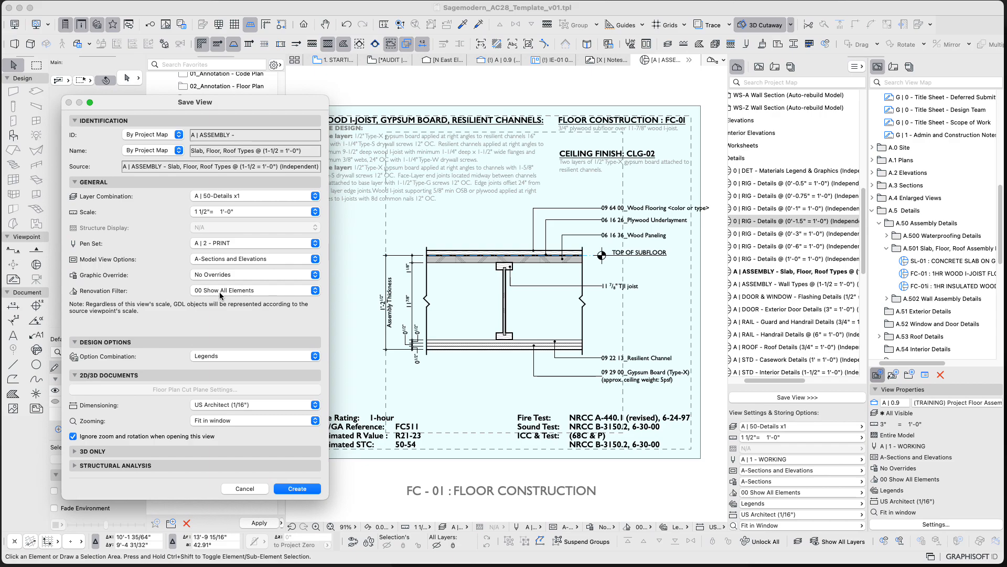
# - Set the new view's option combination to Main Model Only and its dimensioning to US Detailing, and create the view
pyautogui.click(214, 359)
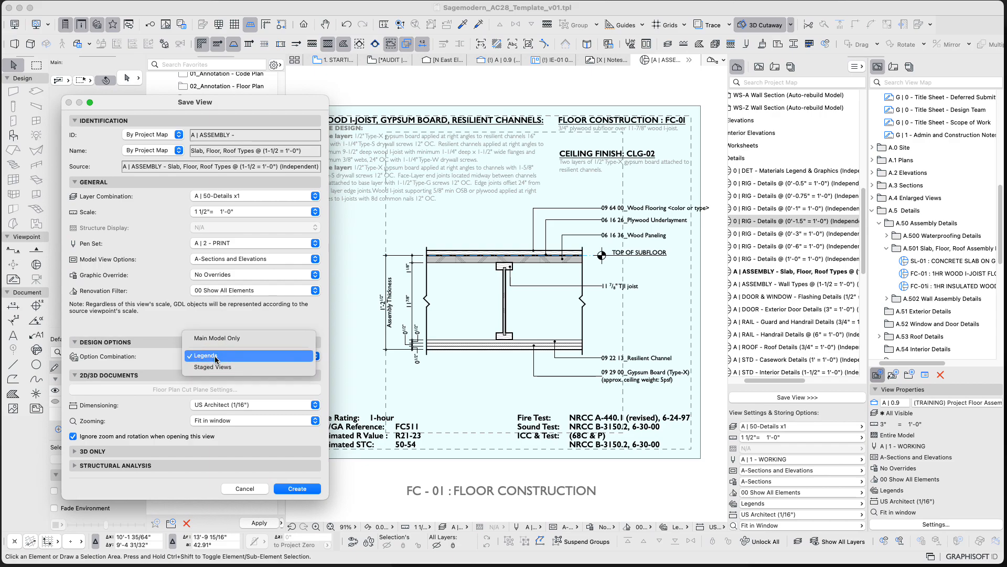
pyautogui.click(215, 338)
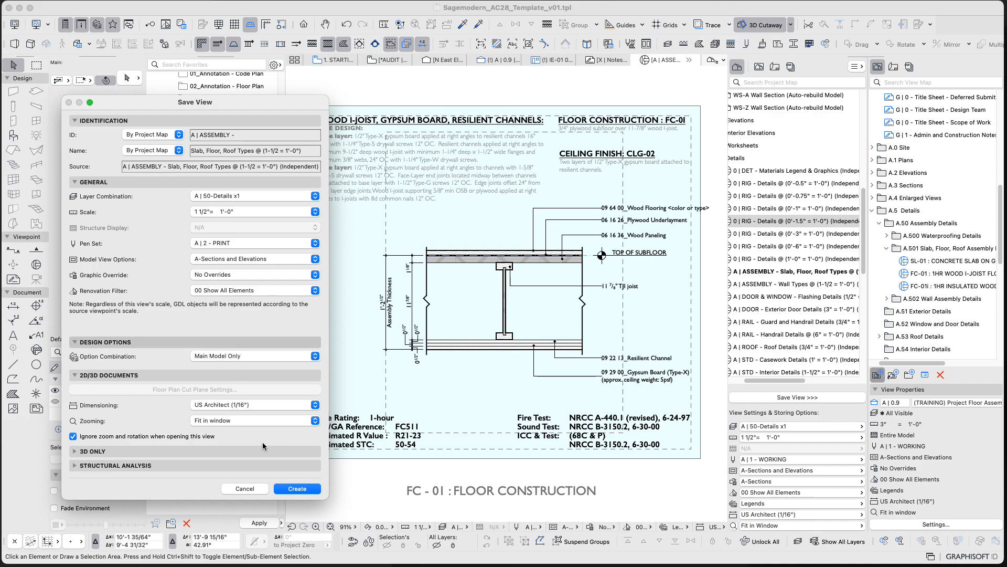
pyautogui.click(288, 408)
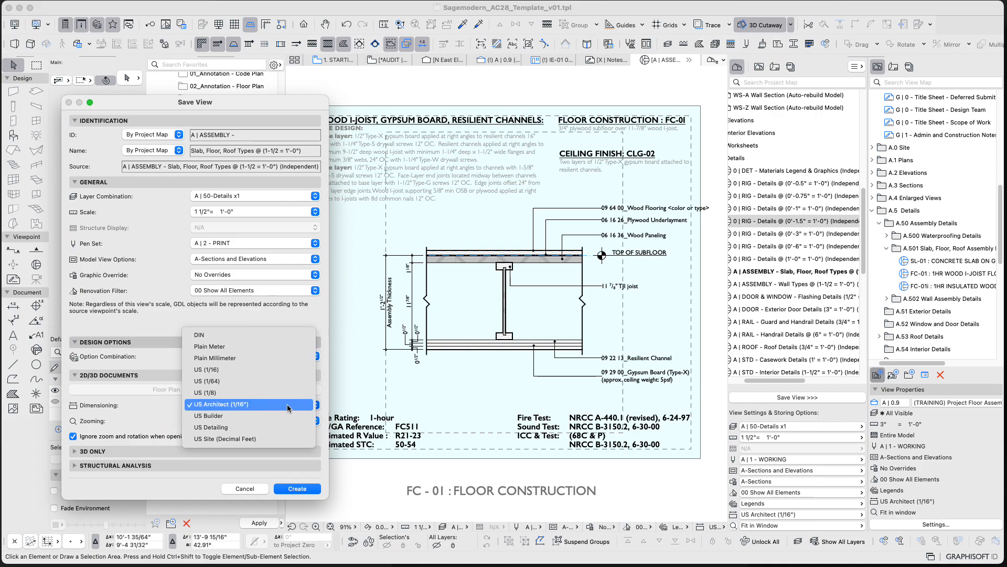
pyautogui.click(276, 426)
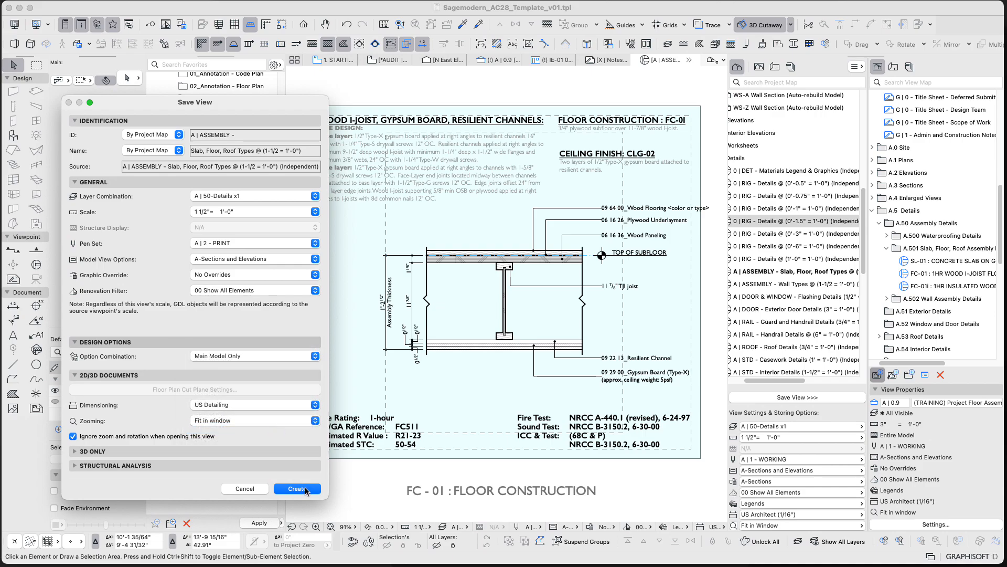
pyautogui.click(297, 489)
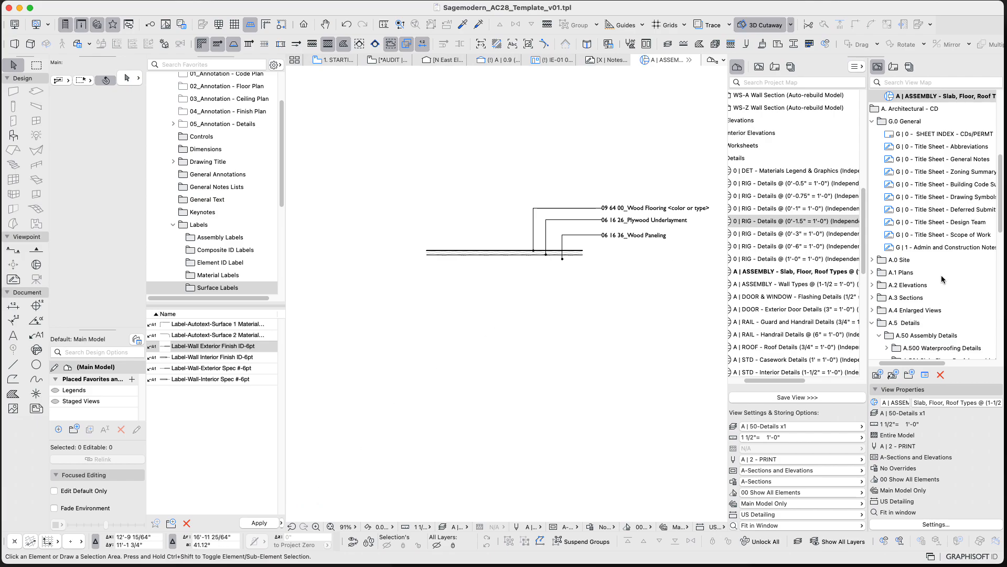
# - Open the newly saved A | ASSEMBLY view and change its design option combination to Legends in the view settings
pyautogui.scroll(1, 932, 159)
pyautogui.scroll(3, 932, 159)
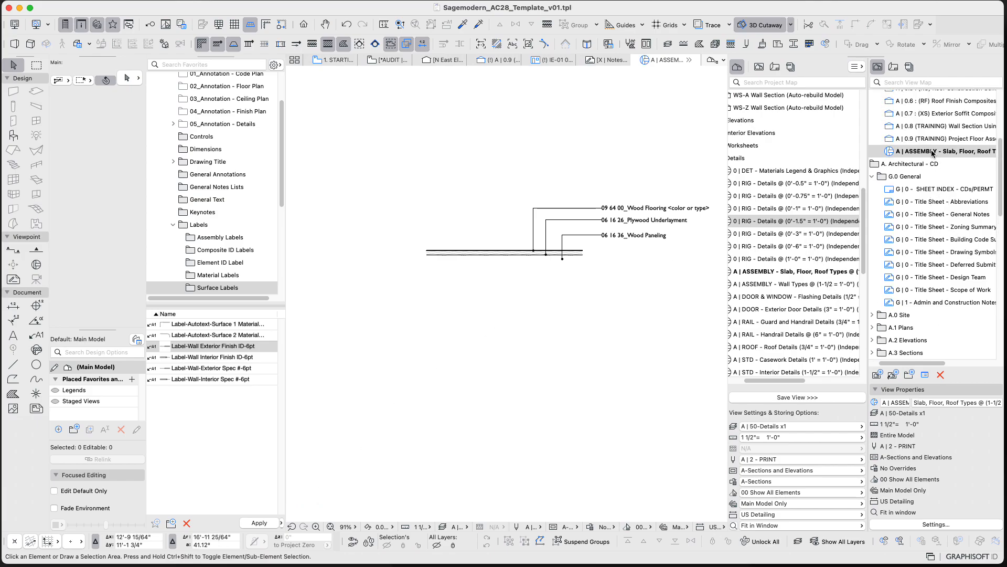
pyautogui.doubleClick(932, 153)
pyautogui.click(932, 526)
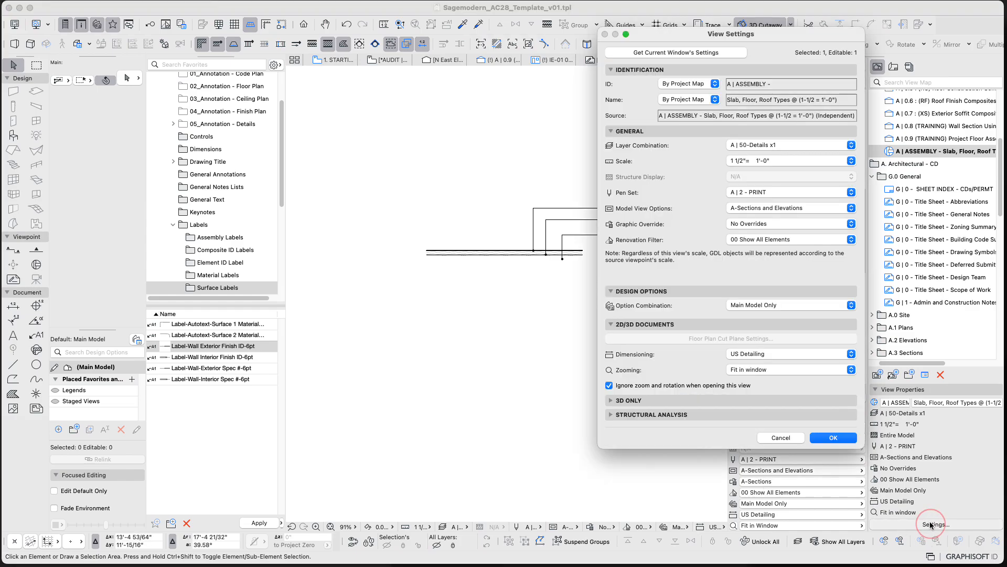
pyautogui.click(782, 302)
pyautogui.click(775, 323)
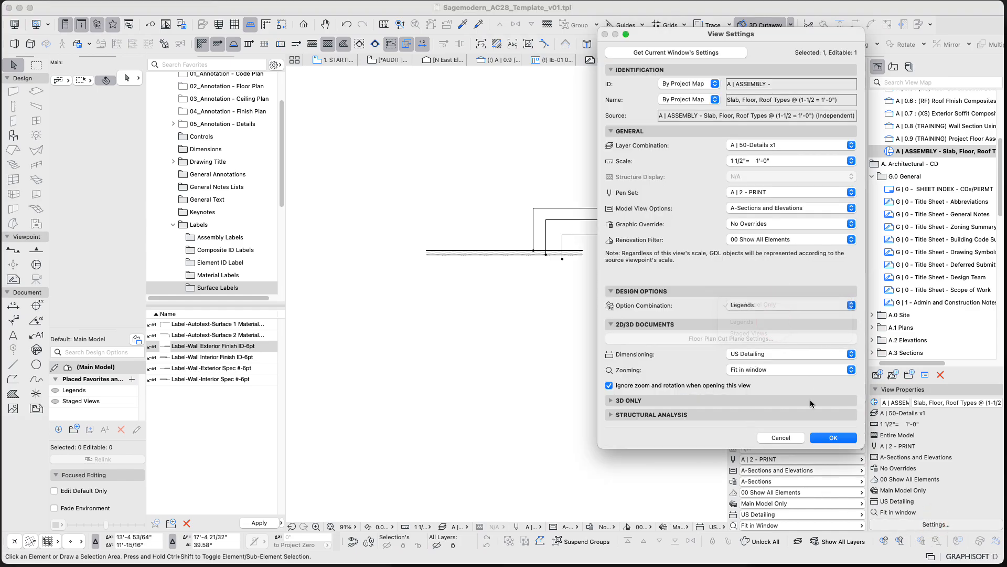
pyautogui.click(832, 438)
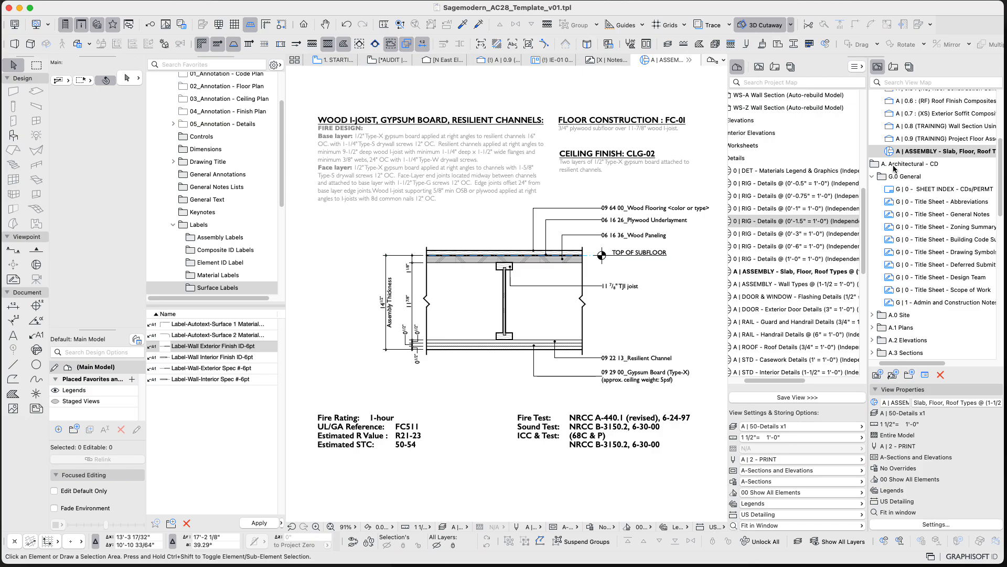
# - Switch the display to the A | 1 - WORKING pen set and look over the detail frames around the FC-01 floor construction
pyautogui.scroll(-2, 894, 176)
pyautogui.scroll(3, 893, 177)
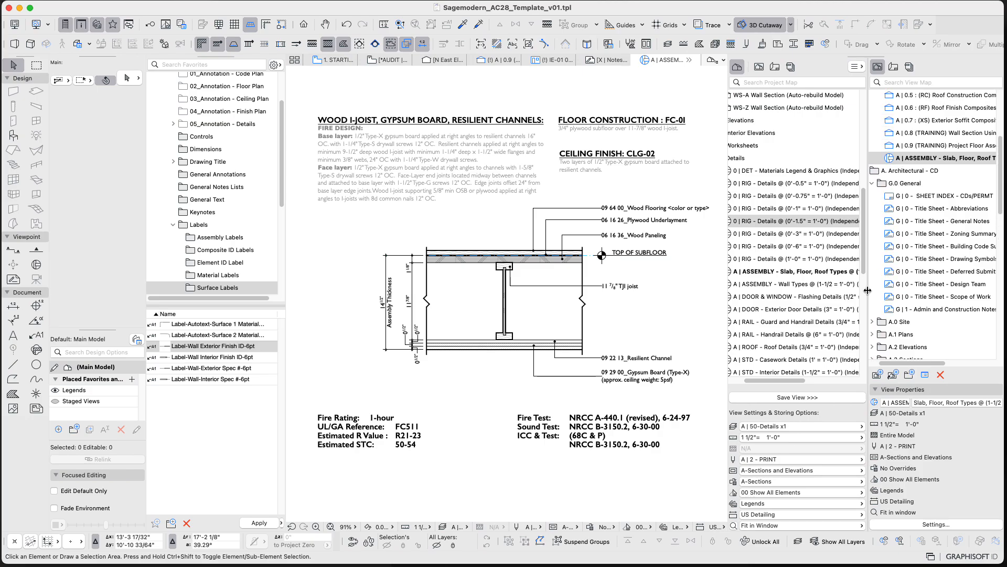
pyautogui.click(464, 527)
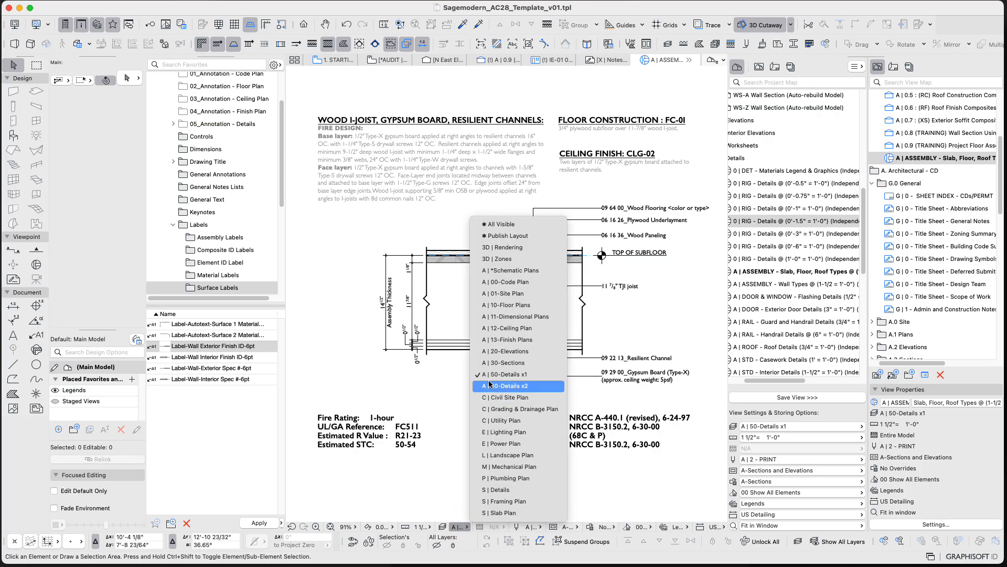
pyautogui.click(581, 497)
pyautogui.click(547, 523)
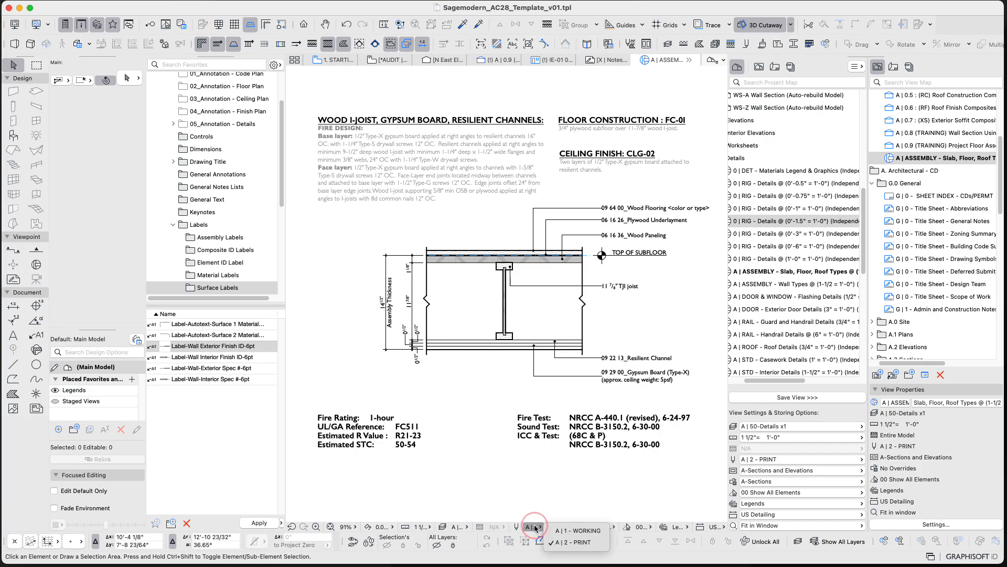
pyautogui.click(580, 531)
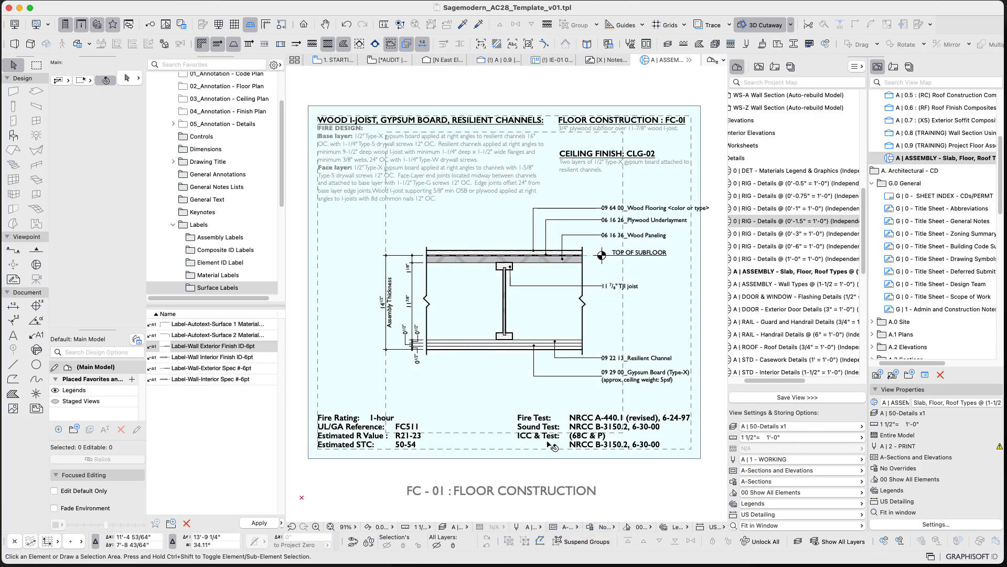
pyautogui.scroll(-5, 548, 336)
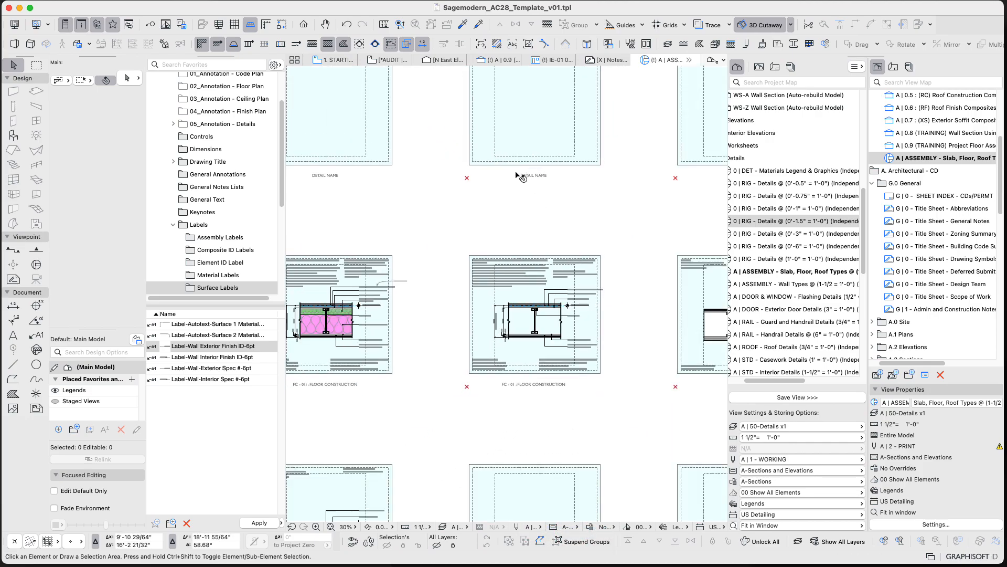
pyautogui.scroll(3, 519, 367)
pyautogui.scroll(2, 529, 370)
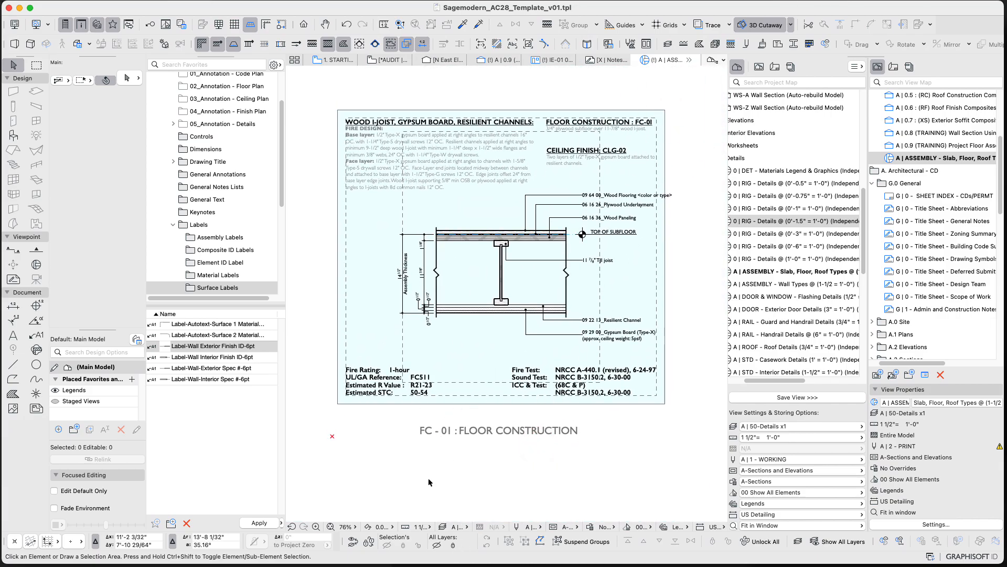
# - Set the ID of the saved A | ASSEMBLY view to FC-01
pyautogui.click(945, 159)
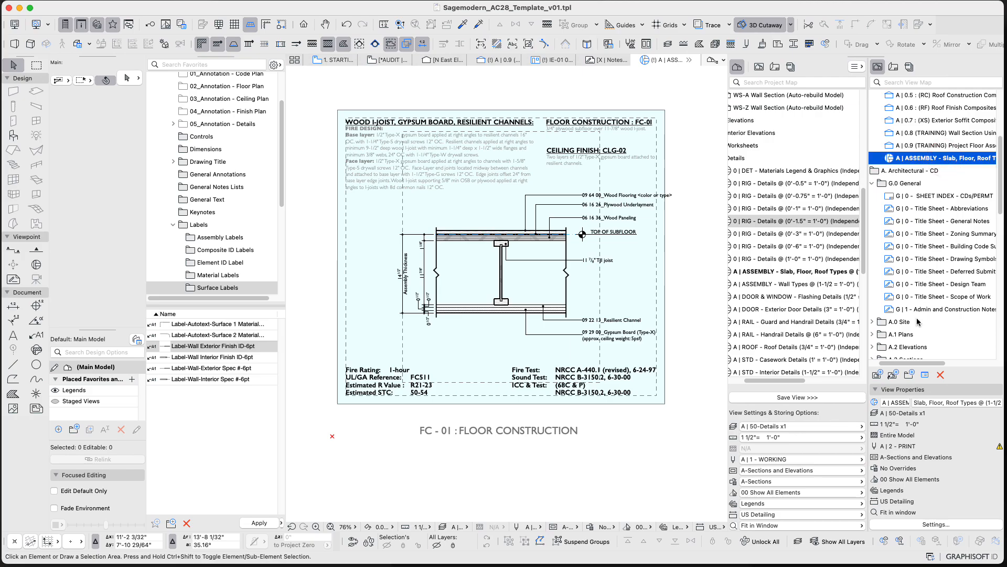
pyautogui.click(901, 402)
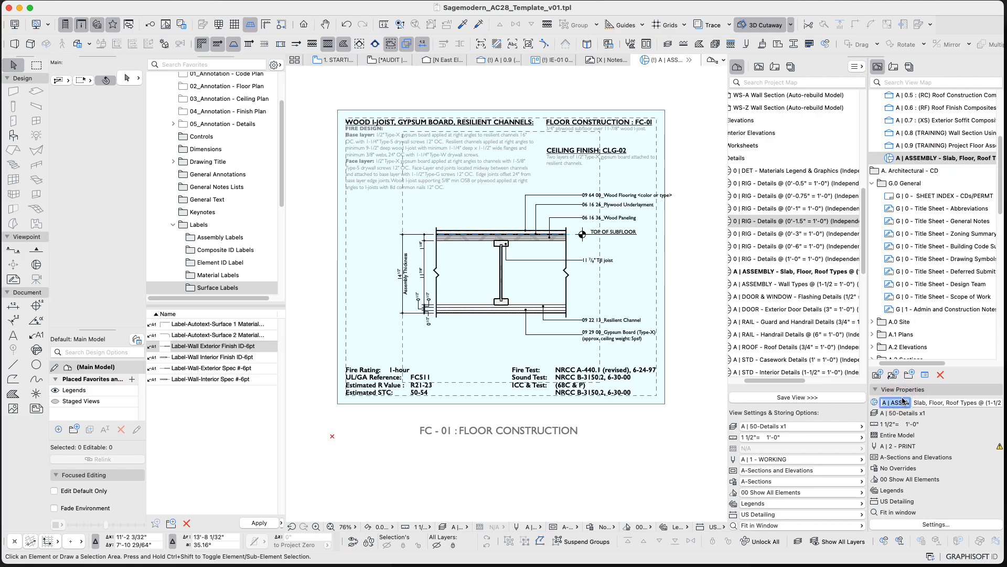
pyautogui.write('FC-01')
pyautogui.press('Return')
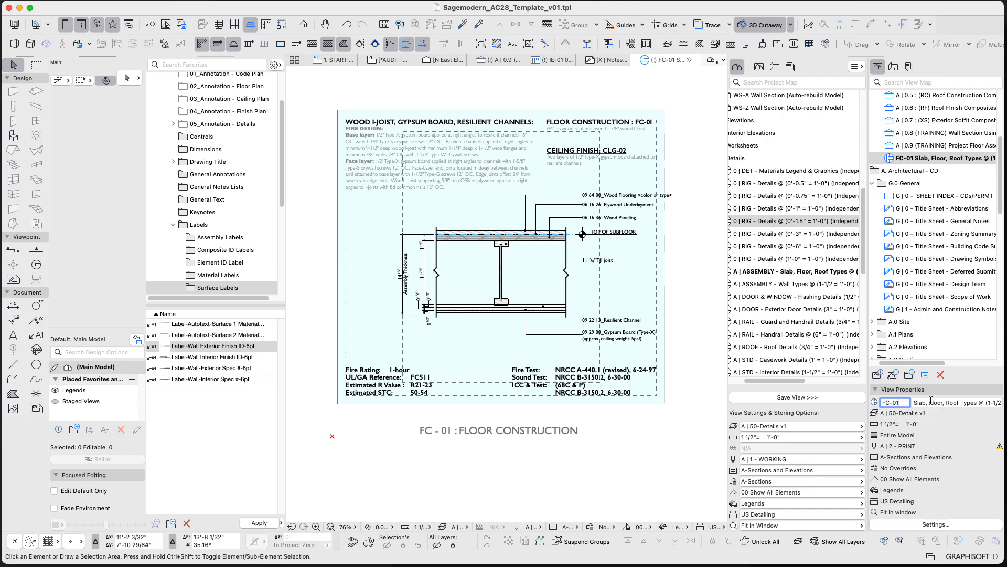
# - Rename the saved FC-01 view to Floor Construction
pyautogui.click(930, 402)
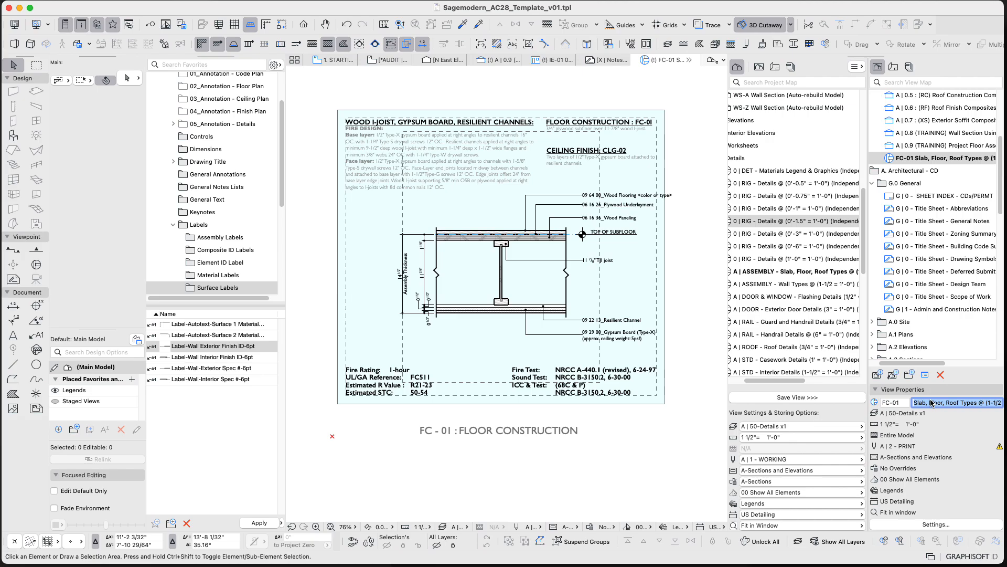
pyautogui.write('Floor S')
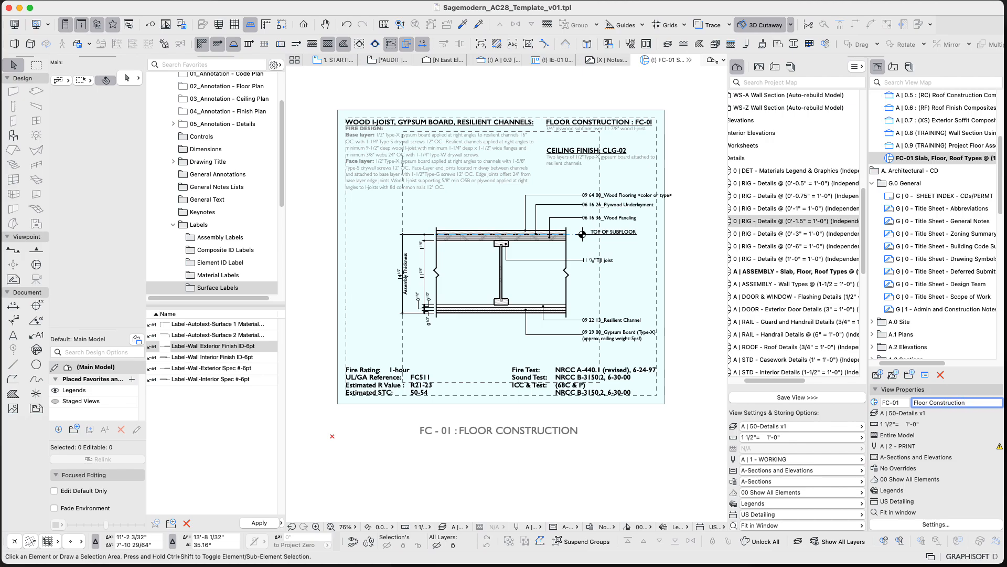
pyautogui.press('Return')
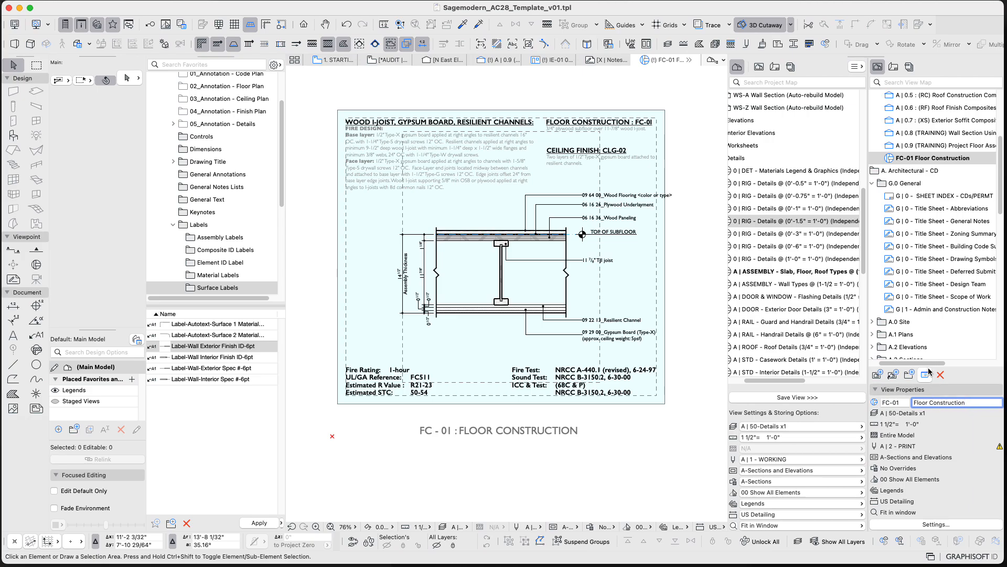
# - Reopen the new FC-01 view and reuse the FC-01i view's name for it, 1HR INSULATED WOOD I-JOIST FLOOR ASSEMBLY
pyautogui.scroll(-5, 925, 317)
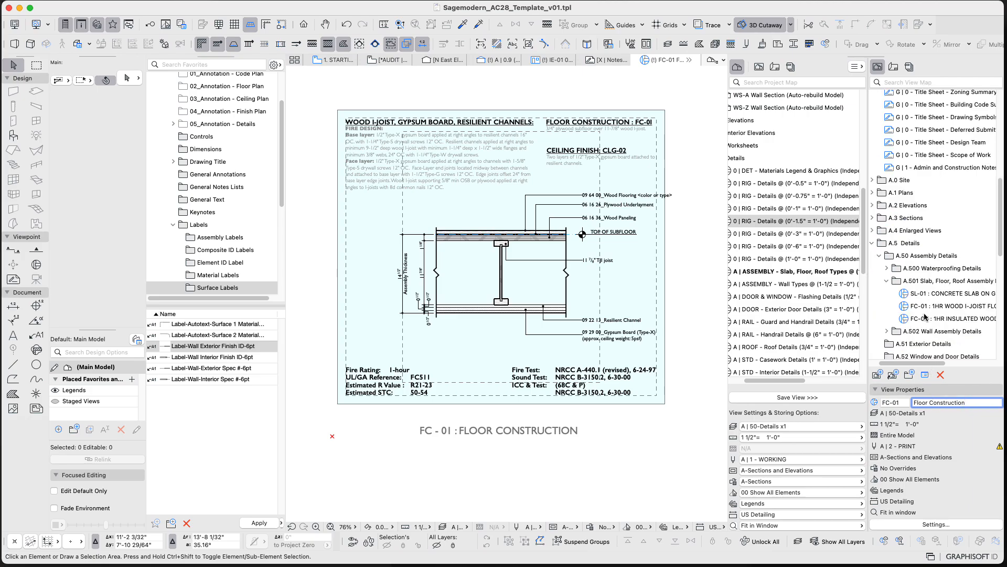
pyautogui.click(954, 309)
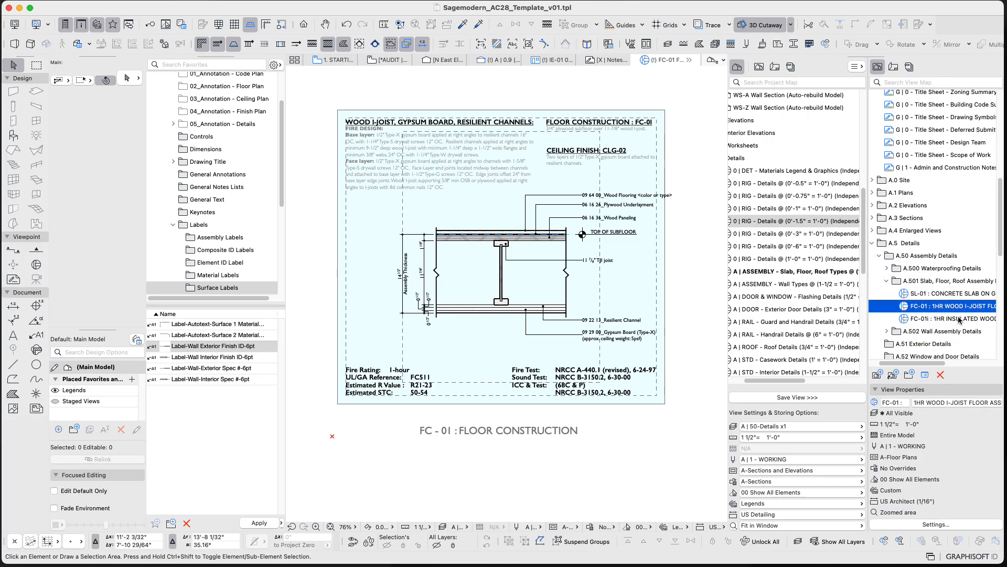
pyautogui.click(960, 319)
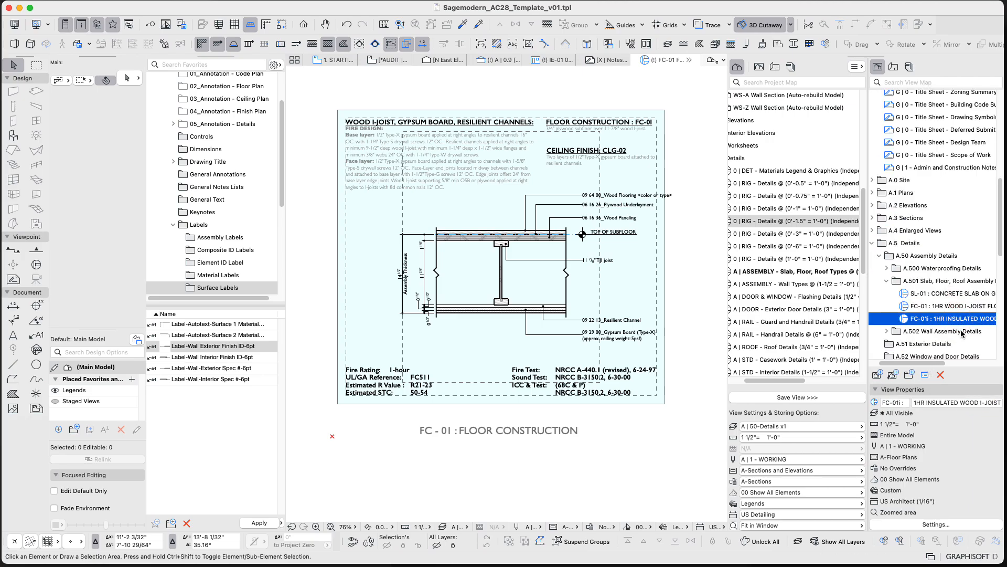
pyautogui.click(959, 401)
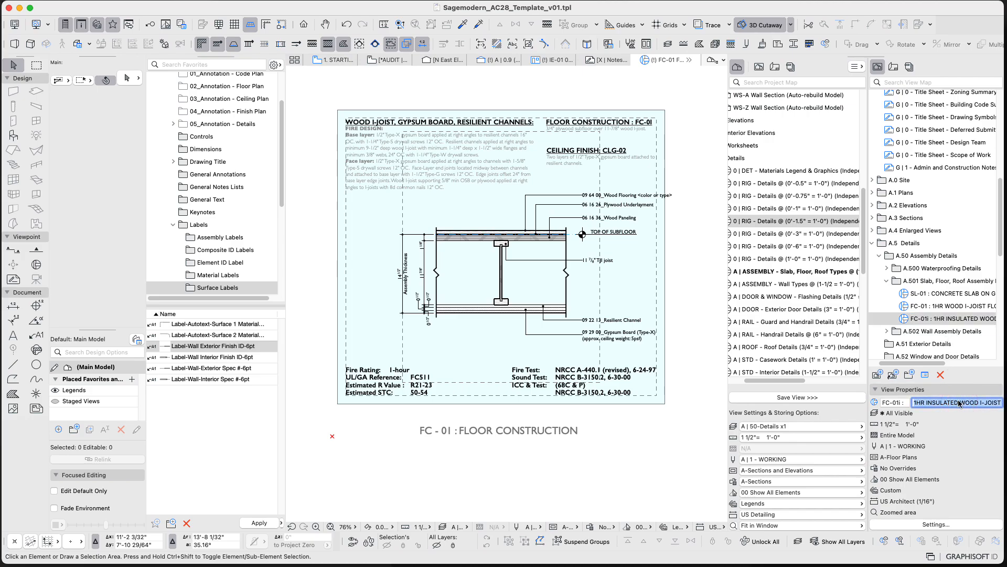
pyautogui.scroll(8, 943, 315)
pyautogui.click(951, 237)
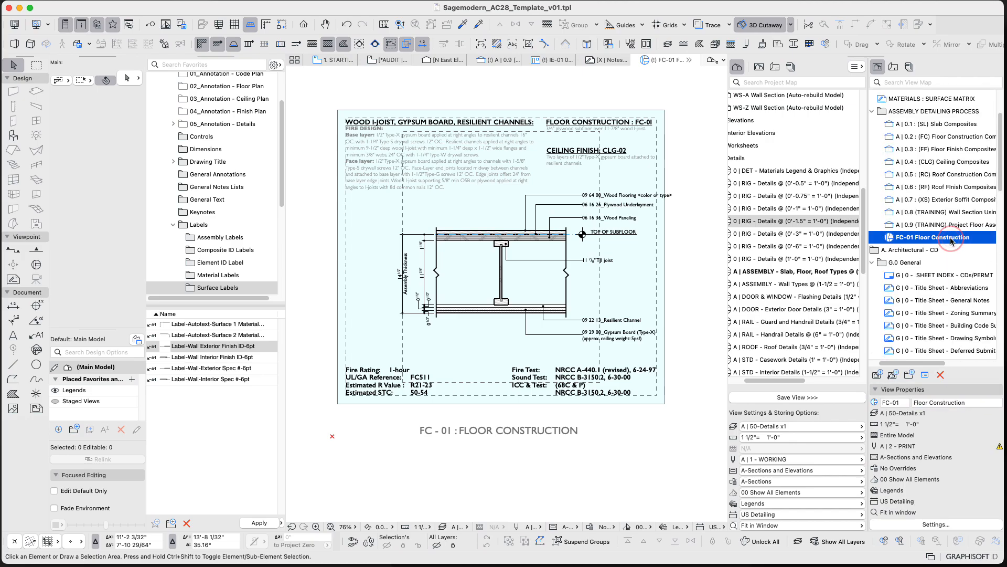
pyautogui.click(967, 401)
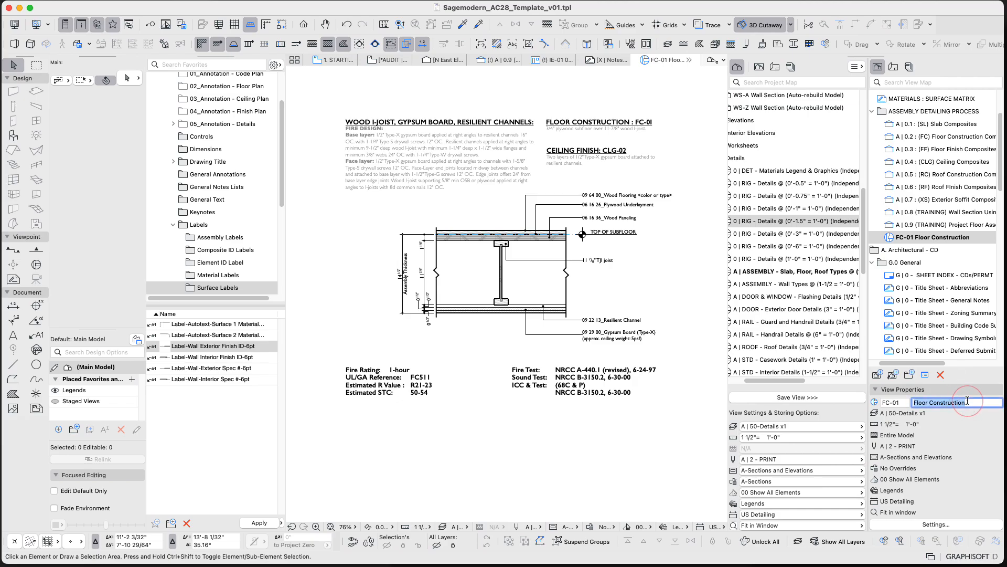
pyautogui.write('WOOD I-JOIST FLOOR ASSEMBLY')
pyautogui.press('Return')
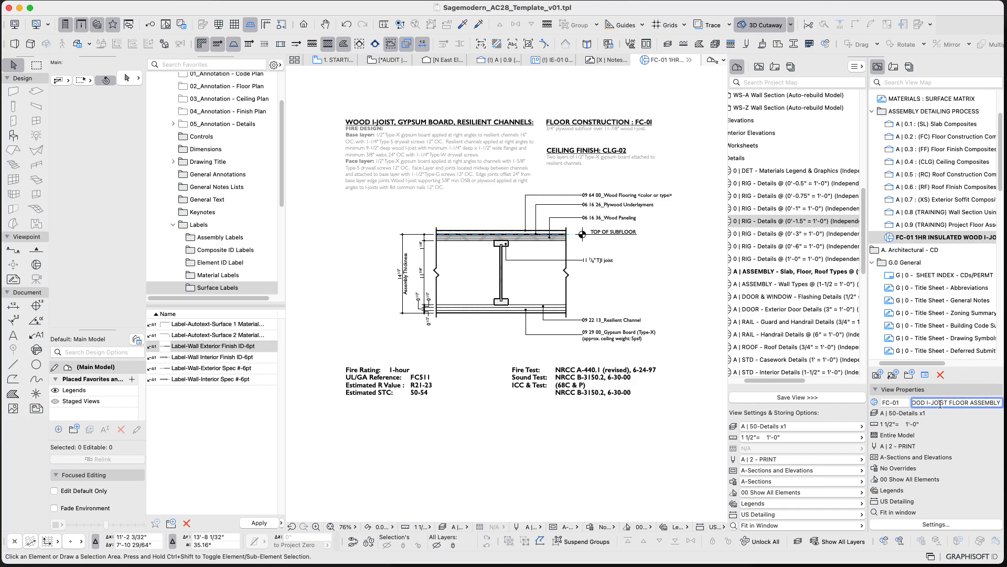
# - Rename the new FC-01 view UNSULATED WOOD I-JOIST FLOOR ASSEMBLY and move it into the A.501 Slab, Floor, Roof Assembly folder
pyautogui.moveTo(919, 403); pyautogui.dragTo(897, 400)
pyautogui.click(930, 401)
pyautogui.write('un')
pyautogui.press('BackSpace')
pyautogui.press('BackSpace')
pyautogui.write('UN')
pyautogui.press('Return')
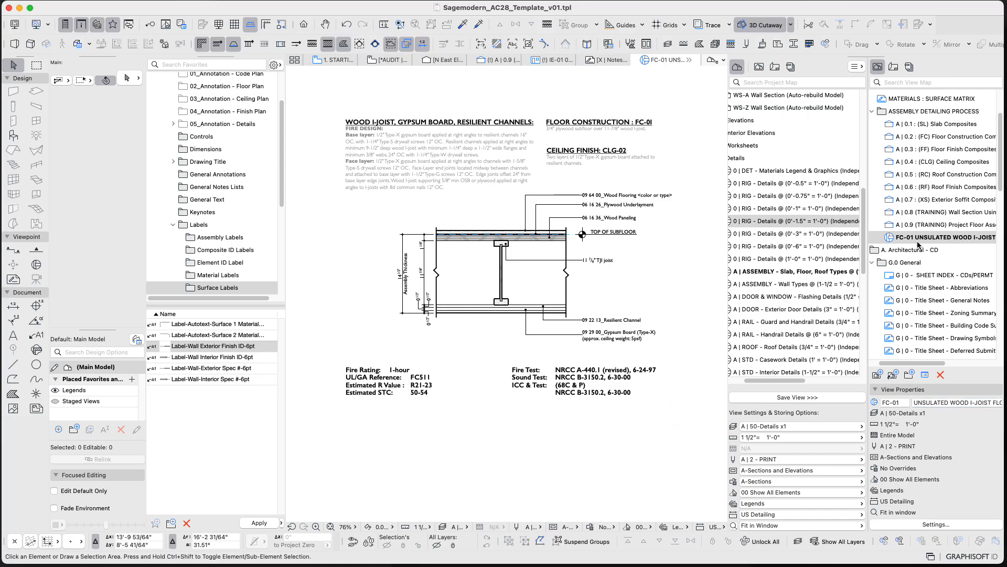
pyautogui.scroll(-3, 918, 244)
pyautogui.moveTo(922, 199); pyautogui.dragTo(933, 330)
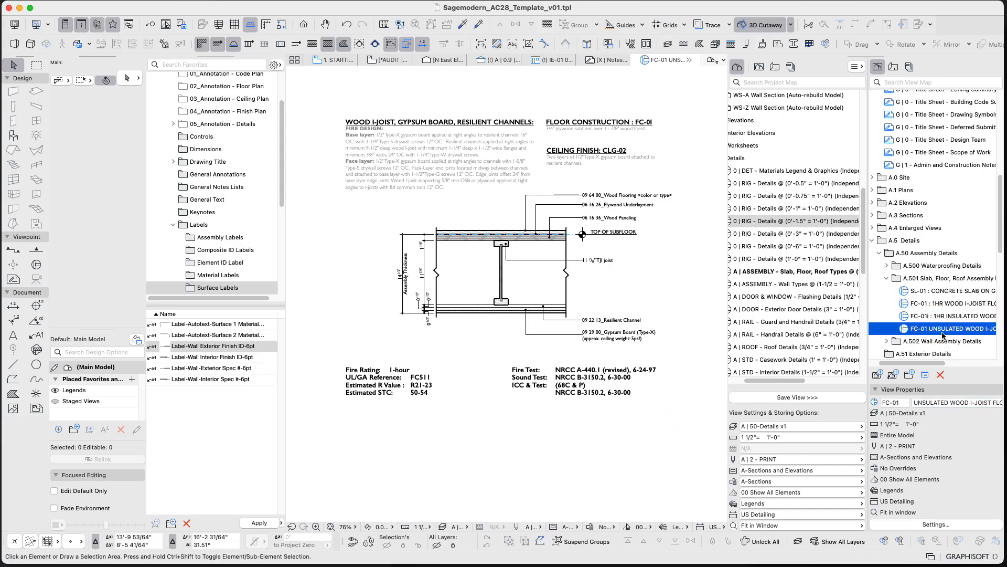
# - Show the View Map beside the Layout Book and open the A.501 Slab, Floor & Roof Assembly layout
pyautogui.click(758, 67)
pyautogui.click(897, 67)
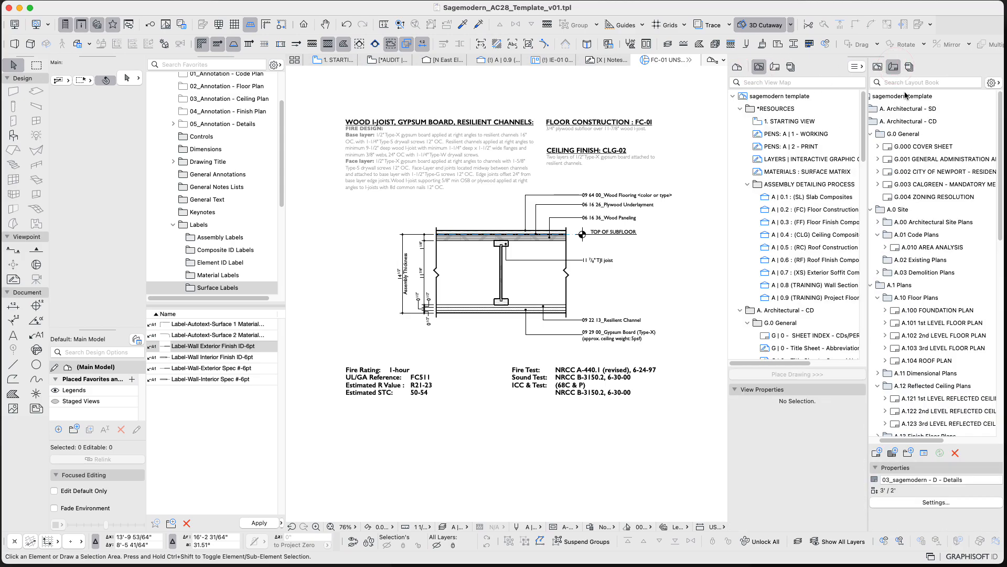
pyautogui.scroll(-3, 915, 314)
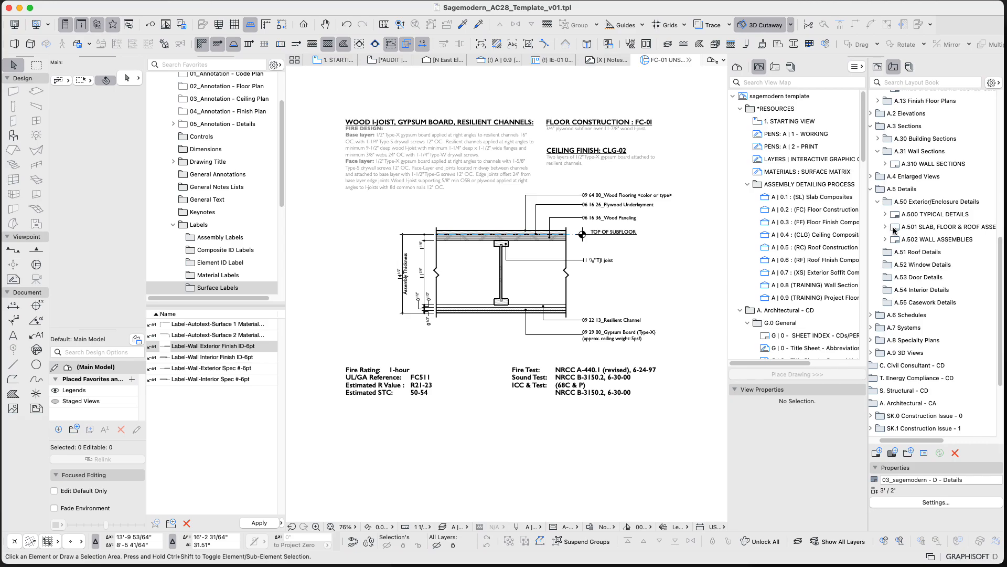
pyautogui.doubleClick(915, 228)
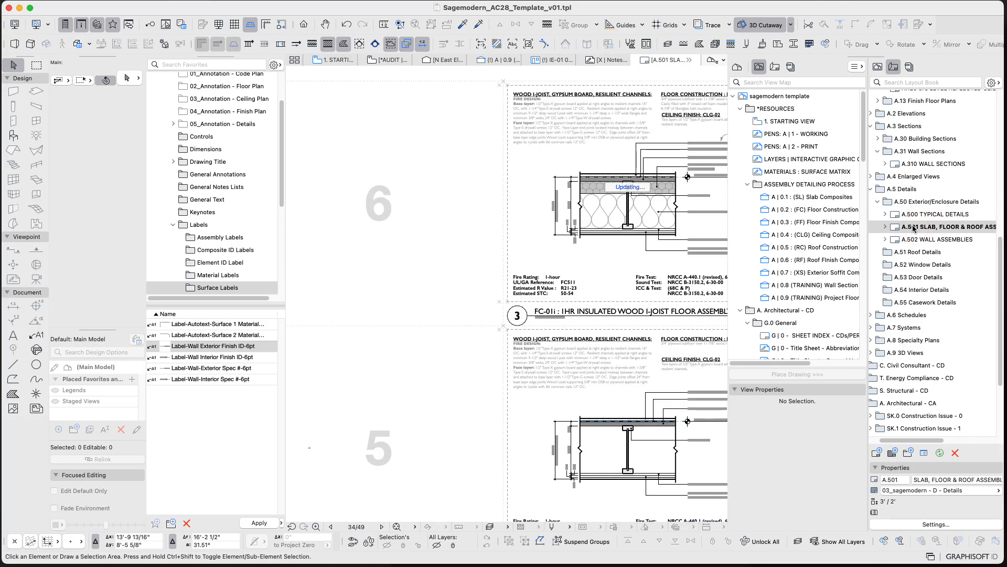
# - Find the unsulated I-joist view in the A.501 folder under A.50 Assembly Details and set its ID to "FC-01 :"
pyautogui.scroll(-8, 787, 312)
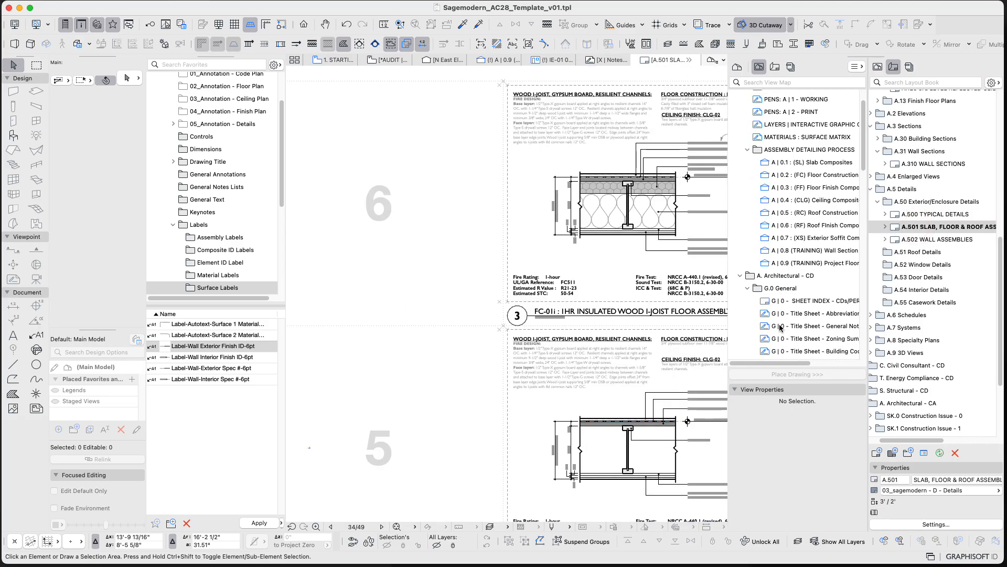
pyautogui.scroll(-4, 811, 317)
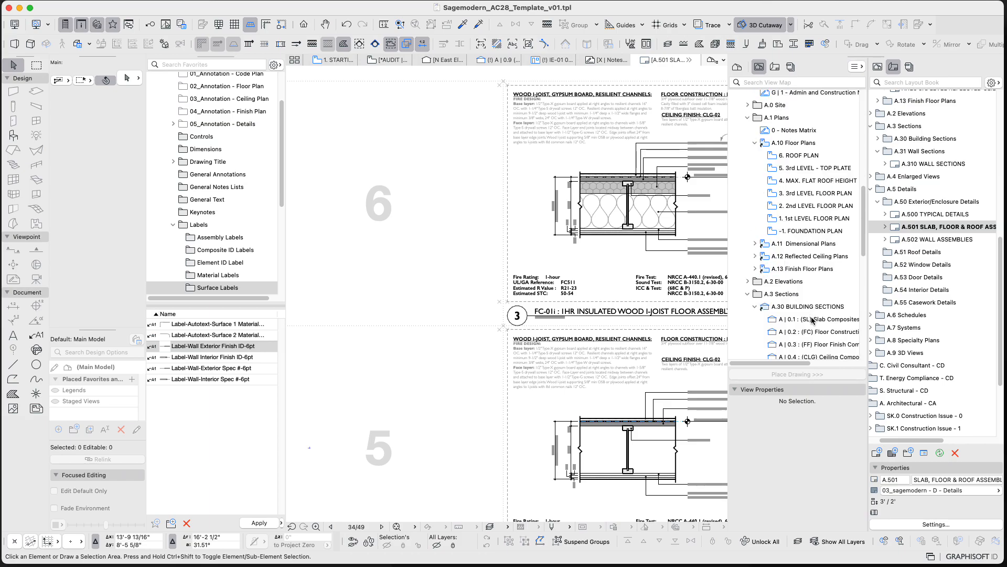
pyautogui.scroll(-15, 812, 320)
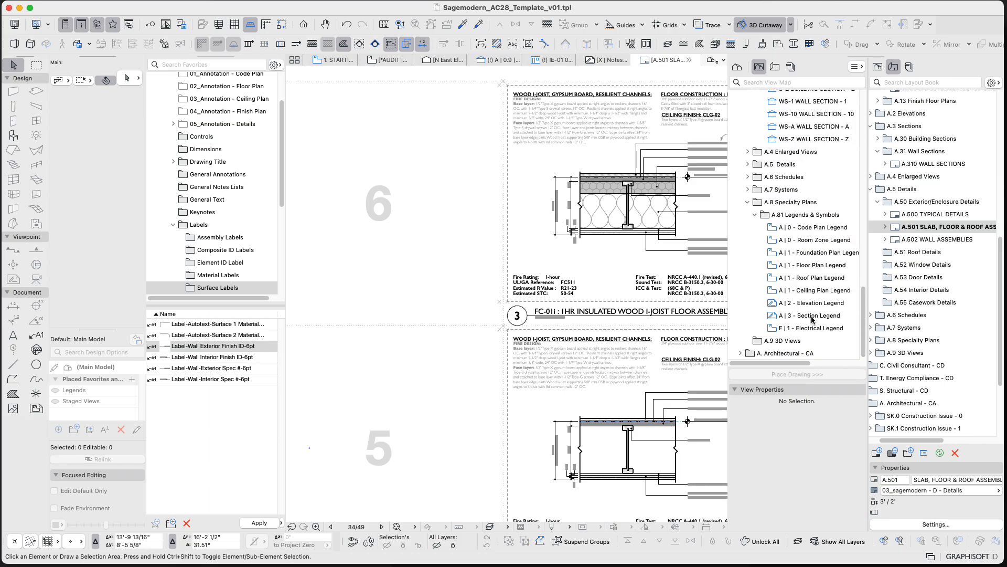
pyautogui.scroll(3, 792, 291)
pyautogui.click(749, 240)
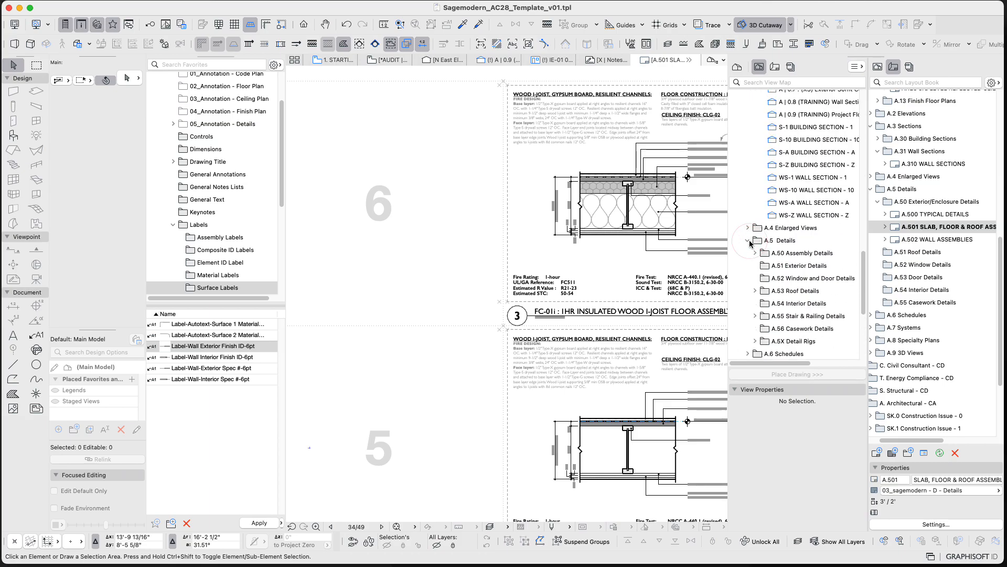
pyautogui.click(755, 254)
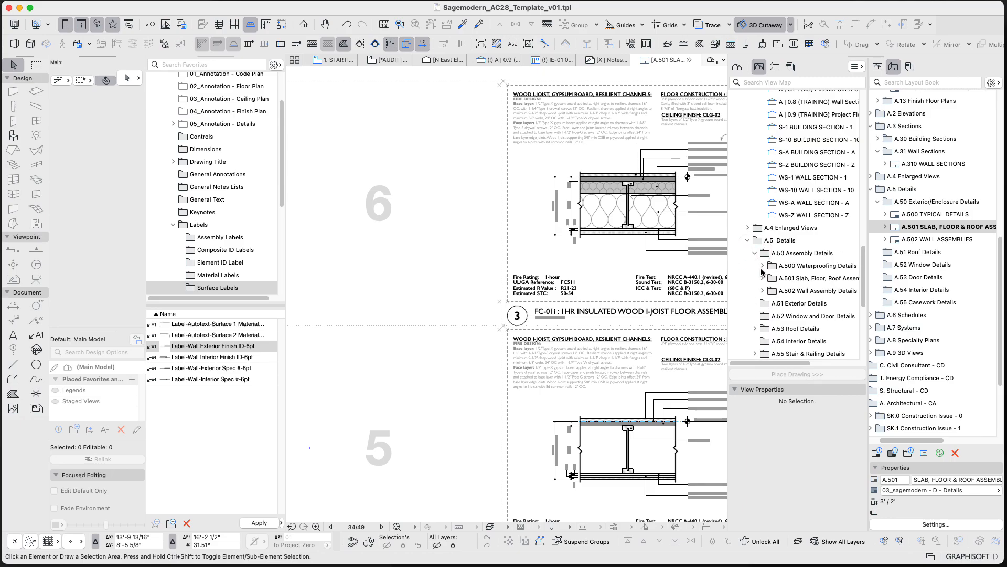
pyautogui.click(763, 278)
pyautogui.scroll(-1, 784, 310)
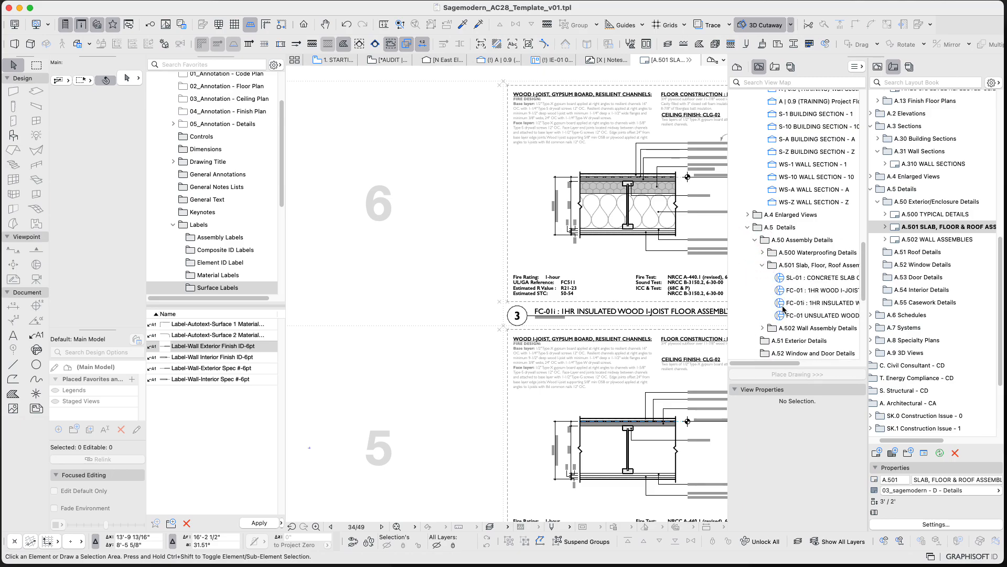
pyautogui.click(817, 314)
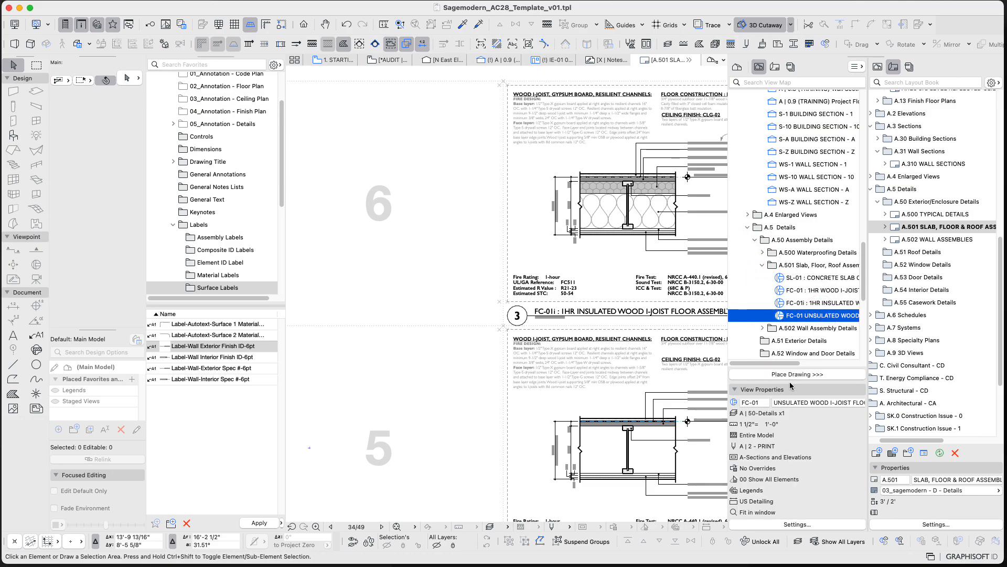
pyautogui.click(762, 402)
pyautogui.press('Tab')
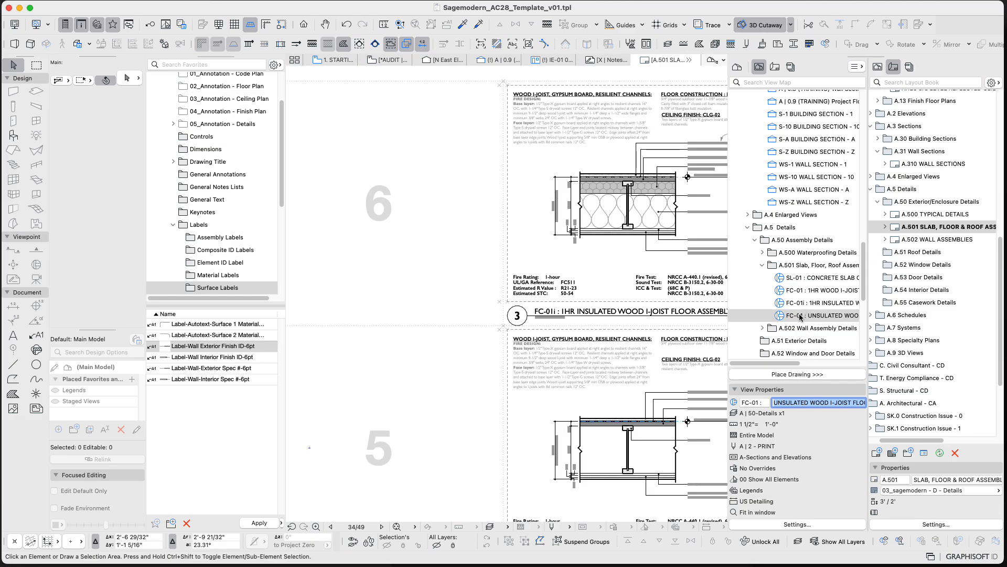
# - Place the FC-01 : UNSULATED WOOD I-JOIST FLOOR ASSEMBLY view as a drawing on the A.501 layout
pyautogui.click(903, 228)
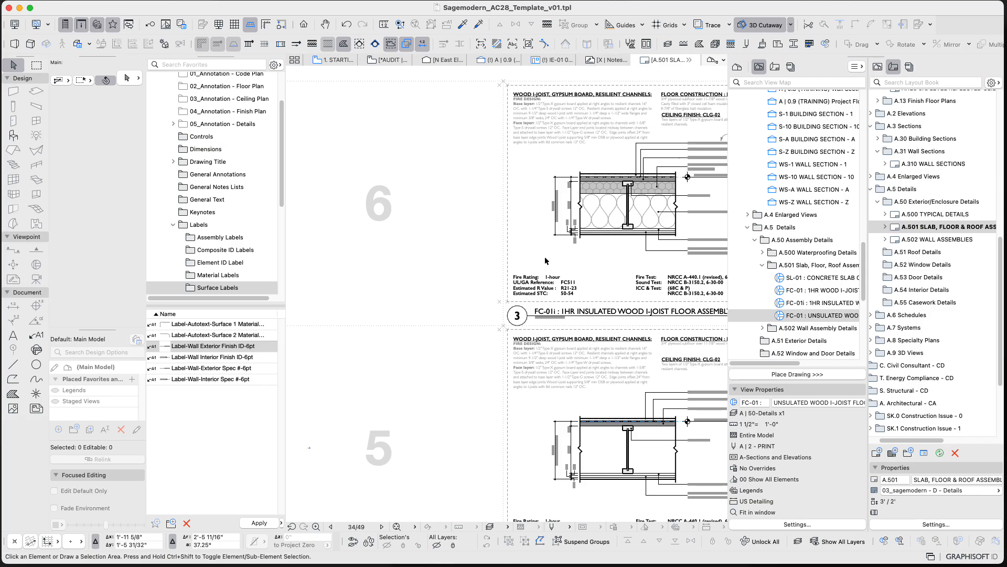
pyautogui.scroll(-5, 546, 261)
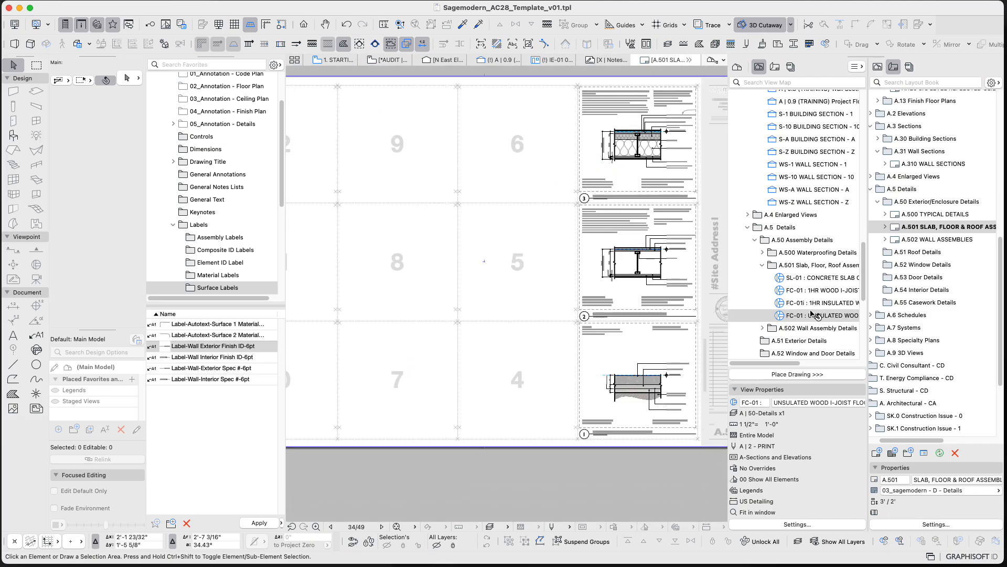
pyautogui.moveTo(816, 315); pyautogui.dragTo(500, 318)
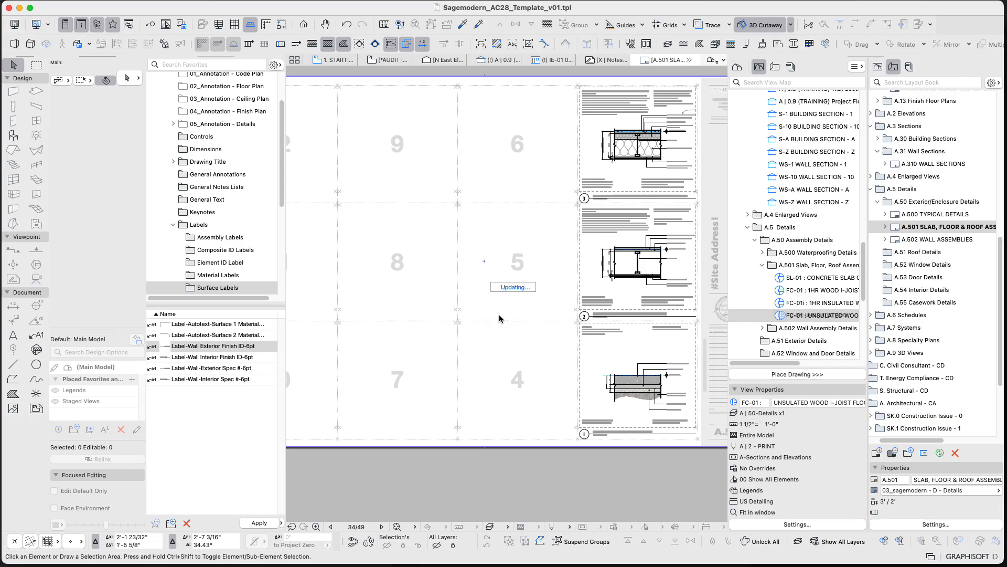
pyautogui.scroll(-1, 547, 281)
pyautogui.moveTo(548, 281); pyautogui.dragTo(513, 361, button='middle')
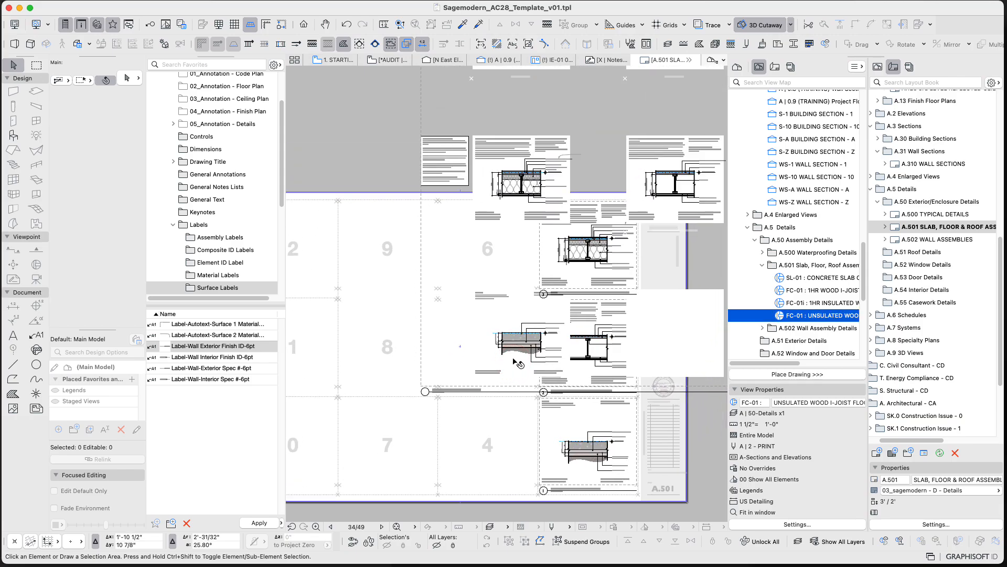
# - Set the placed FC-01 drawing's pen set to A | 1 - WORKING so its detail frames can be seen
pyautogui.scroll(-5, 525, 352)
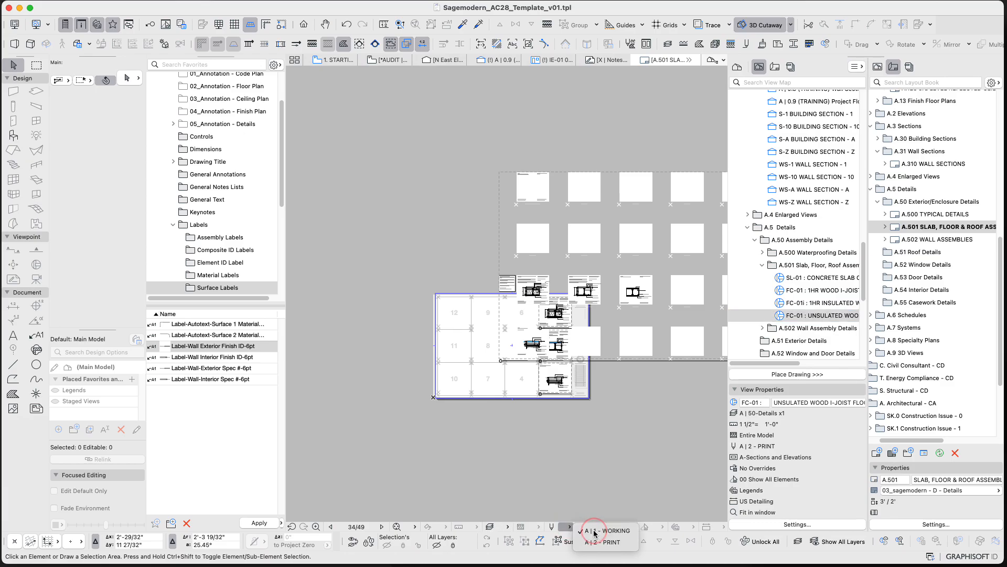
pyautogui.click(576, 334)
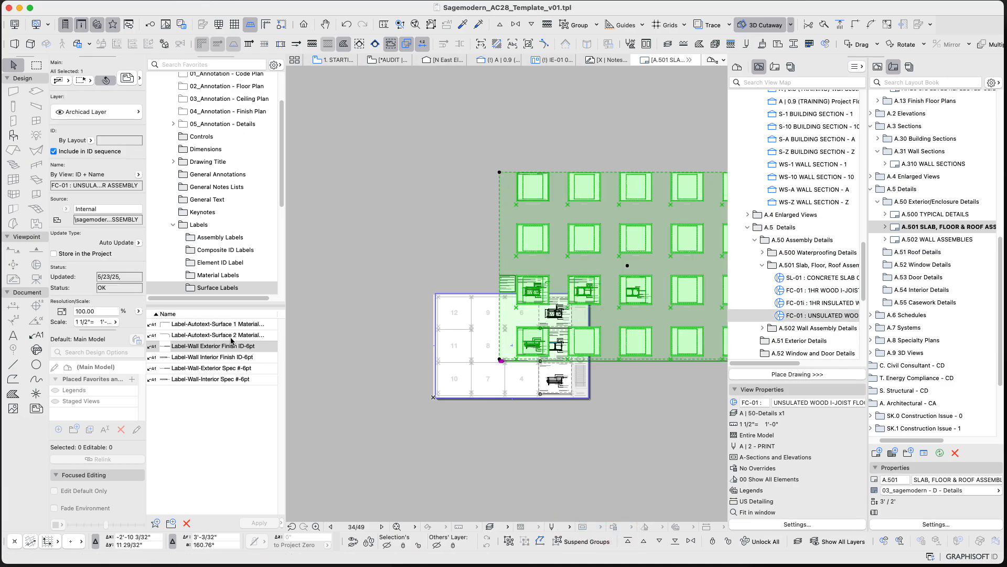
pyautogui.press('super+t')
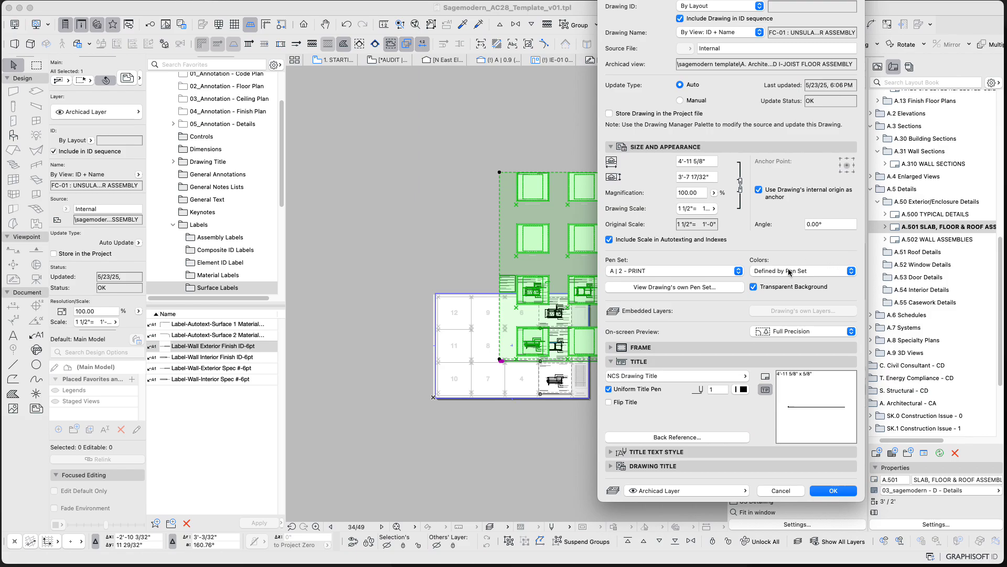
pyautogui.click(709, 270)
pyautogui.click(703, 260)
pyautogui.click(841, 490)
pyautogui.click(647, 386)
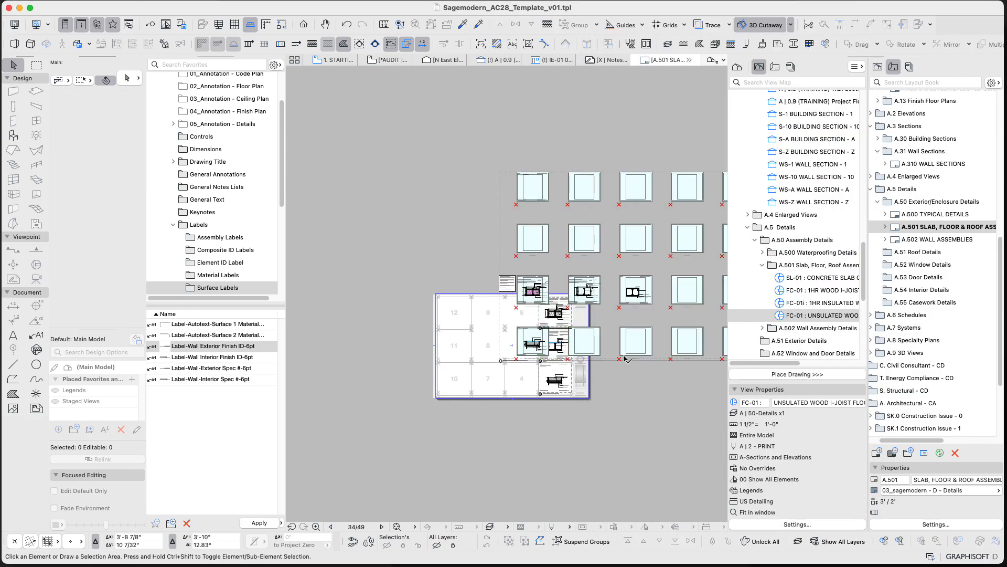
# - Crop the FC-01 drawing boundary from its lower-left corner to the lower-left of the FC-01 floor construction frame
pyautogui.scroll(5, 623, 355)
pyautogui.click(318, 366)
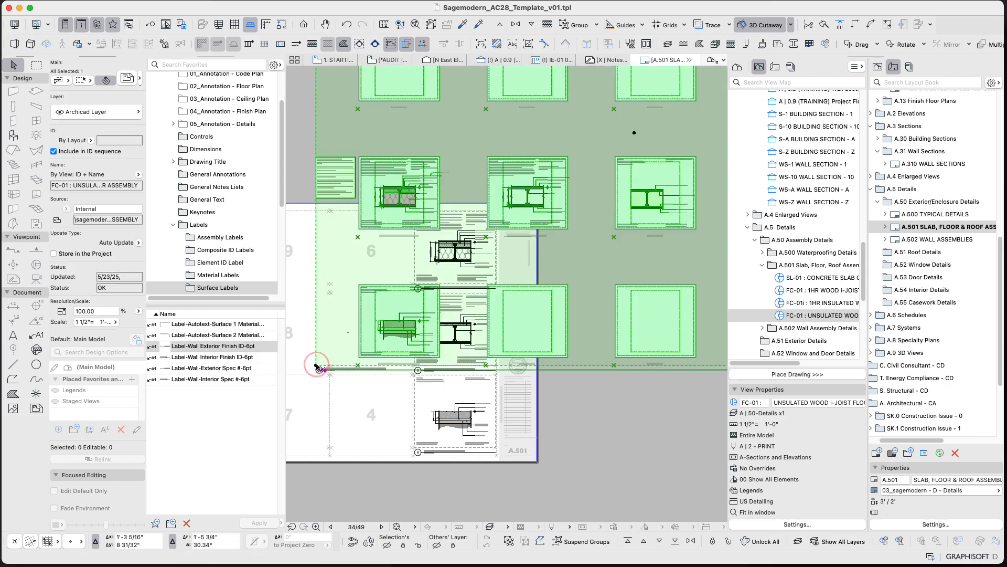
pyautogui.click(316, 364)
pyautogui.scroll(5, 665, 160)
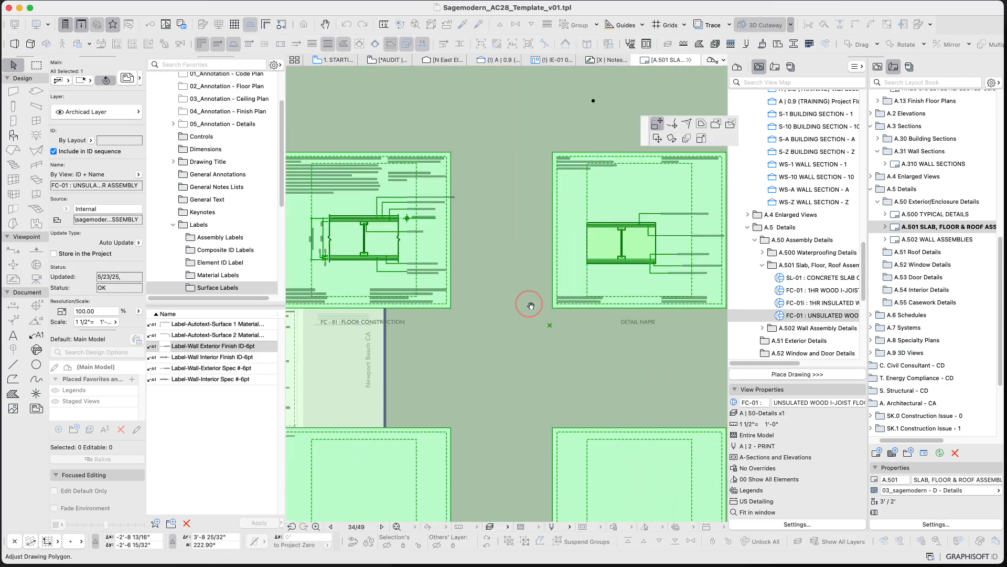
pyautogui.moveTo(531, 304)
pyautogui.mouseDown(button='middle')
pyautogui.moveTo(488, 334)
pyautogui.moveTo(731, 296)
pyautogui.mouseUp(button='middle')
pyautogui.scroll(1, 487, 335)
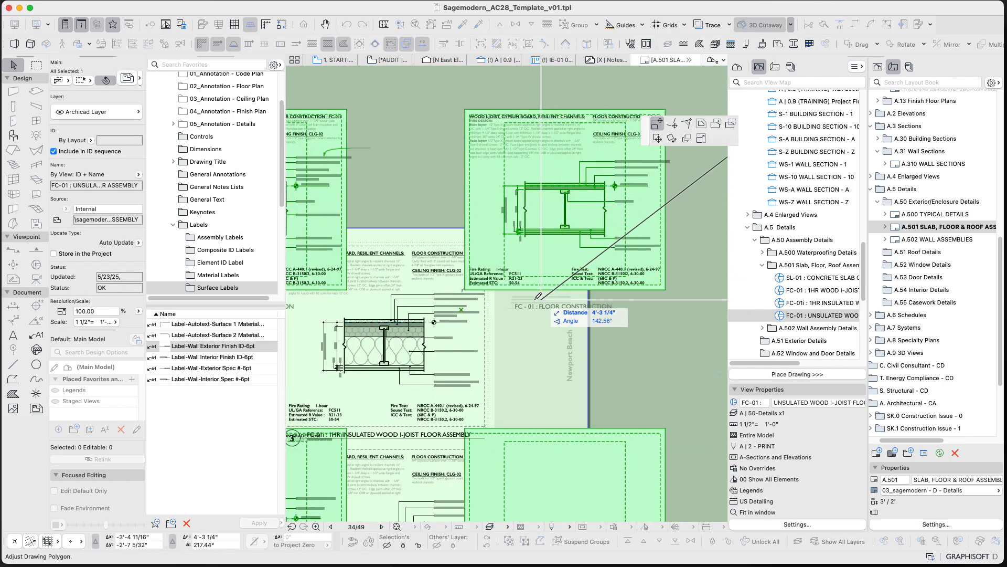
pyautogui.click(461, 310)
pyautogui.scroll(-9, 491, 306)
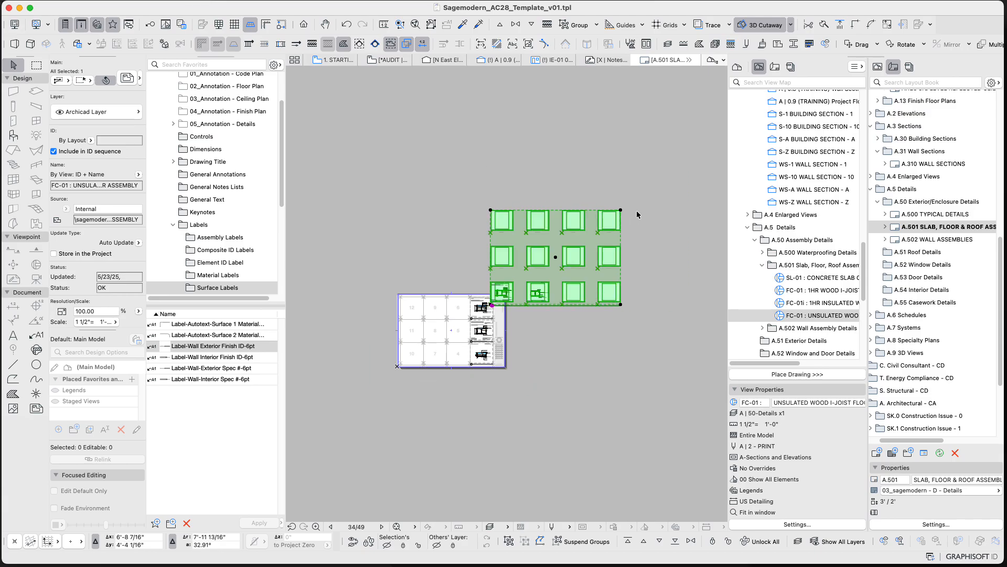
# - Crop the drawing boundary's upper-right corner to the upper-right corner of the FC-01 detail frame
pyautogui.scroll(8, 517, 280)
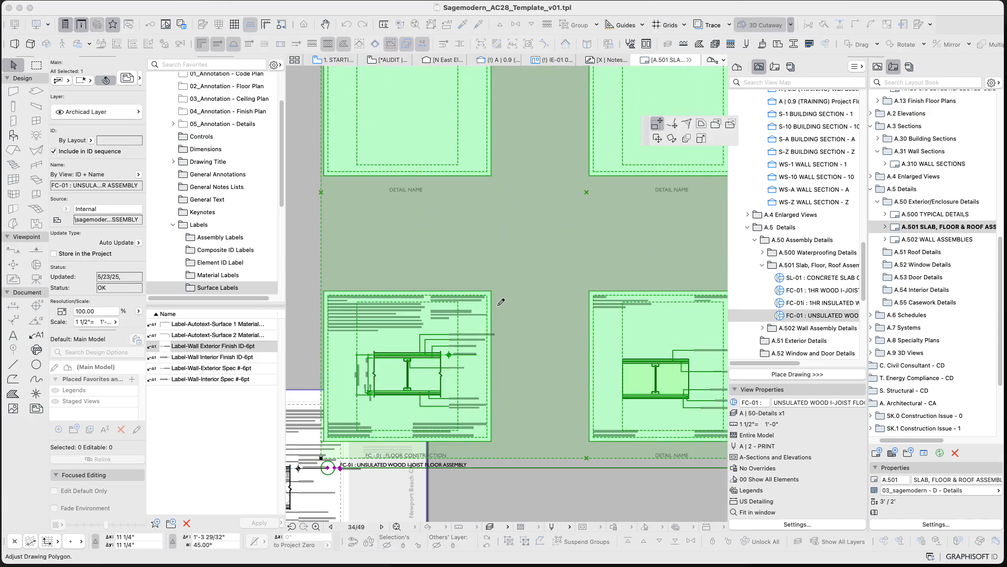
pyautogui.scroll(2, 665, 286)
pyautogui.scroll(2, 632, 278)
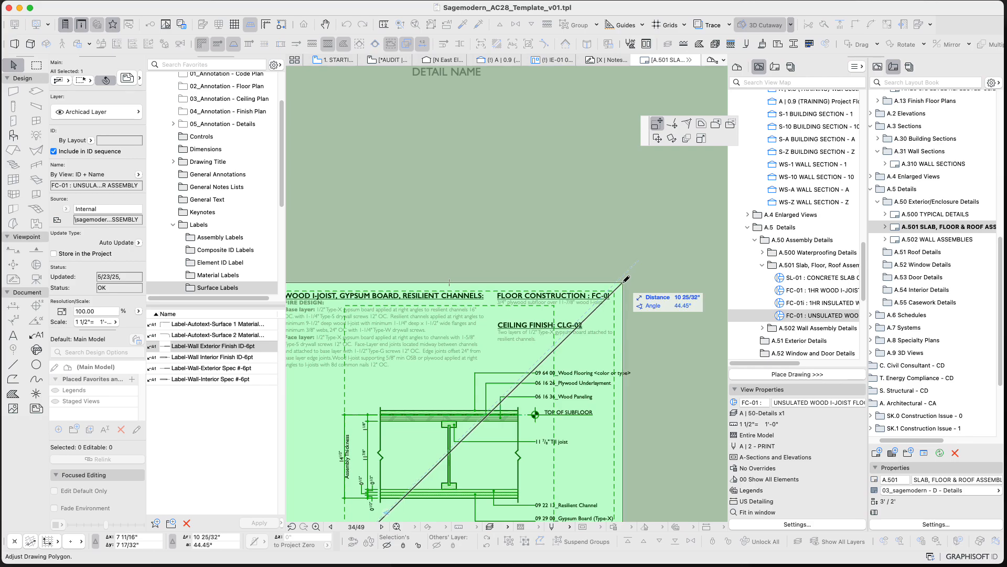
pyautogui.click(624, 282)
# - Trim the drawing boundary's lower-left corner exactly to the FC-01 frame corner, cutting off the detail name strip
pyautogui.scroll(-5, 629, 304)
pyautogui.scroll(5, 519, 404)
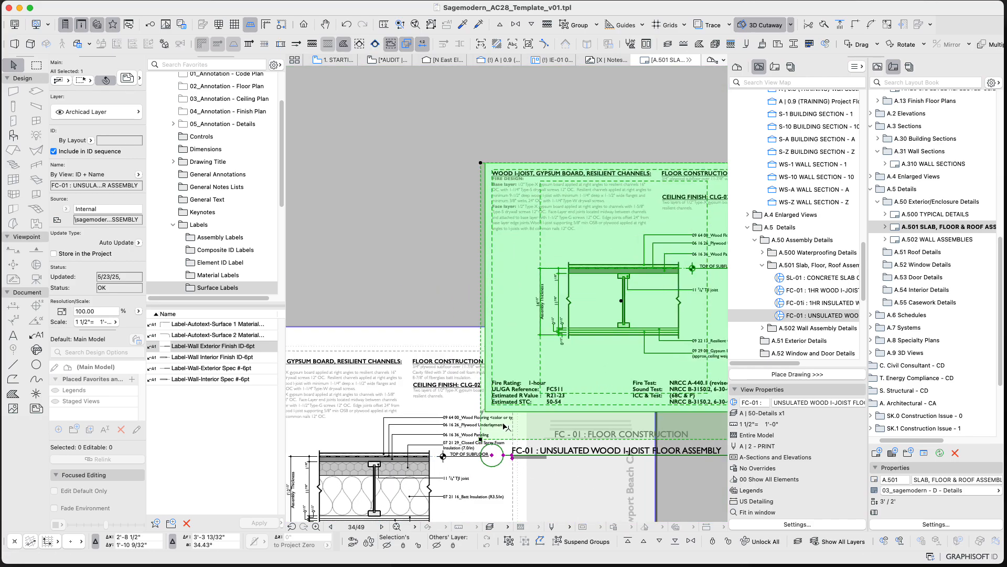
pyautogui.click(479, 441)
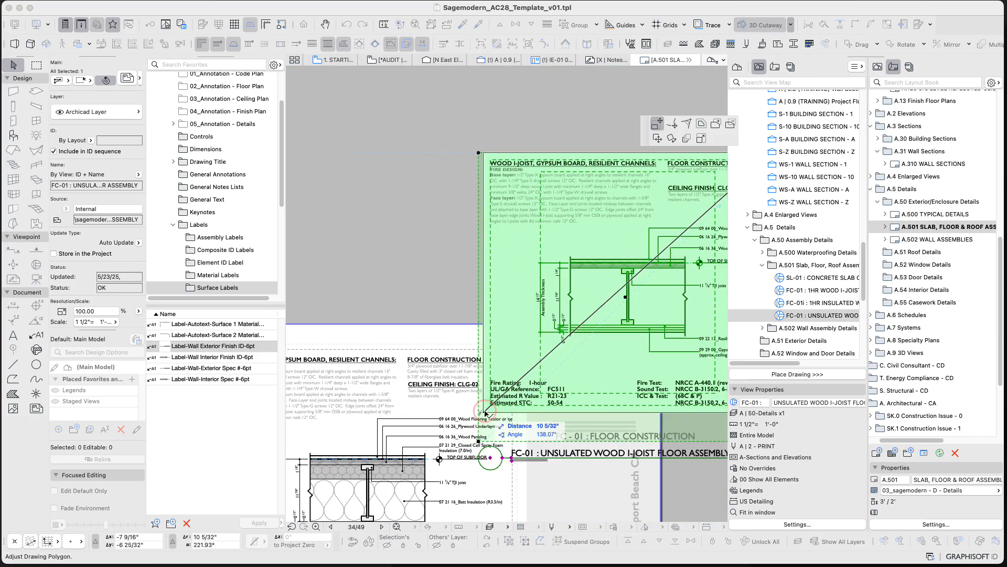
pyautogui.click(483, 413)
pyautogui.scroll(-5, 559, 292)
pyautogui.press('Escape')
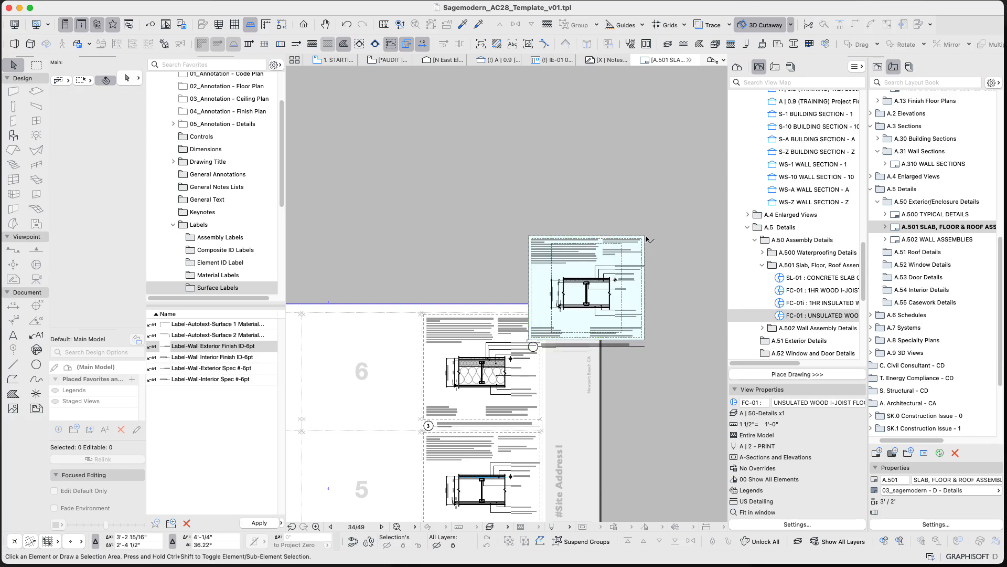
# - Move the cropped FC-01 drawing by its upper-right corner into slot 4 of the A.501 layout grid
pyautogui.click(645, 236)
pyautogui.press('super+d')
pyautogui.click(645, 236)
pyautogui.moveTo(528, 291); pyautogui.dragTo(765, 241, button='middle')
pyautogui.scroll(-3, 663, 360)
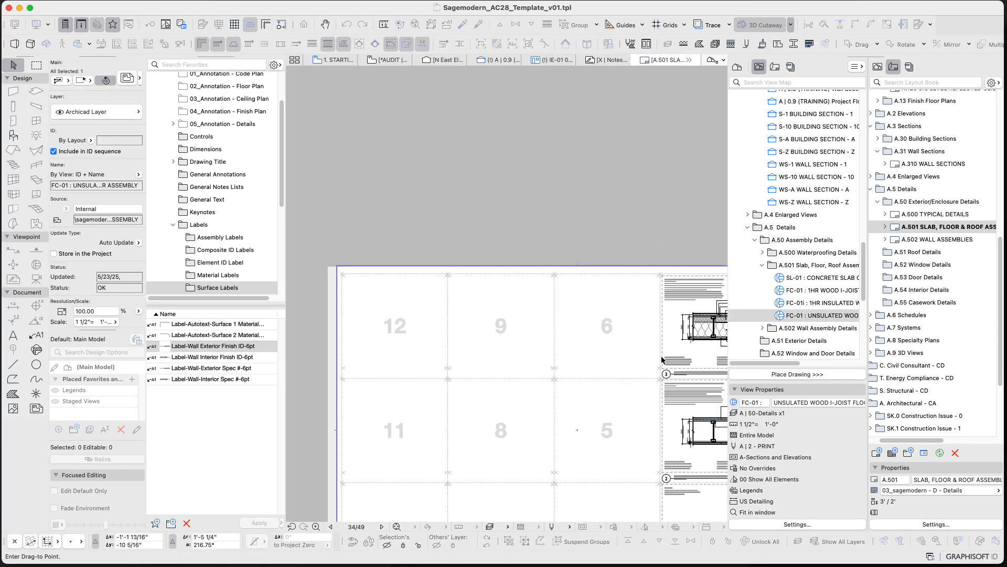
pyautogui.moveTo(651, 375); pyautogui.dragTo(627, 210, button='middle')
pyautogui.scroll(4, 627, 294)
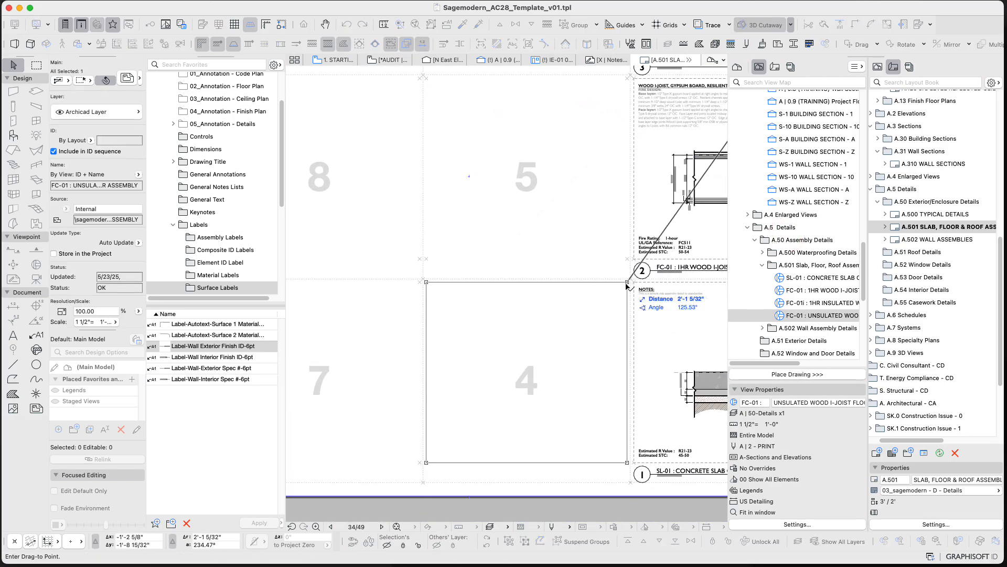
pyautogui.scroll(6, 628, 298)
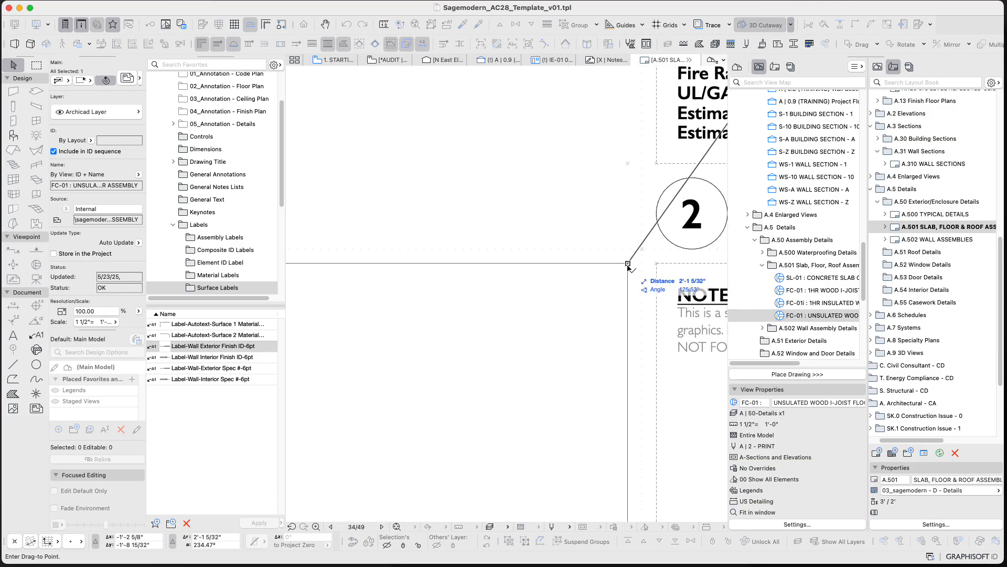
pyautogui.click(628, 264)
pyautogui.scroll(-5, 631, 316)
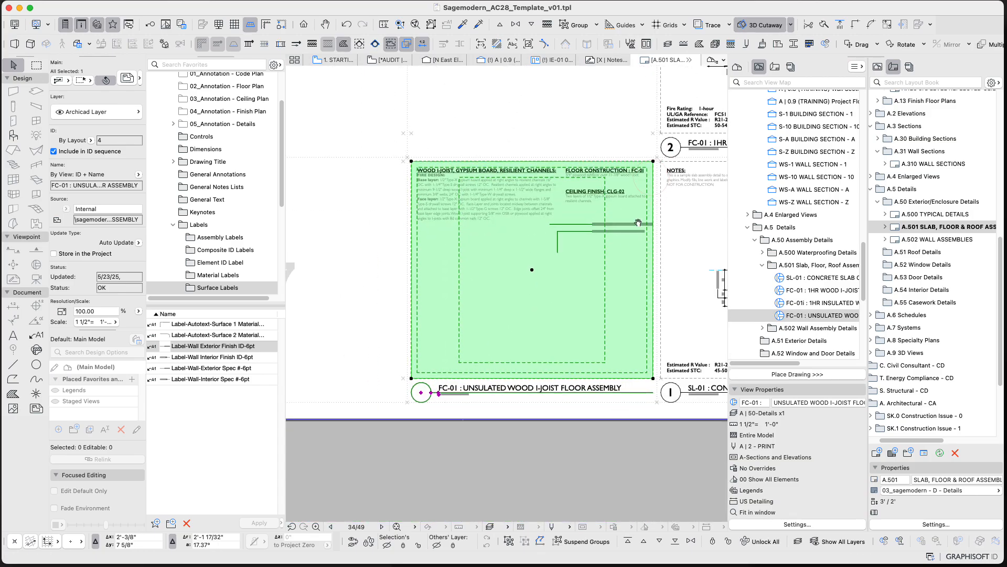
pyautogui.click(414, 408)
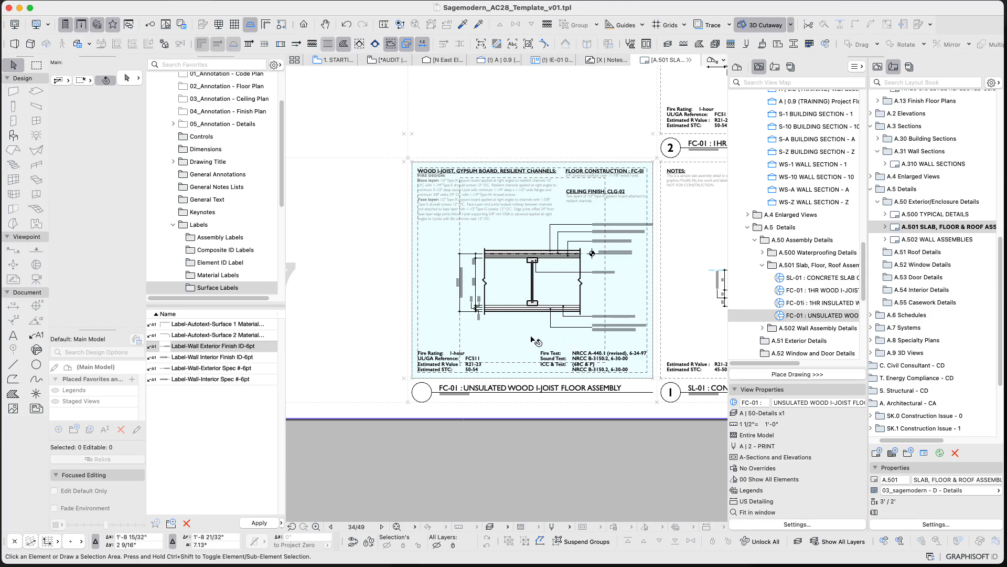
# - Change the pen set of the placed FC-01 uninsulated wood I-joist floor drawing in slot 4 to A | 2 - PRINT
pyautogui.scroll(-3, 533, 344)
pyautogui.scroll(-2, 525, 387)
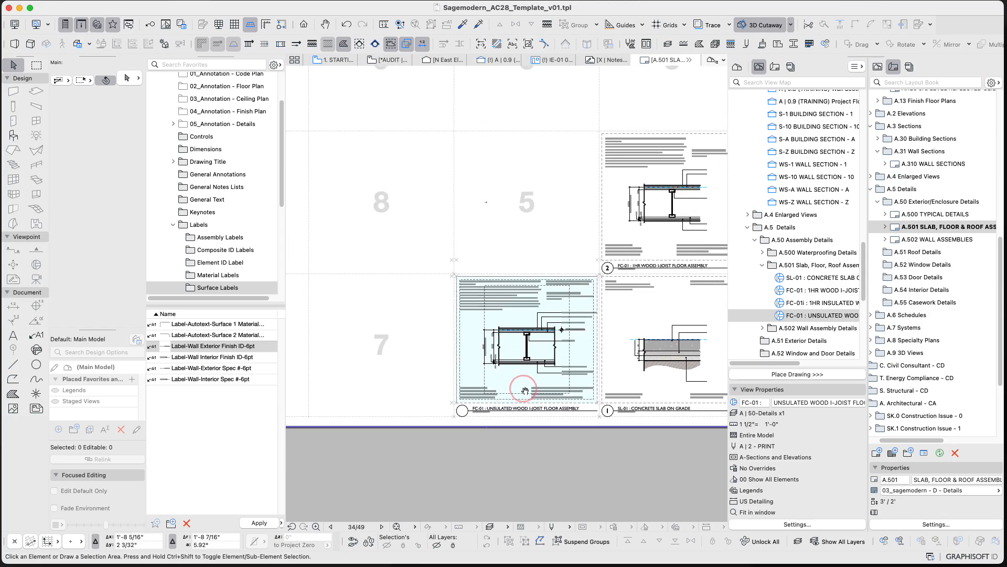
pyautogui.click(511, 357)
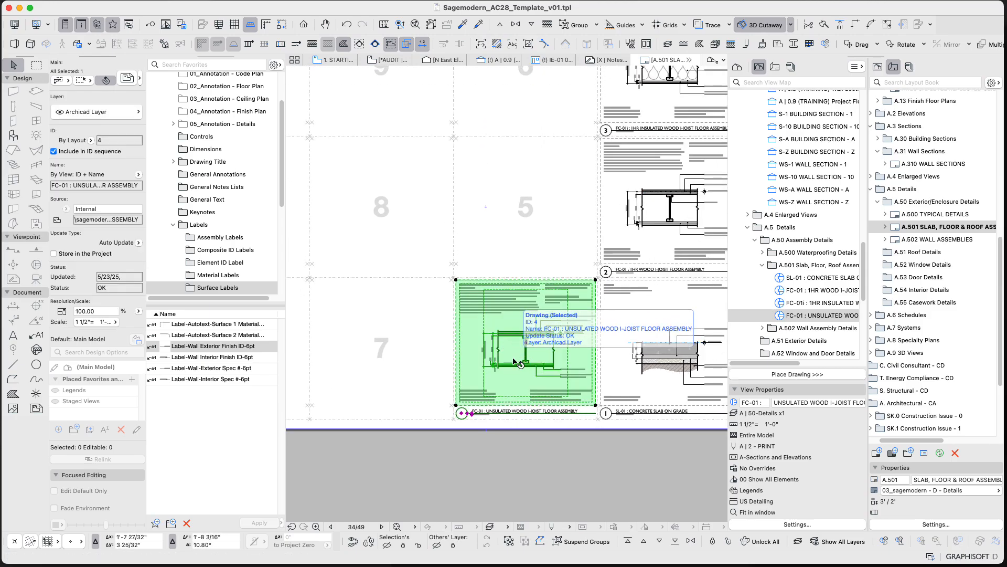
pyautogui.press('Escape')
pyautogui.click(517, 387)
pyautogui.rightClick(515, 380)
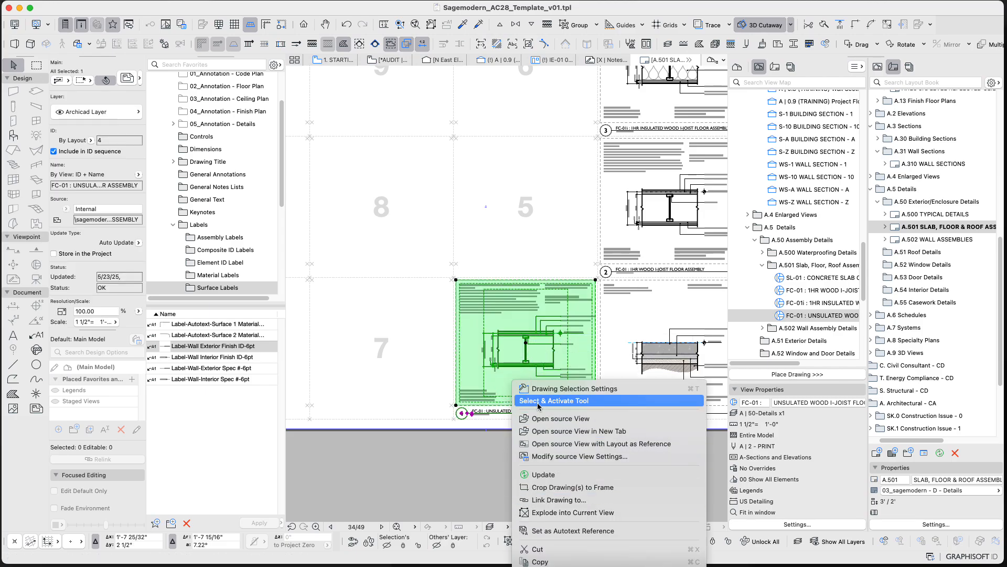
pyautogui.click(536, 367)
pyautogui.doubleClick(536, 367)
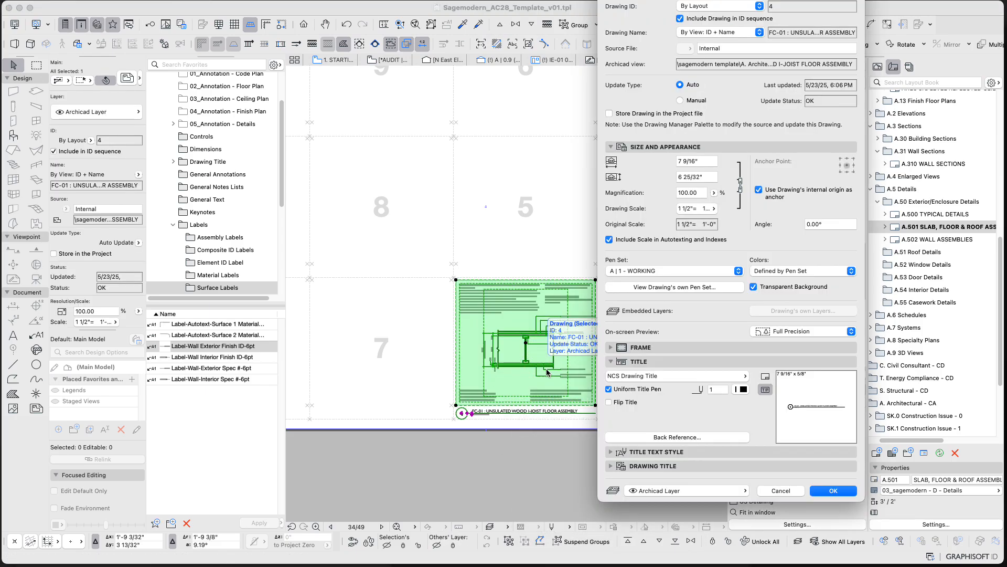
pyautogui.click(714, 270)
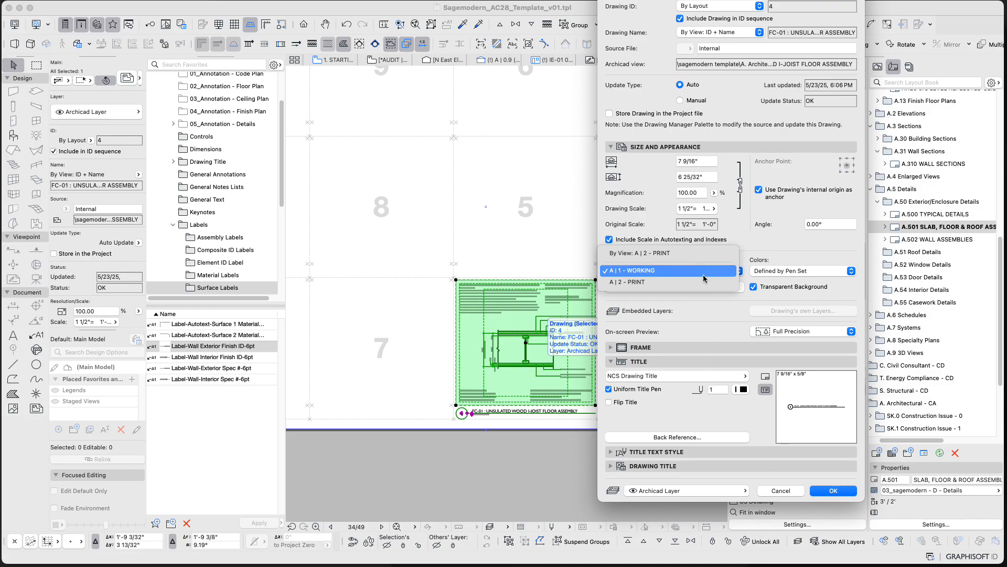
pyautogui.click(703, 283)
pyautogui.click(833, 491)
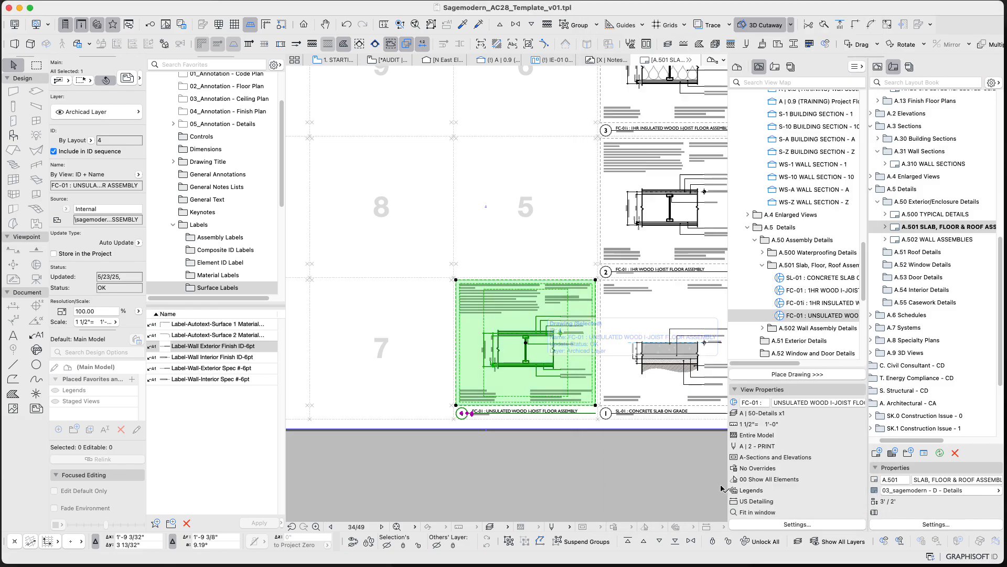
pyautogui.click(524, 466)
pyautogui.scroll(-3, 540, 389)
pyautogui.scroll(5, 547, 393)
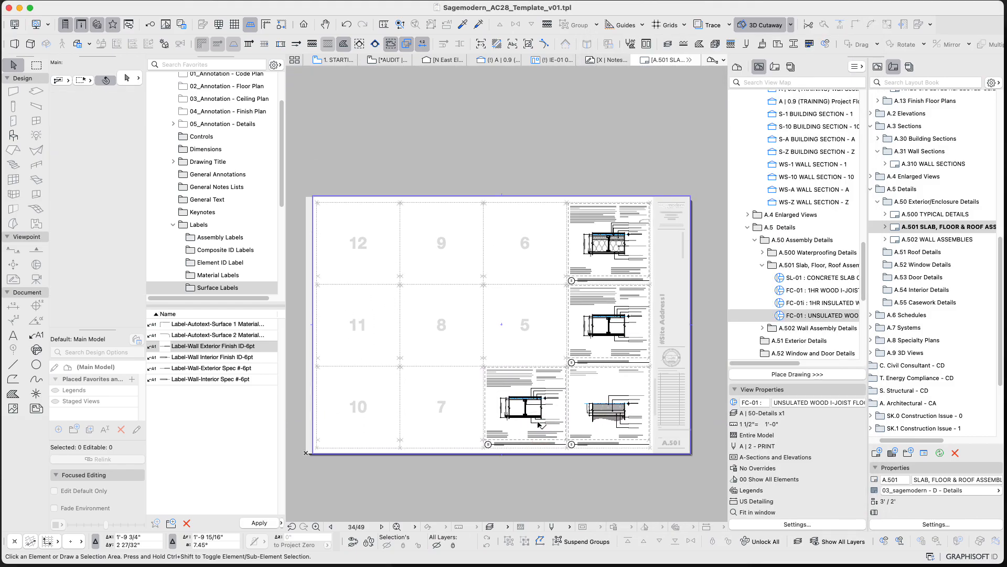